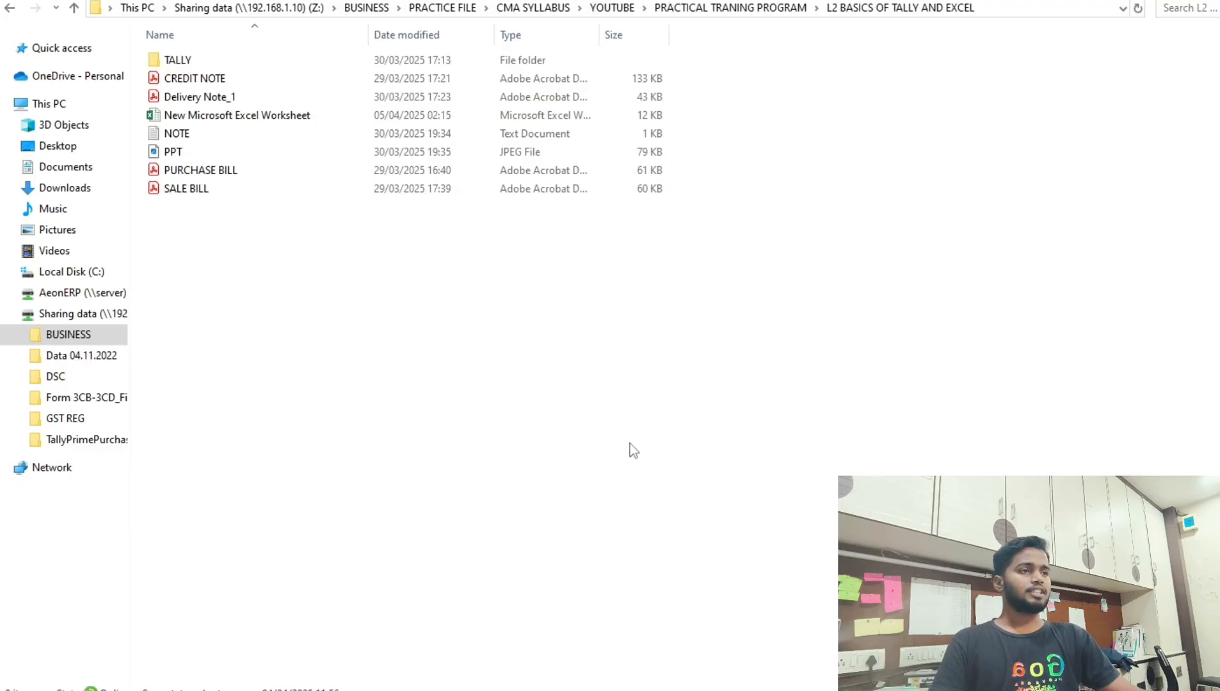
# Create a new blank Excel workbook, New Microsoft Excel Worksheet (2), in the folder.
pyautogui.click(184, 120)
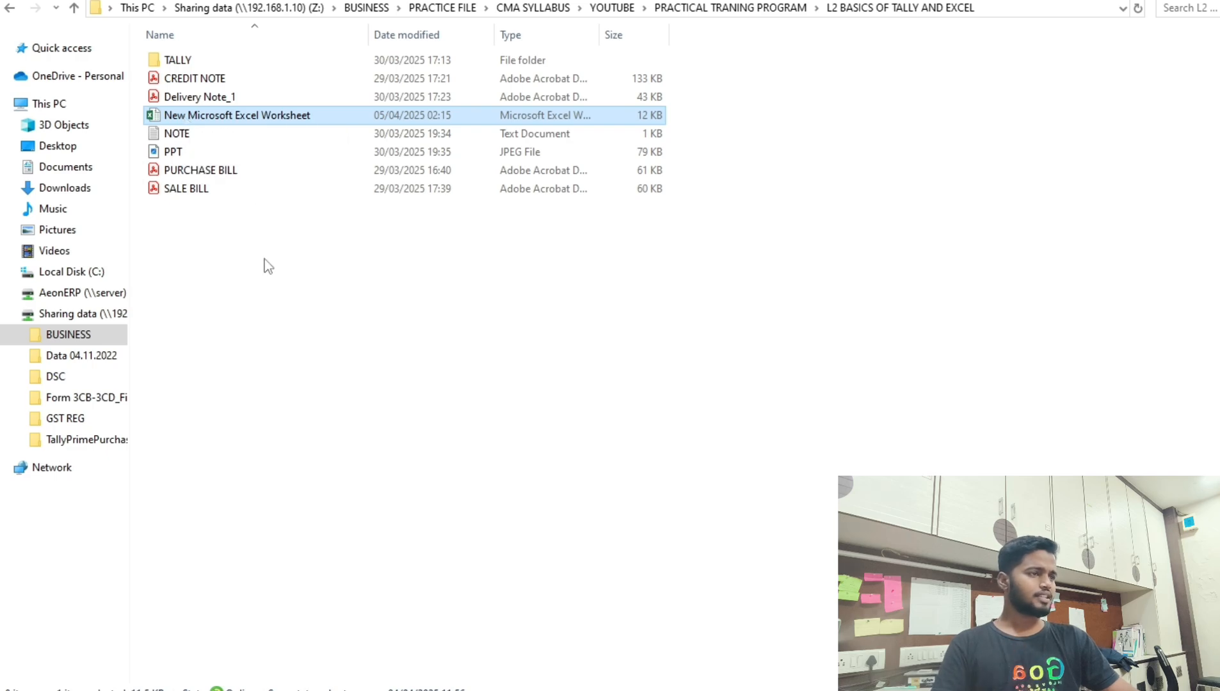
pyautogui.rightClick(197, 244)
pyautogui.moveTo(338, 433)
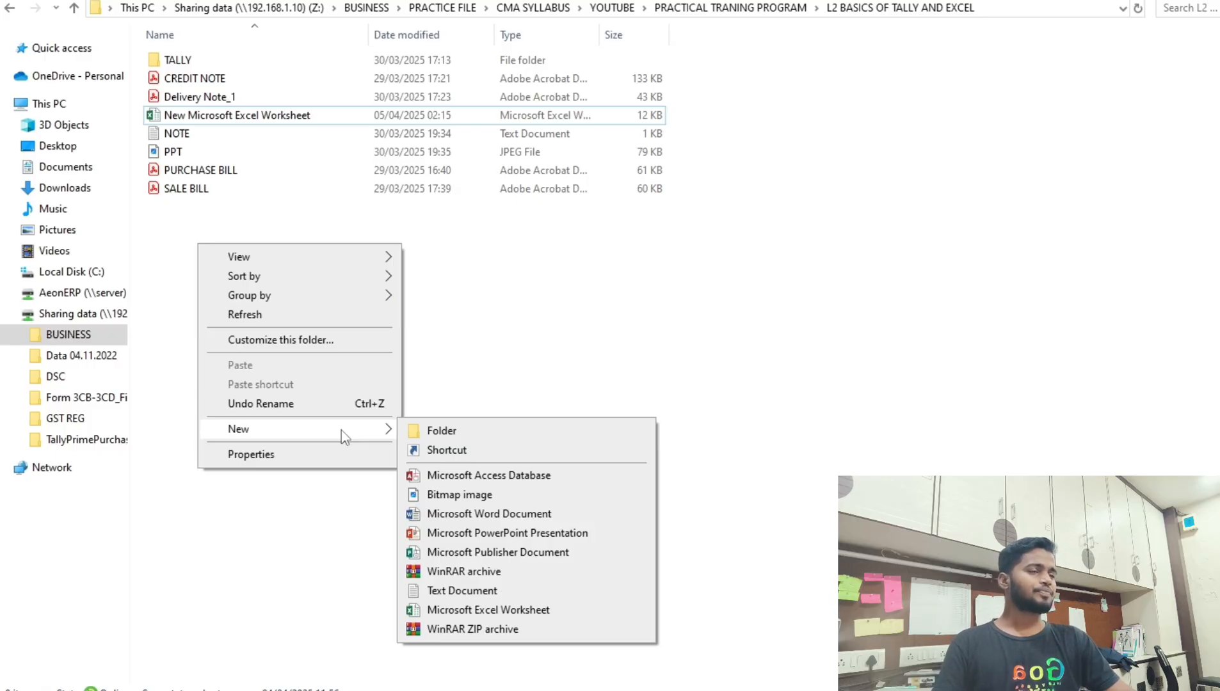
pyautogui.click(493, 320)
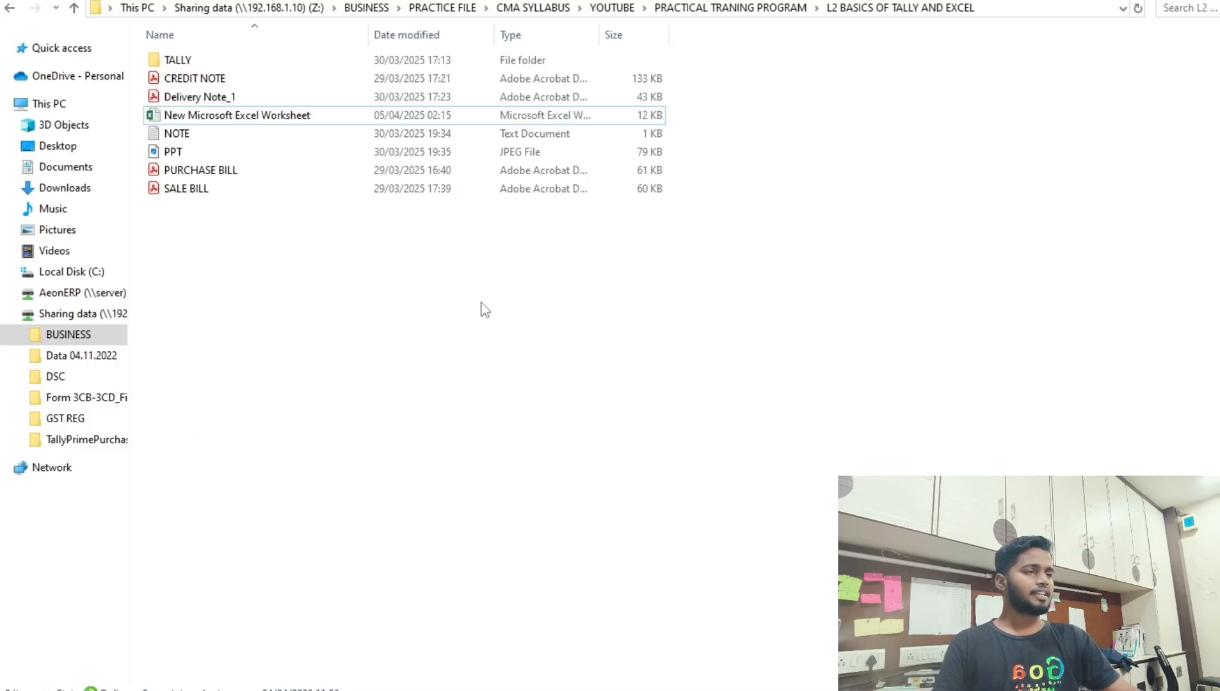
pyautogui.rightClick(286, 262)
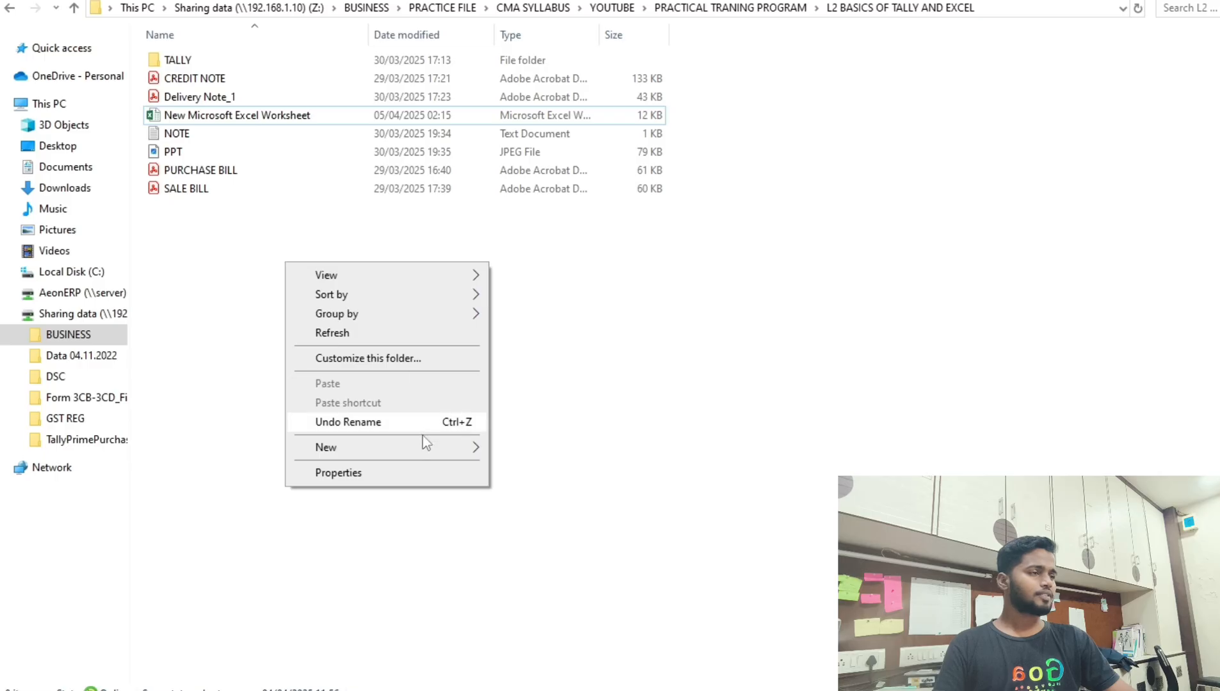
pyautogui.moveTo(443, 446)
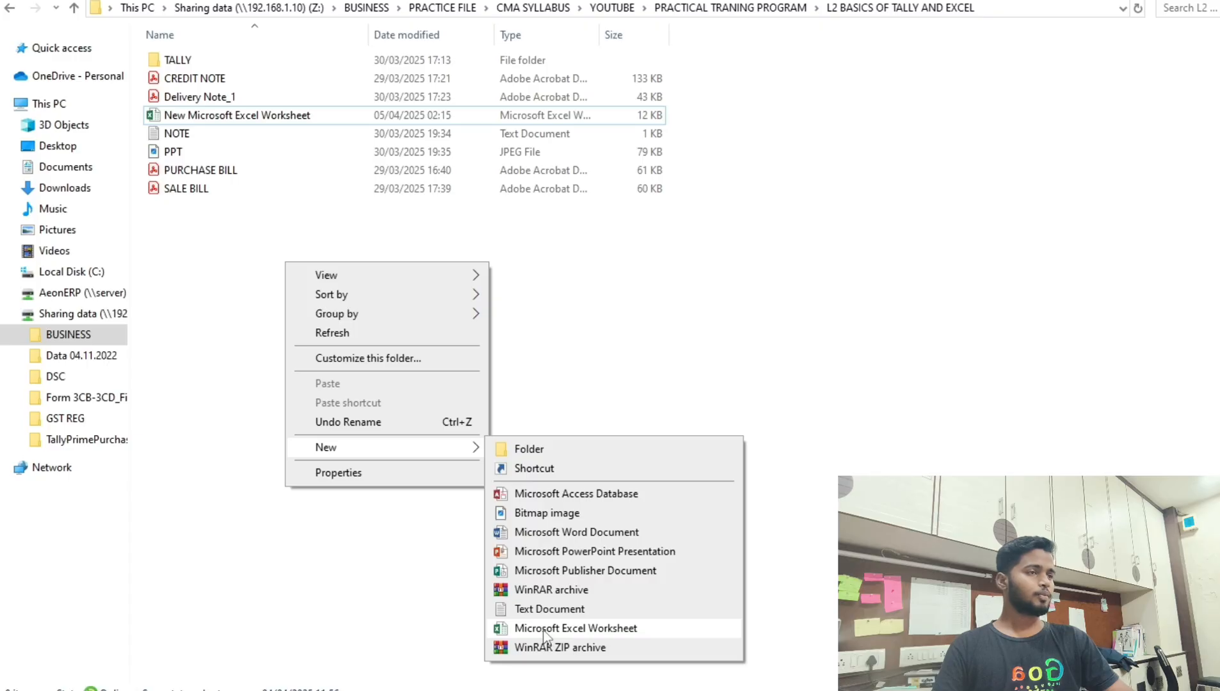
pyautogui.click(545, 630)
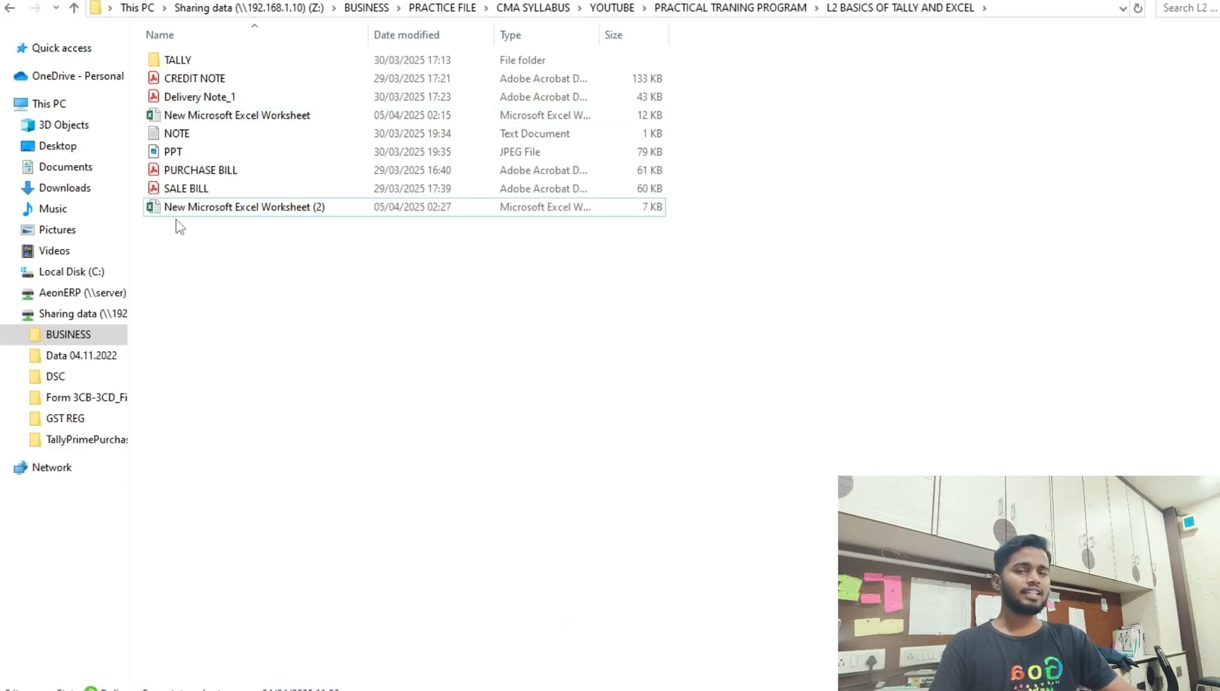
# Try renaming New Microsoft Excel Worksheet (2) without its number, then cancel after access is denied.
pyautogui.click(269, 119)
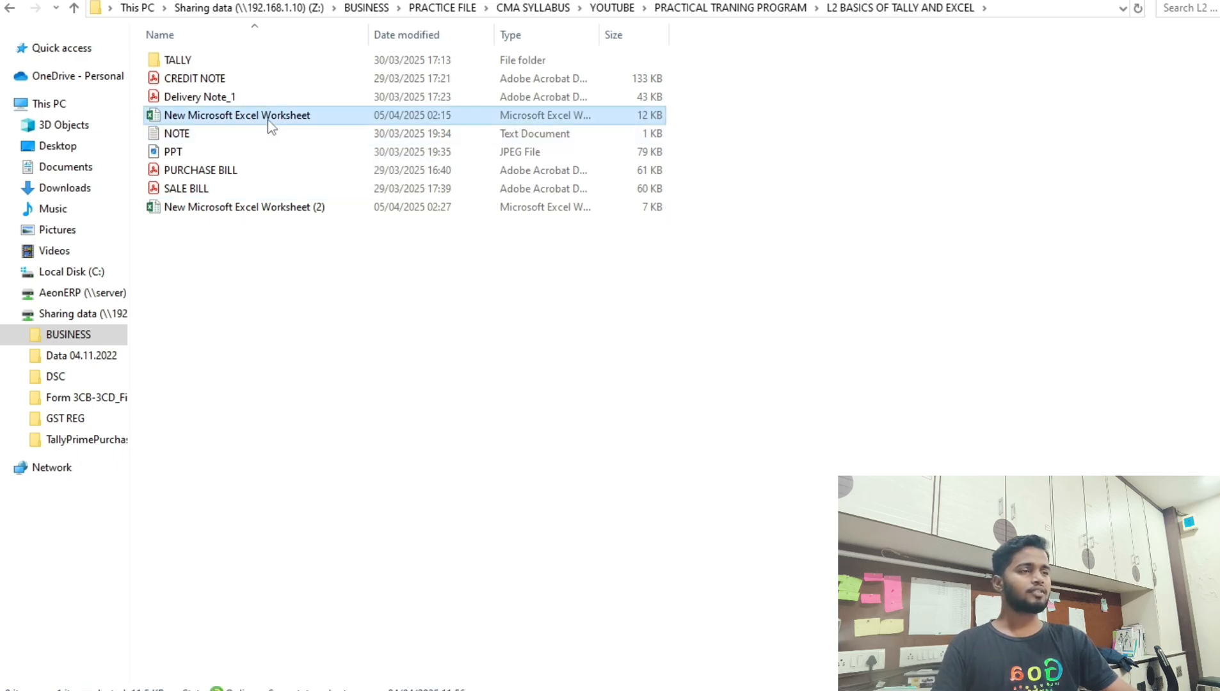
pyautogui.click(278, 215)
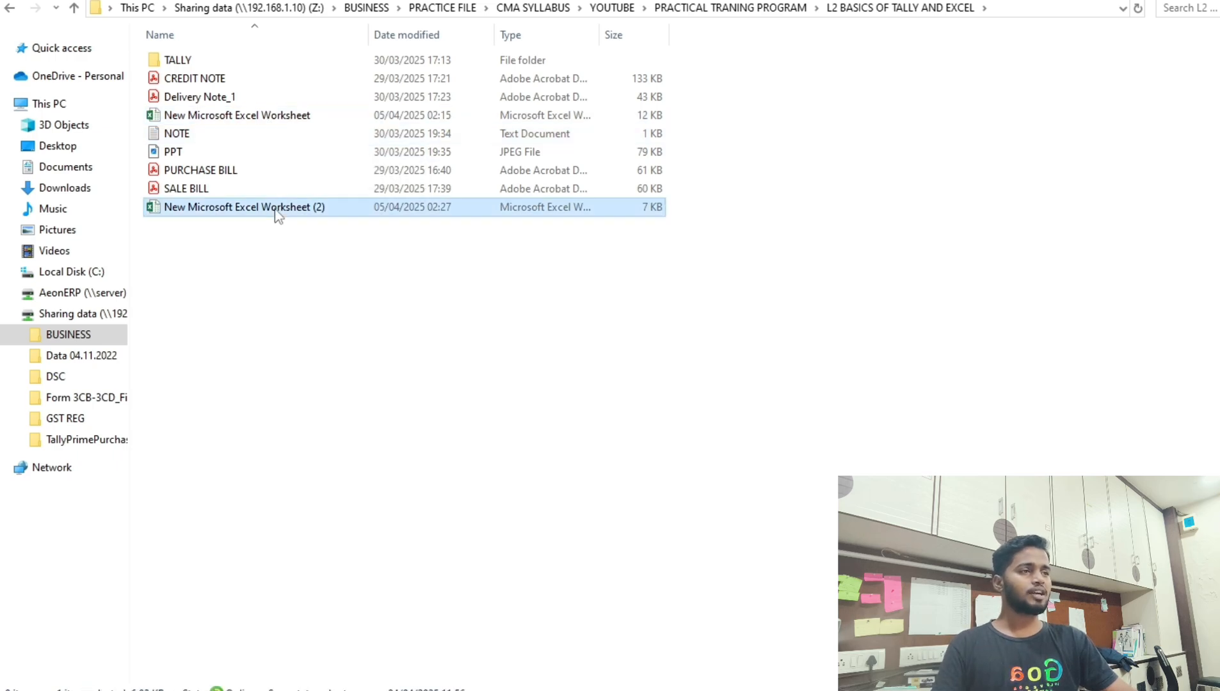
pyautogui.press('F2')
pyautogui.click(345, 206)
pyautogui.press('BackSpace')
pyautogui.press('BackSpace')
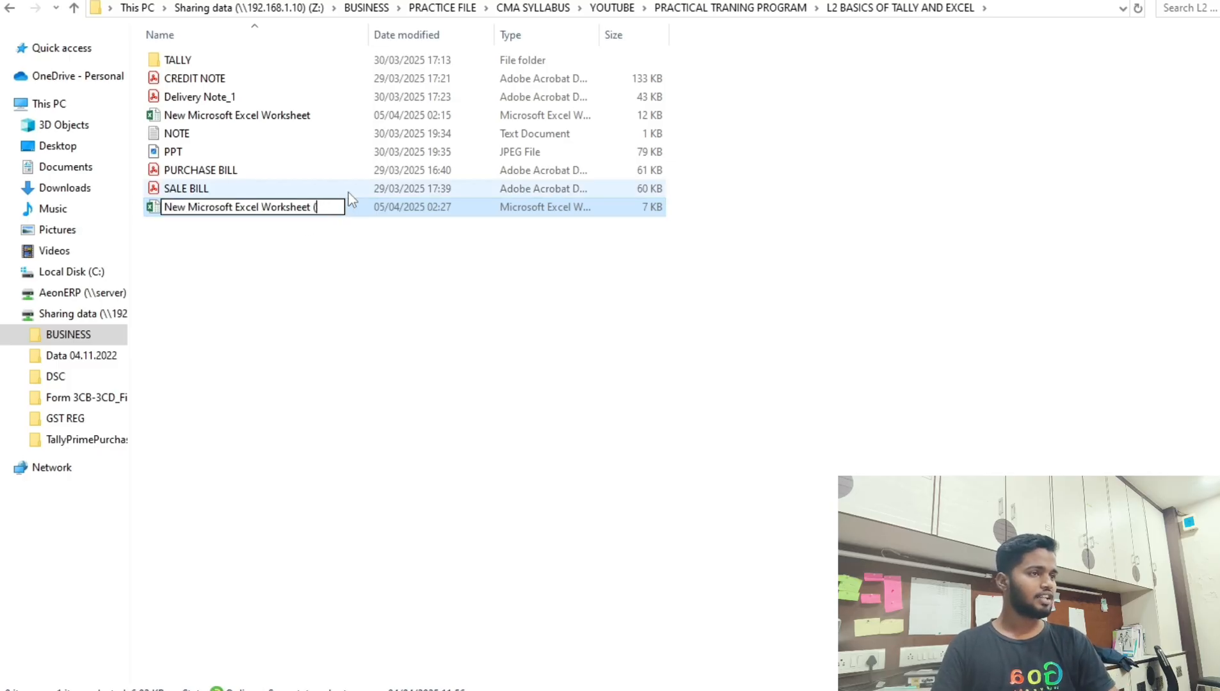
pyautogui.press('Return')
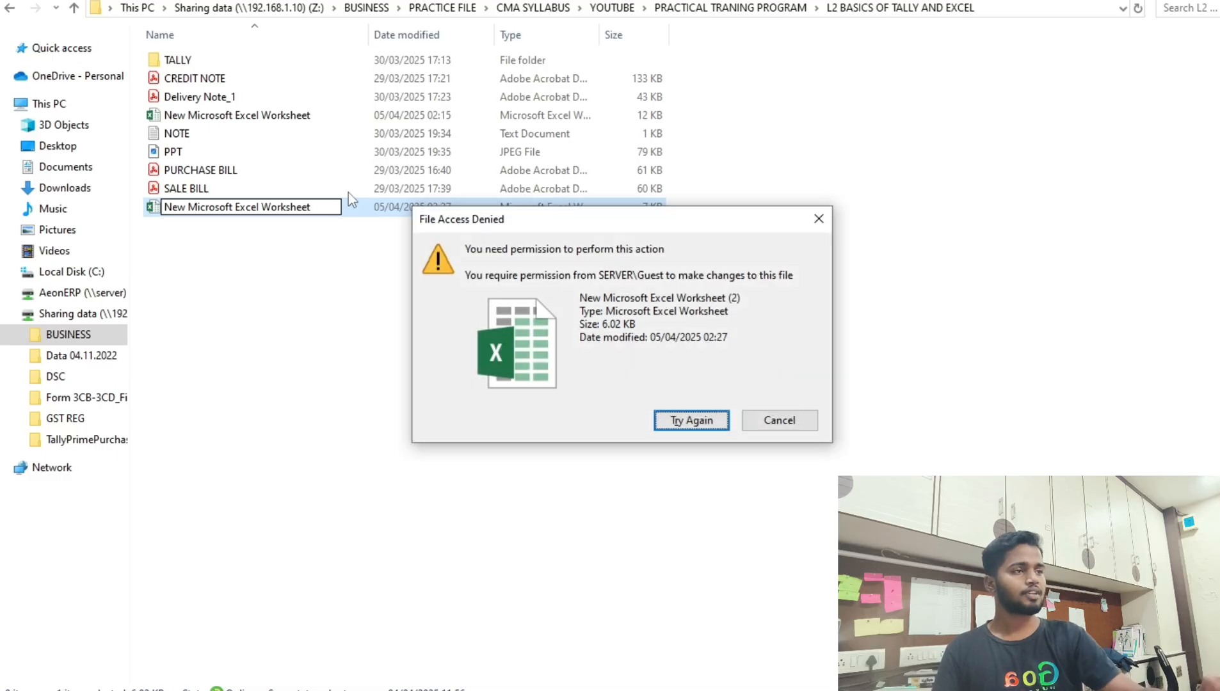
pyautogui.press('Escape')
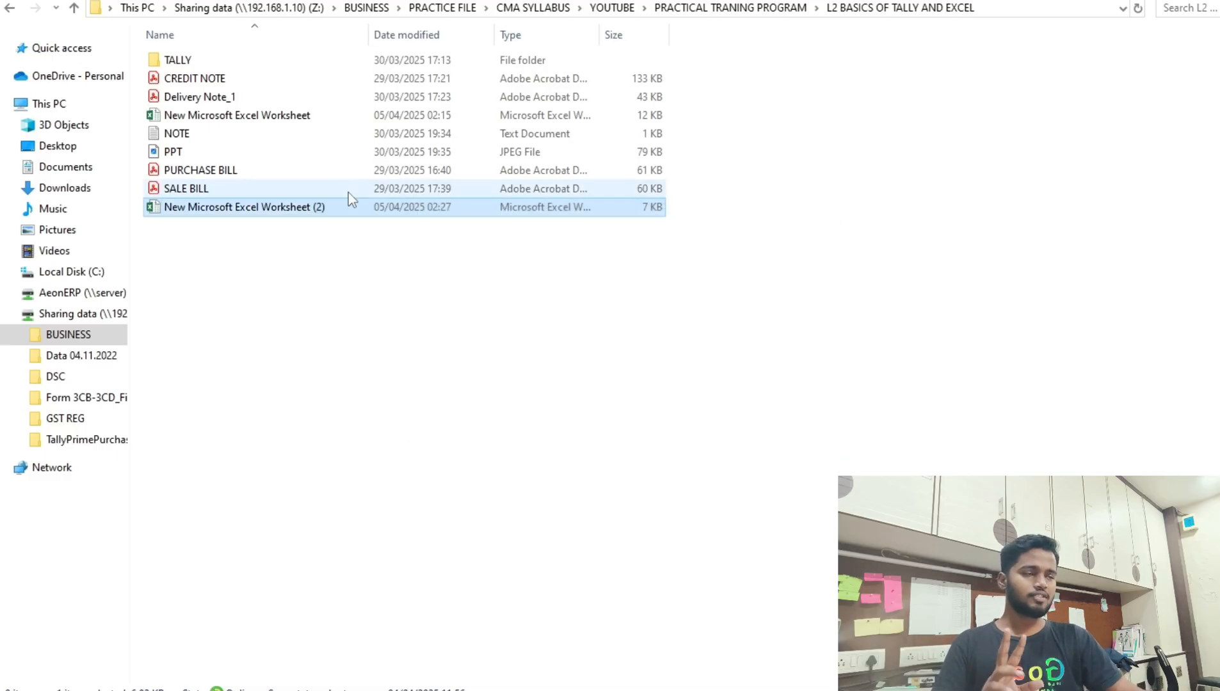
pyautogui.click(280, 116)
pyautogui.click(272, 215)
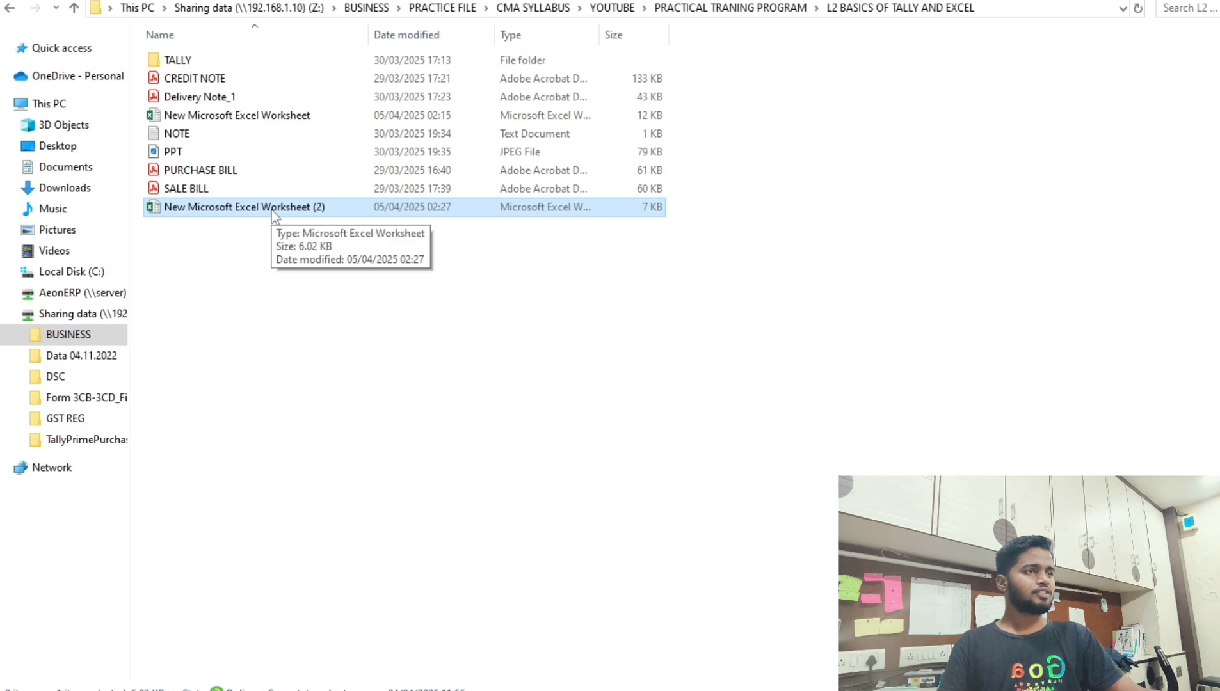
# Open the GST register workbook and unfreeze the header row.
pyautogui.doubleClick(272, 119)
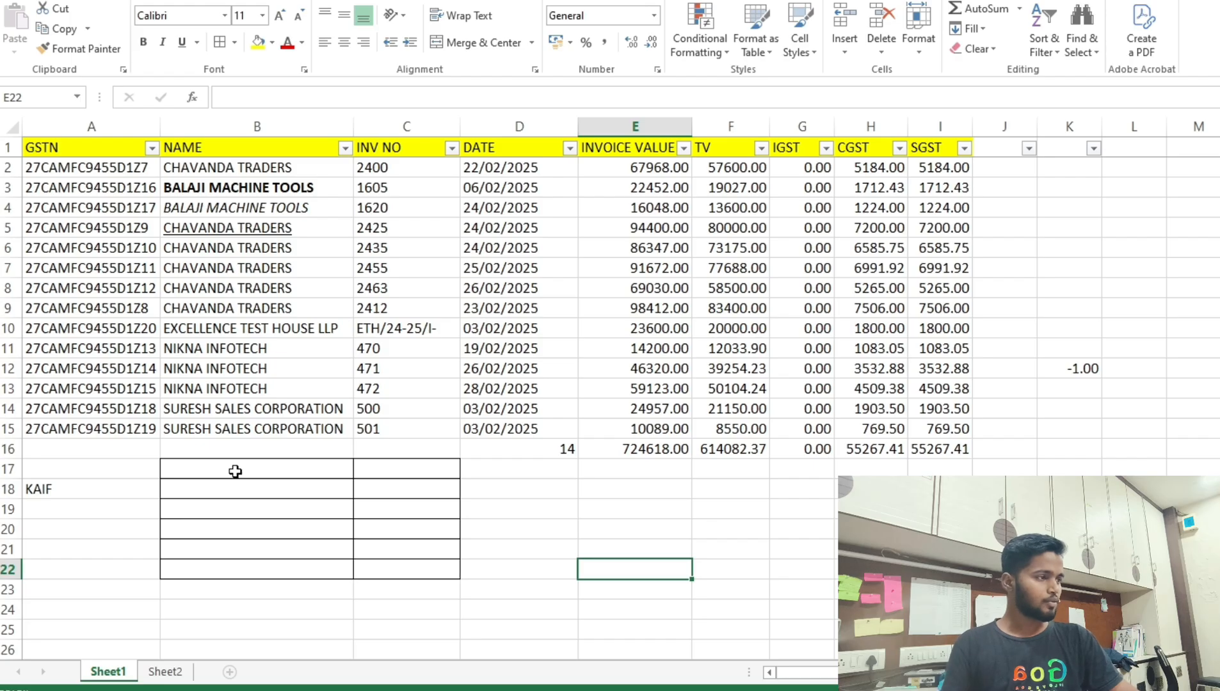
pyautogui.scroll(-9, 711, 599)
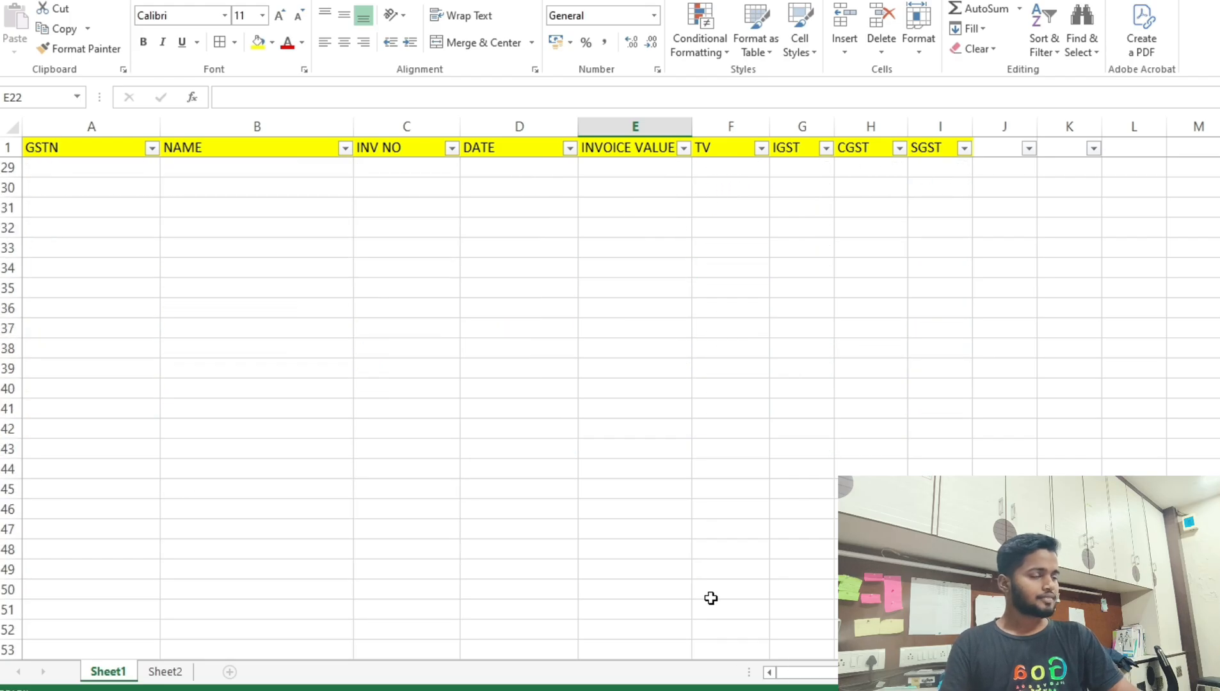
pyautogui.scroll(9, 710, 598)
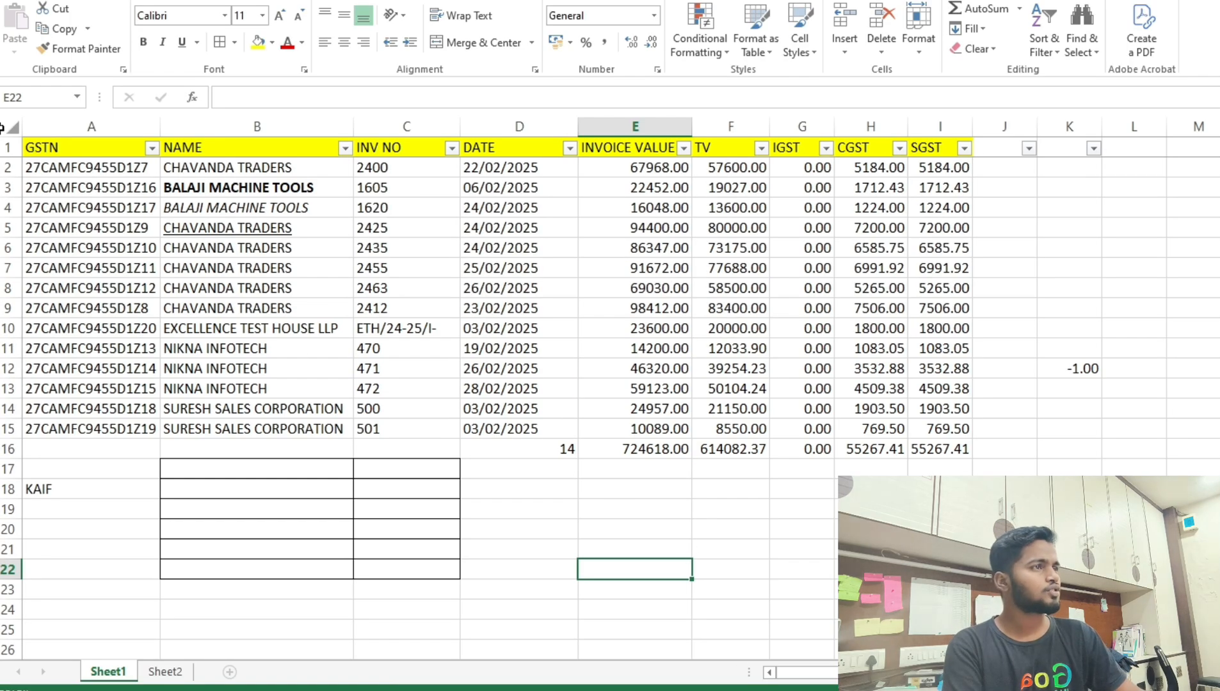
pyautogui.click(8, 147)
pyautogui.click(442, 1)
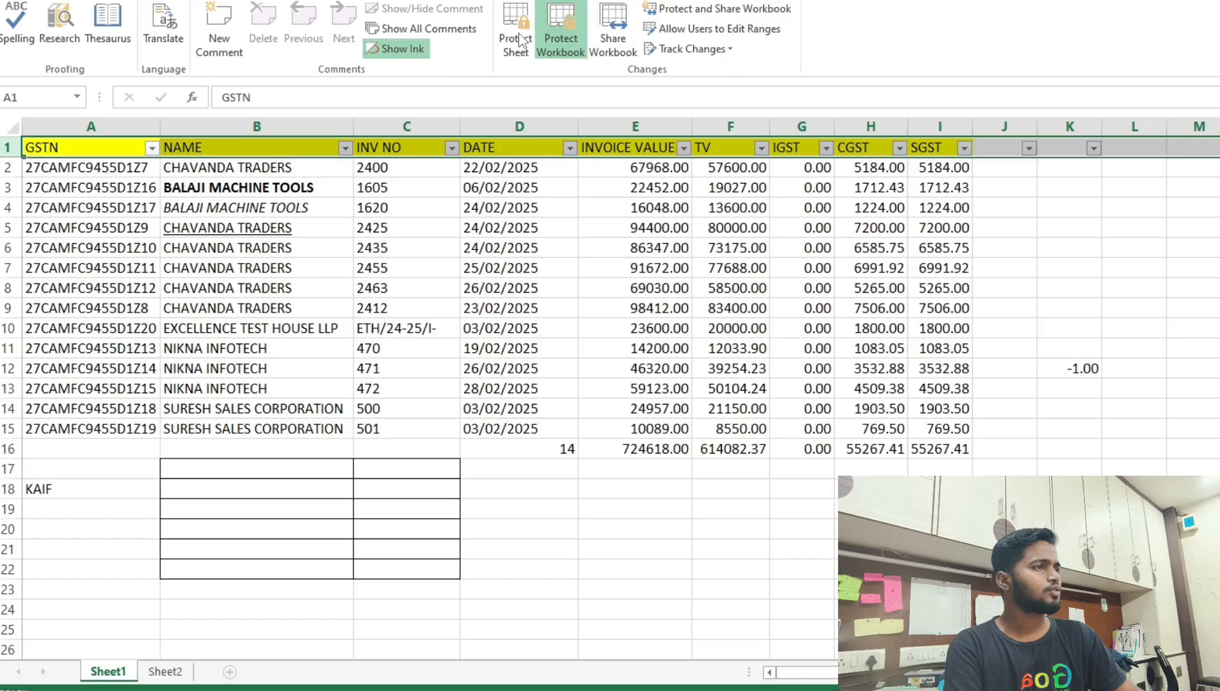
pyautogui.scroll(-1, 544, 38)
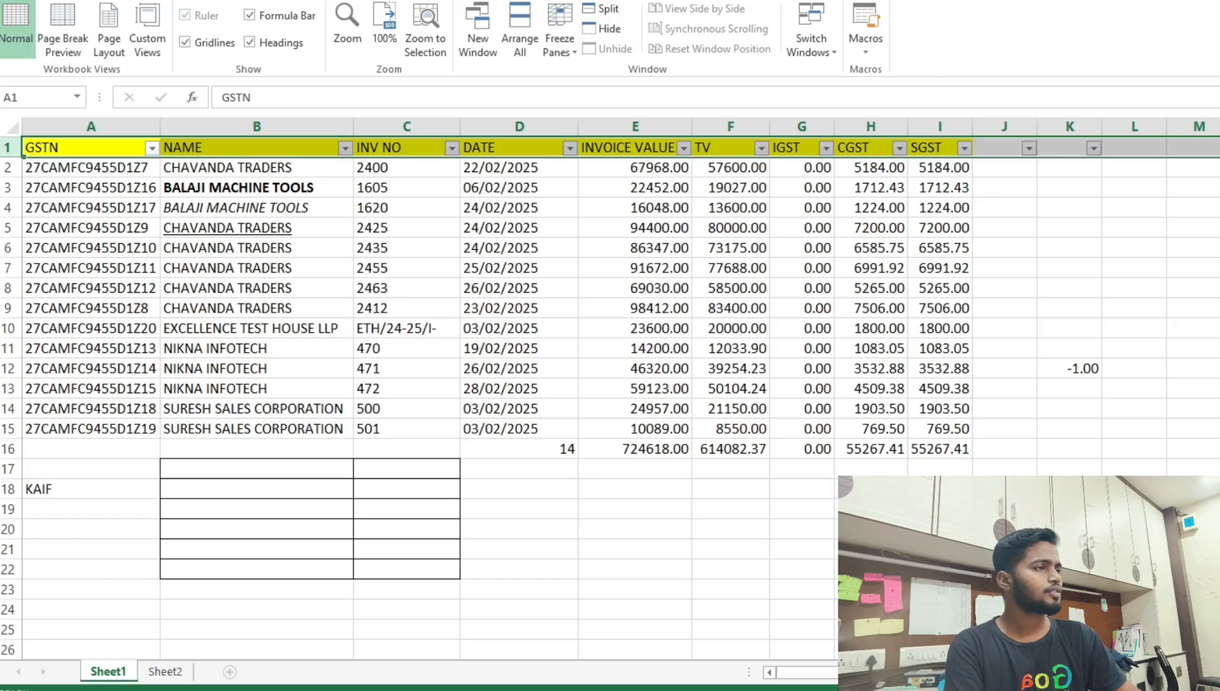
pyautogui.click(549, 34)
pyautogui.click(590, 98)
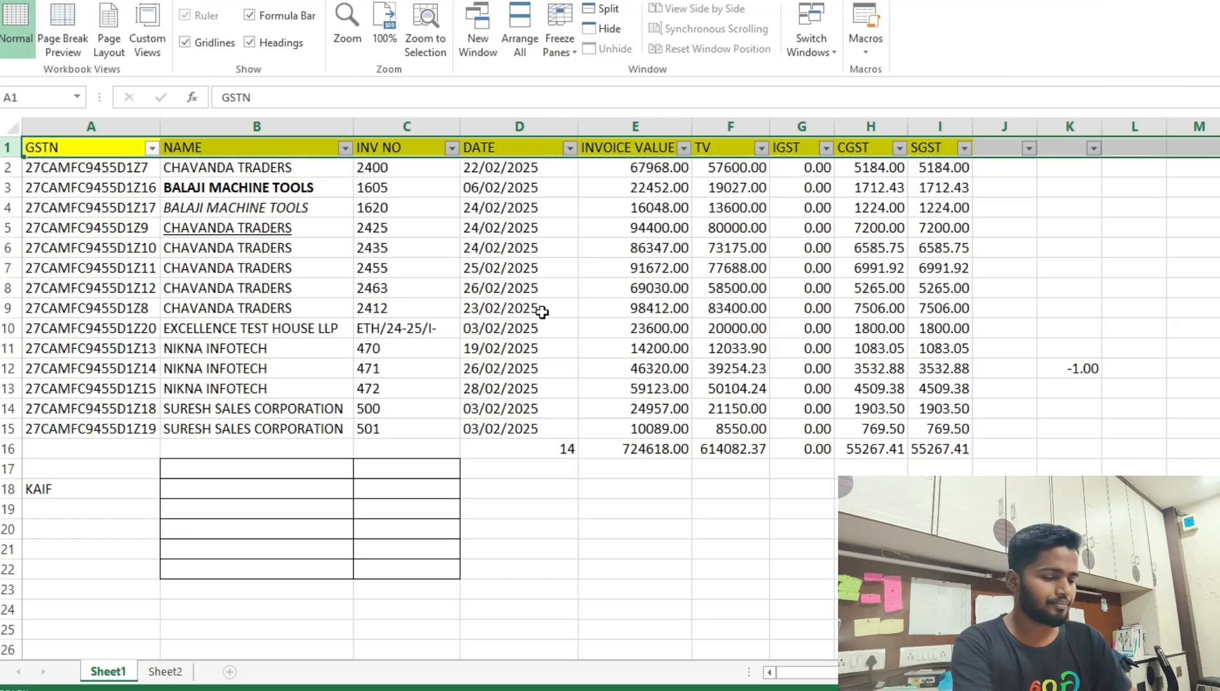
# Remove the filter from header row 1 with Ctrl+Shift+L and return to the Home tab.
pyautogui.click(542, 311)
pyautogui.scroll(-3, 517, 320)
pyautogui.scroll(3, 517, 317)
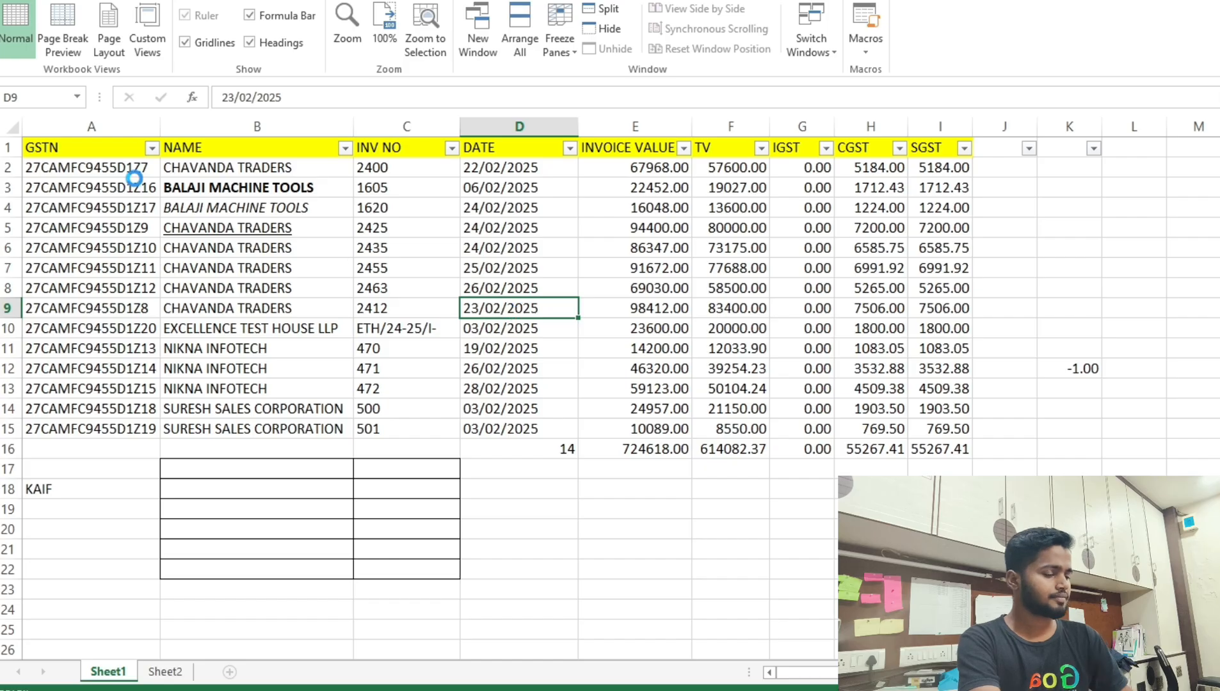
pyautogui.click(8, 147)
pyautogui.hotkey('ctrl', 'shift', 'l')
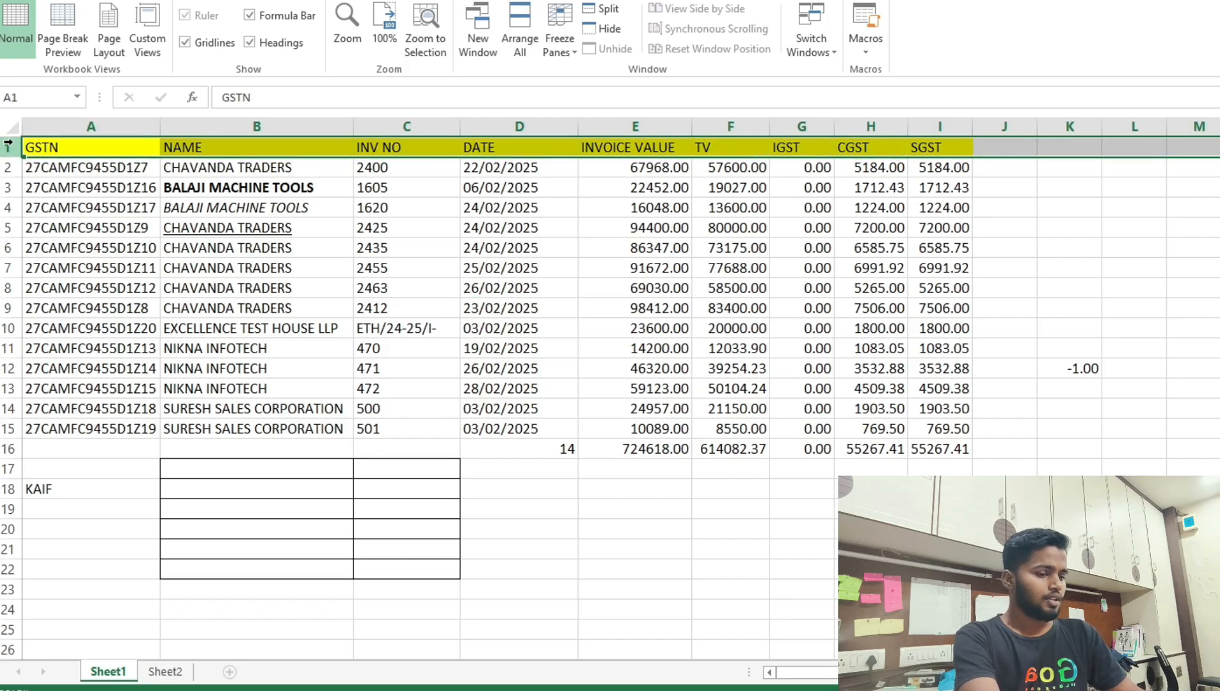
pyautogui.click(65, 225)
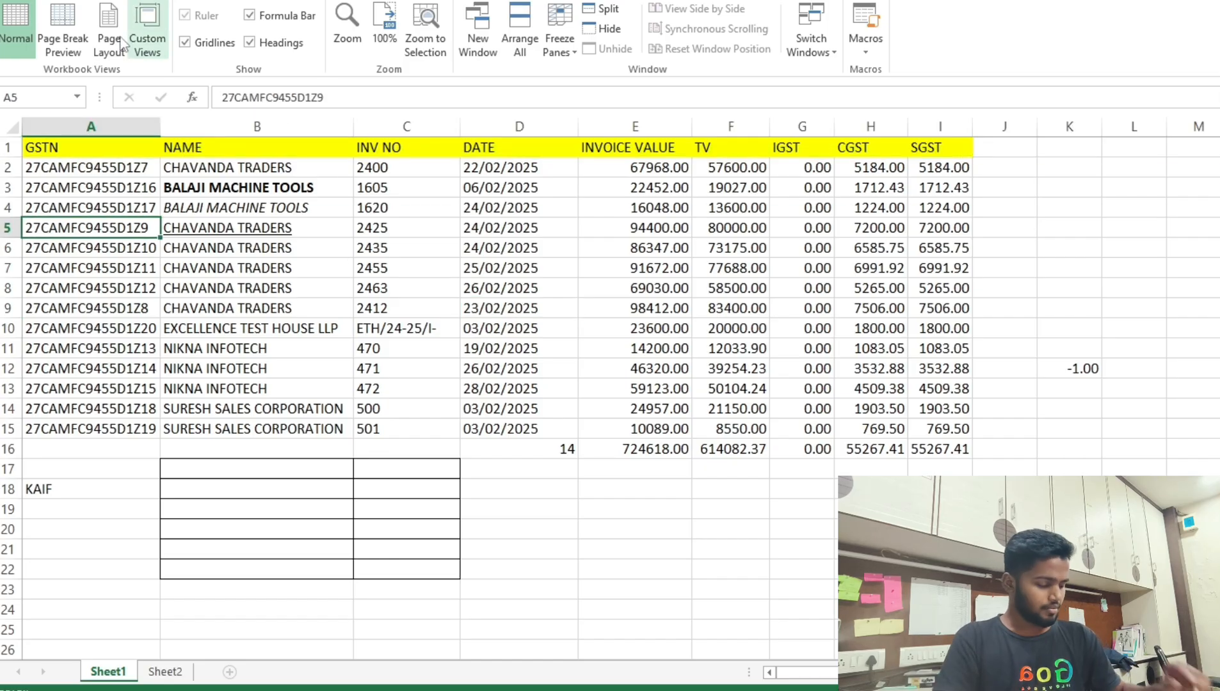
pyautogui.click(77, 1)
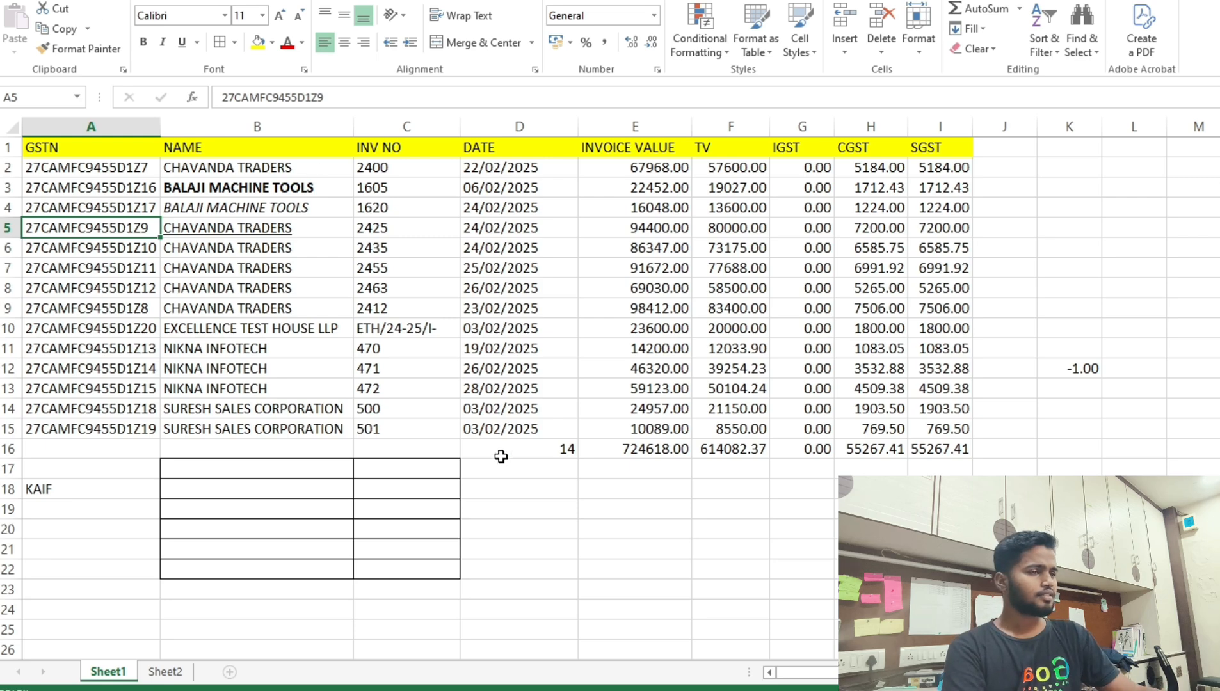
# Copy KAIF from A18 into A19, move it down to A20, then review the D16 and E16 formulas.
pyautogui.click(57, 491)
pyautogui.hotkey('ctrl', 'c')
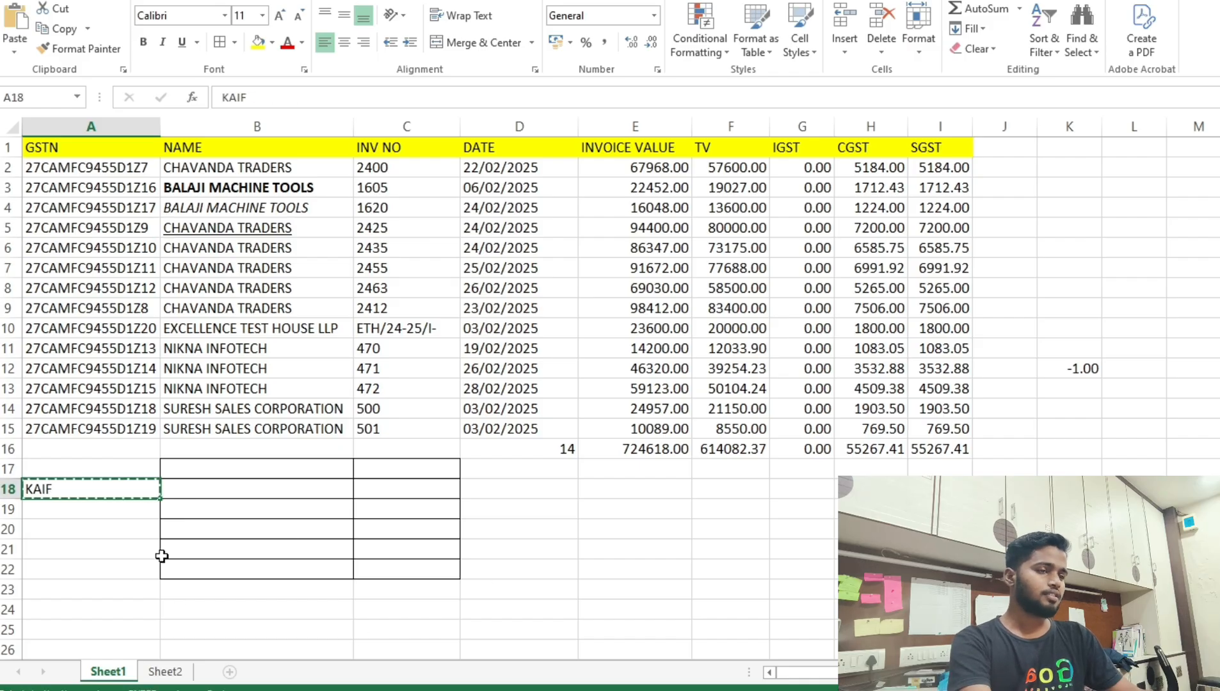
pyautogui.click(76, 510)
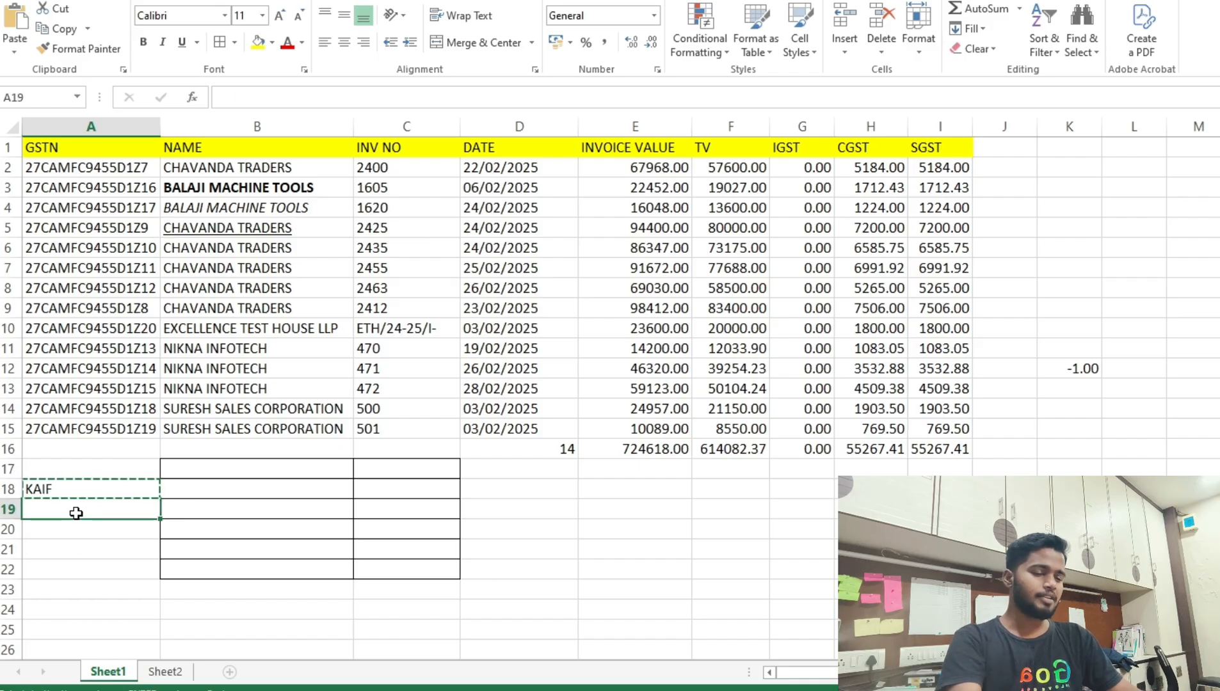
pyautogui.hotkey('ctrl', 'v')
pyautogui.press('Escape')
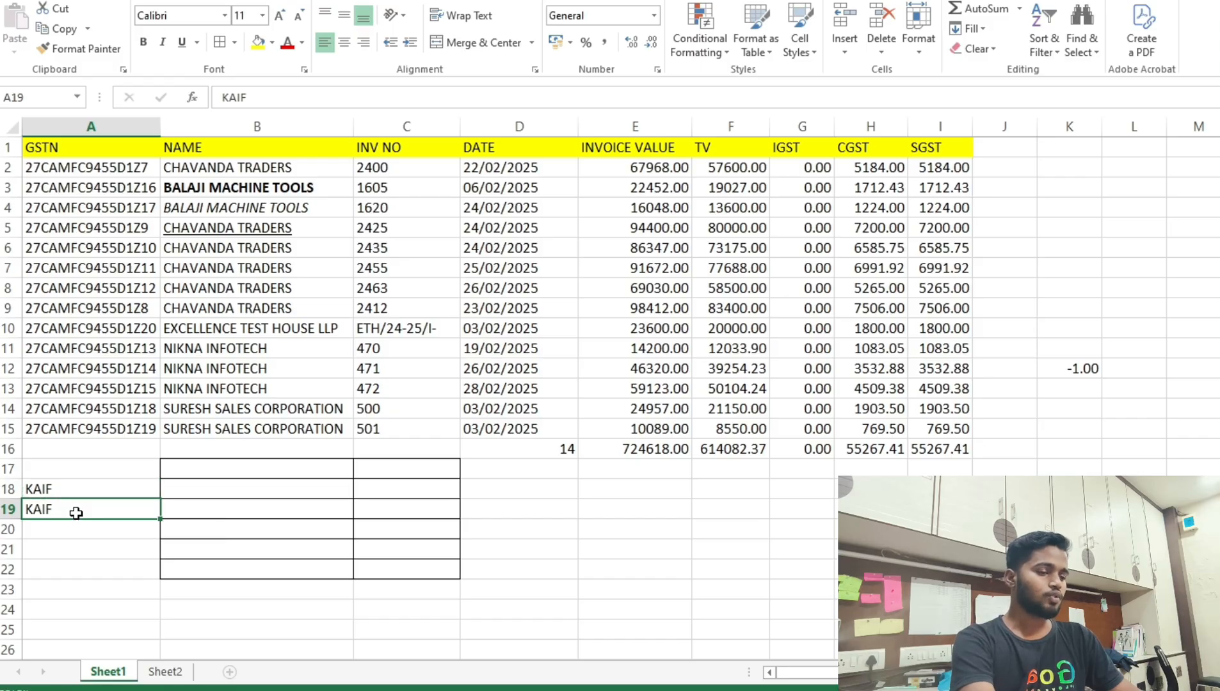
pyautogui.moveTo(76, 512); pyautogui.dragTo(68, 537)
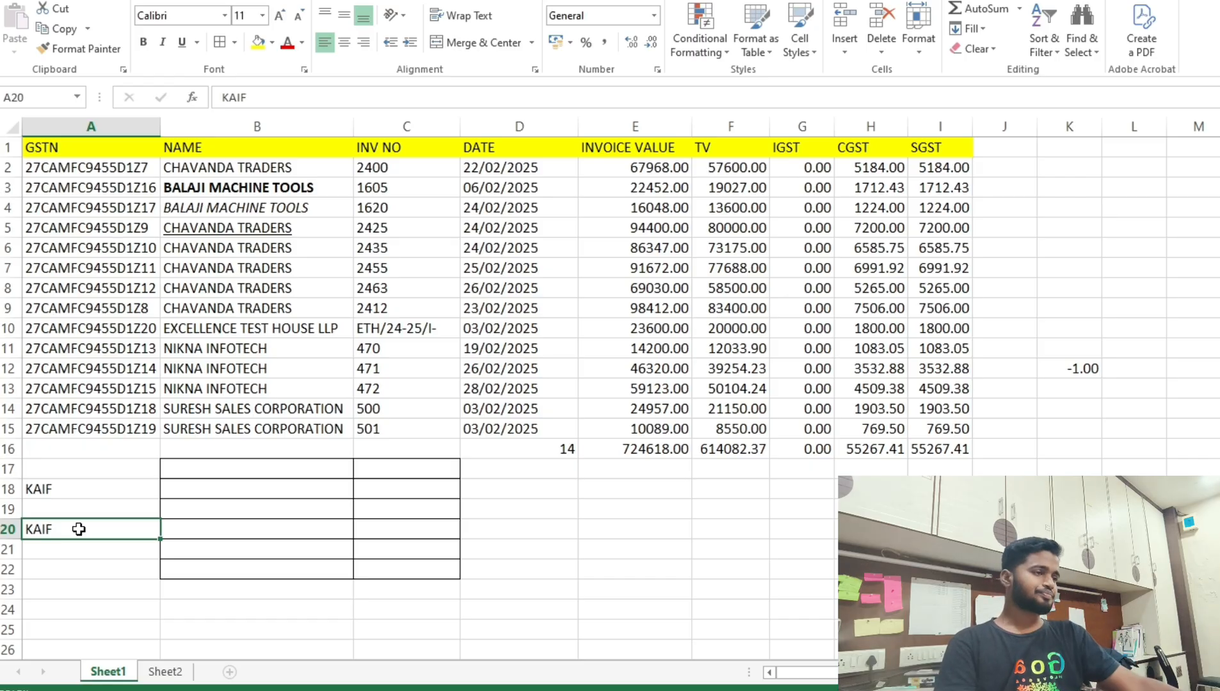
pyautogui.click(530, 449)
pyautogui.click(680, 451)
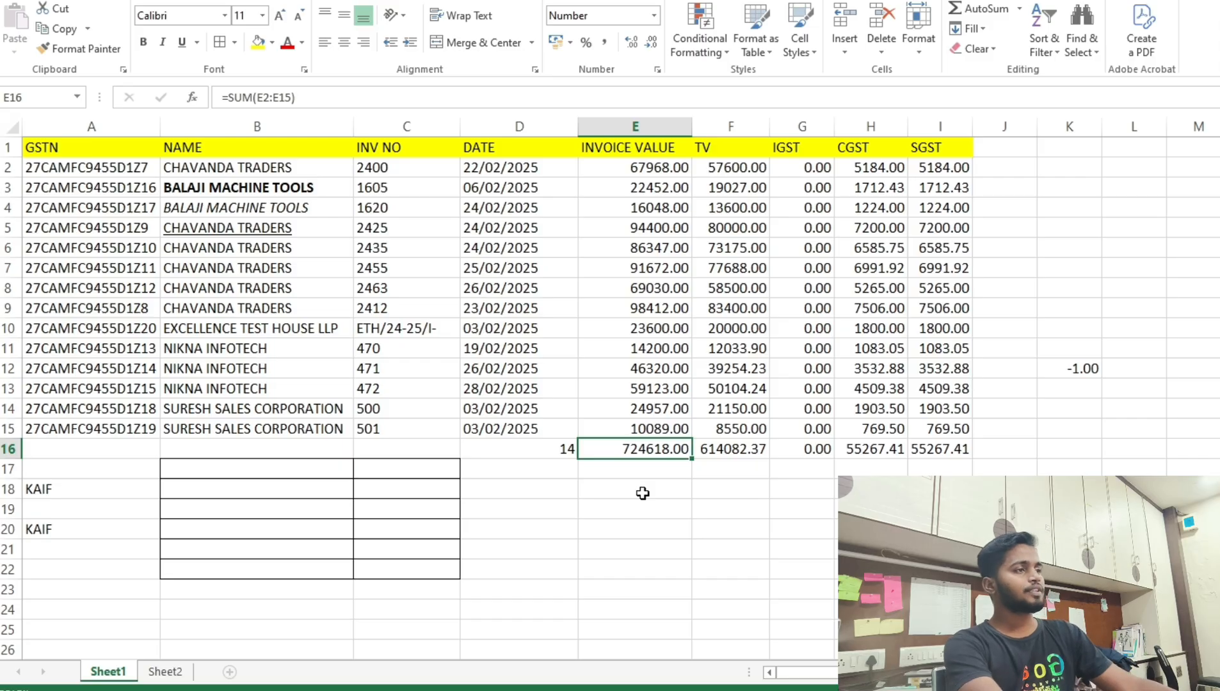
# Copy the E16 invoice total of 724618.00 and paste it into E20.
pyautogui.press('F2')
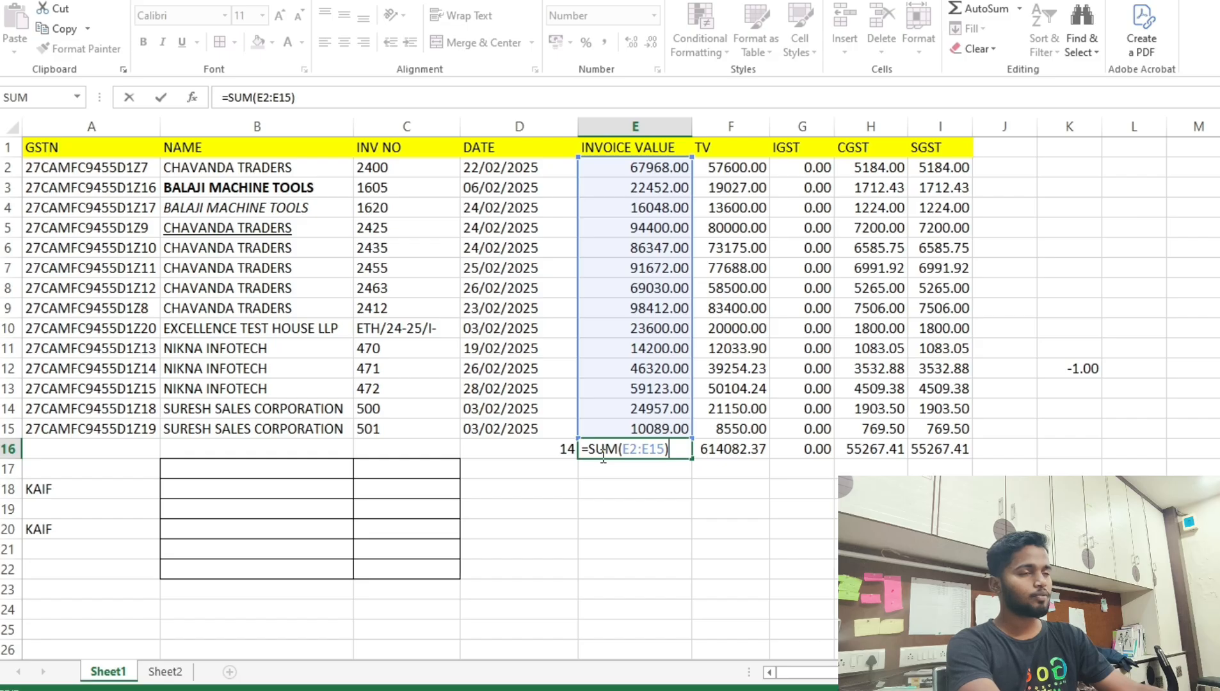
pyautogui.press('Escape')
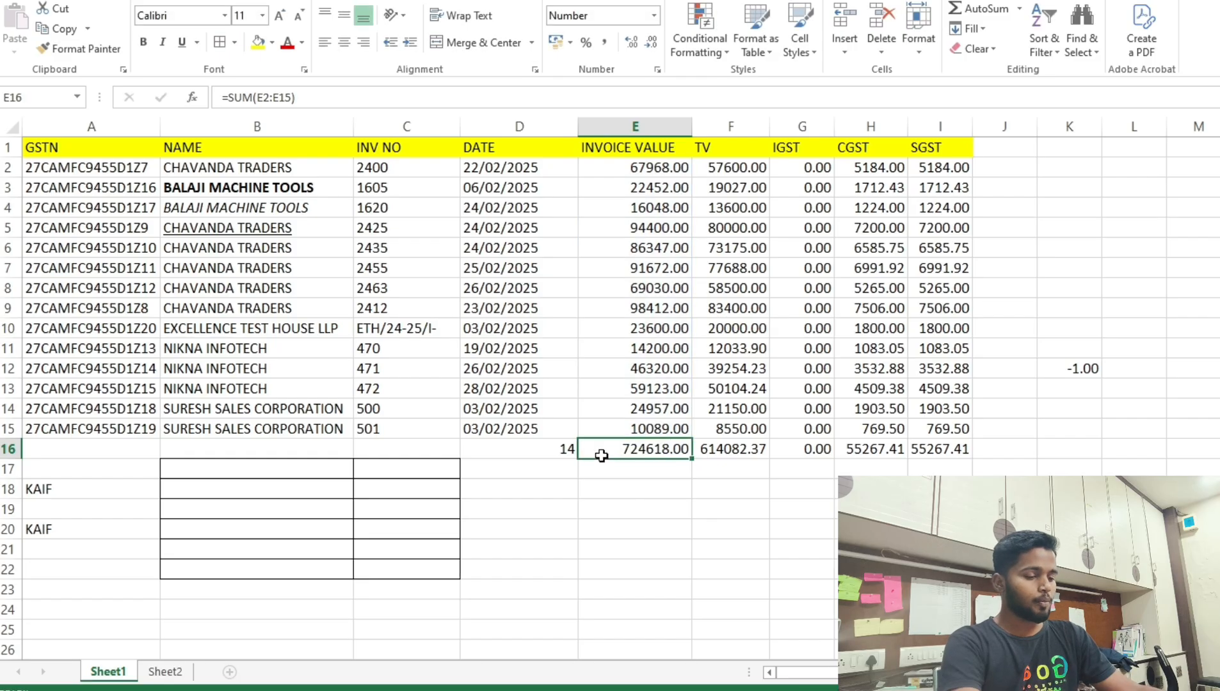
pyautogui.hotkey('ctrl', 'c')
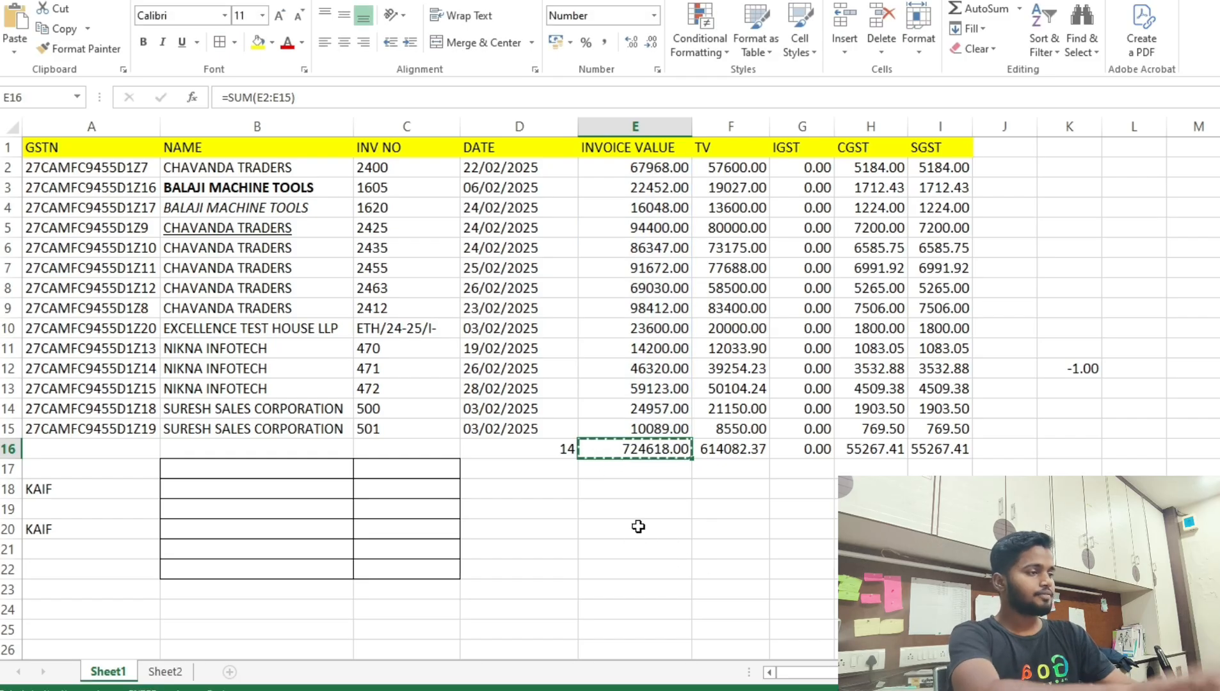
pyautogui.click(638, 526)
pyautogui.hotkey('ctrl', 'v')
pyautogui.press('ctrl')
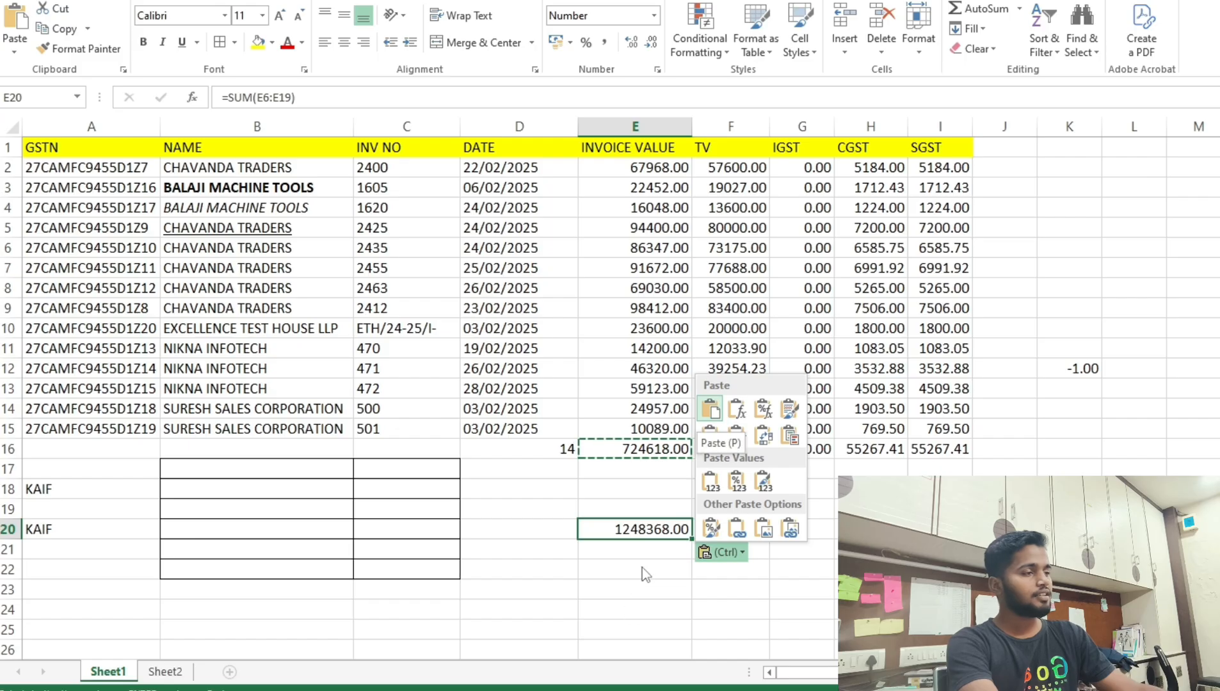
pyautogui.press('Escape')
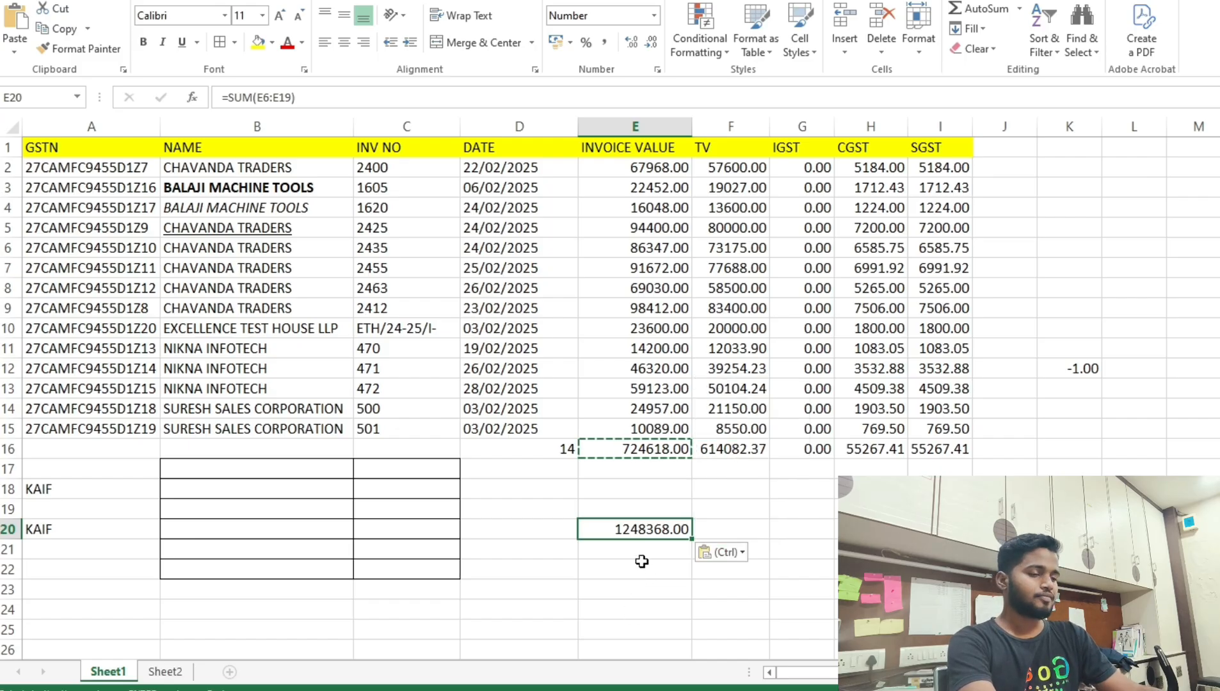
# Cancel the pending copy and clear the pasted total from E20.
pyautogui.click(642, 563)
pyautogui.press('Escape')
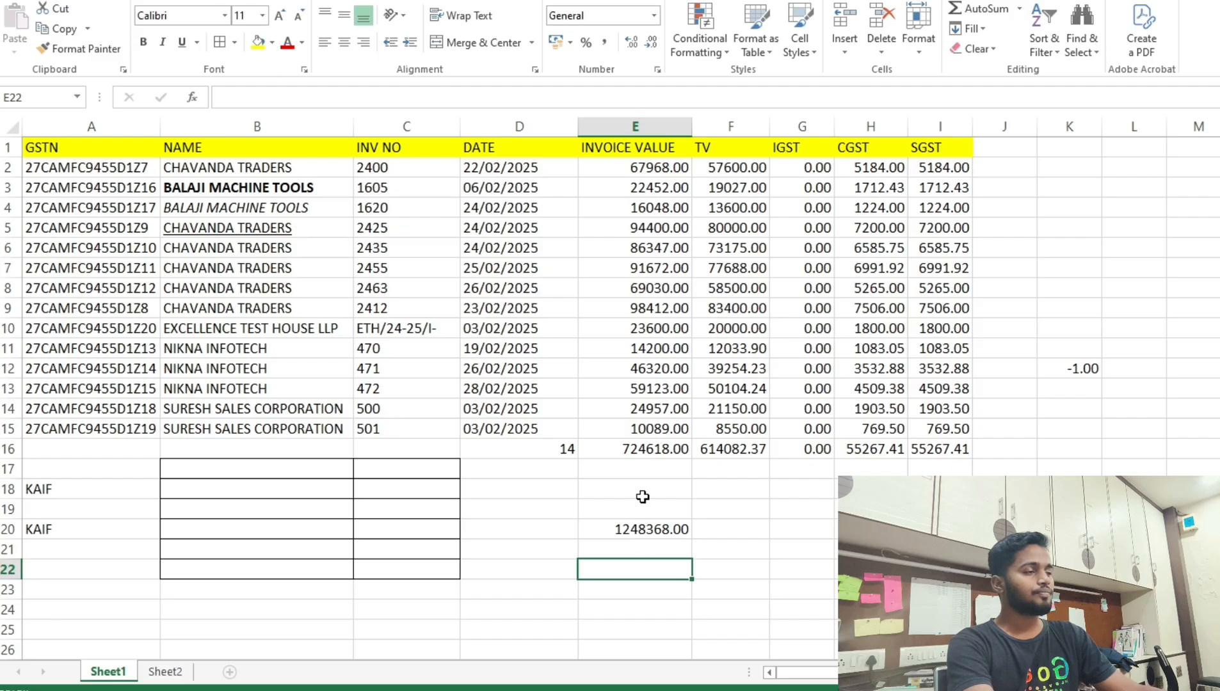
pyautogui.click(648, 449)
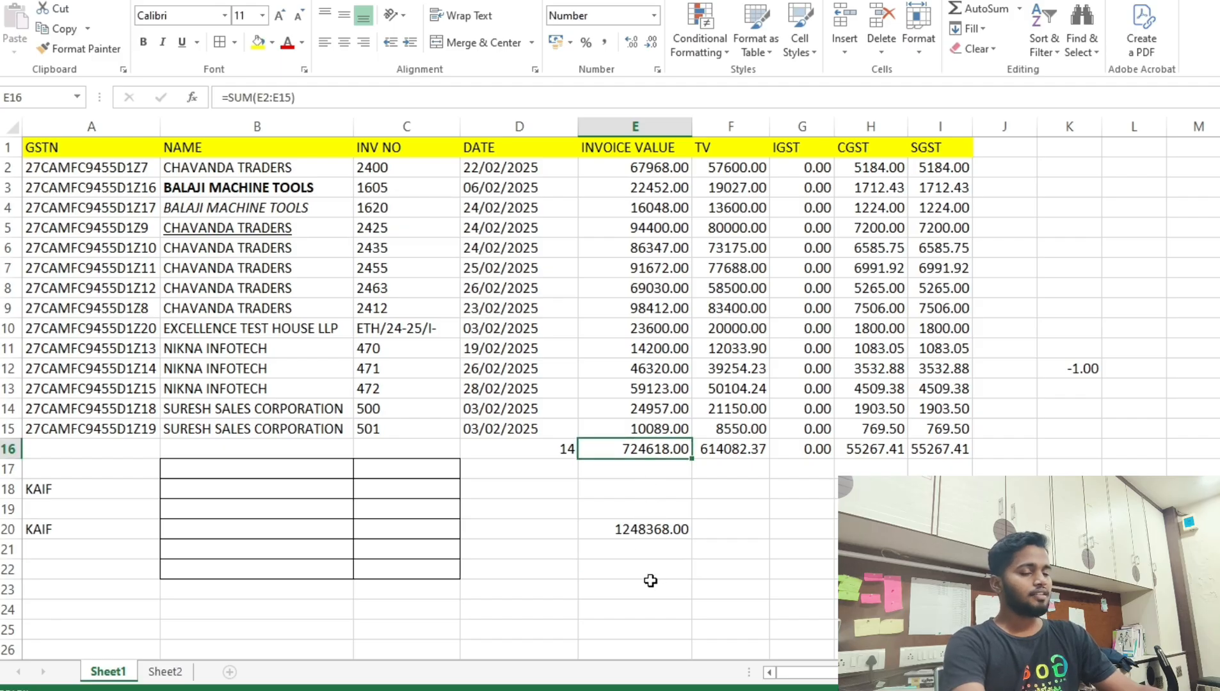
pyautogui.press('Down')
pyautogui.press('Down')
pyautogui.press('Down')
pyautogui.press('Down')
pyautogui.press('Delete')
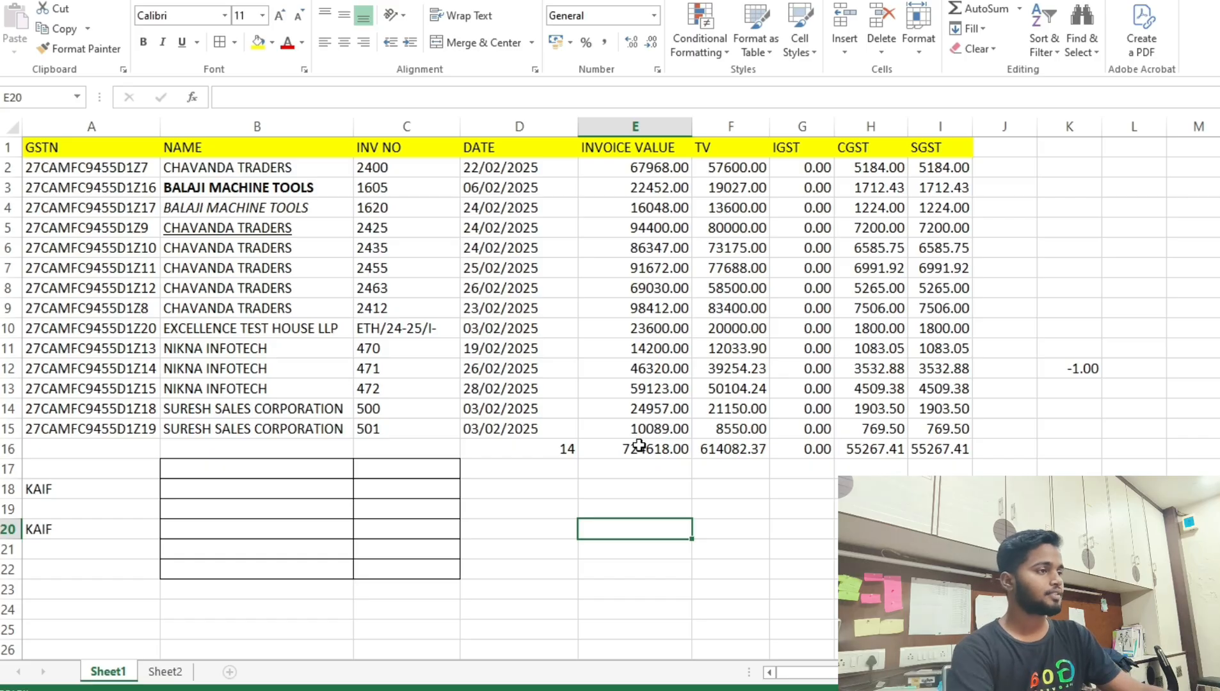
# Paste the E16 total into E19 as the fixed value 724618 via Paste Special Values.
pyautogui.click(639, 445)
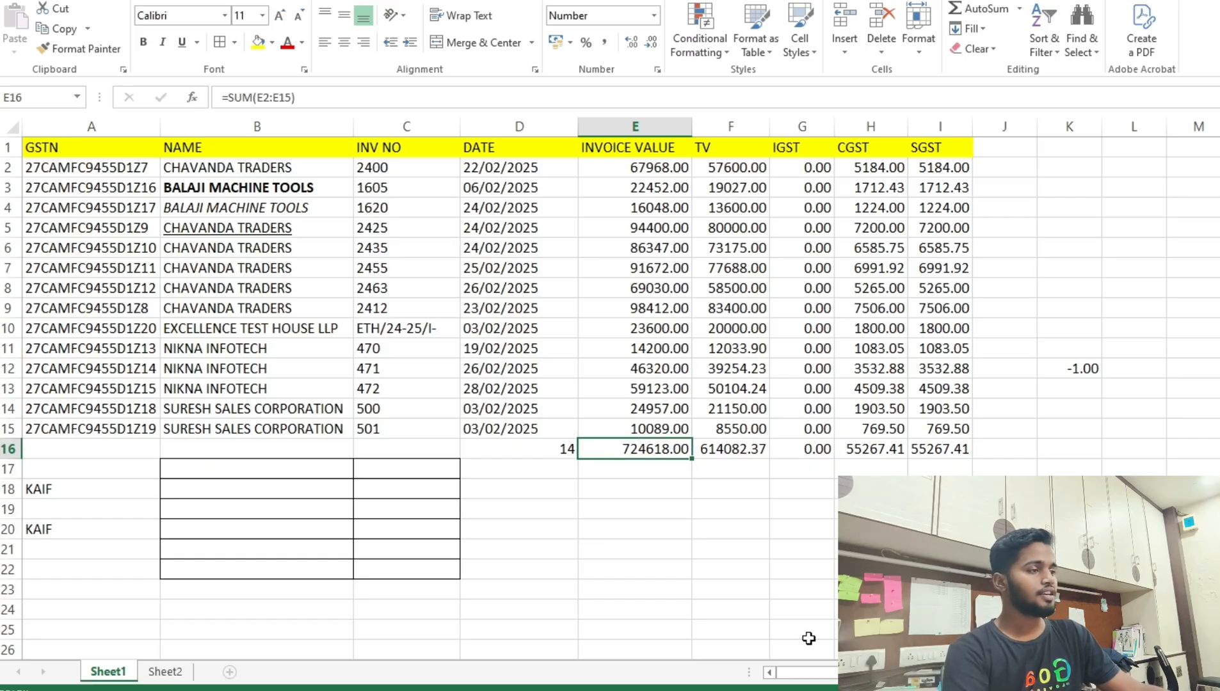
pyautogui.hotkey('ctrl', 'c')
pyautogui.click(647, 509)
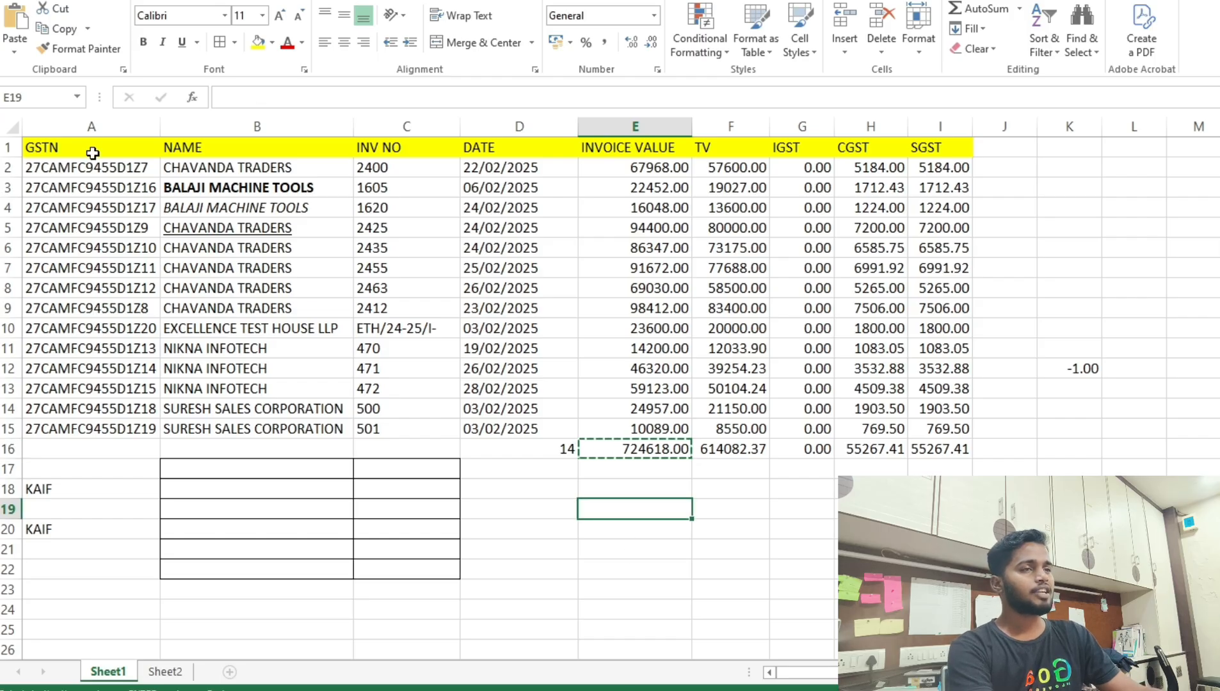
pyautogui.click(19, 51)
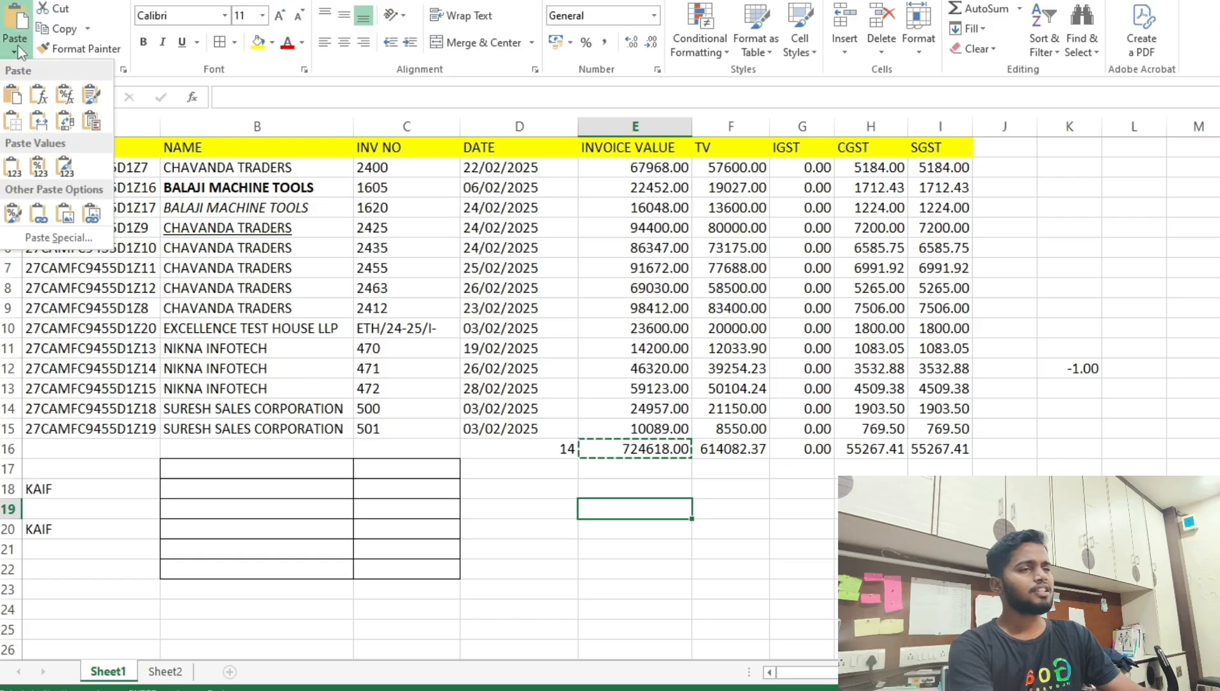
pyautogui.click(64, 240)
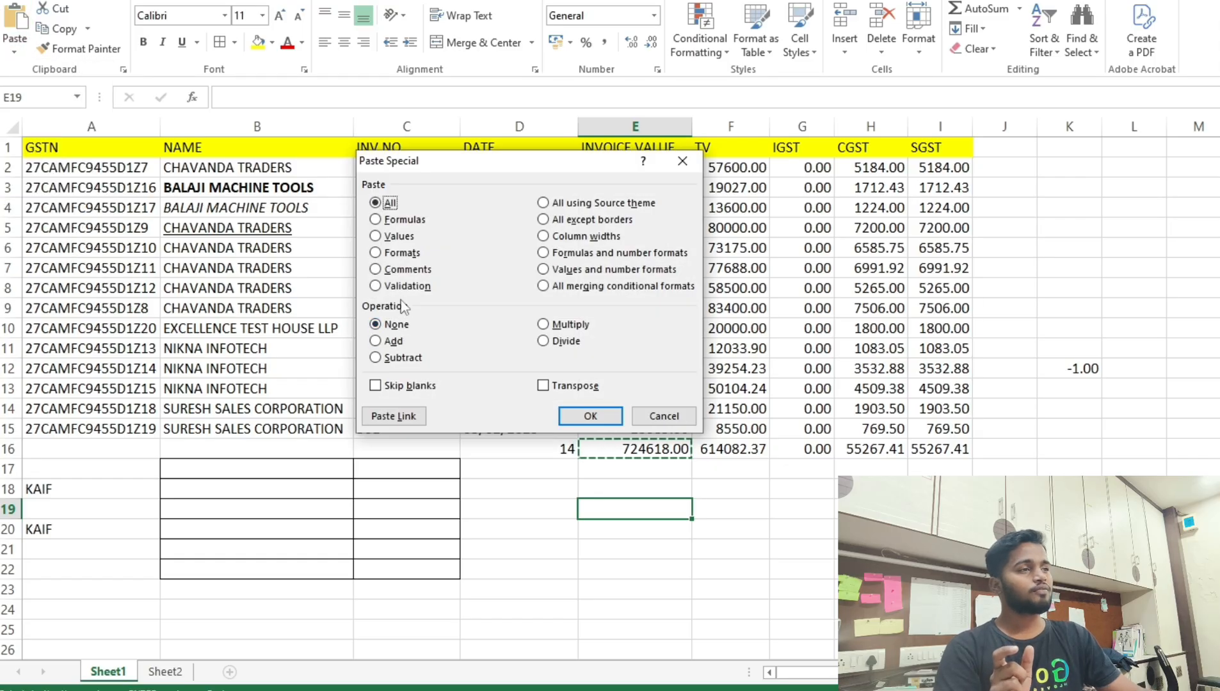
pyautogui.click(378, 239)
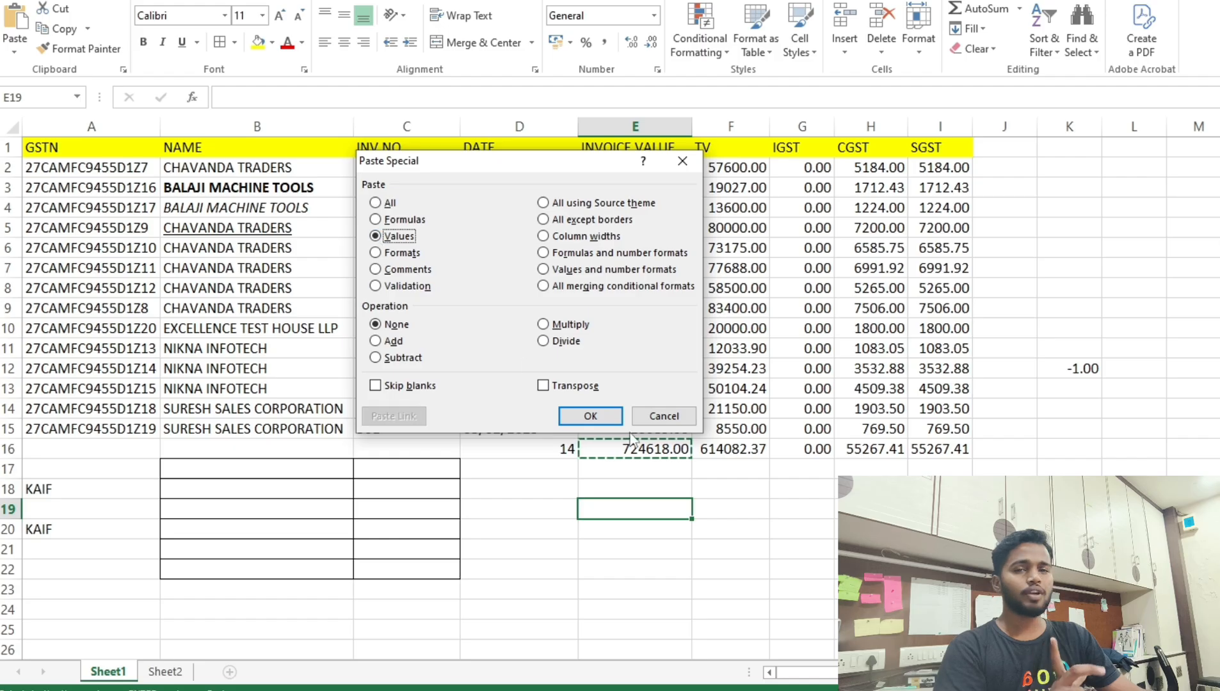
pyautogui.click(589, 417)
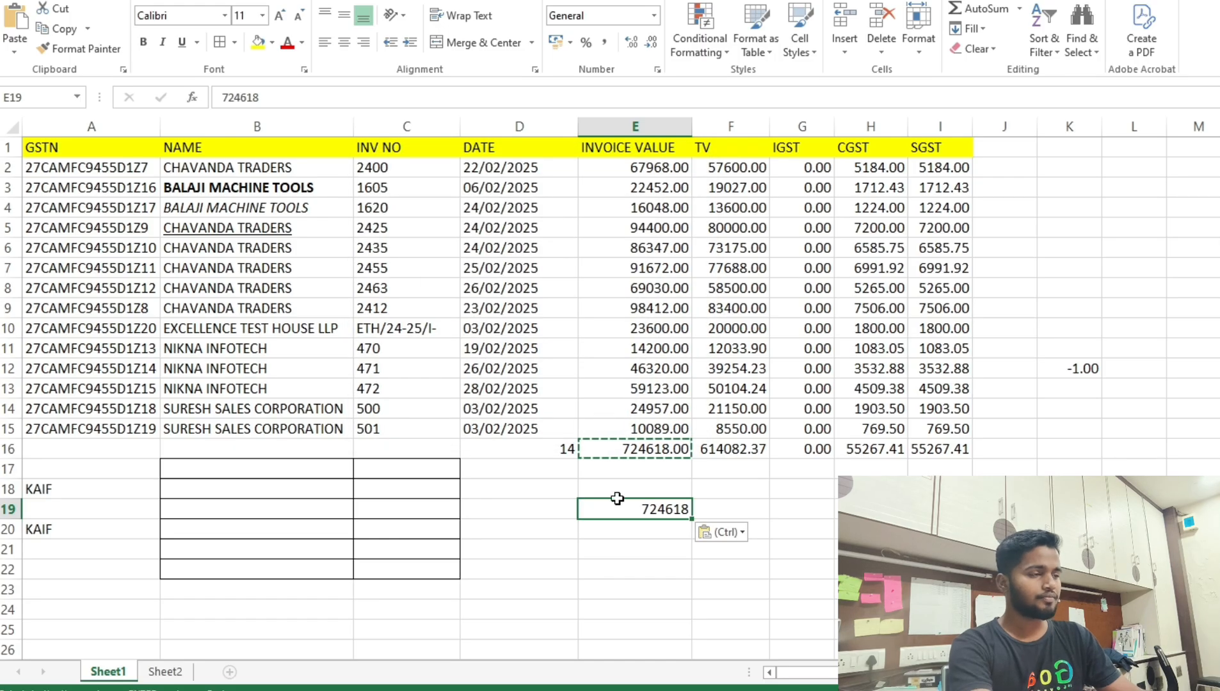
pyautogui.press('Escape')
pyautogui.press('Escape')
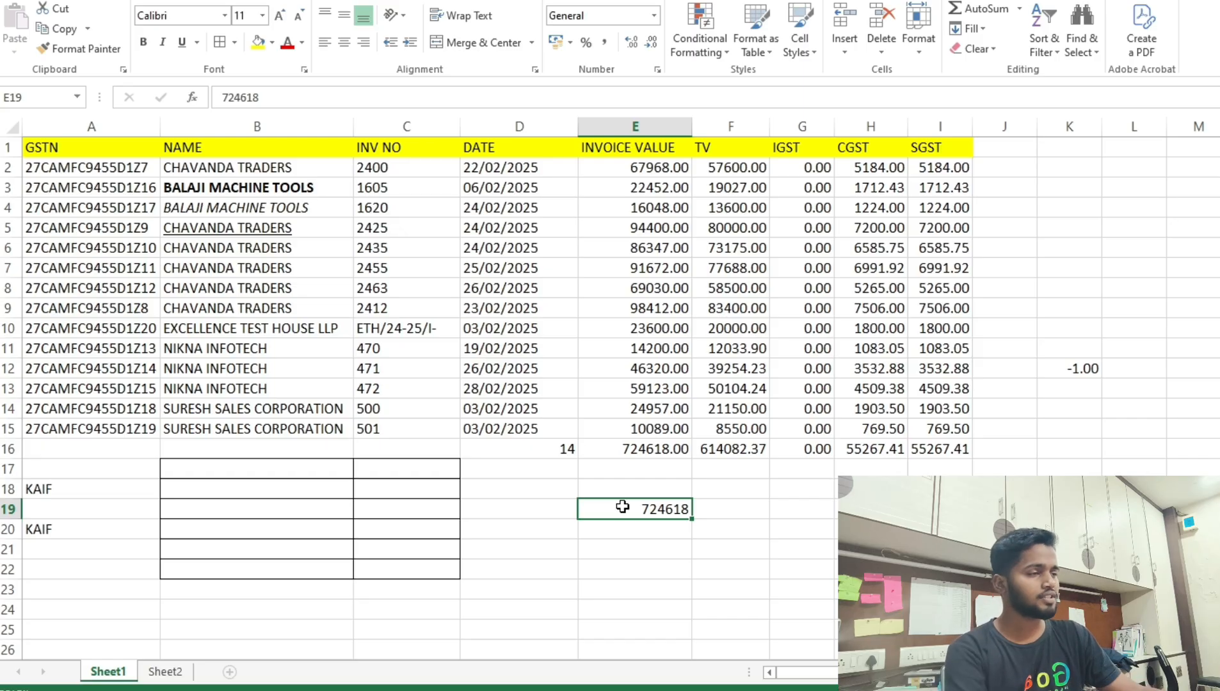
# Copy E16 again and paste it using Paste Special Formulas.
pyautogui.click(675, 452)
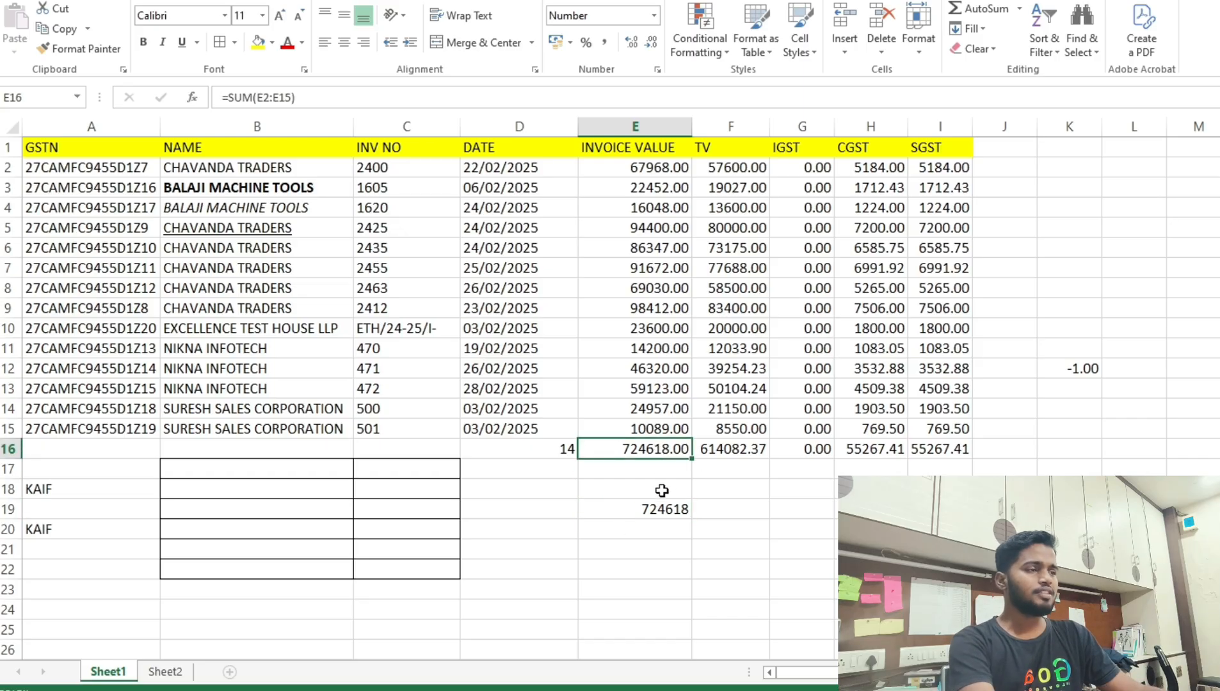
pyautogui.hotkey('ctrl', 'c')
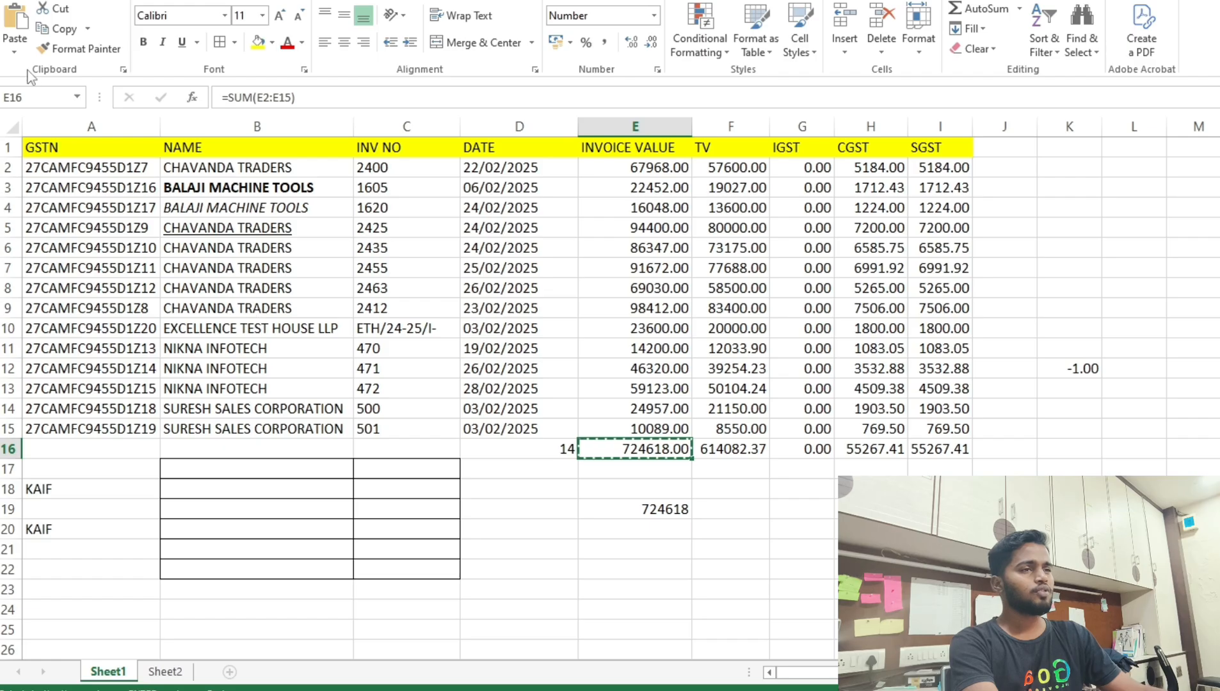
pyautogui.click(15, 53)
pyautogui.click(38, 243)
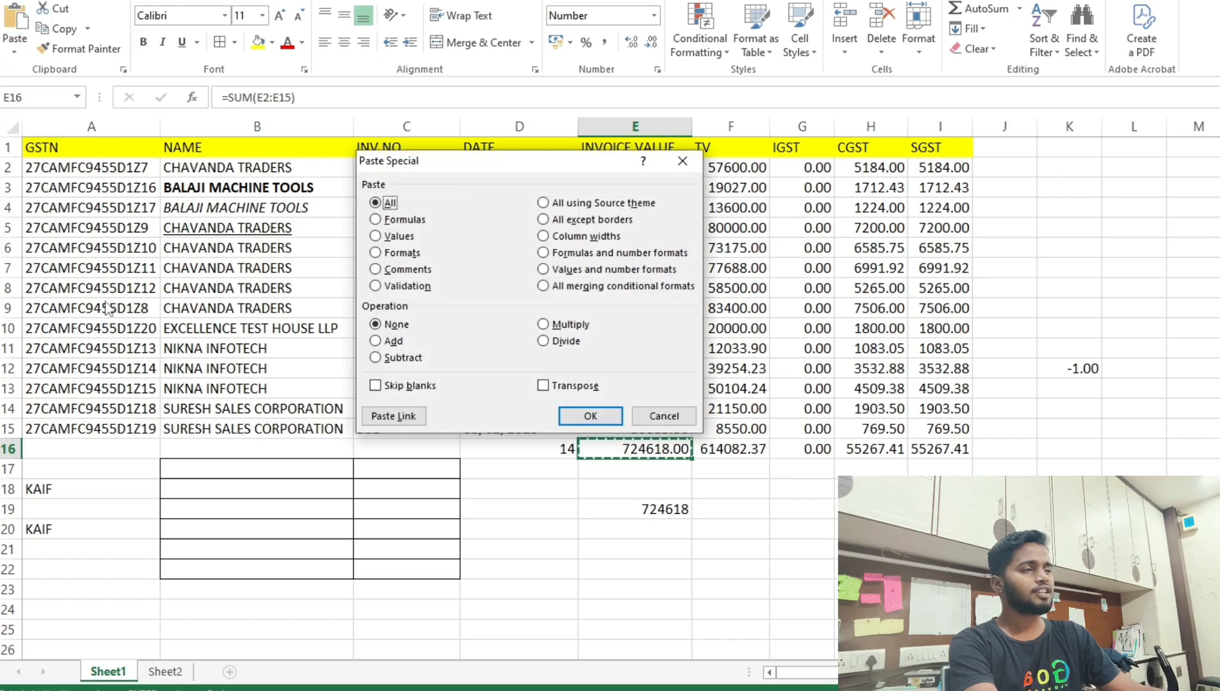
pyautogui.click(389, 221)
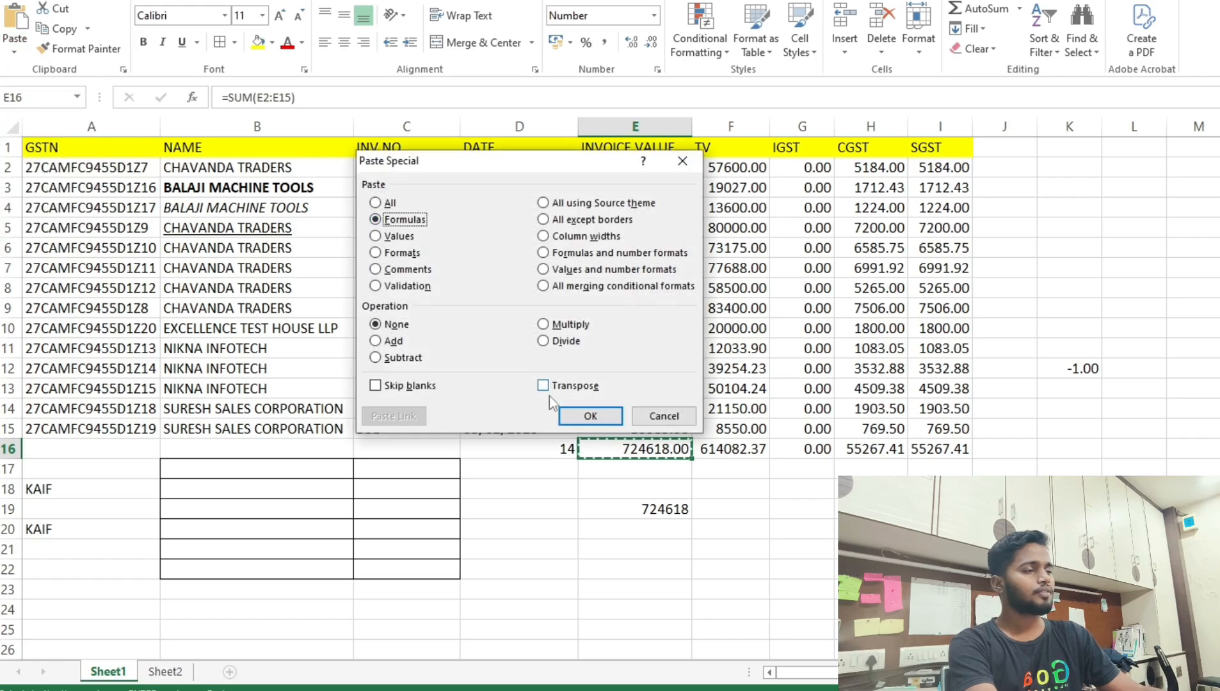
pyautogui.click(592, 415)
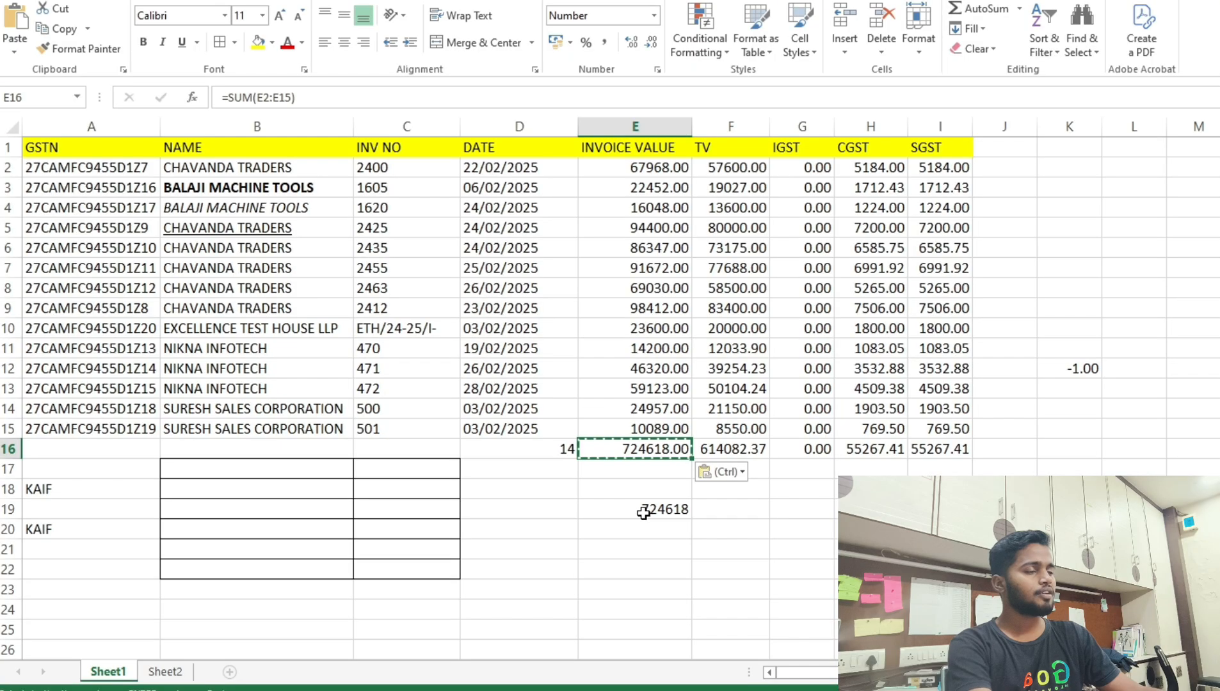
# Paste the formula into E19 with Paste Special Formulas, giving =SUM(E5:E18).
pyautogui.click(643, 486)
pyautogui.press('Up')
pyautogui.press('Up')
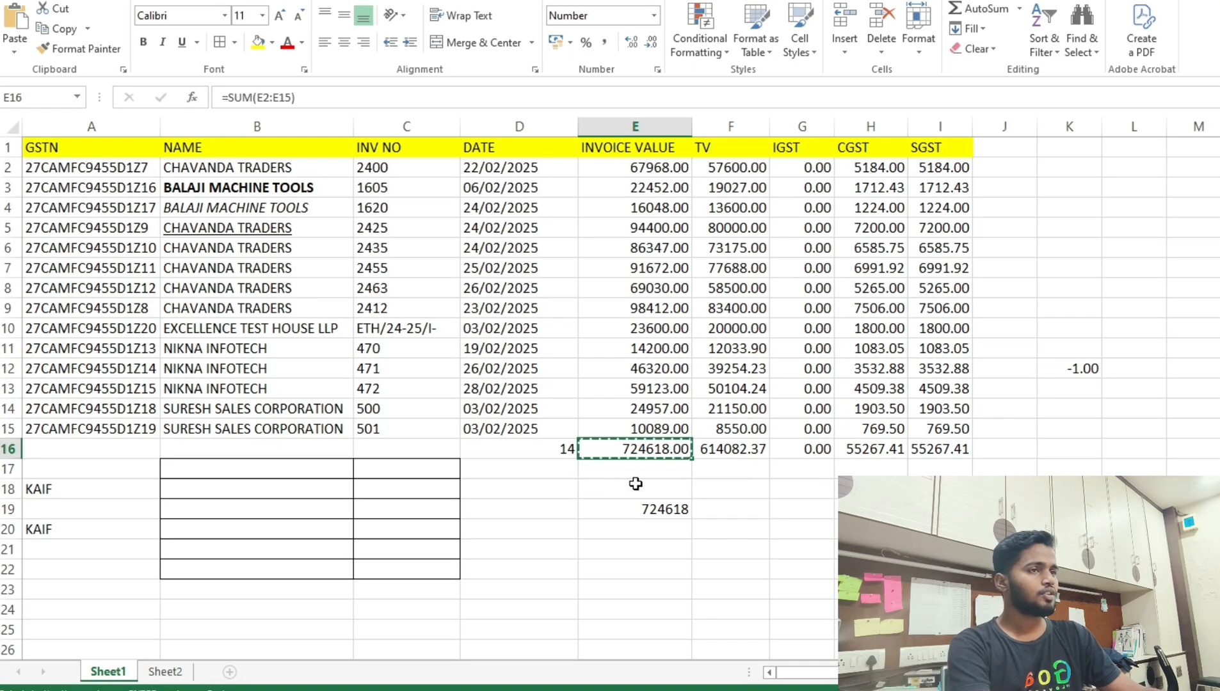
pyautogui.click(631, 509)
pyautogui.click(14, 48)
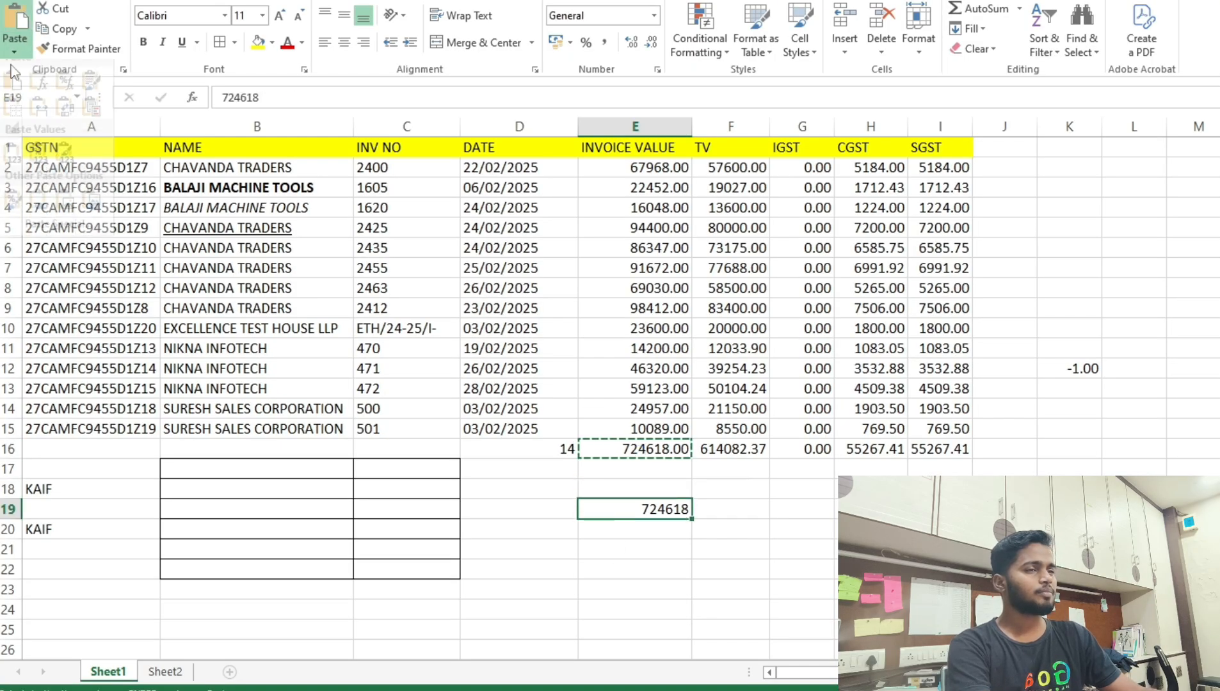
pyautogui.click(38, 238)
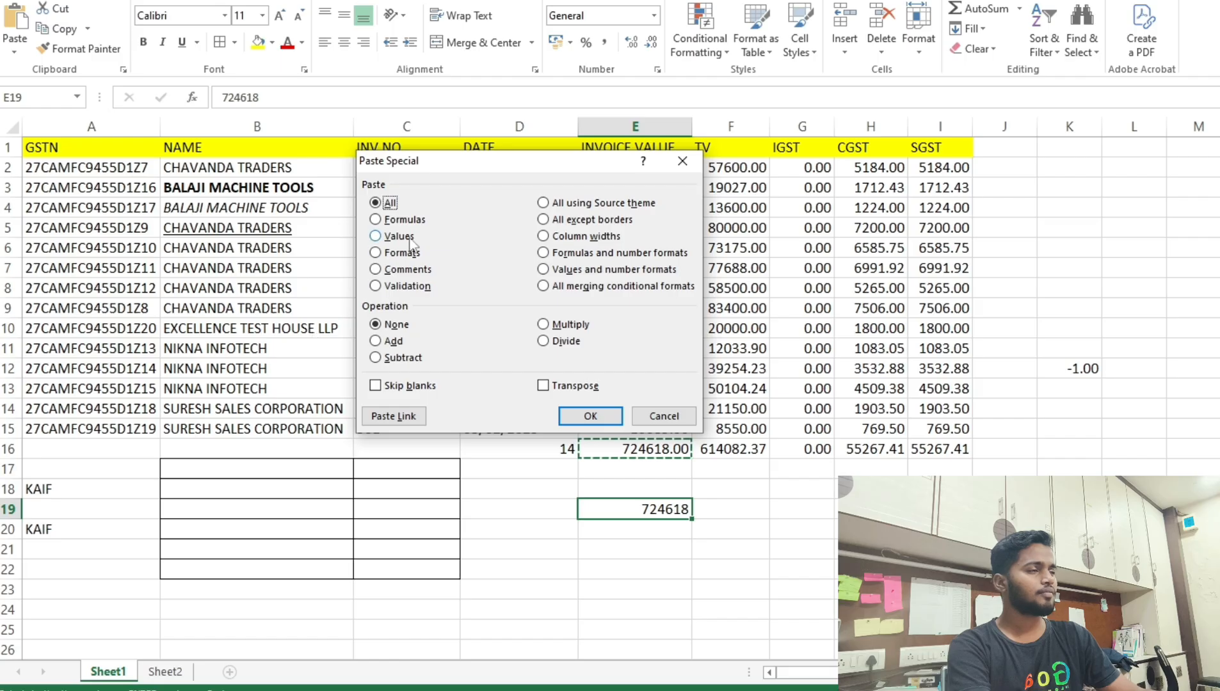
pyautogui.click(375, 219)
pyautogui.click(590, 416)
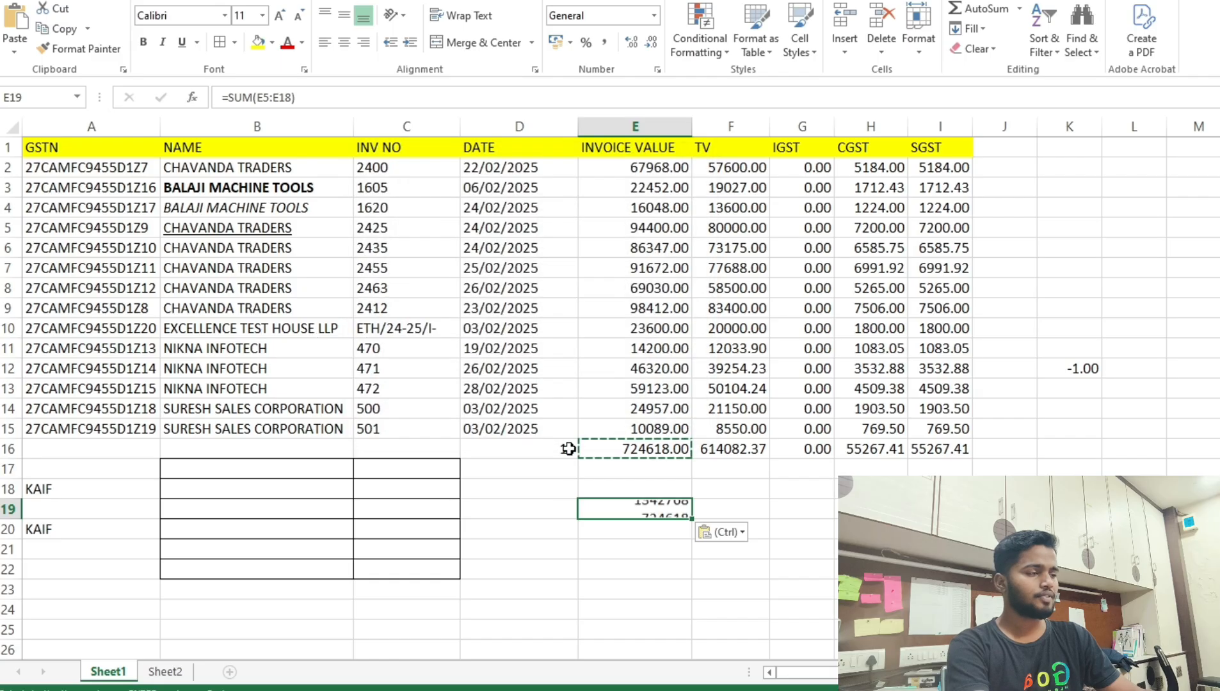
# Edit E19 to =SUM(E2:E18) so it returns 1449236.00.
pyautogui.doubleClick(620, 516)
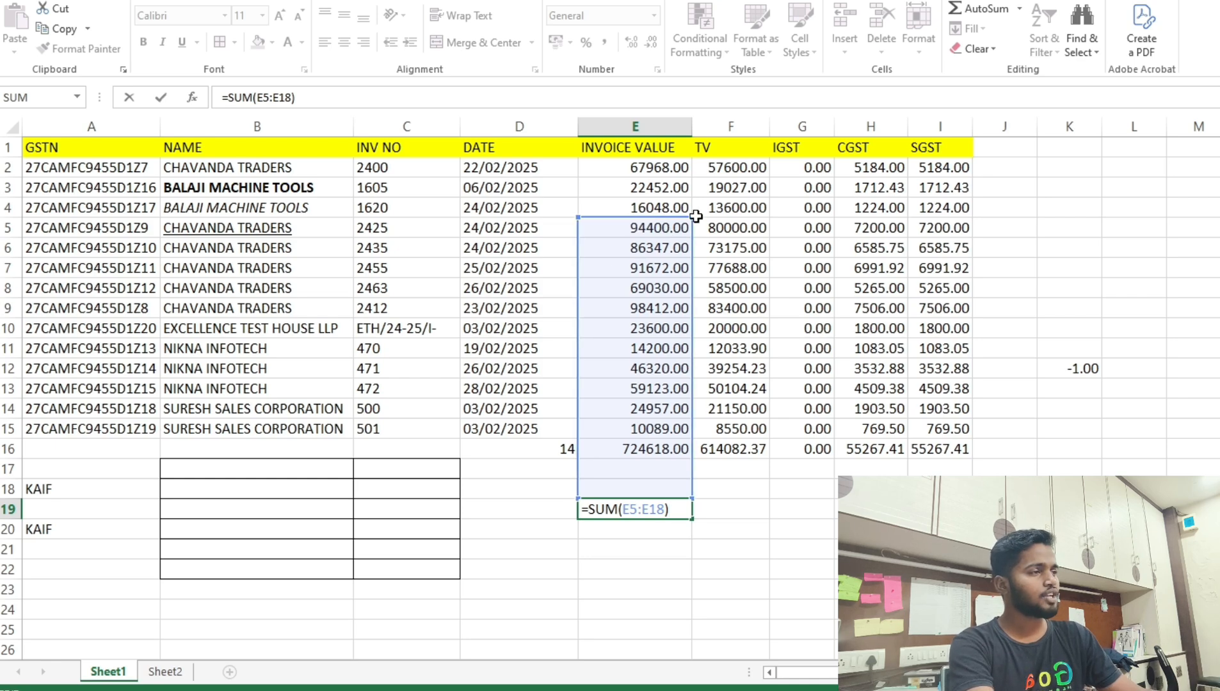
pyautogui.moveTo(690, 216); pyautogui.dragTo(705, 148)
pyautogui.hotkey('ctrl', 'Return')
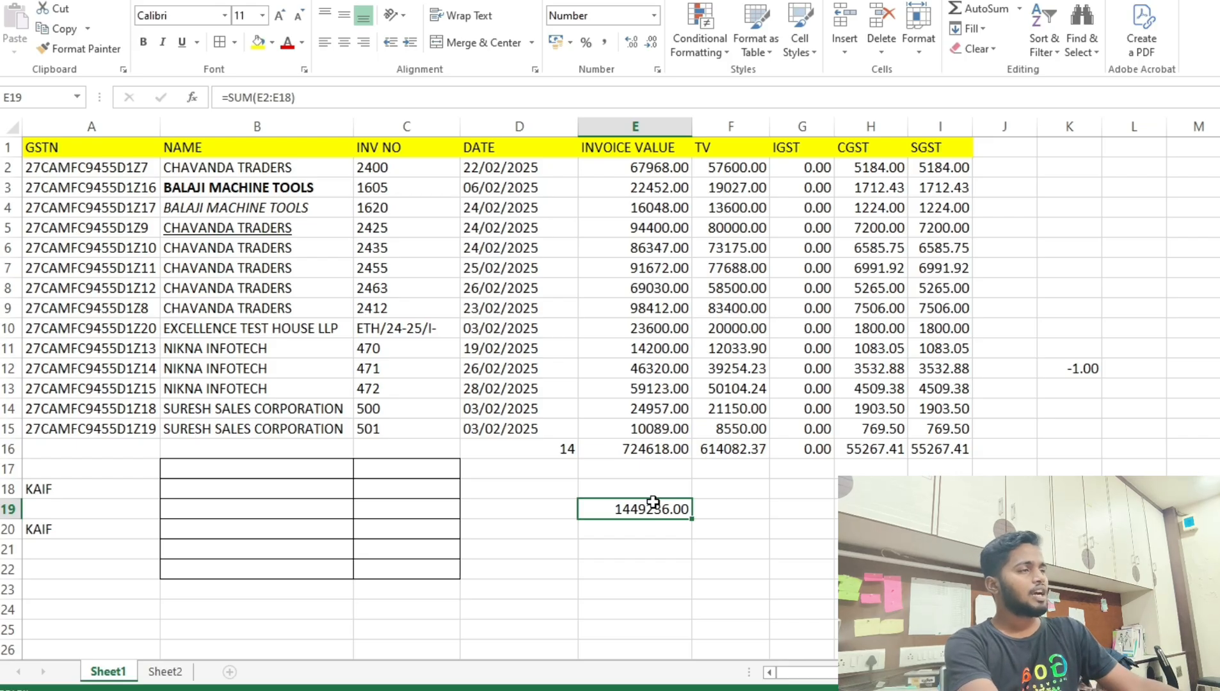
pyautogui.moveTo(633, 170); pyautogui.dragTo(941, 328)
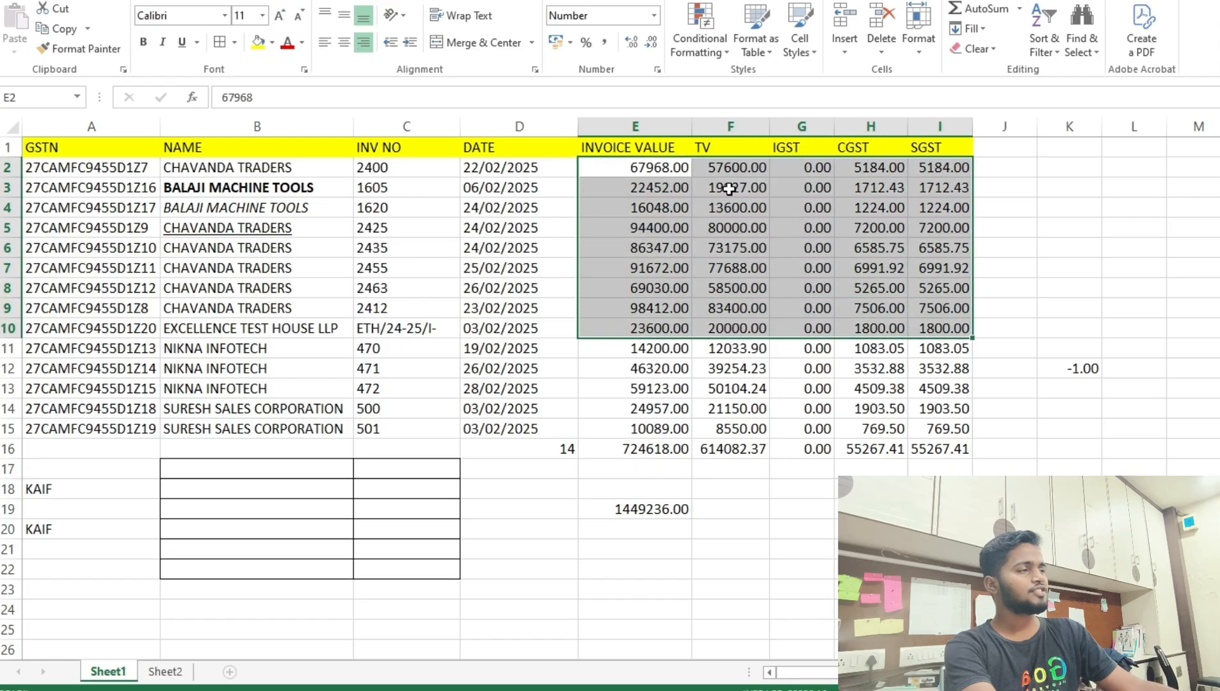
# Enter -1 in cell K12.
pyautogui.click(778, 209)
pyautogui.click(840, 228)
pyautogui.click(953, 246)
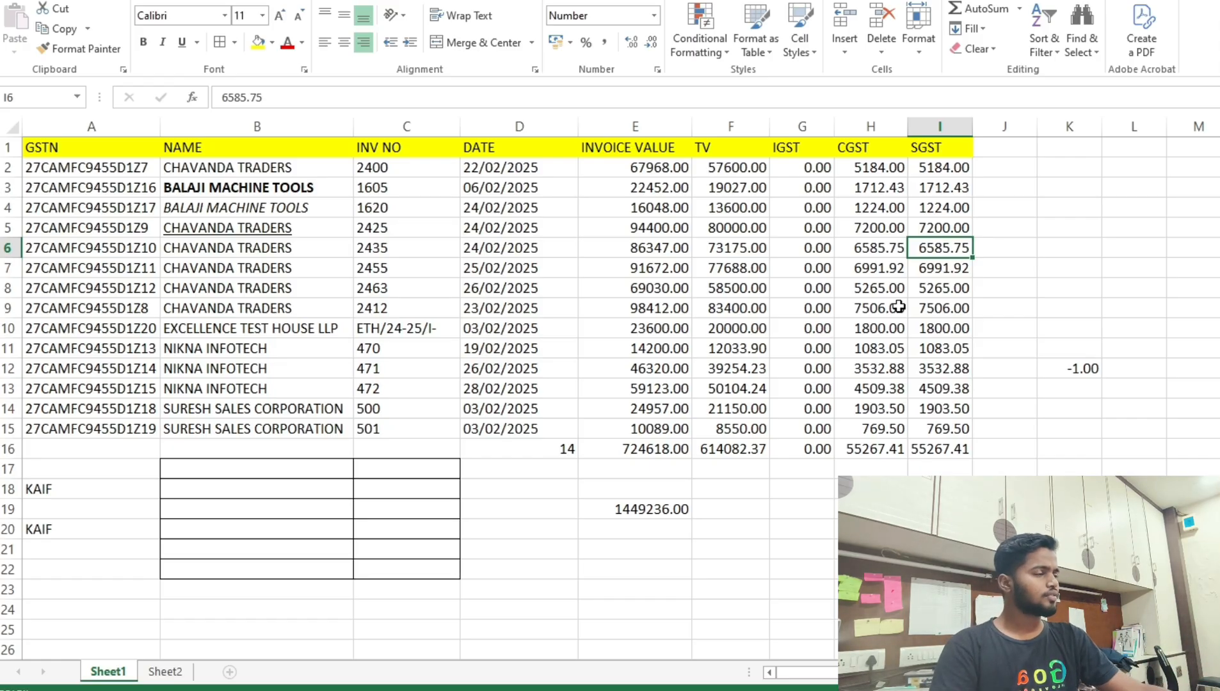
pyautogui.click(1084, 363)
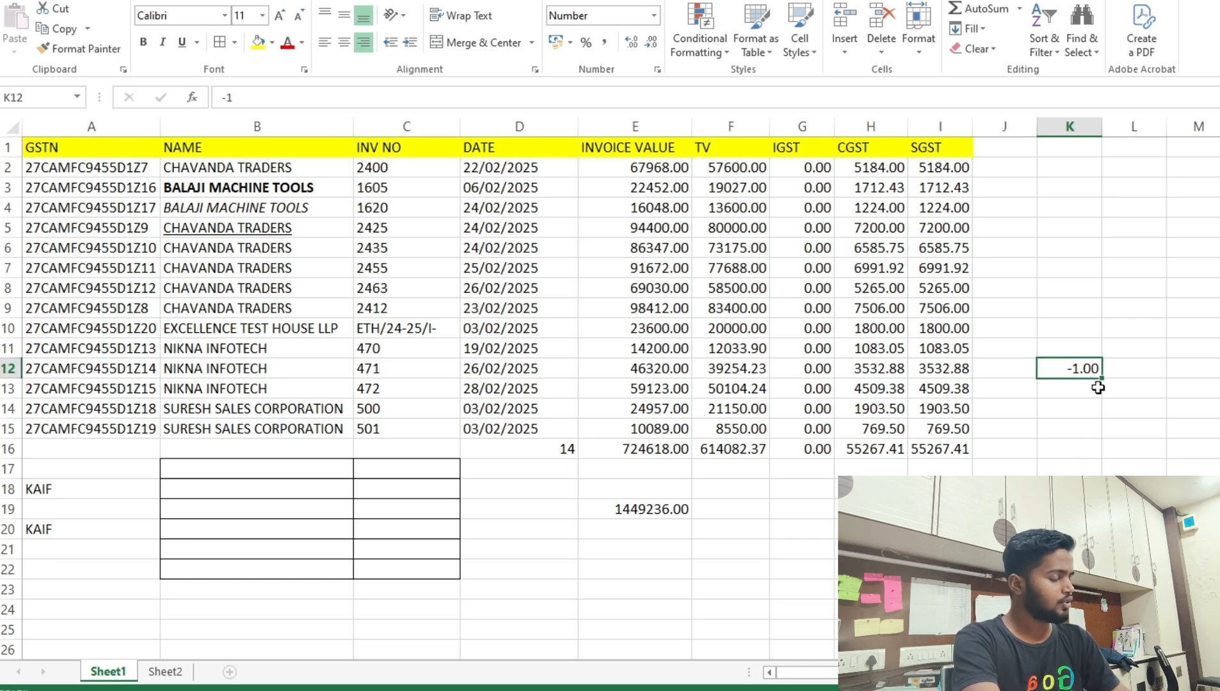
pyautogui.press('Delete')
pyautogui.write('-1')
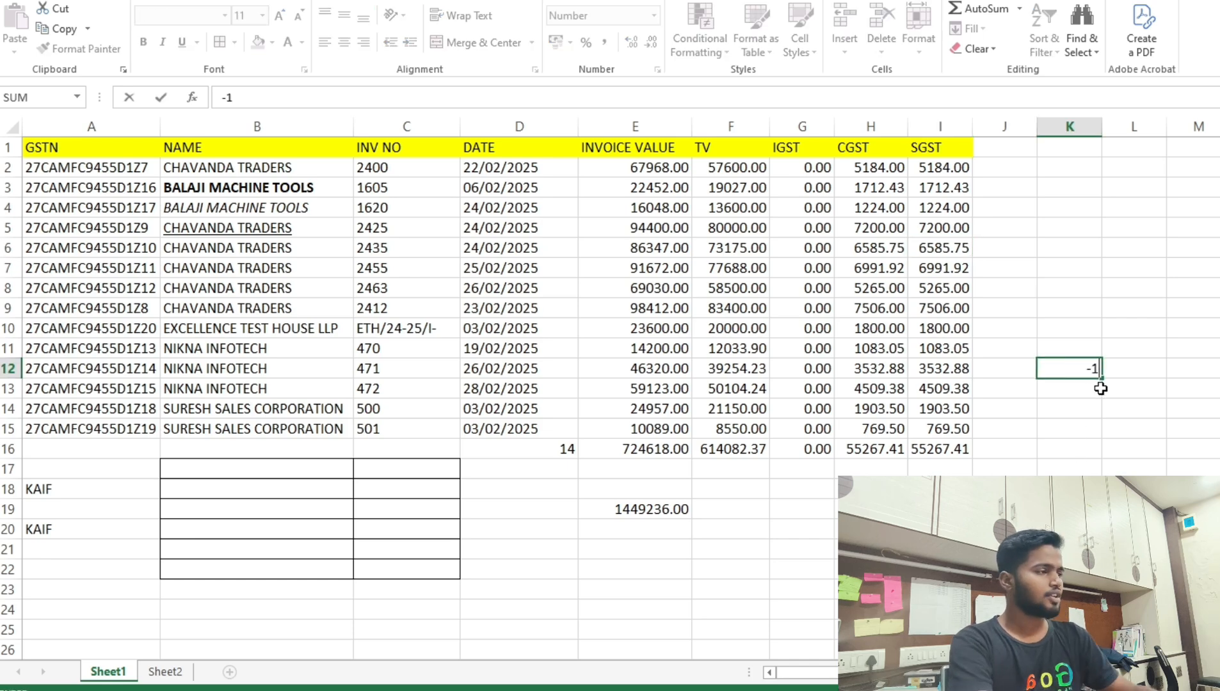
pyautogui.press('Return')
# Copy the -1 from K12 and select the amounts in E2:I15.
pyautogui.press('Up')
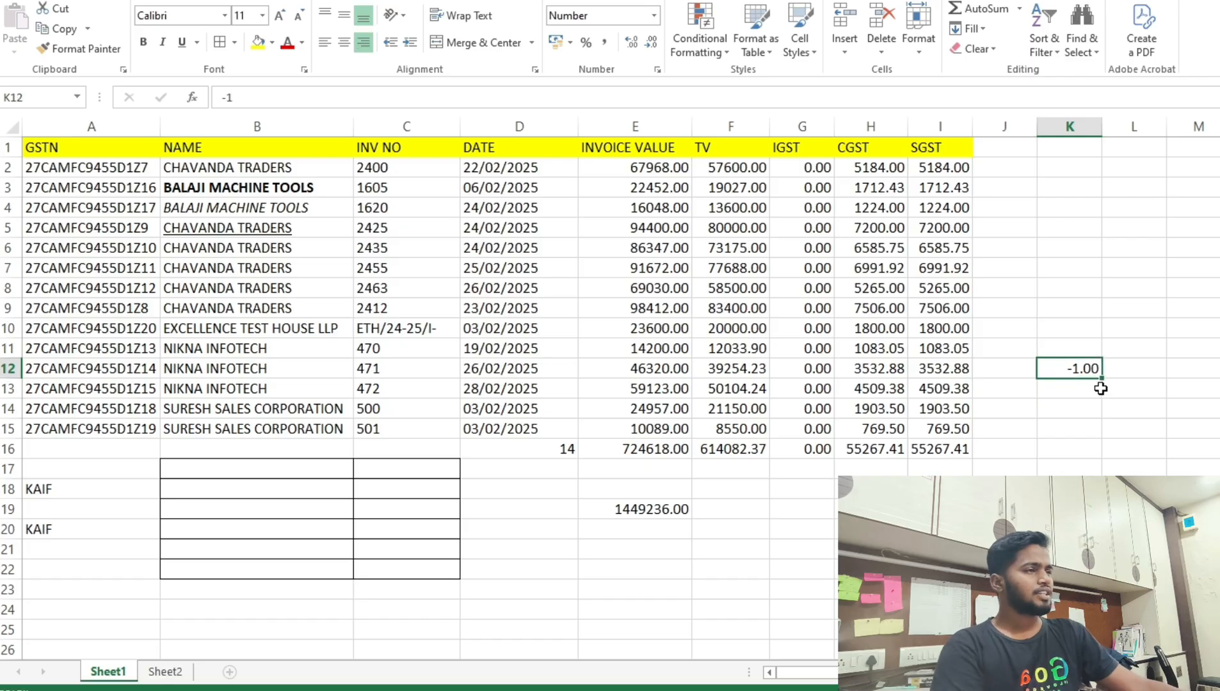
pyautogui.hotkey('ctrl', 'c')
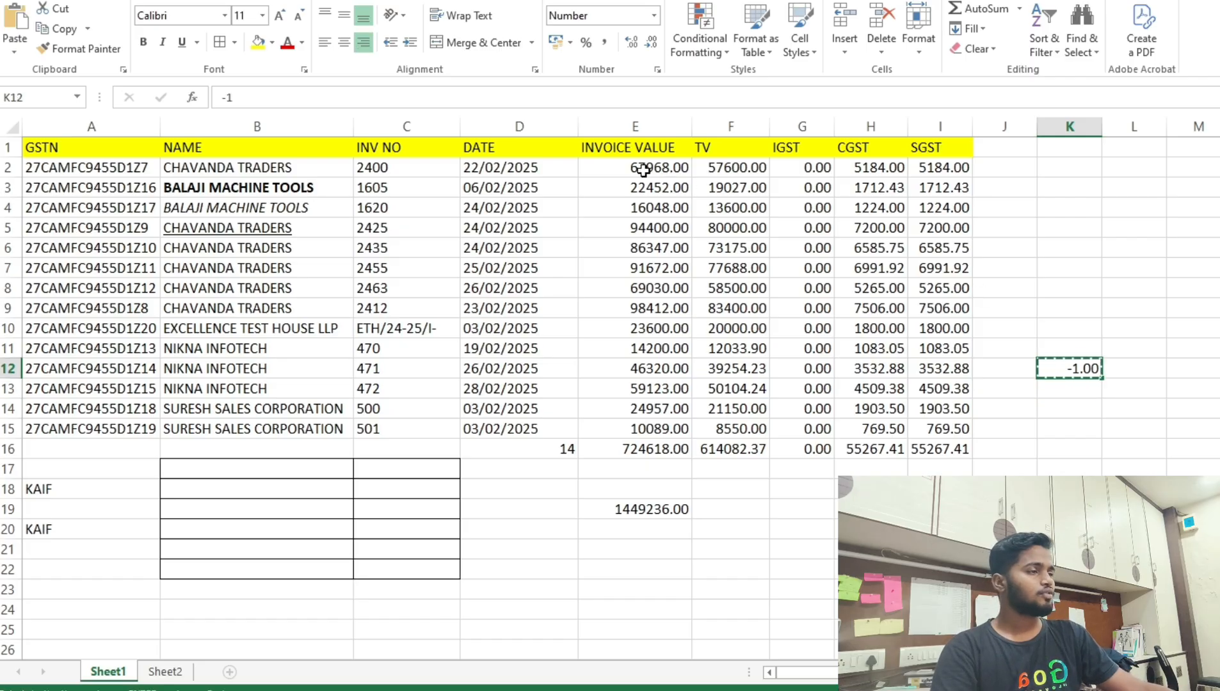
pyautogui.moveTo(640, 169); pyautogui.dragTo(934, 418)
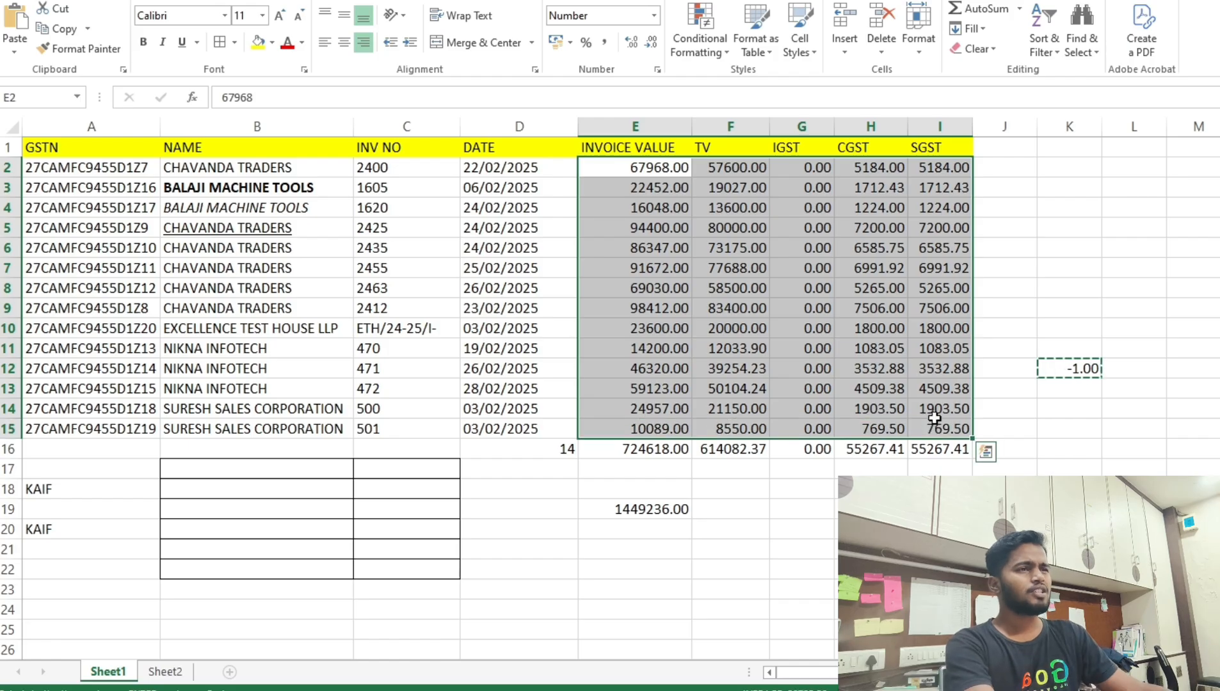
# Multiply E2:I15 by -1 using Paste Special Multiply, turning the amounts negative.
pyautogui.click(14, 52)
pyautogui.click(59, 238)
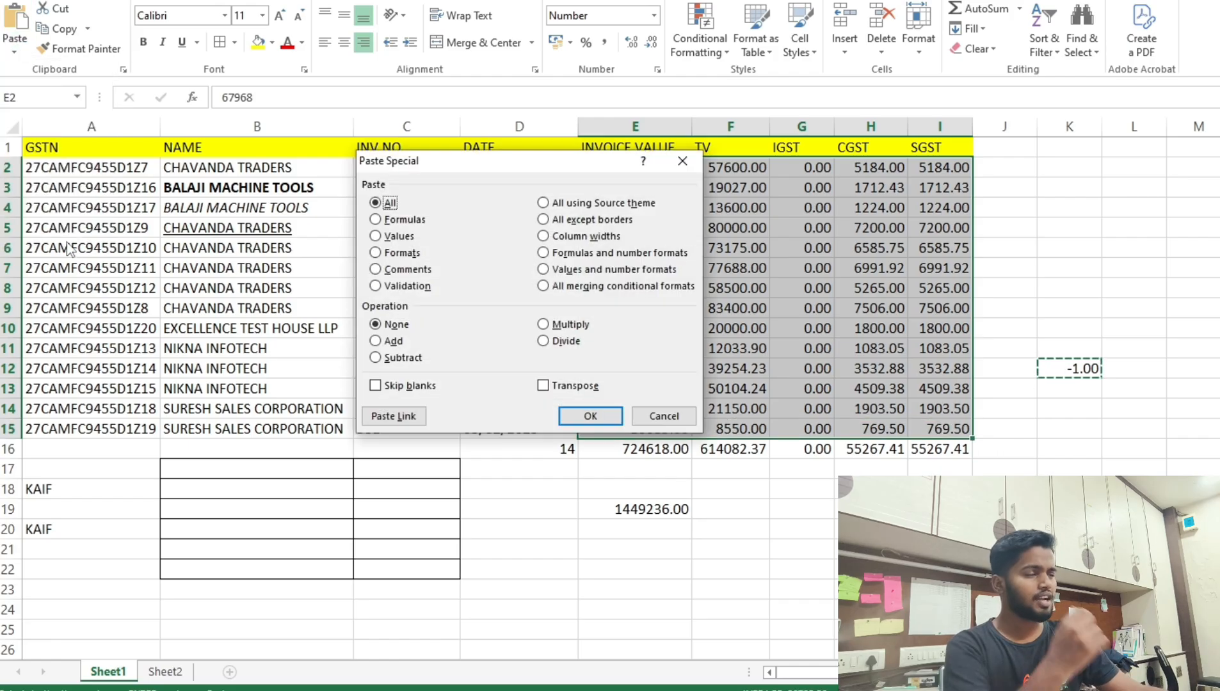
pyautogui.click(562, 325)
pyautogui.click(590, 416)
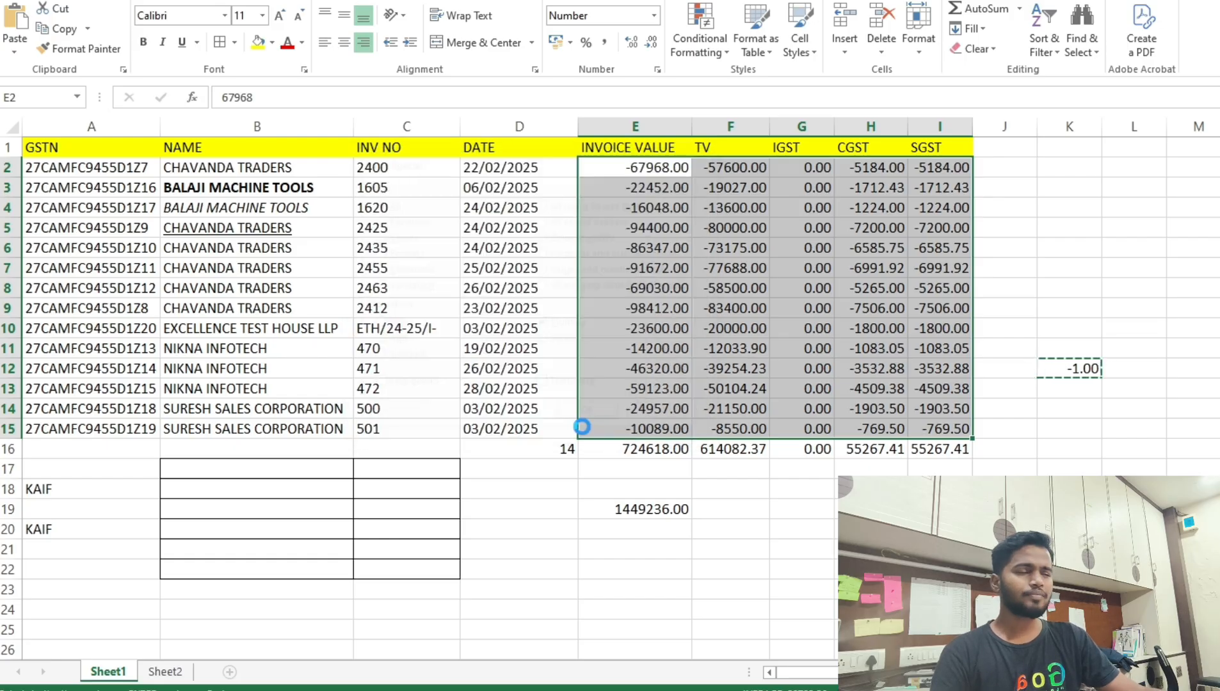
# Accidentally multiply the range again, then undo it with Ctrl+Z.
pyautogui.click(762, 330)
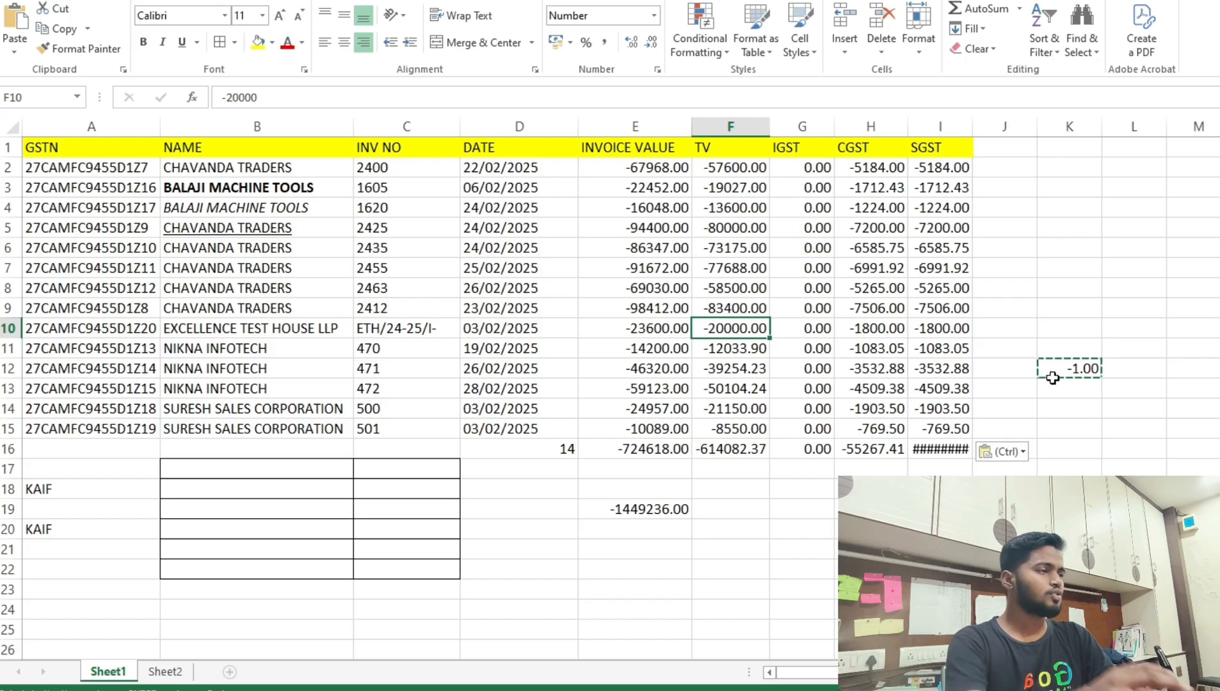
pyautogui.hotkey('ctrl', 'c')
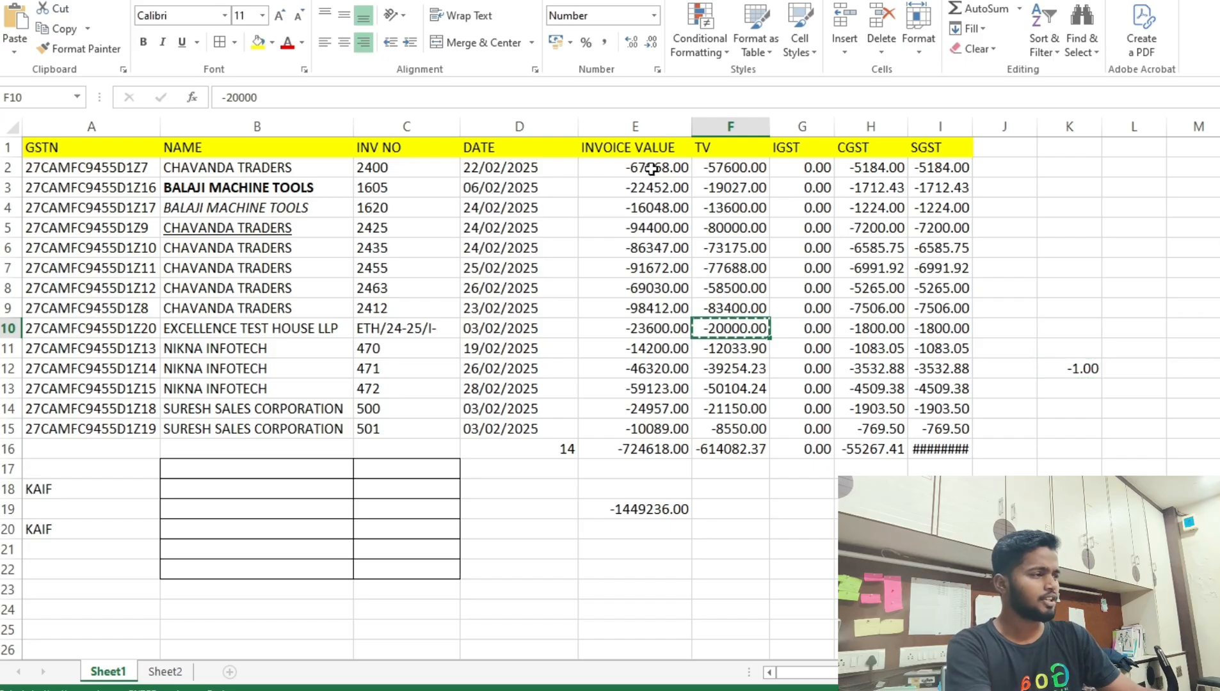
pyautogui.moveTo(653, 166); pyautogui.dragTo(947, 428)
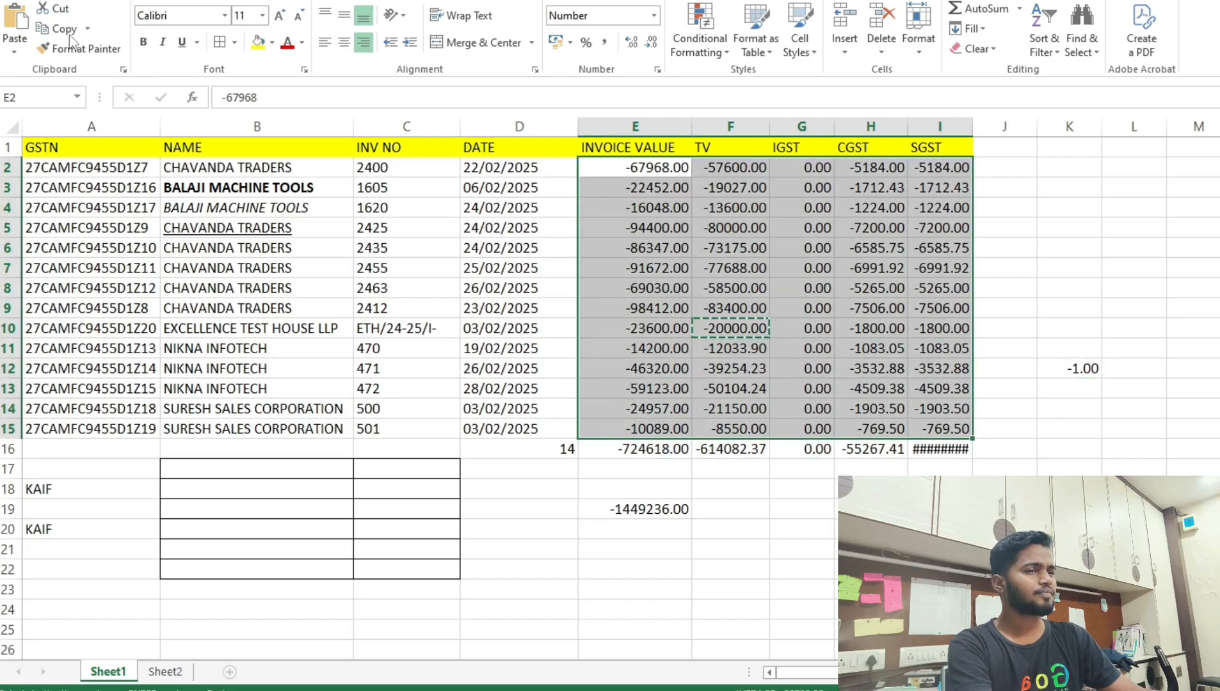
pyautogui.click(15, 46)
pyautogui.click(58, 242)
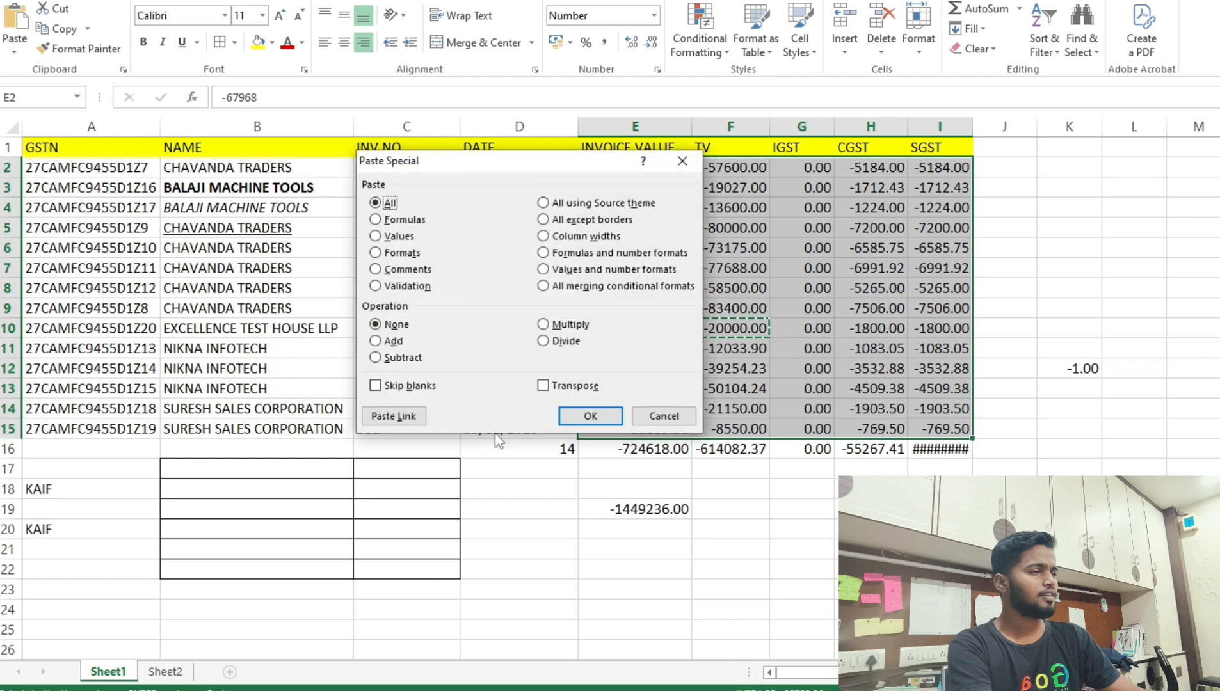
pyautogui.click(563, 324)
pyautogui.click(590, 415)
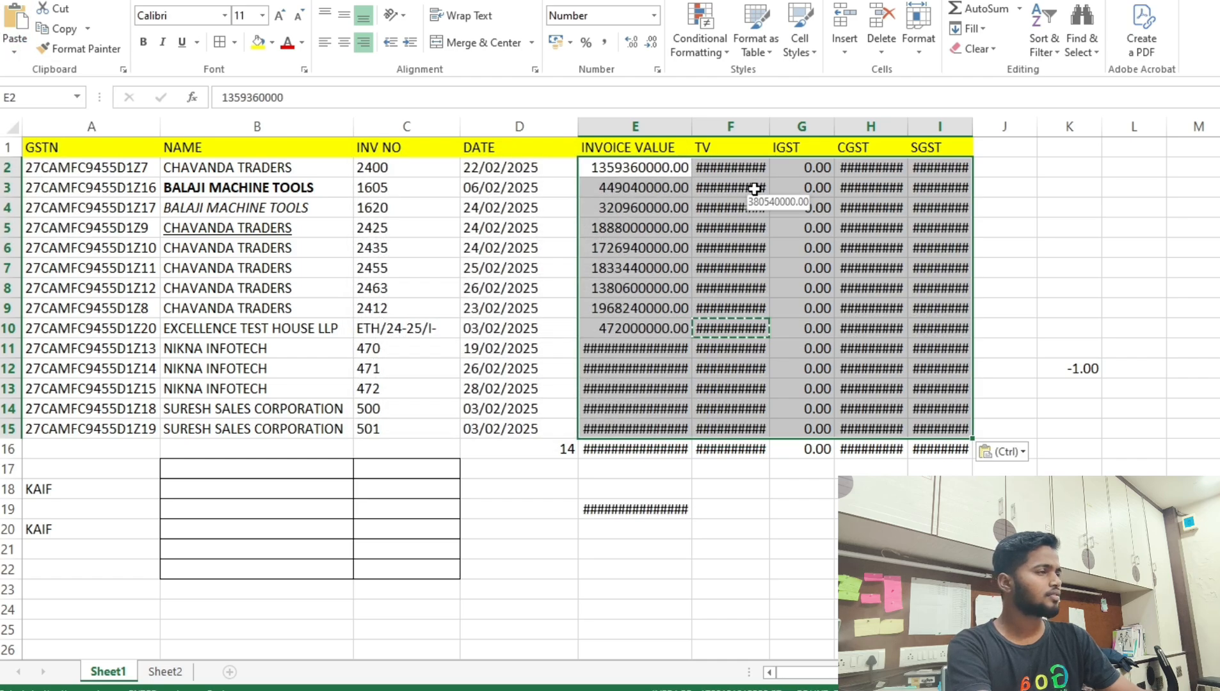
pyautogui.hotkey('ctrl', 'z')
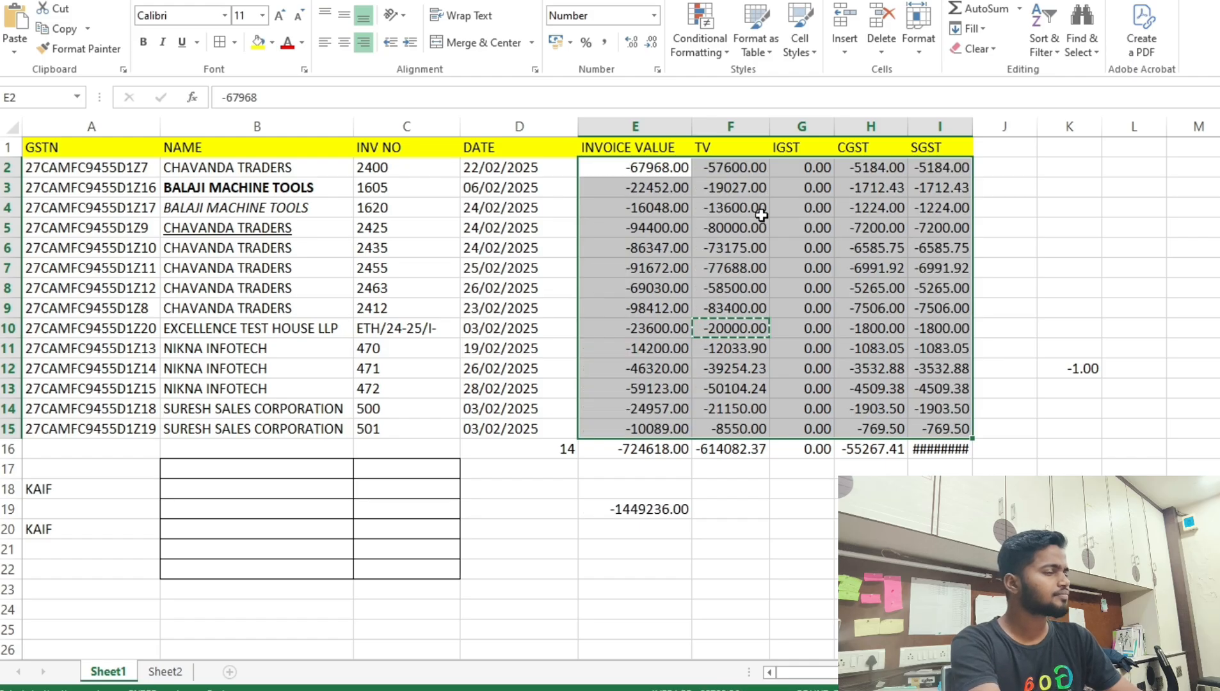
# Autofit column I to show the SGST total and copy the -1 from K12.
pyautogui.press('Escape')
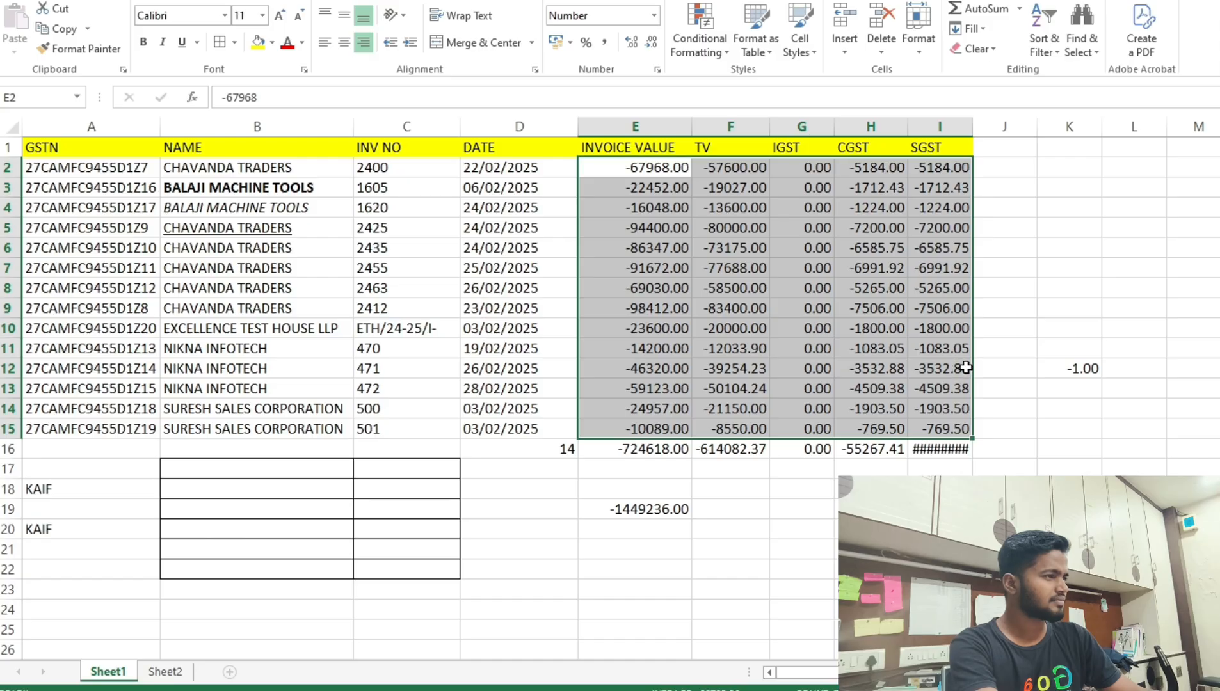
pyautogui.doubleClick(972, 127)
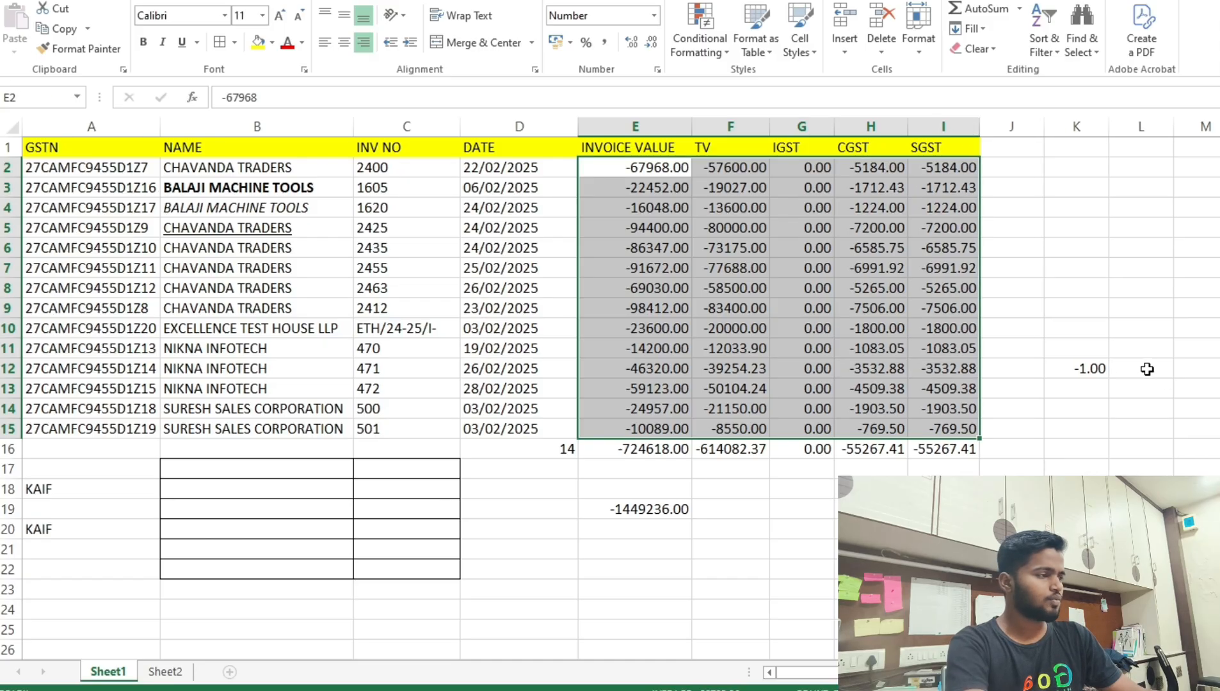
pyautogui.click(1094, 368)
pyautogui.hotkey('ctrl', 'c')
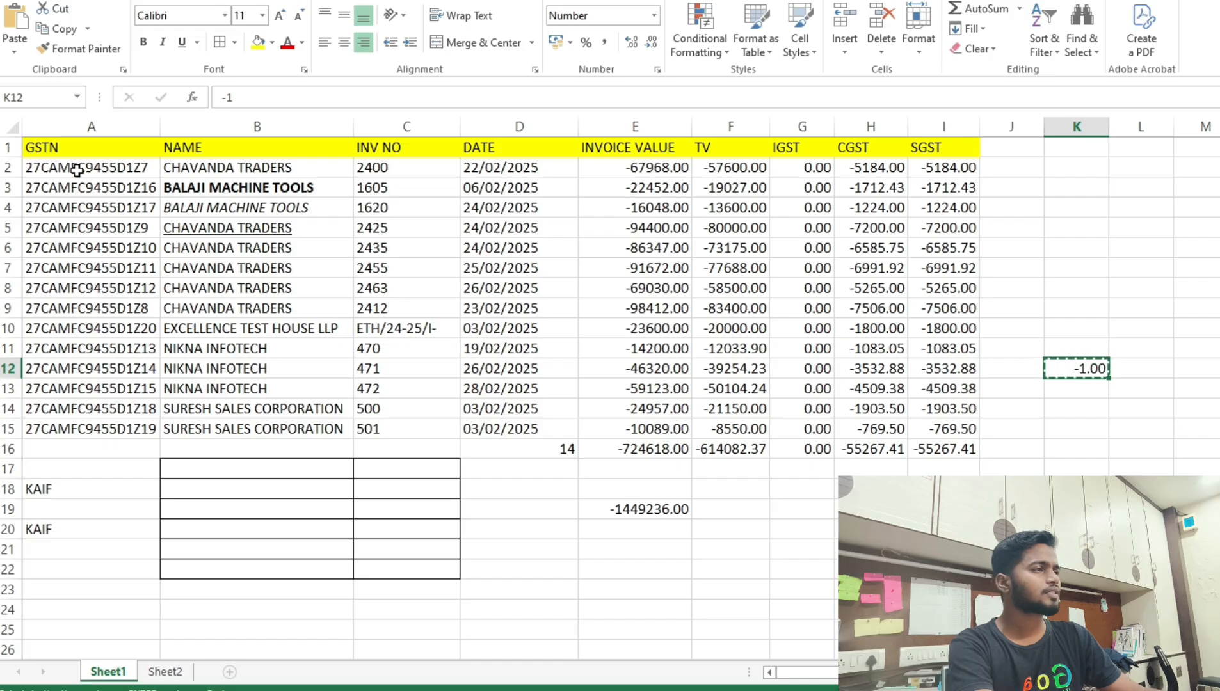
pyautogui.moveTo(626, 168); pyautogui.dragTo(948, 428)
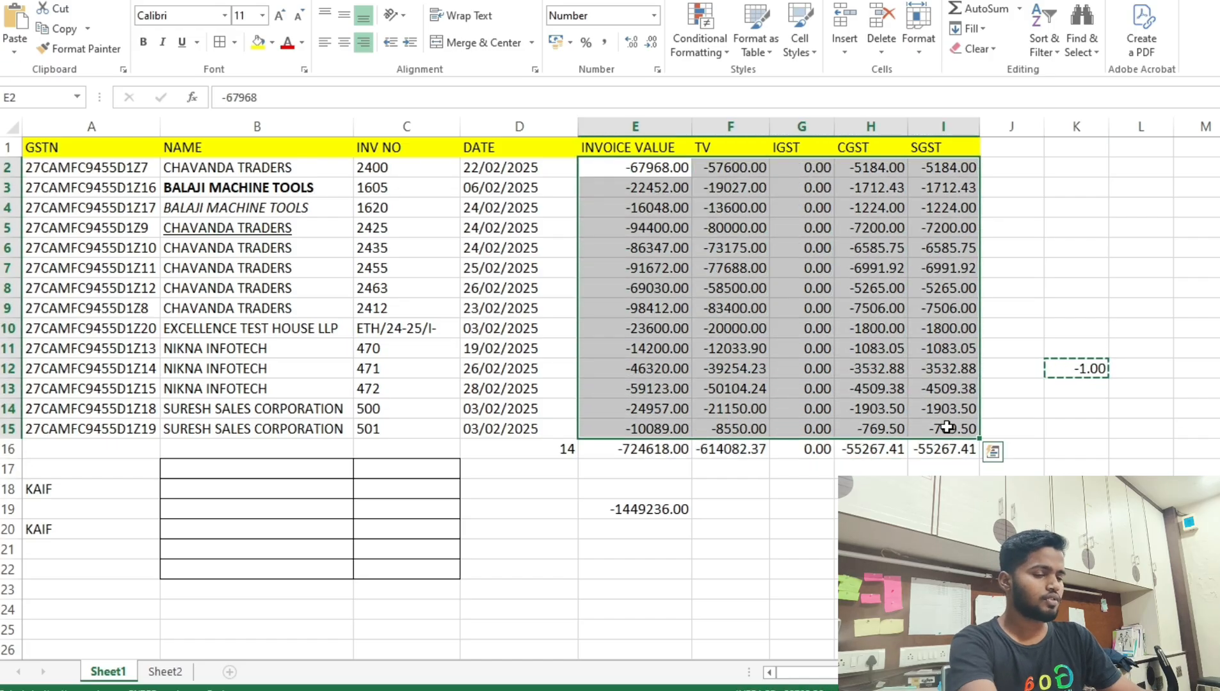
pyautogui.hotkey('ctrl', 'c')
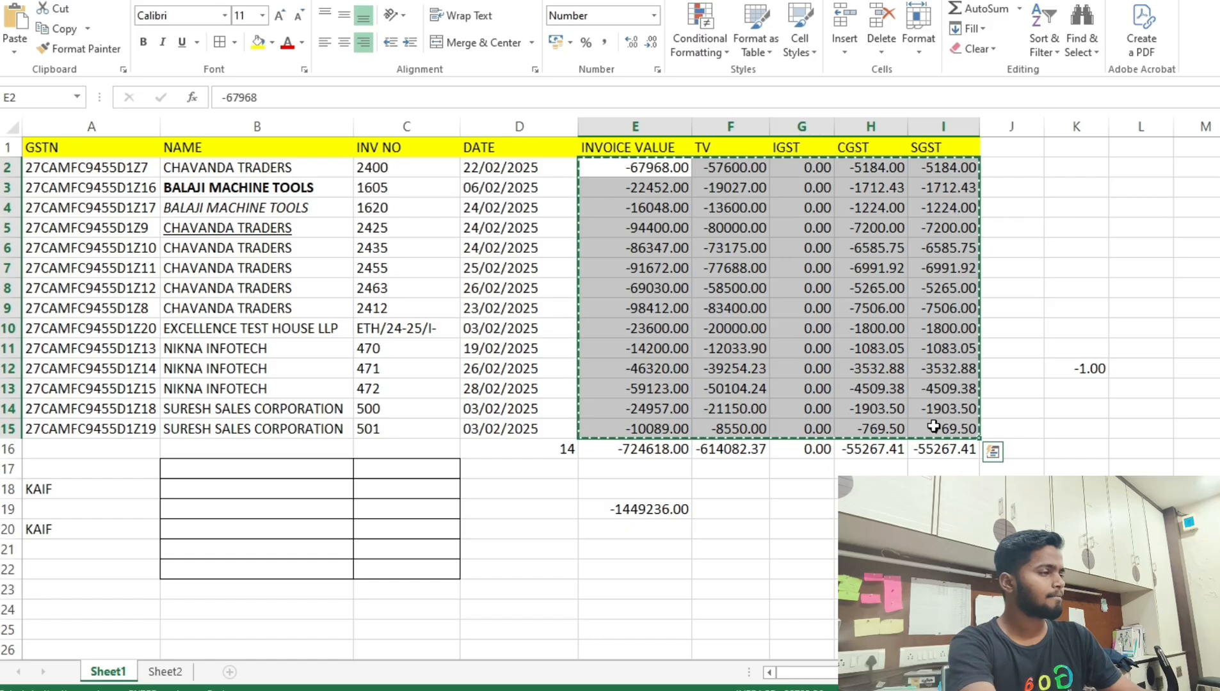
pyautogui.press('Escape')
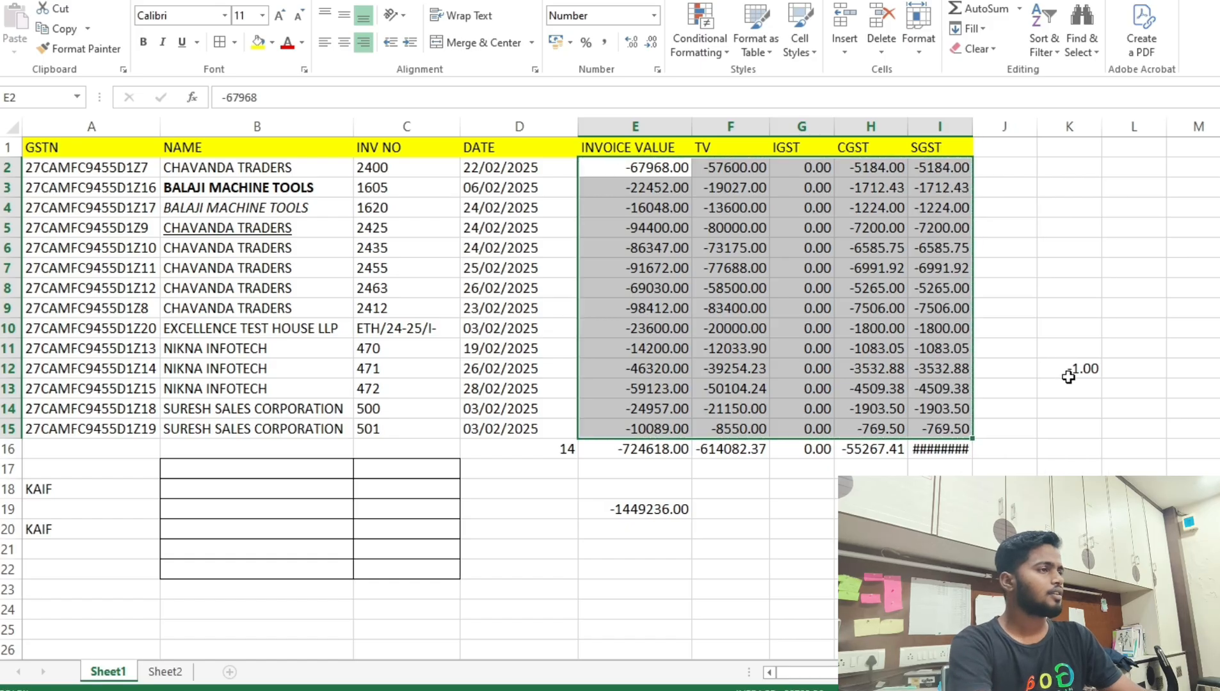
# Multiply E2:I15 by the -1 in K12 via Paste Special to restore positive amounts.
pyautogui.click(1068, 374)
pyautogui.hotkey('ctrl', 'c')
pyautogui.moveTo(624, 170); pyautogui.dragTo(960, 430)
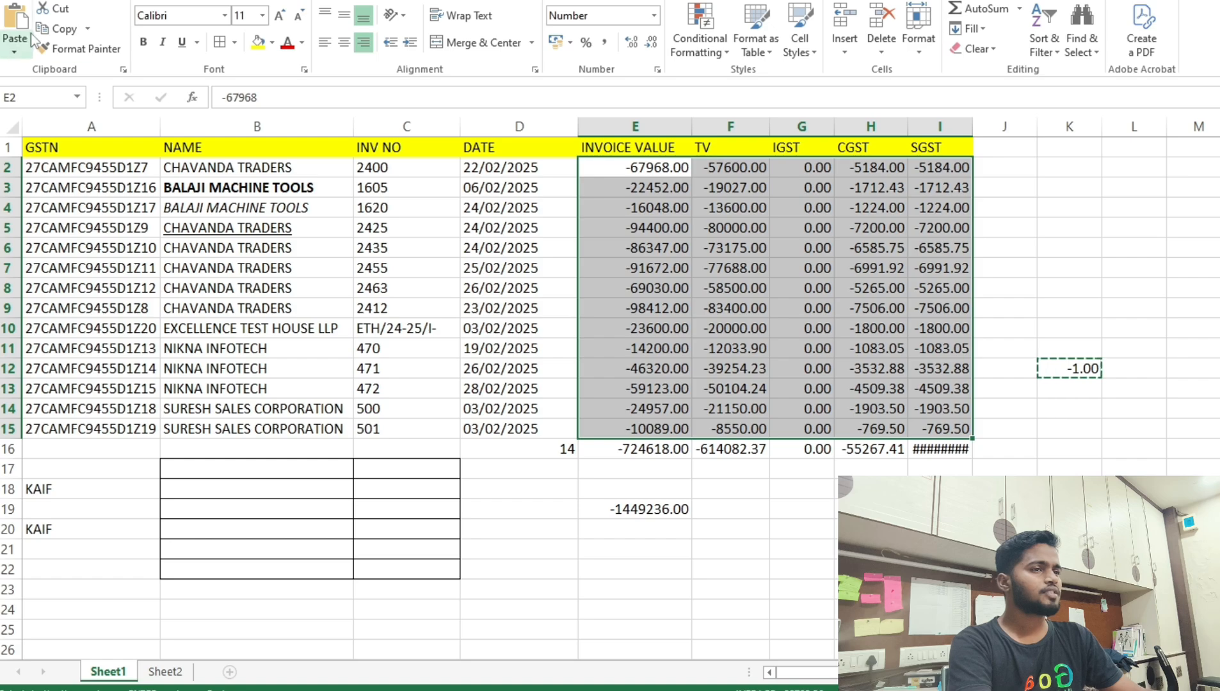
pyautogui.click(18, 44)
pyautogui.click(48, 245)
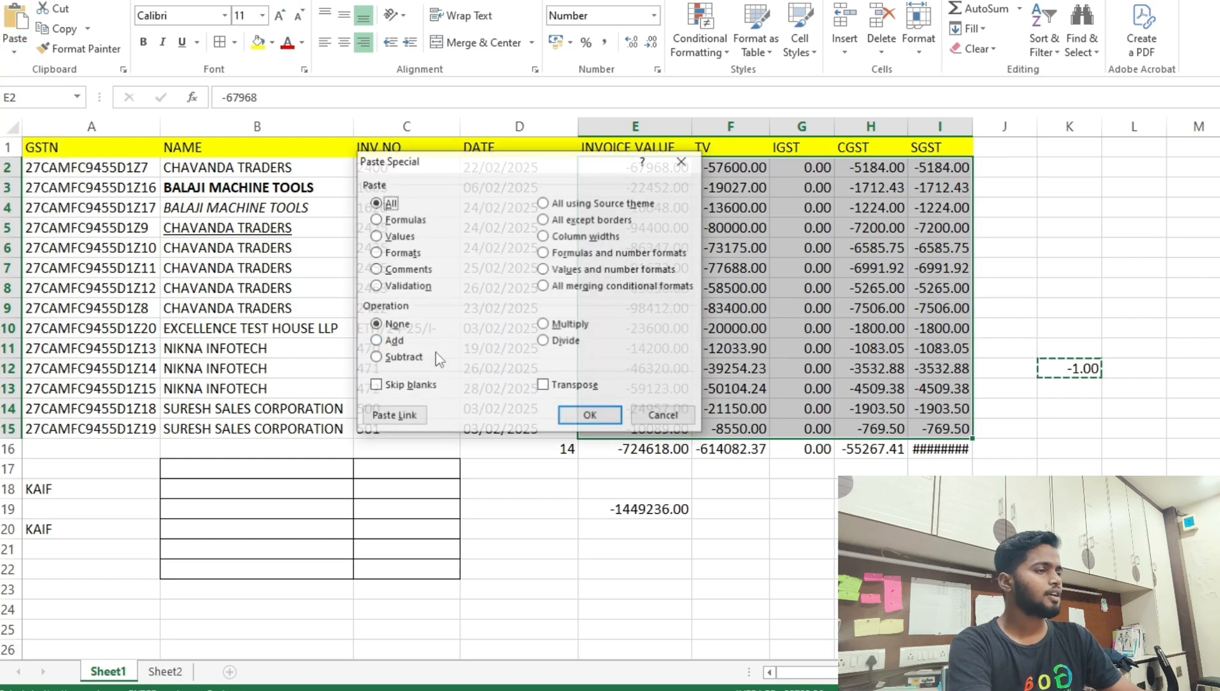
pyautogui.click(542, 325)
pyautogui.click(590, 416)
pyautogui.click(847, 305)
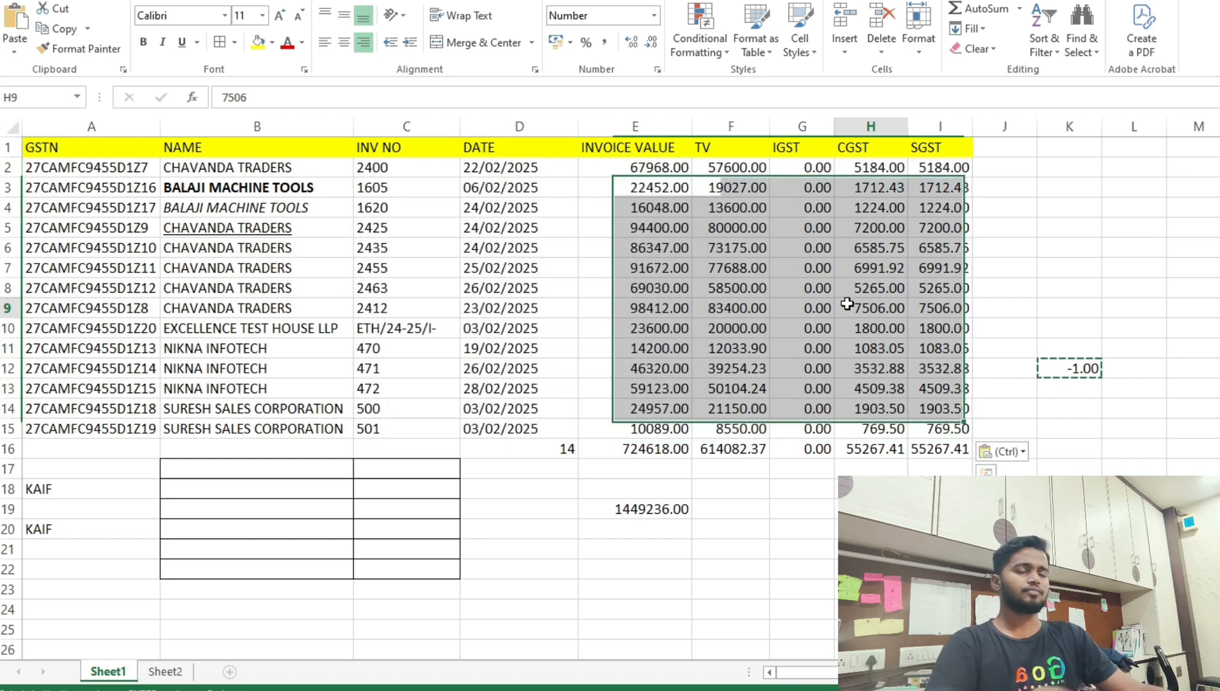
pyautogui.press('Escape')
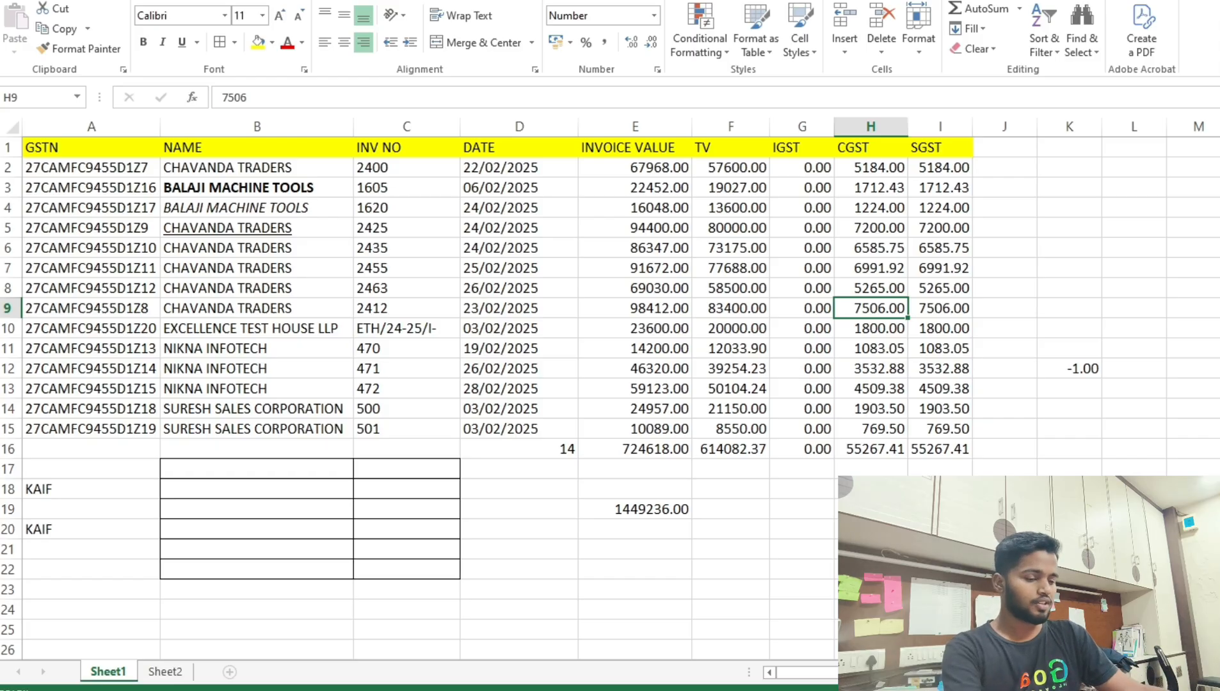
pyautogui.click(1085, 369)
pyautogui.hotkey('ctrl', 'c')
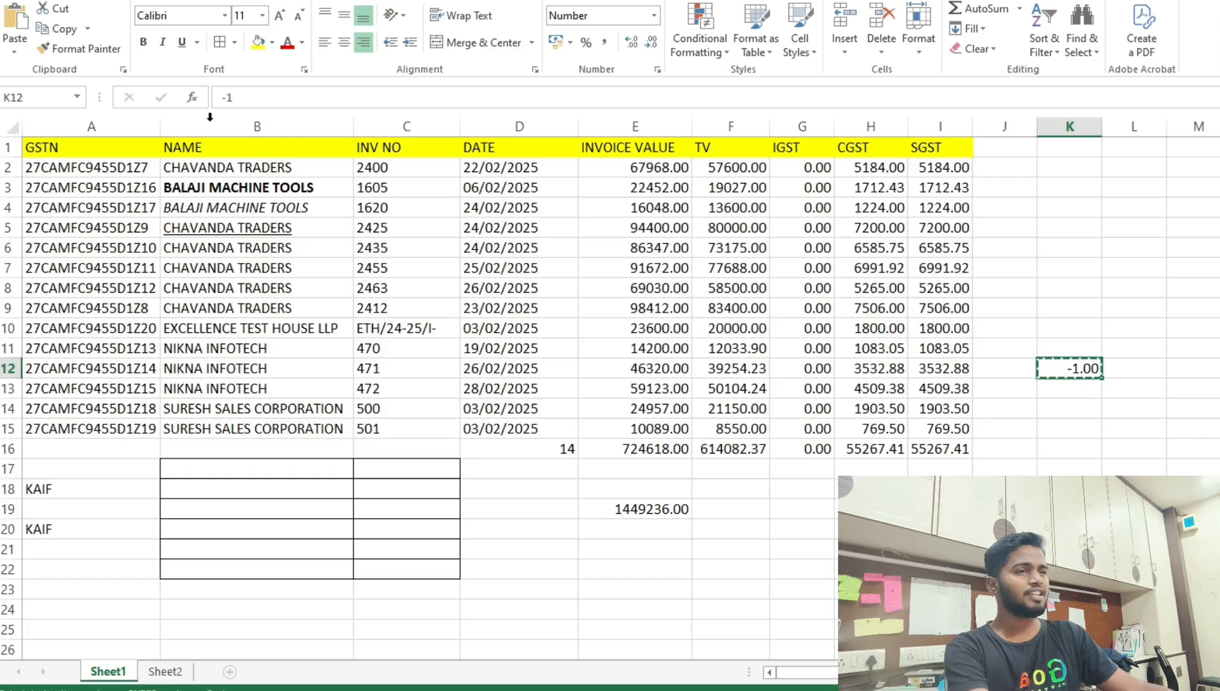
pyautogui.click(14, 46)
pyautogui.click(58, 238)
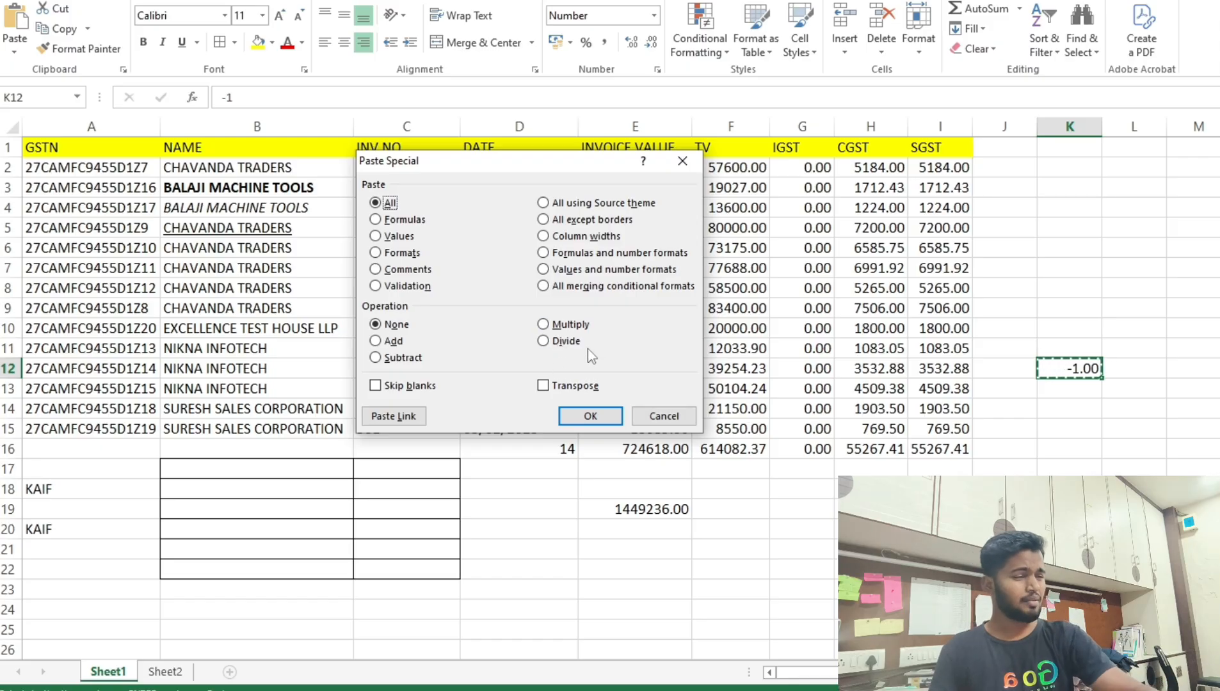
pyautogui.press('Escape')
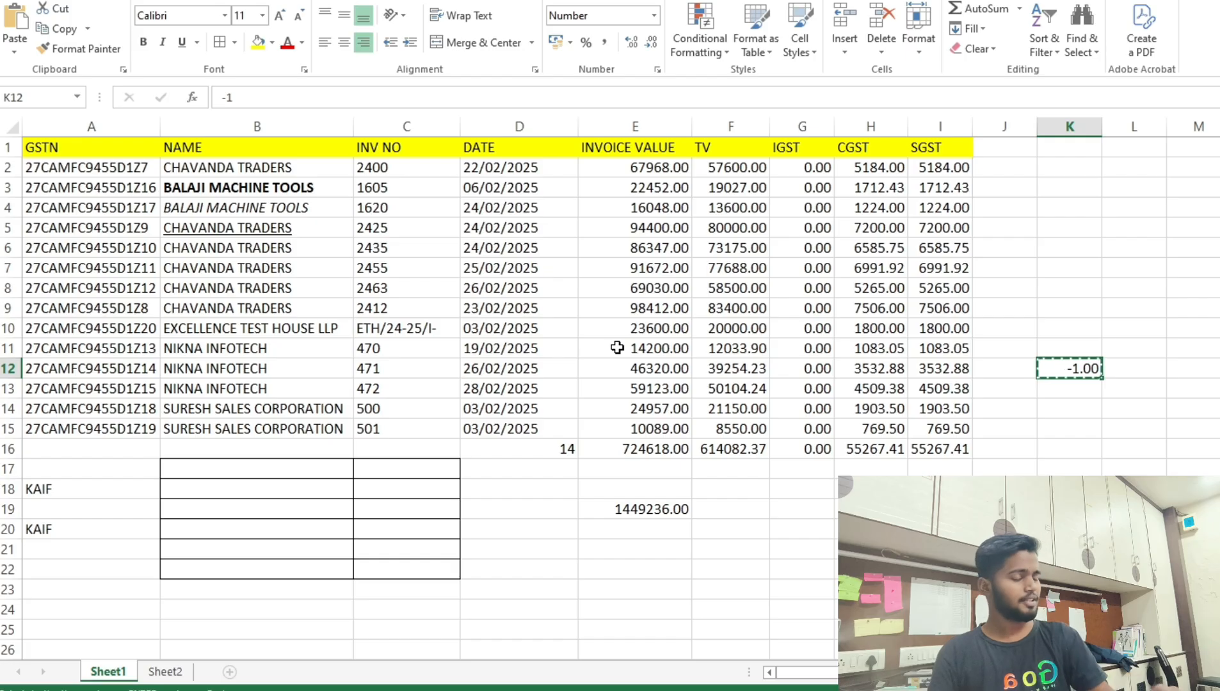
pyautogui.press('Escape')
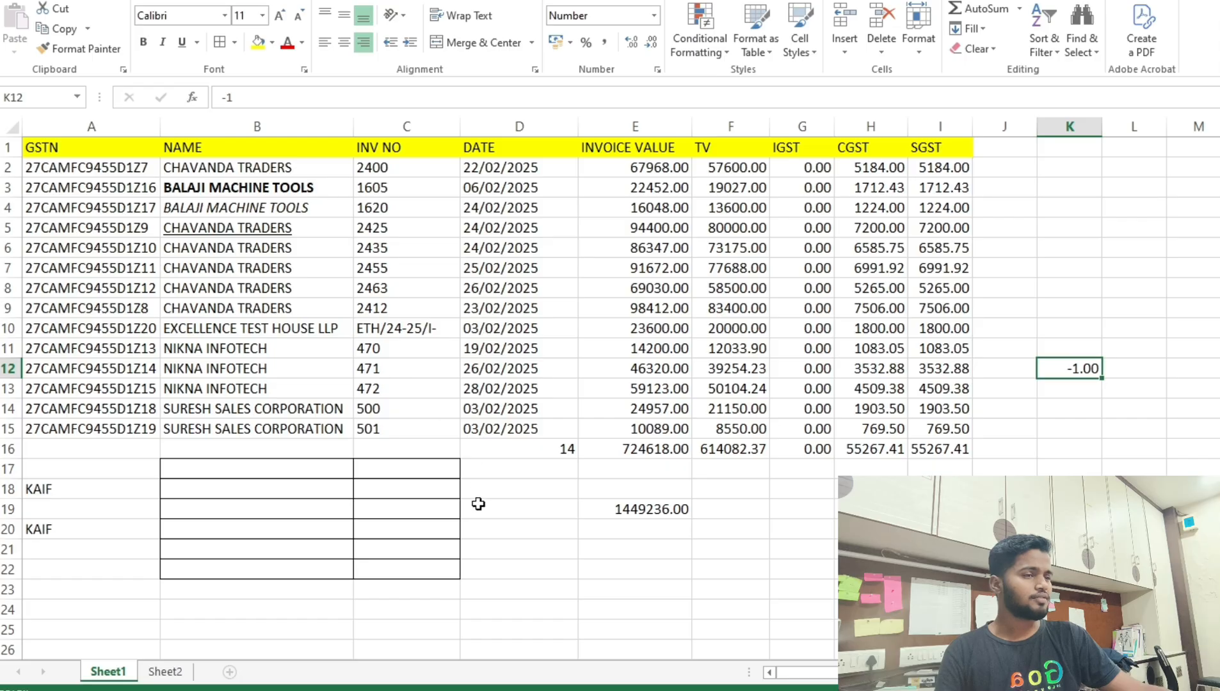
# Format-paint B6's formatting onto BALAJI MACHINE TOOLS in B3, then toggle bold with Ctrl+B.
pyautogui.scroll(-3, 478, 505)
pyautogui.scroll(3, 486, 566)
pyautogui.click(166, 671)
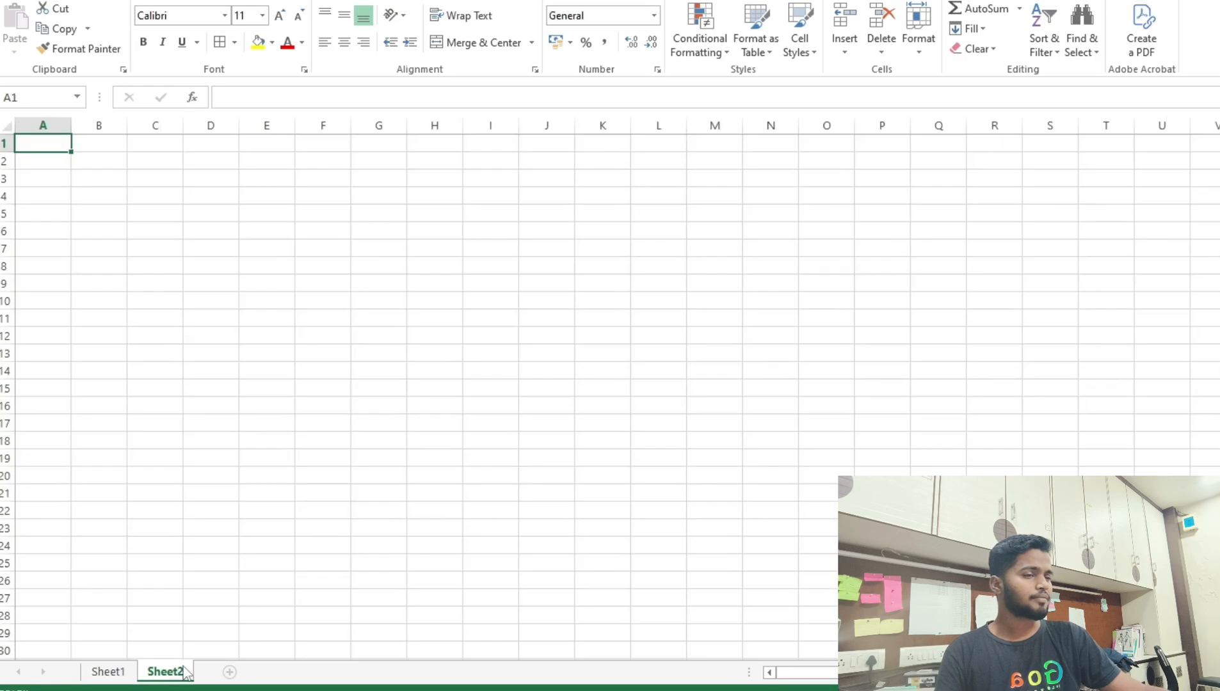
pyautogui.click(109, 671)
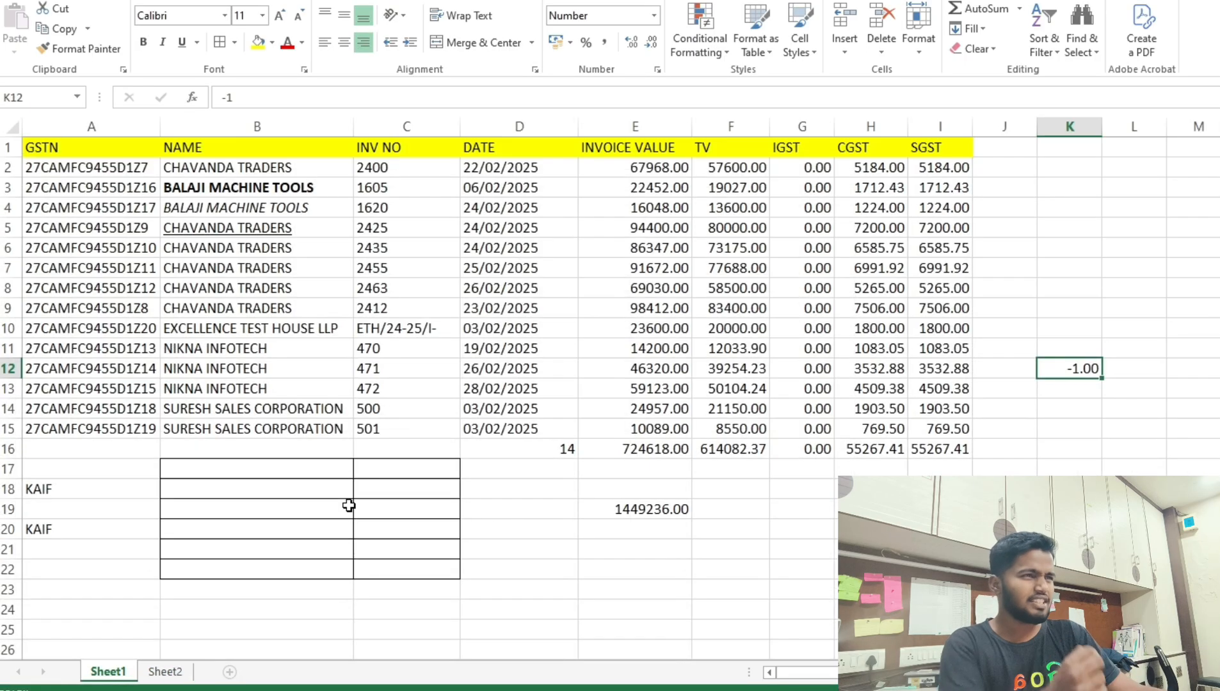
pyautogui.click(249, 186)
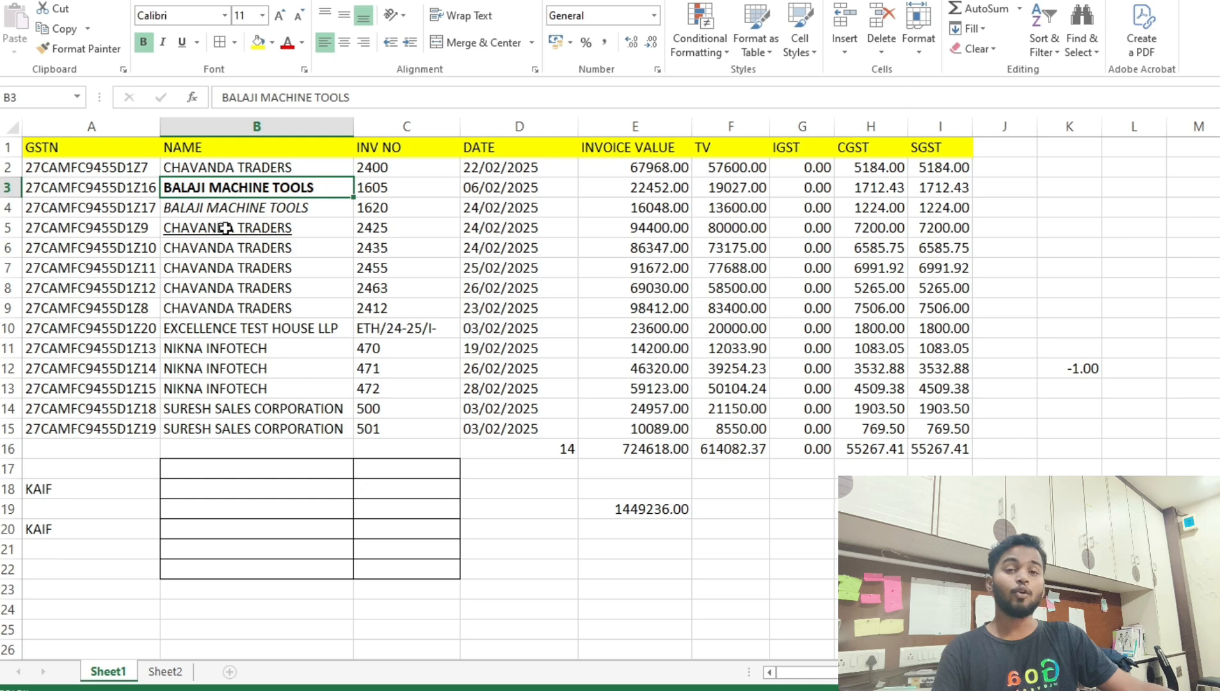
pyautogui.moveTo(221, 250); pyautogui.dragTo(219, 301)
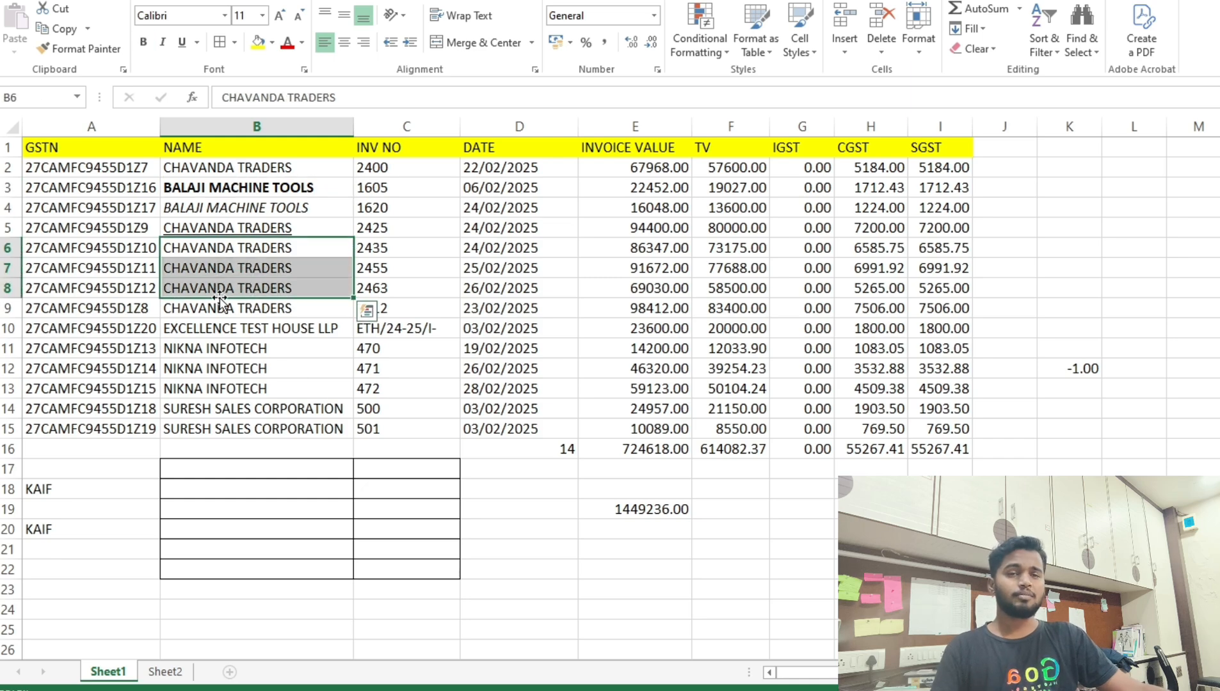
pyautogui.click(217, 247)
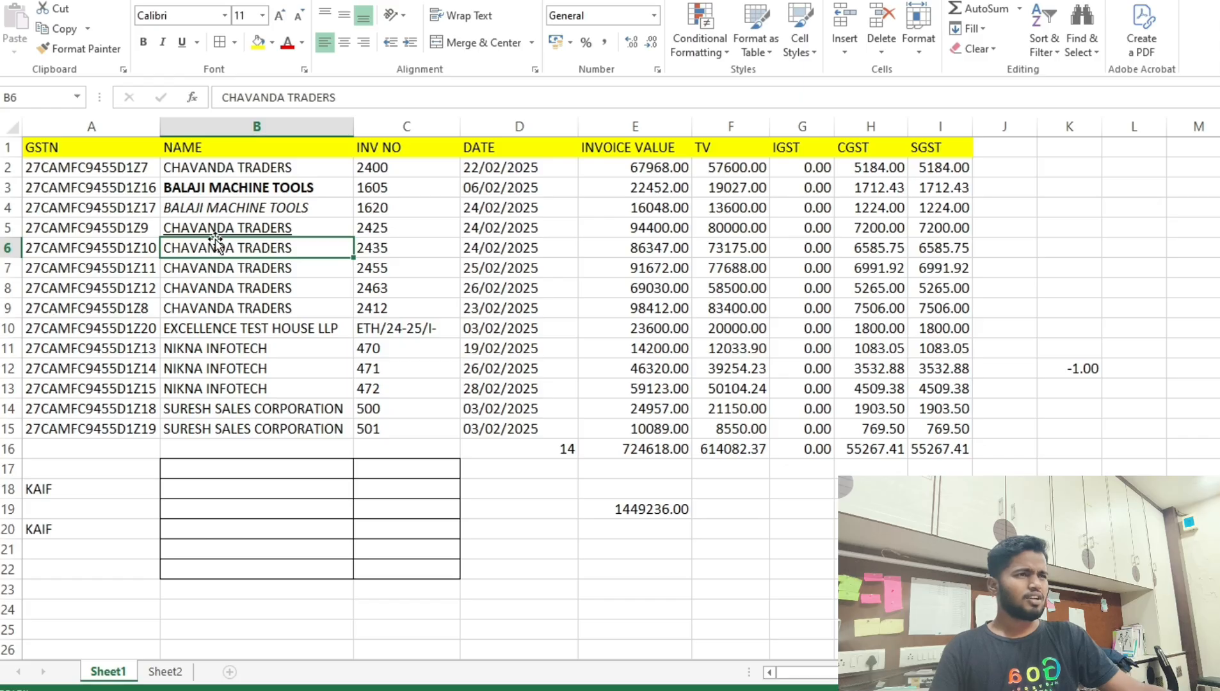
pyautogui.click(61, 55)
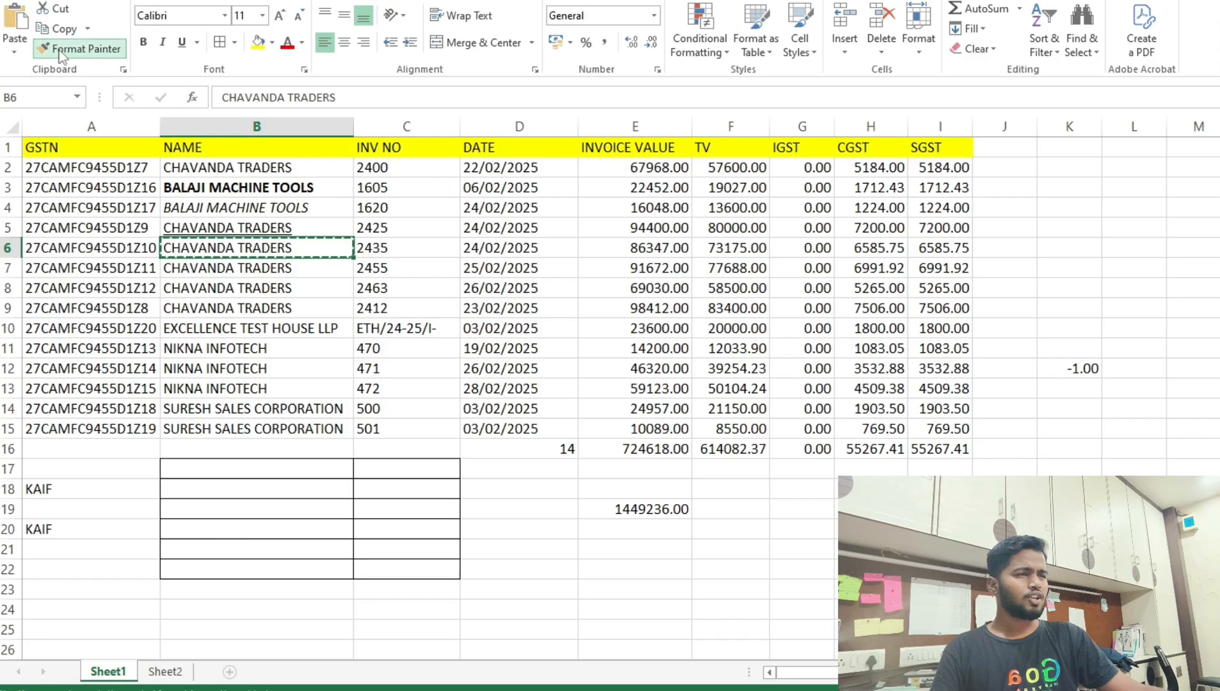
pyautogui.click(200, 187)
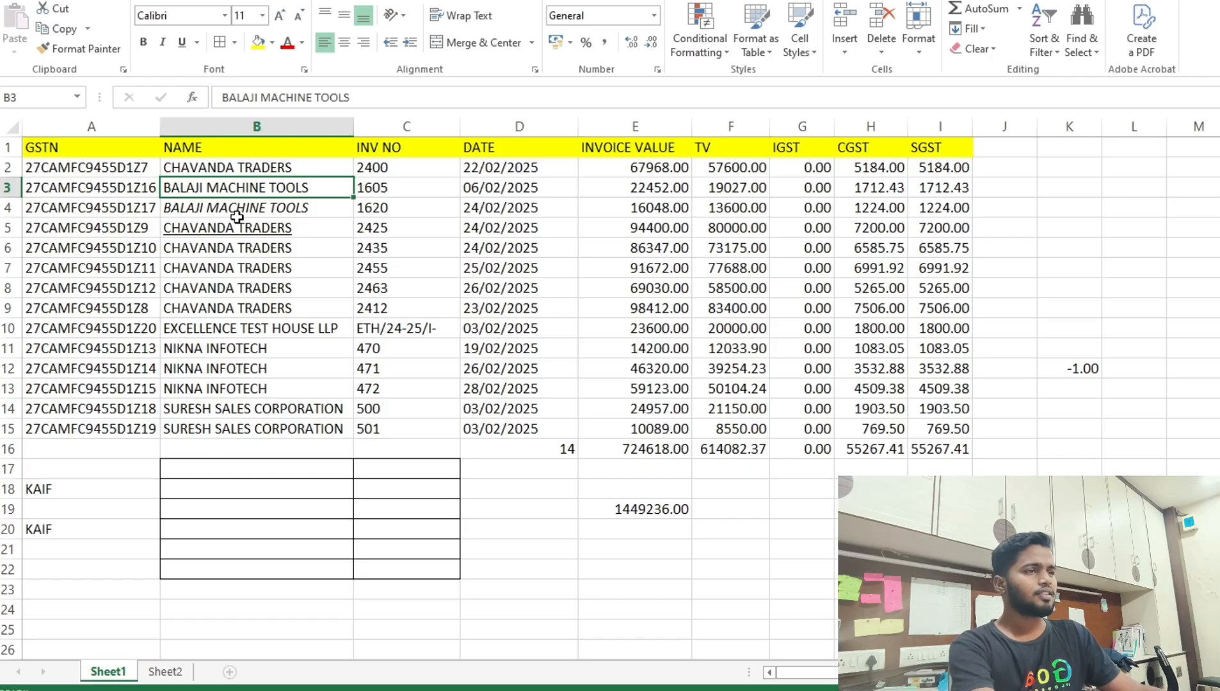
pyautogui.hotkey('ctrl', 'b')
# Format-paint the plain CHAVANDA TRADERS style from B7 onto B3, removing bold.
pyautogui.click(227, 257)
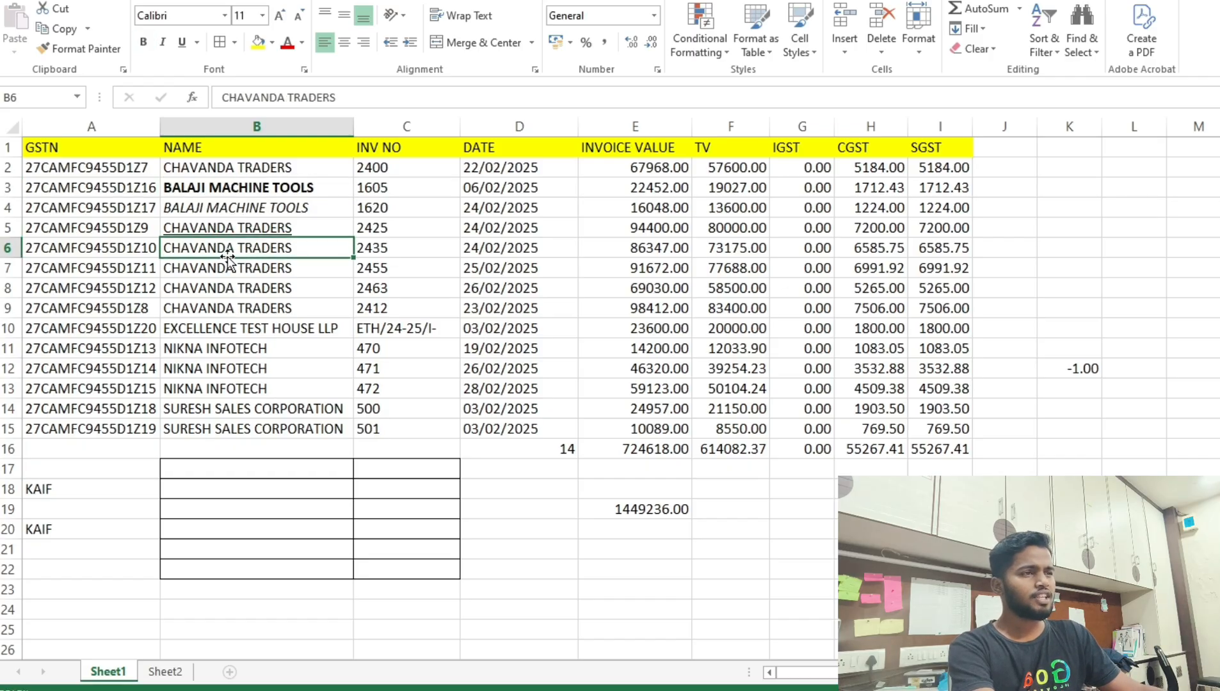
pyautogui.click(176, 186)
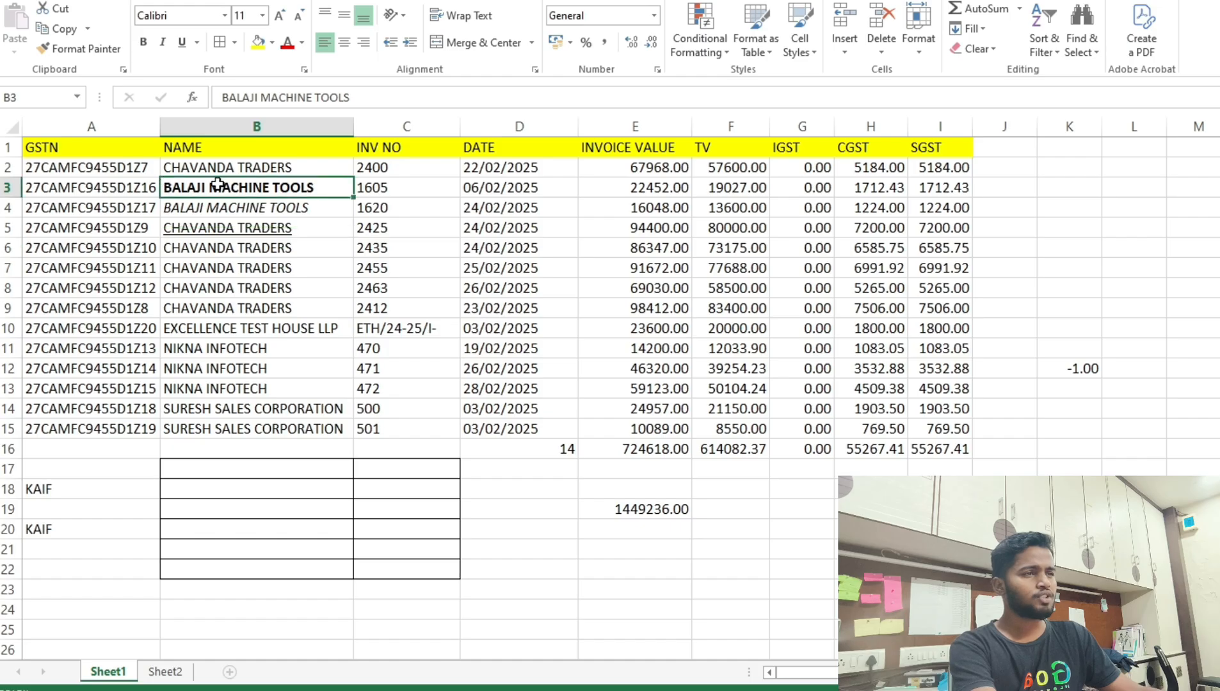
pyautogui.click(182, 267)
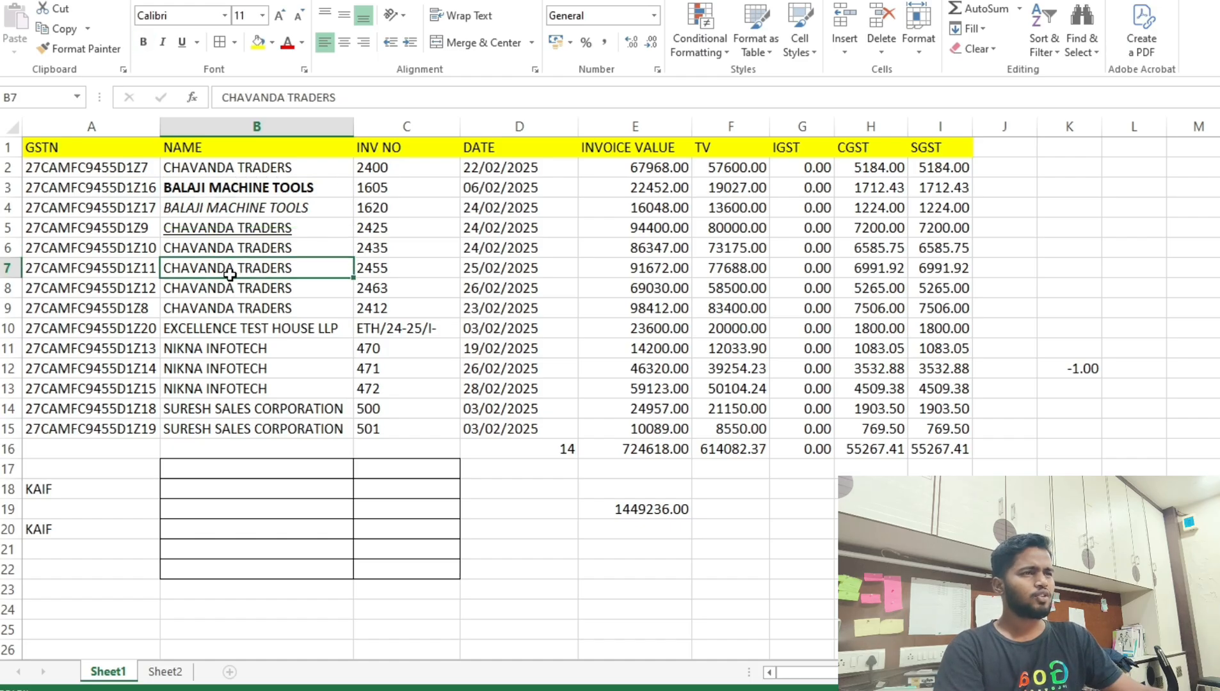
pyautogui.click(100, 50)
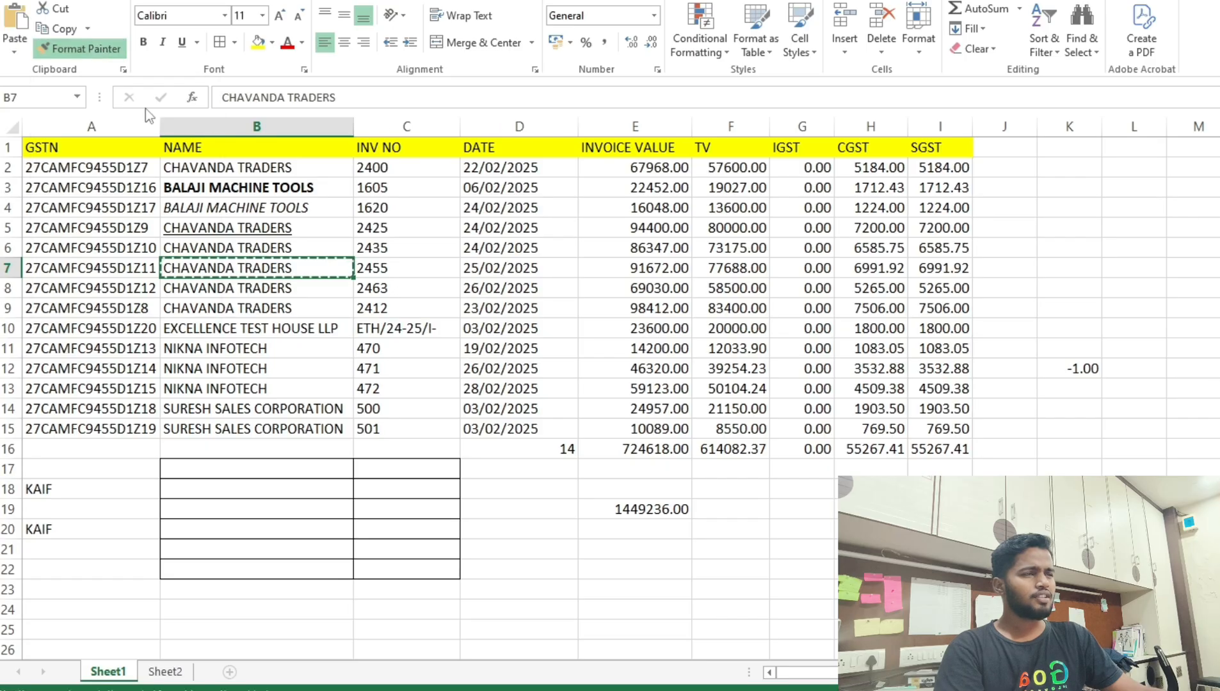
pyautogui.click(212, 187)
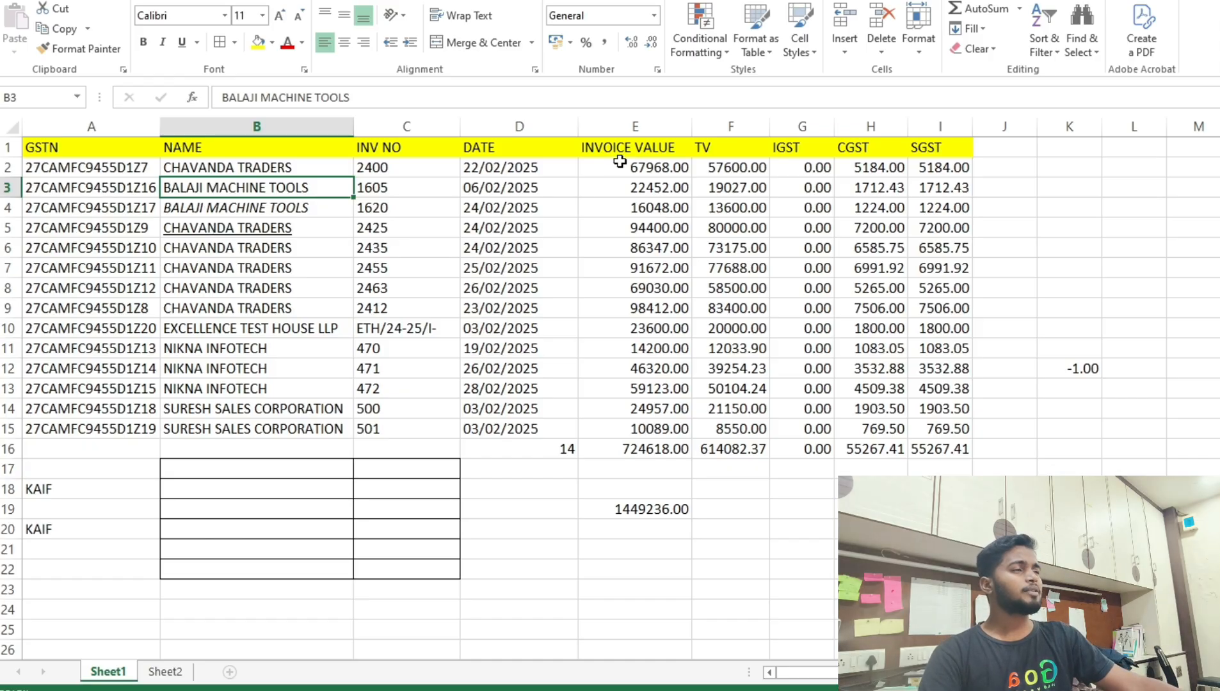
# Remove both decimal places from E2:I15 so invoice and tax values show as whole numbers.
pyautogui.moveTo(619, 164); pyautogui.dragTo(958, 424)
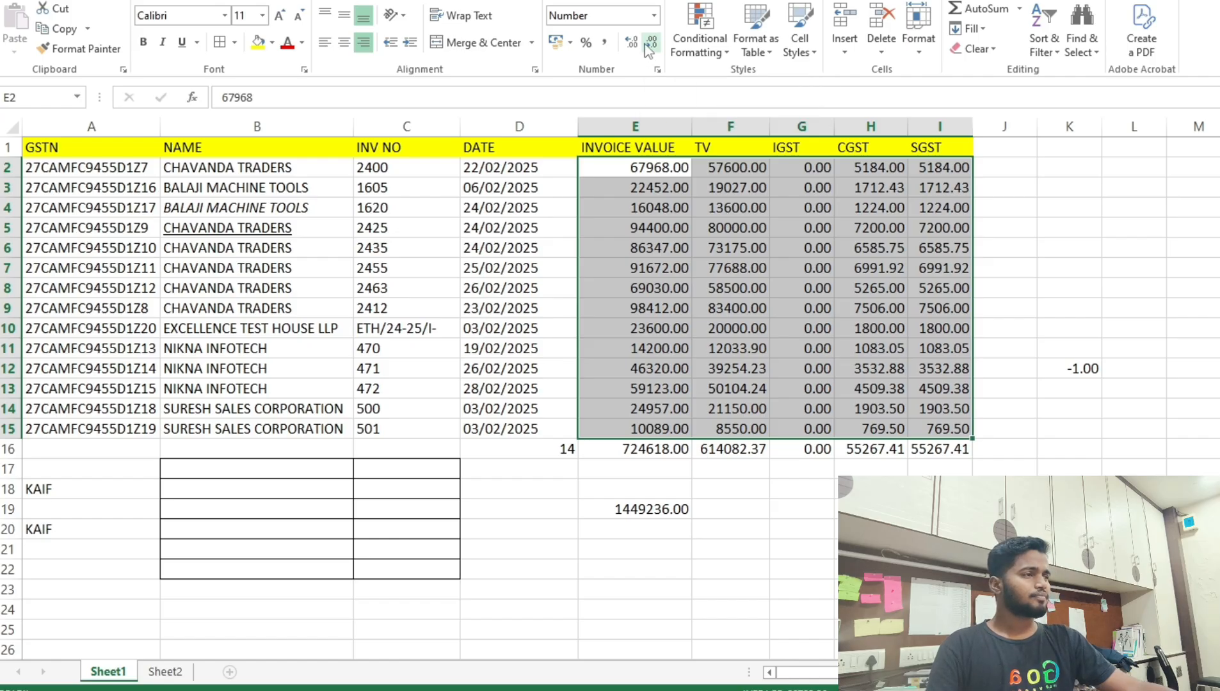
pyautogui.click(649, 45)
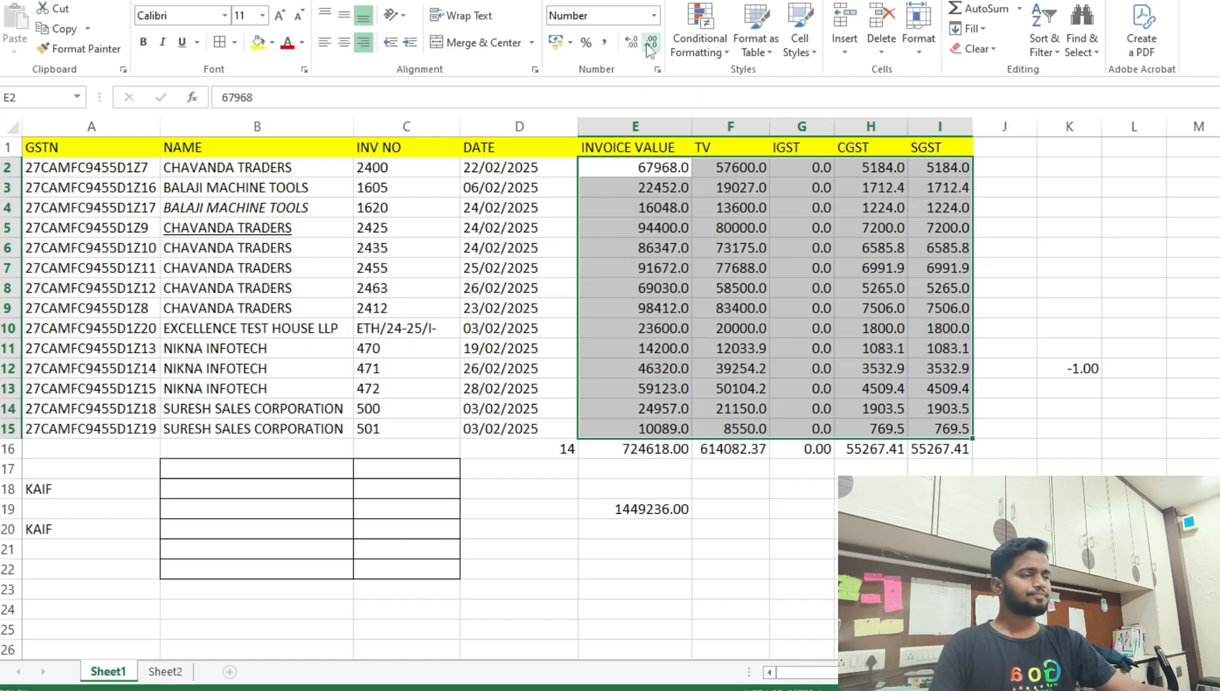
pyautogui.click(650, 44)
# Check the rounded values in E9, F8 and H5–H7, such as 6586 in H6.
pyautogui.click(681, 308)
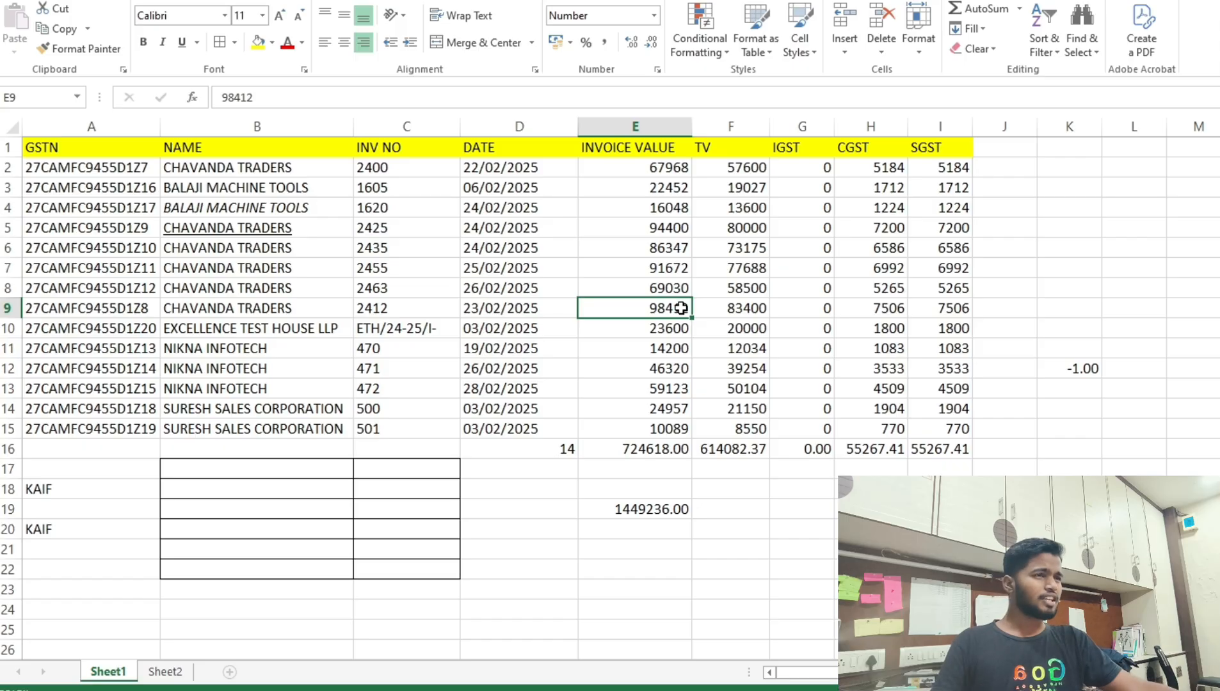
pyautogui.click(751, 286)
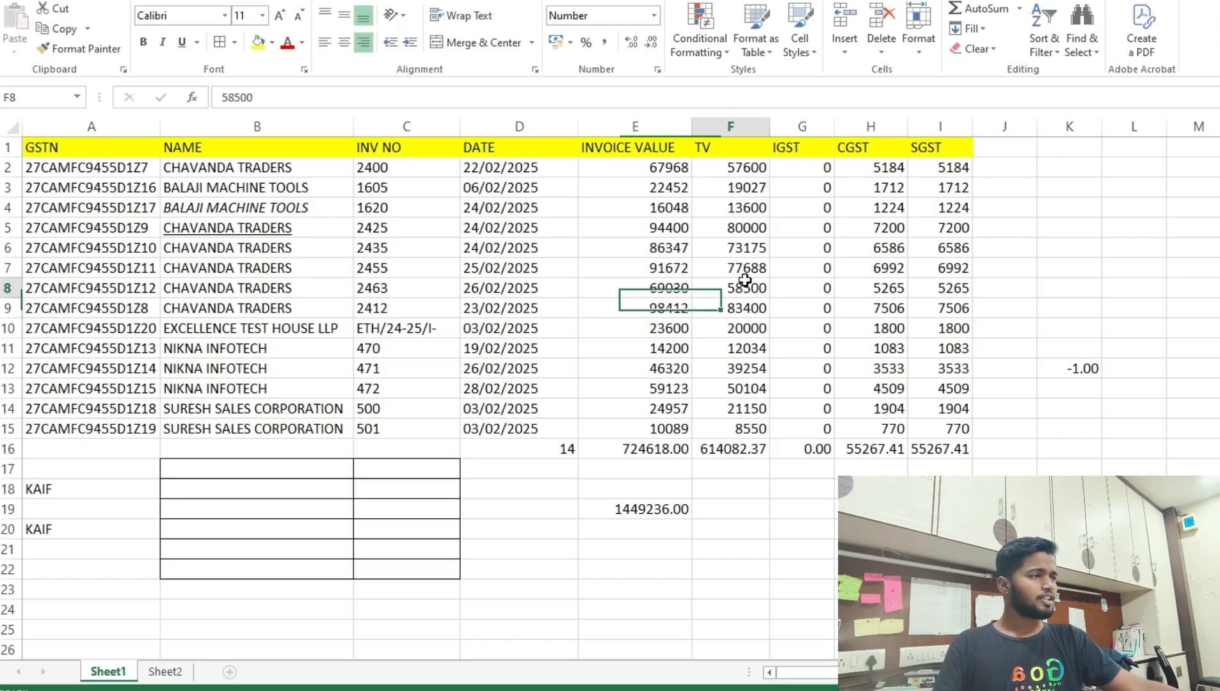
pyautogui.click(840, 273)
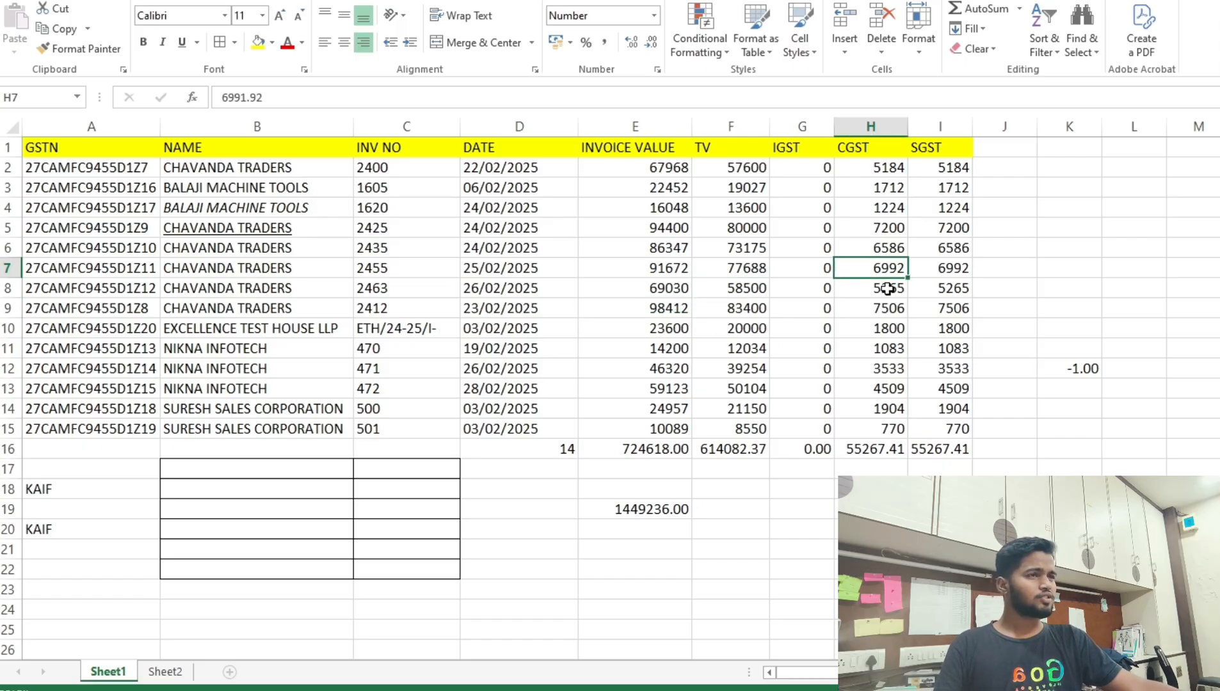
pyautogui.click(871, 227)
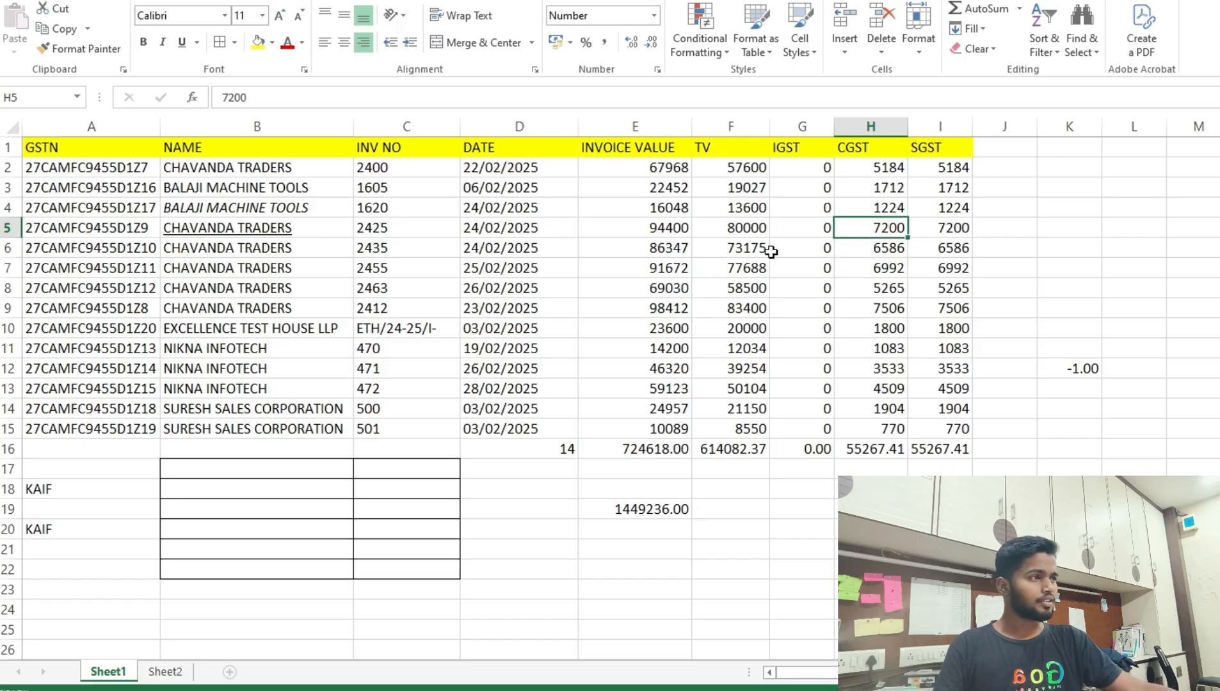
pyautogui.click(868, 248)
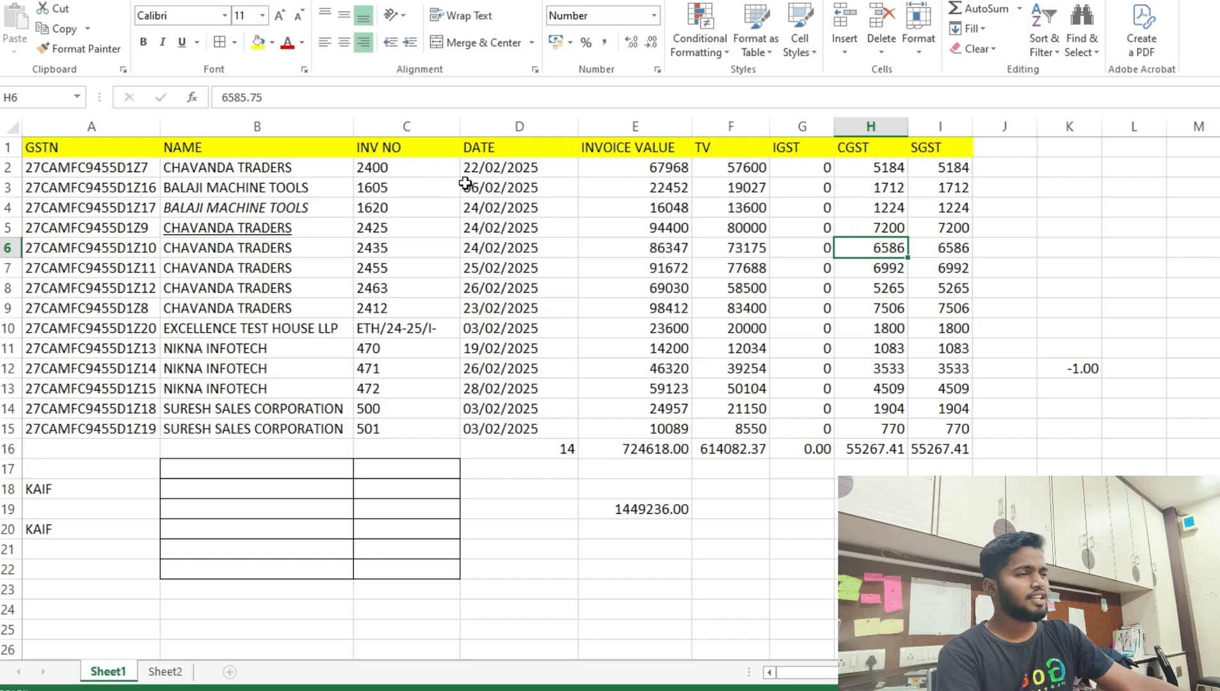
pyautogui.click(403, 123)
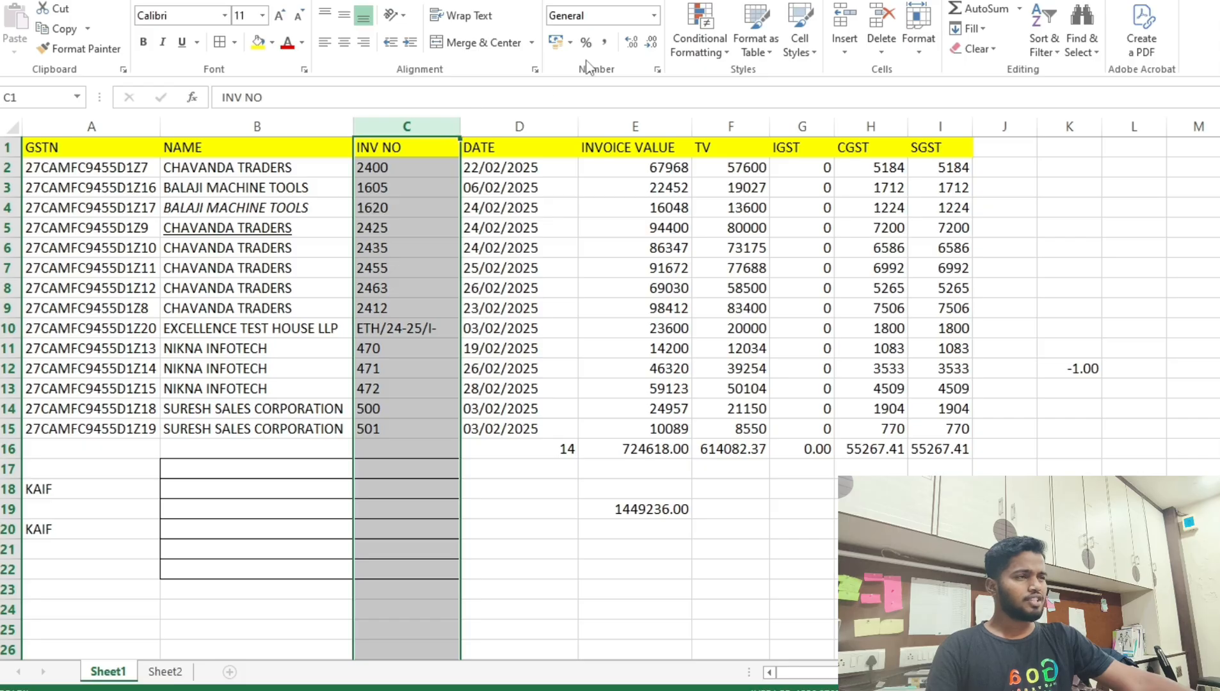
# Highlight duplicate values in column C with light red fill.
pyautogui.click(364, 217)
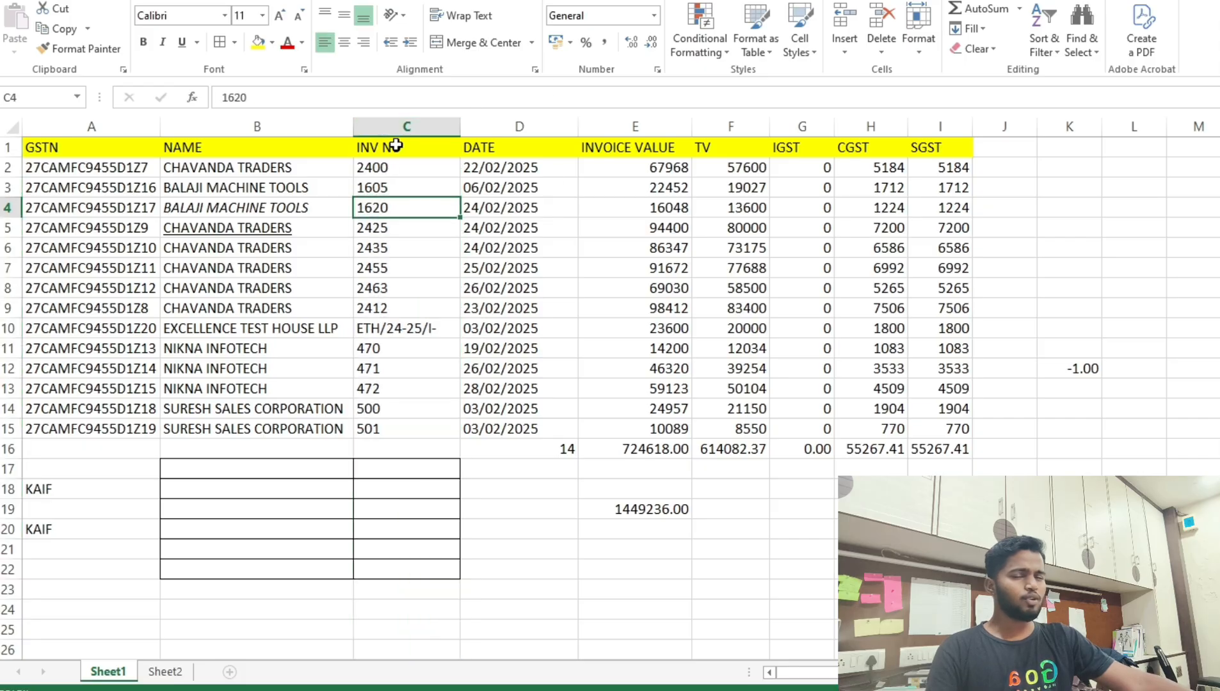
pyautogui.click(400, 127)
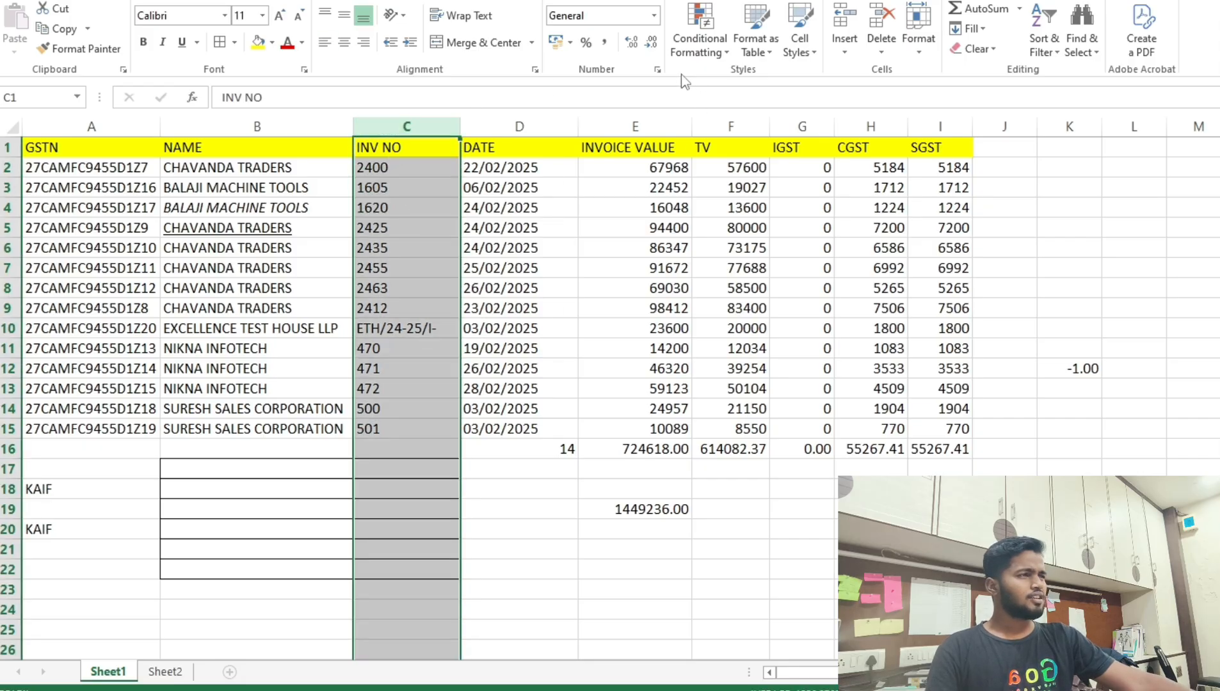
pyautogui.click(685, 58)
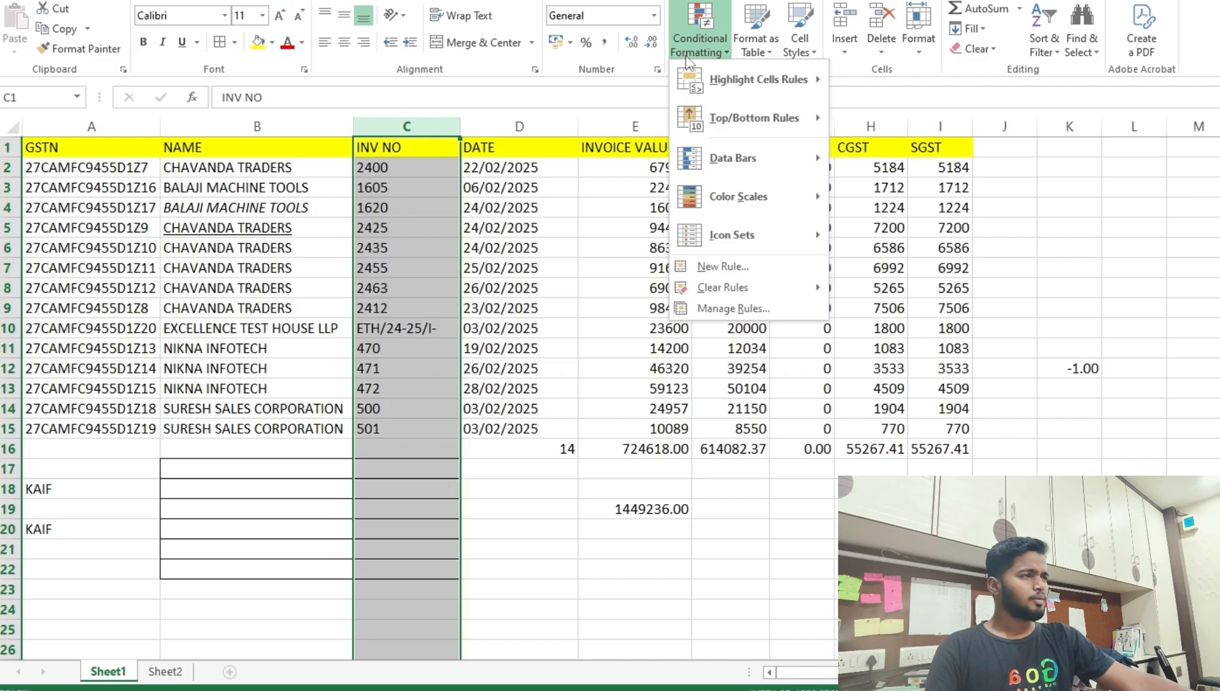
pyautogui.moveTo(751, 78)
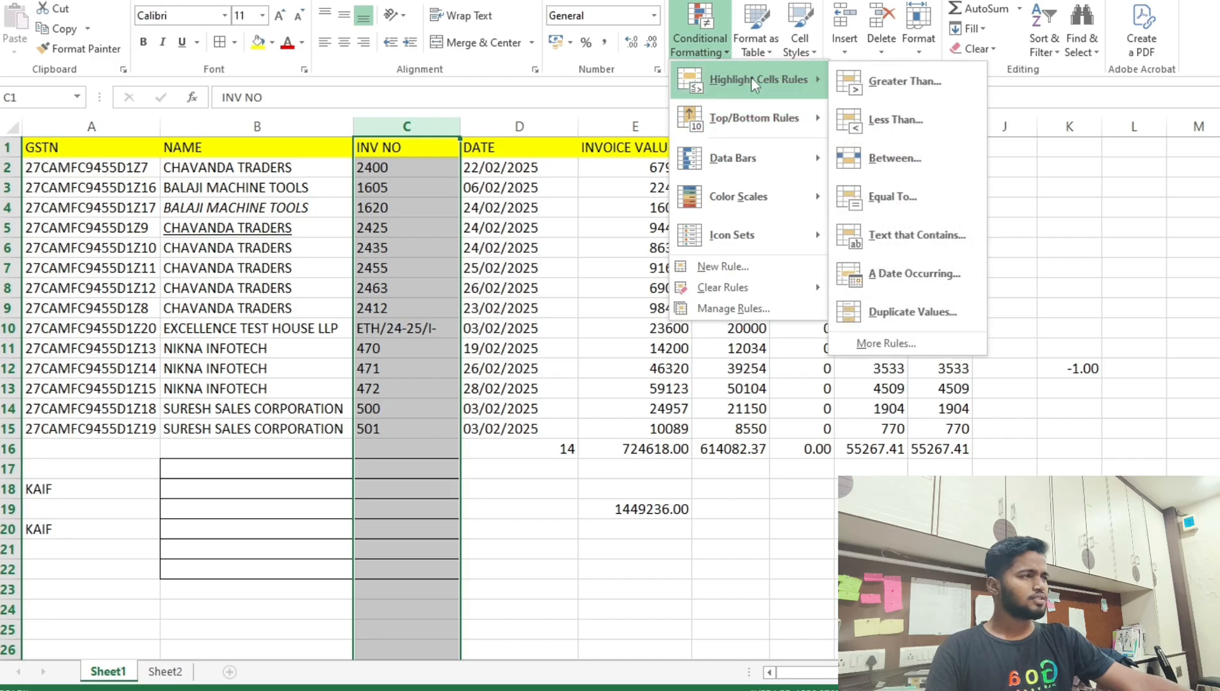
pyautogui.click(921, 313)
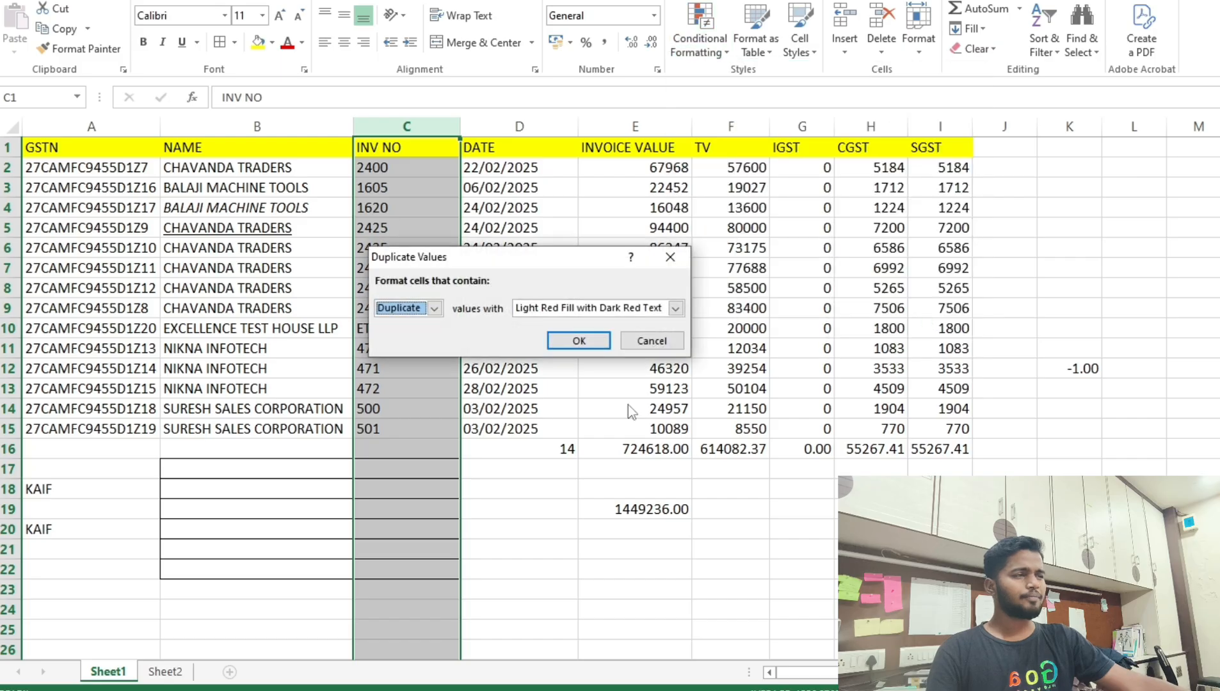
pyautogui.click(577, 343)
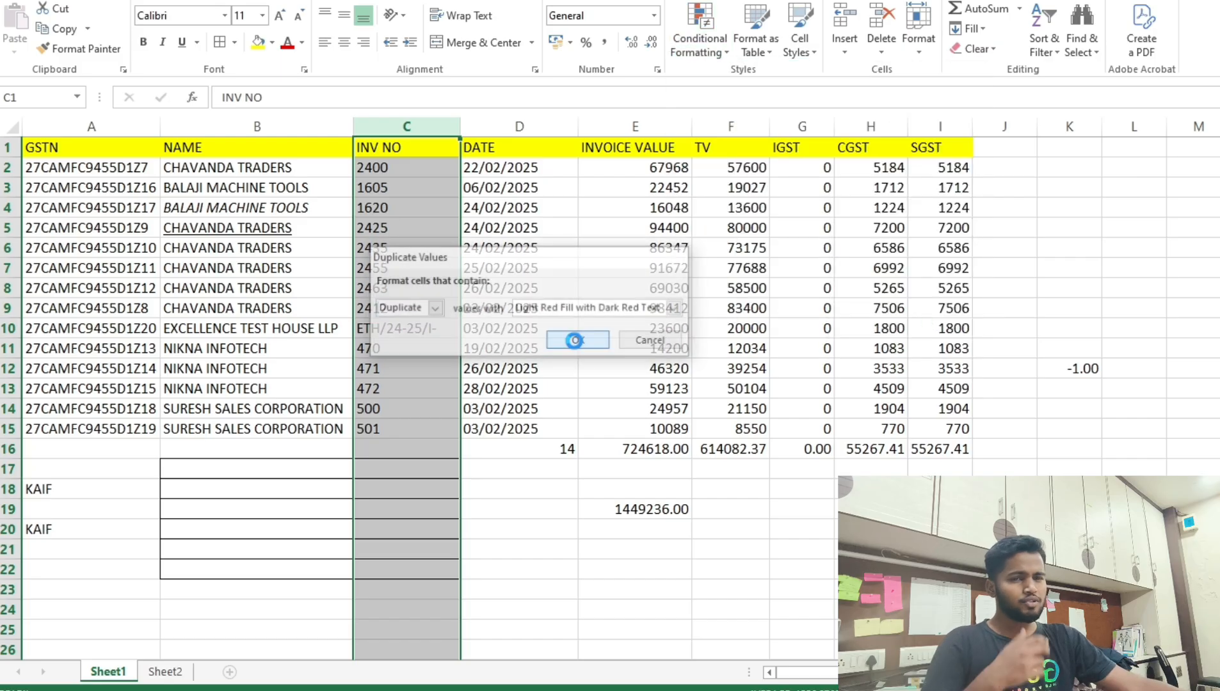
# Enter repeat invoice numbers 2400 in C16 and 1605 in C17 to test the highlighting.
pyautogui.click(385, 453)
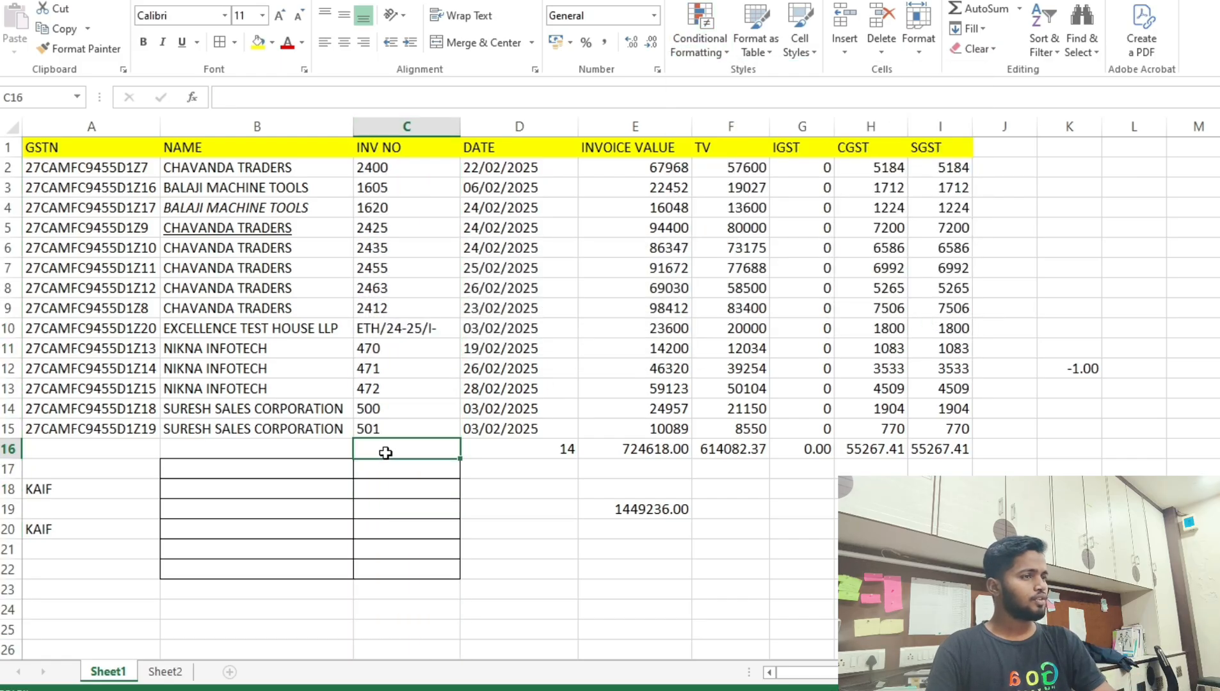
pyautogui.write('2400')
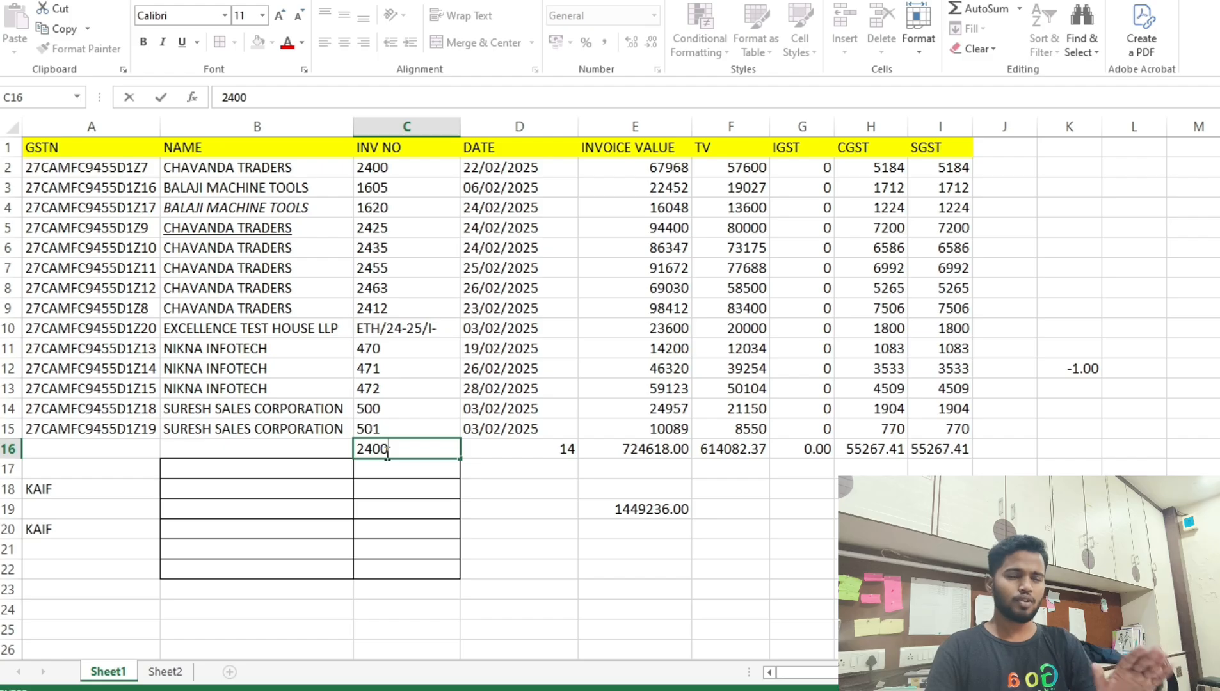
pyautogui.press('Return')
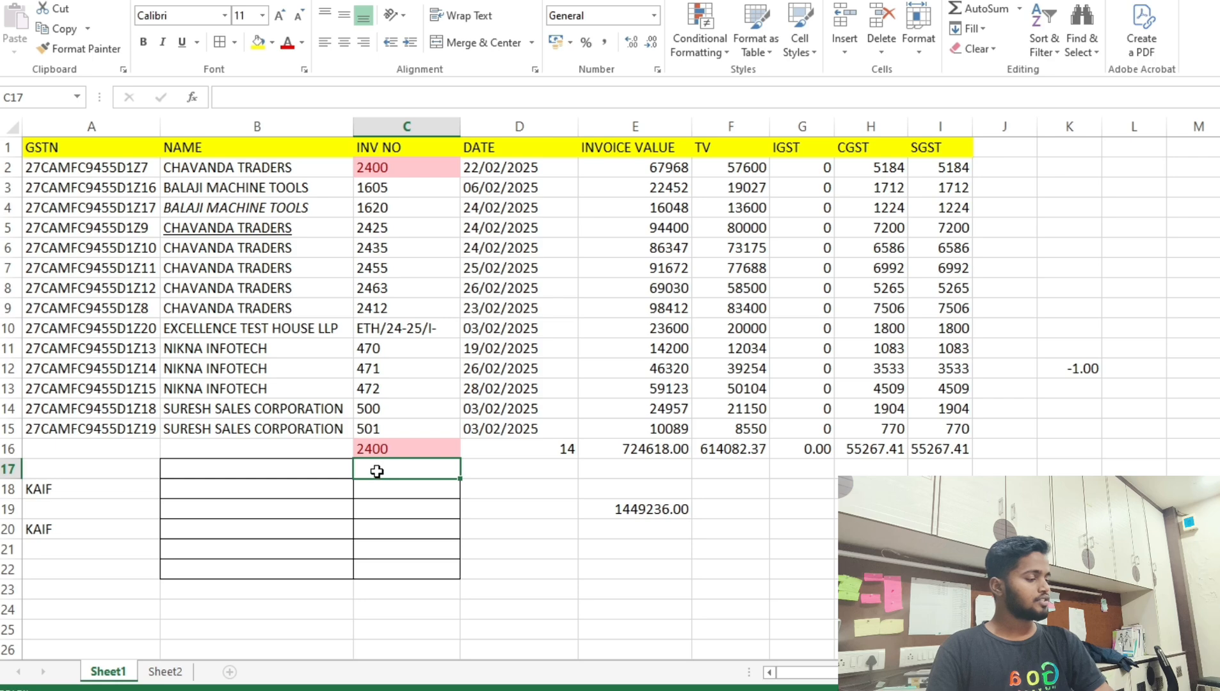
pyautogui.write('1605')
pyautogui.press('Return')
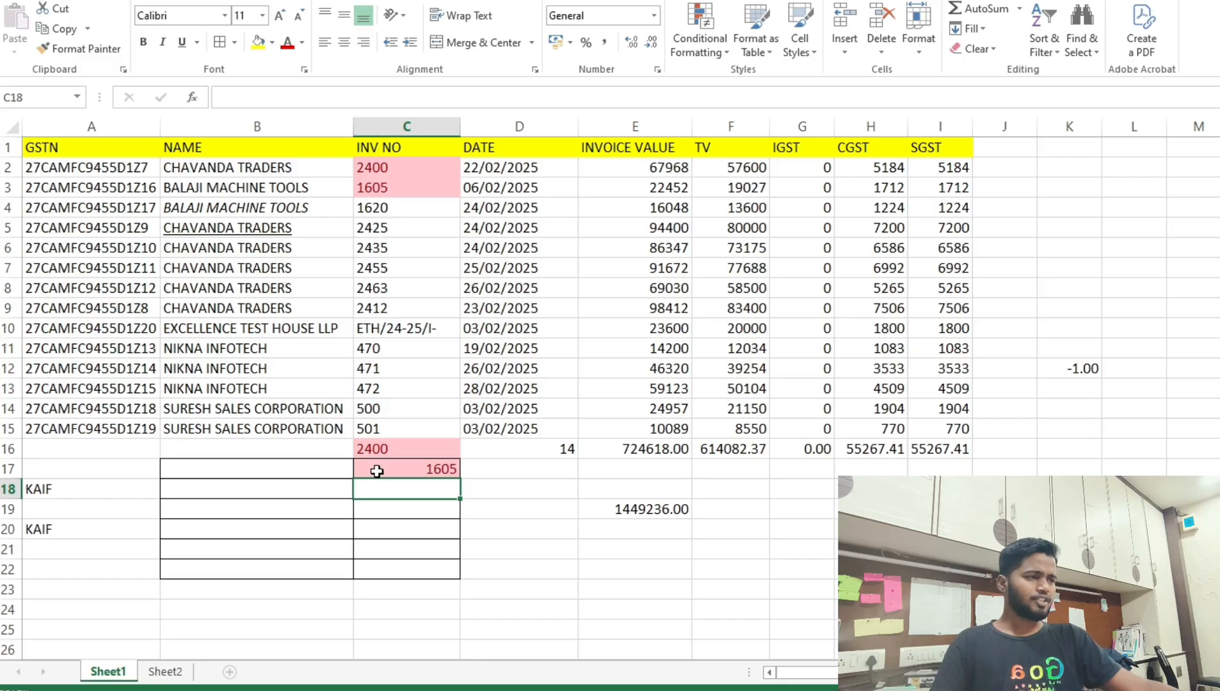
pyautogui.click(365, 427)
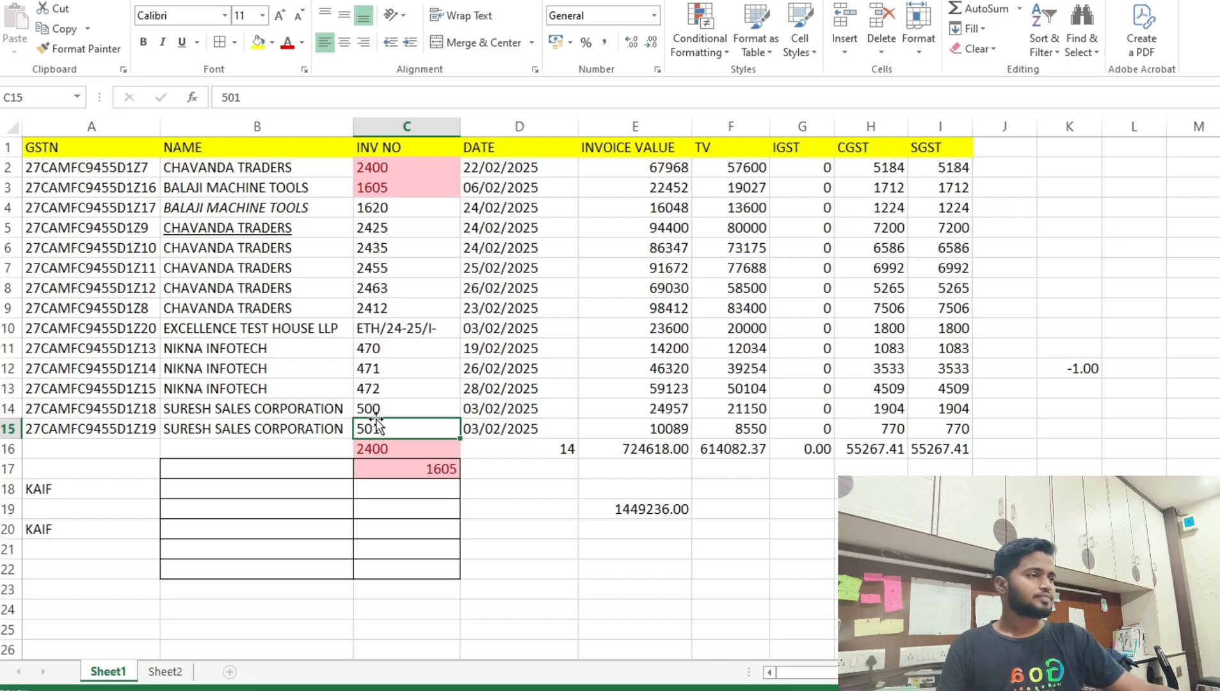
pyautogui.click(171, 306)
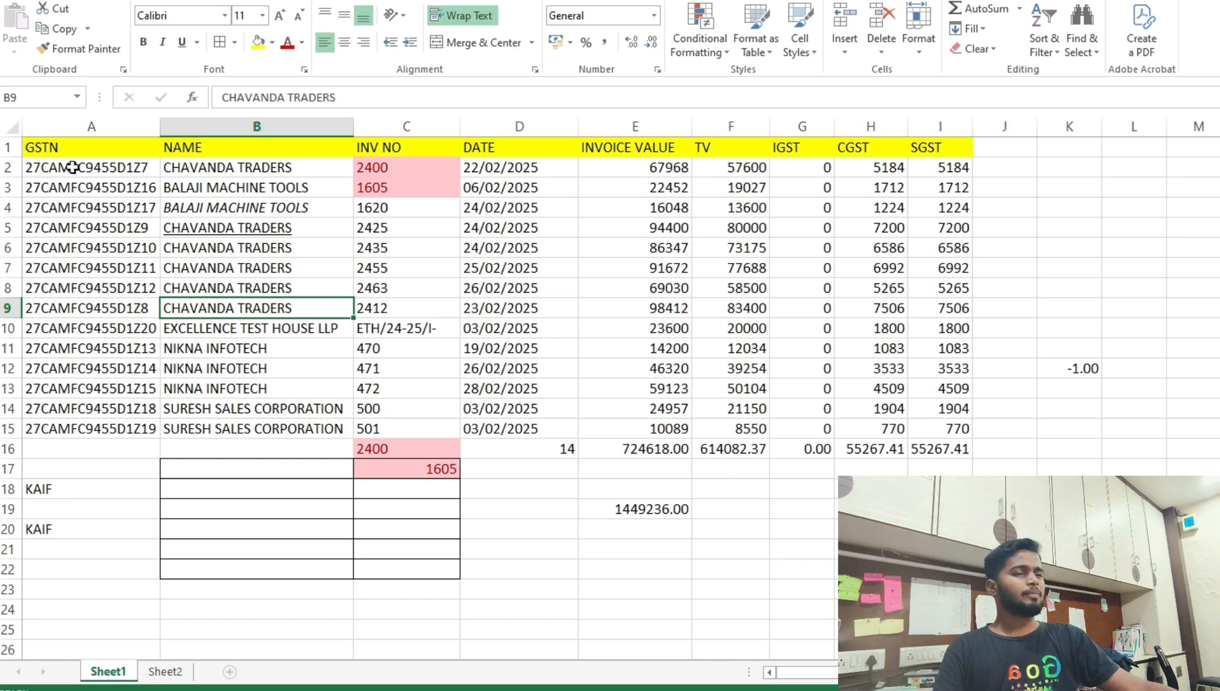
pyautogui.moveTo(114, 185); pyautogui.dragTo(220, 368)
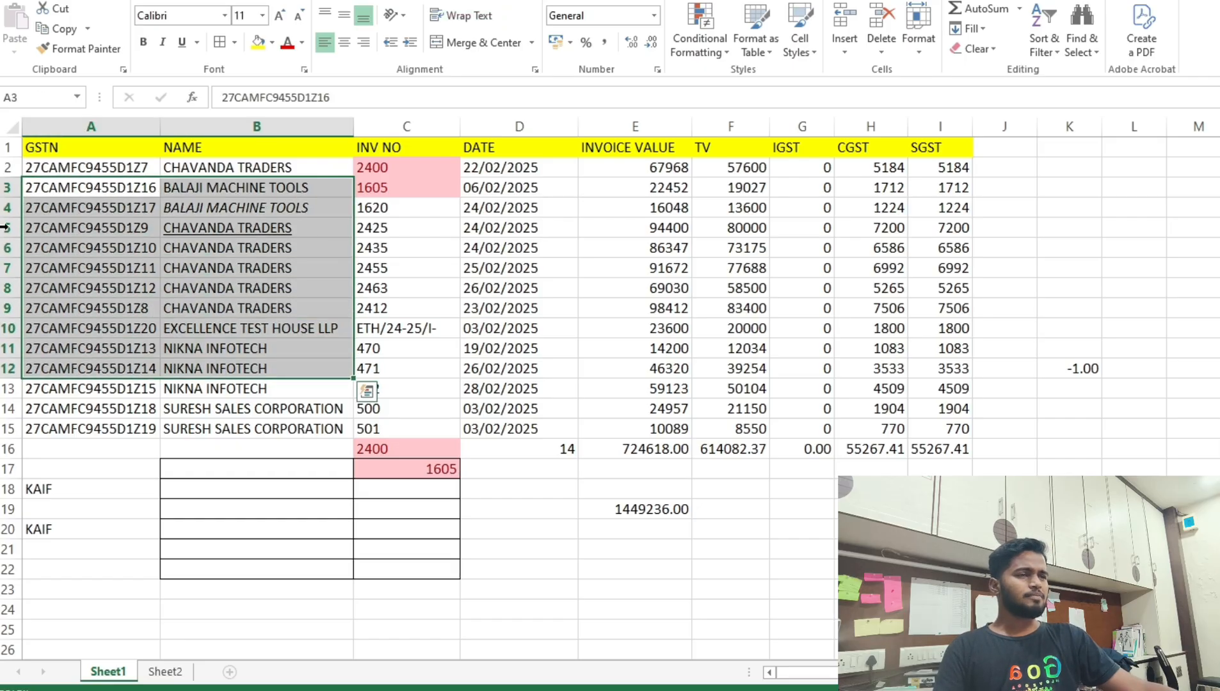
pyautogui.click(11, 147)
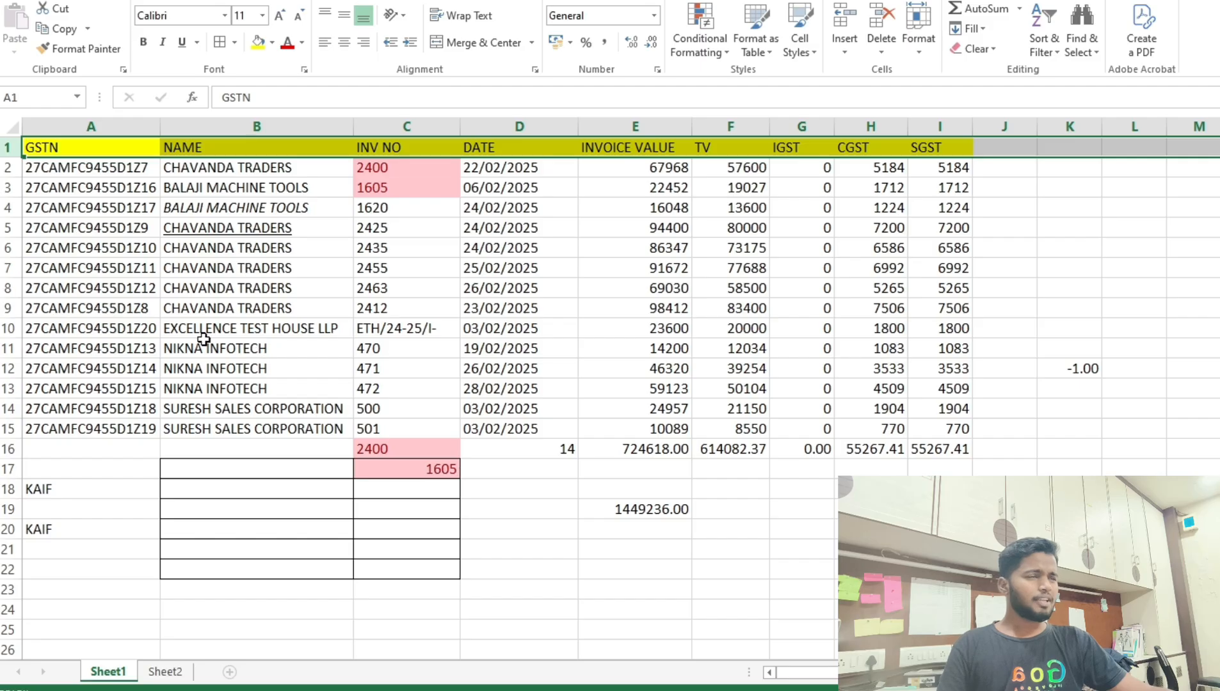
pyautogui.click(242, 269)
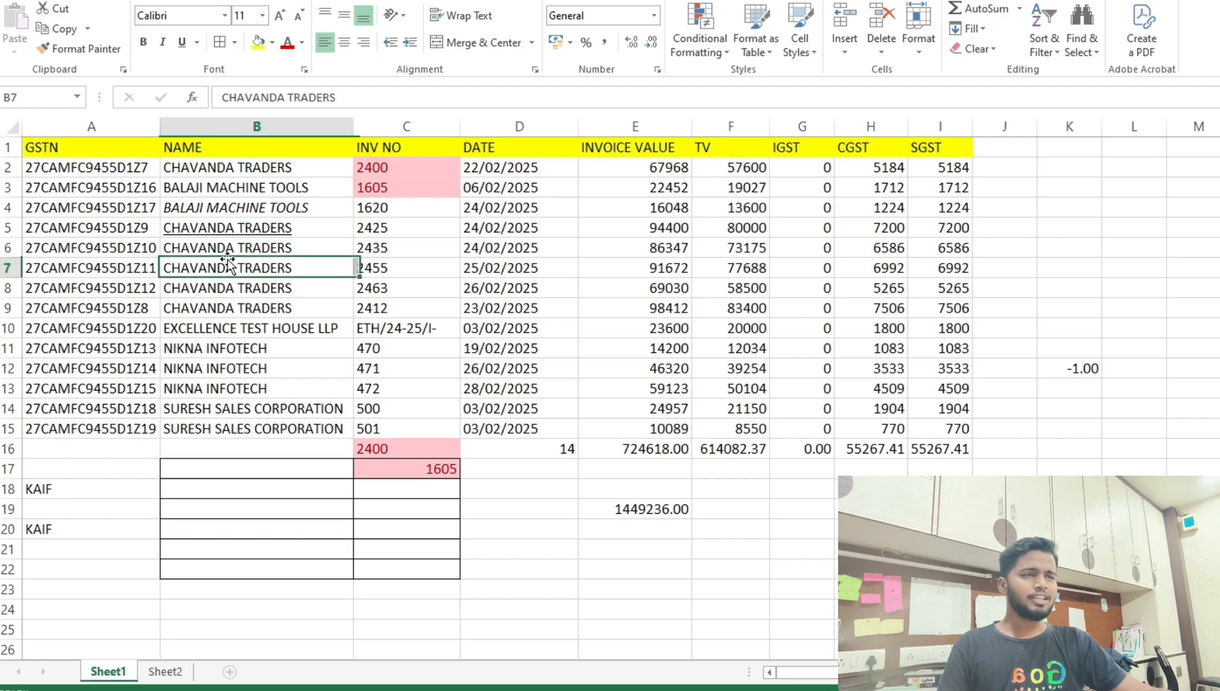
pyautogui.click(6, 147)
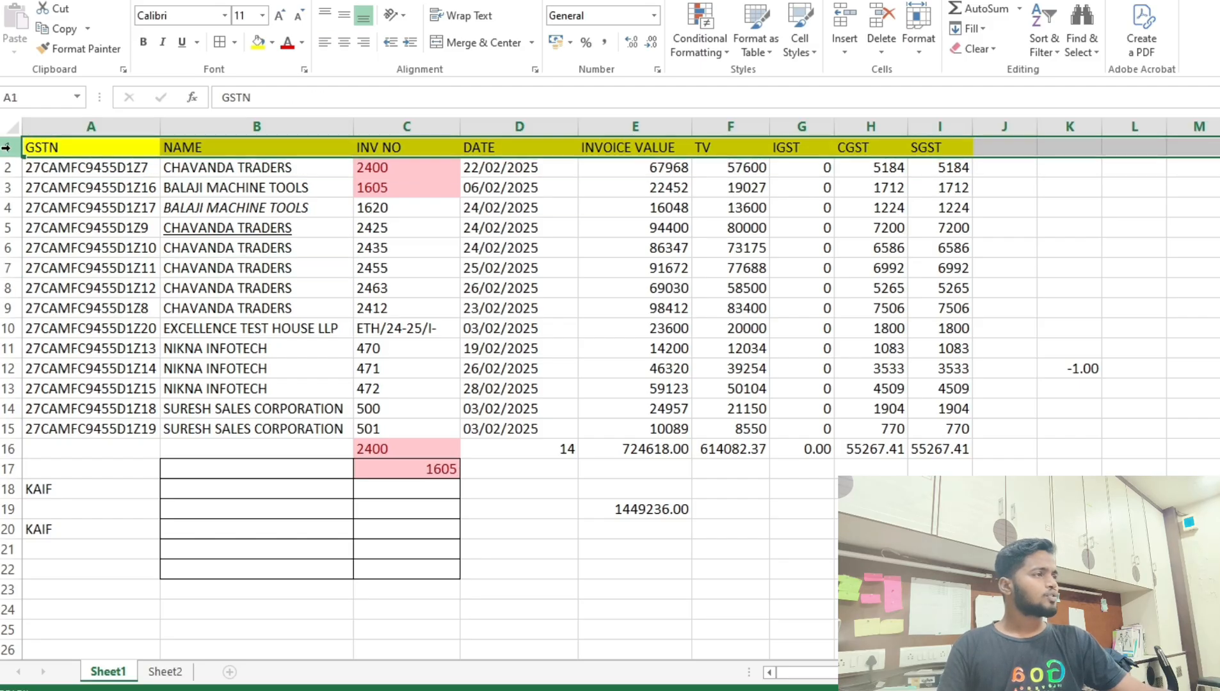
# Turn on Filter buttons for the register's header row.
pyautogui.click(1039, 42)
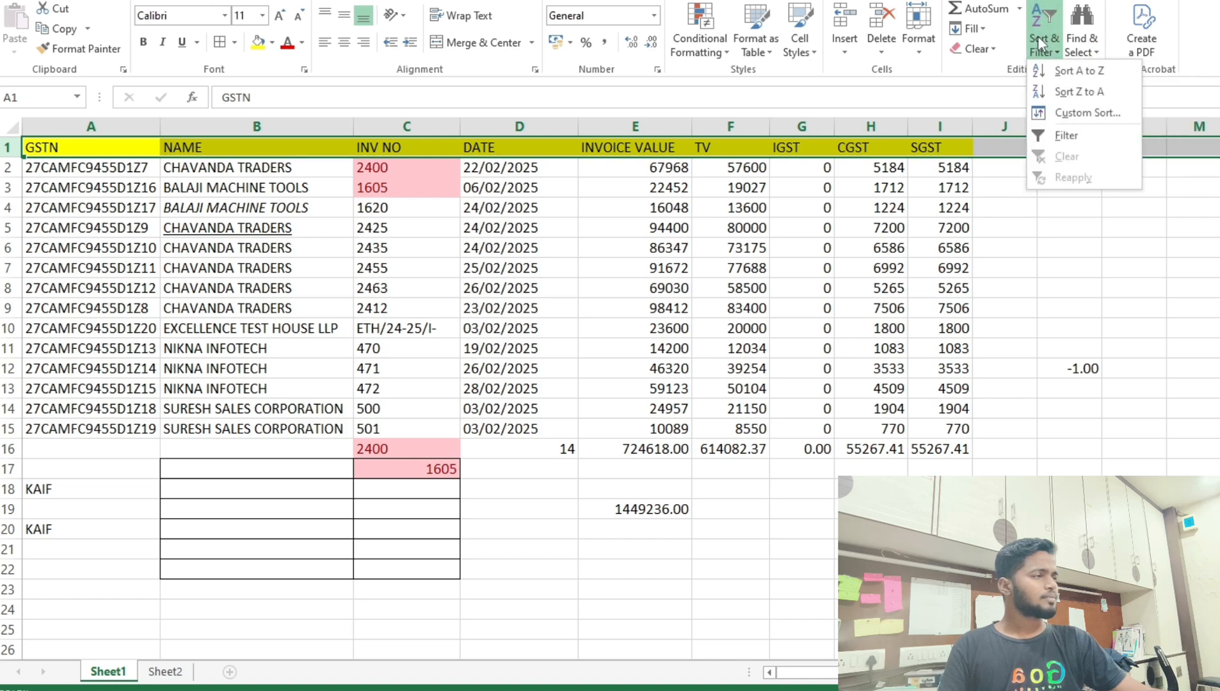
pyautogui.click(1050, 137)
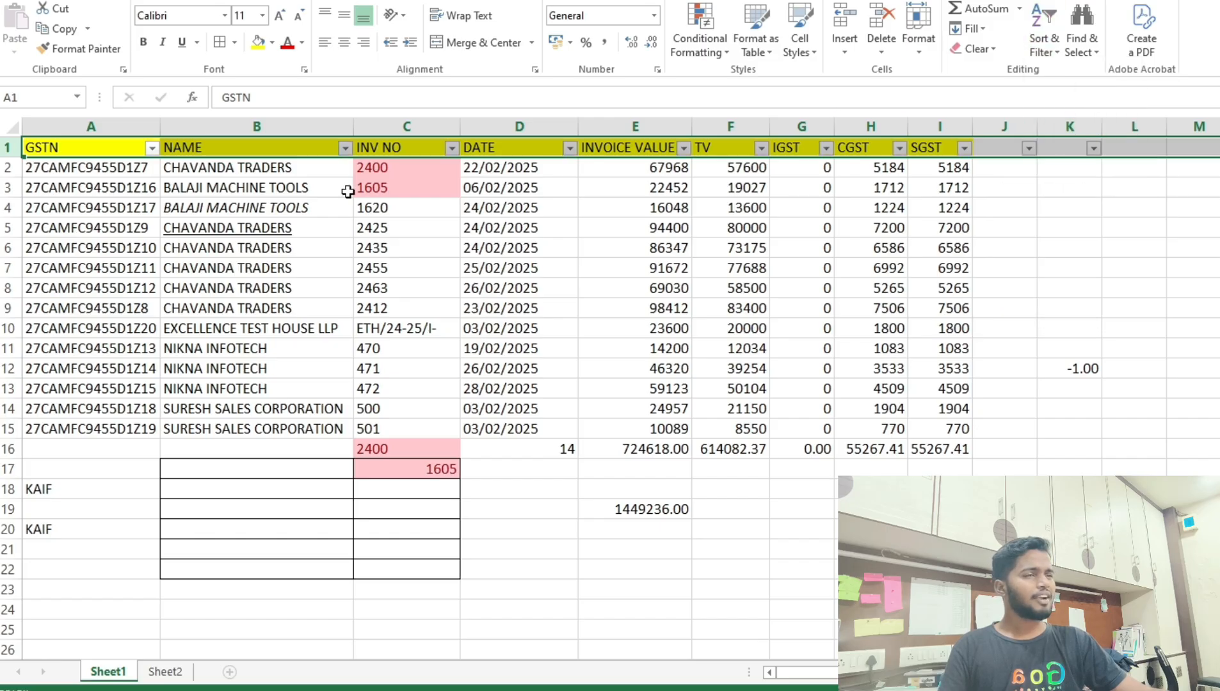
pyautogui.click(299, 164)
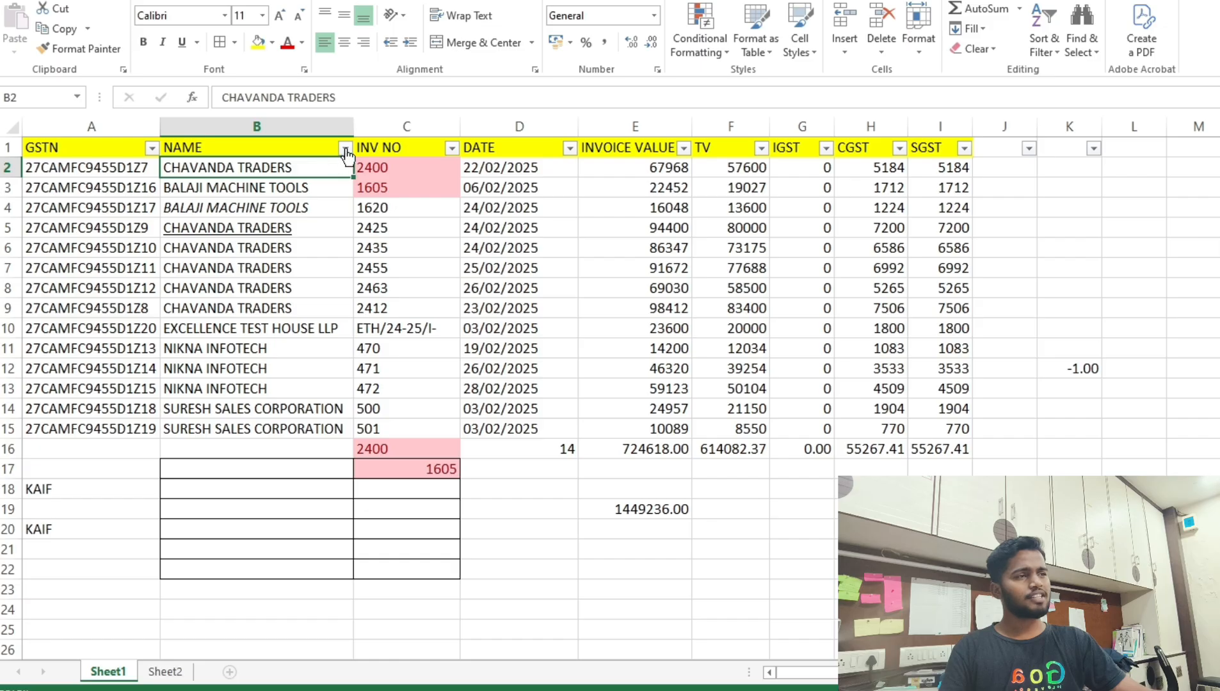
# Filter the NAME column to show only CHAVANDA TRADERS.
pyautogui.click(346, 148)
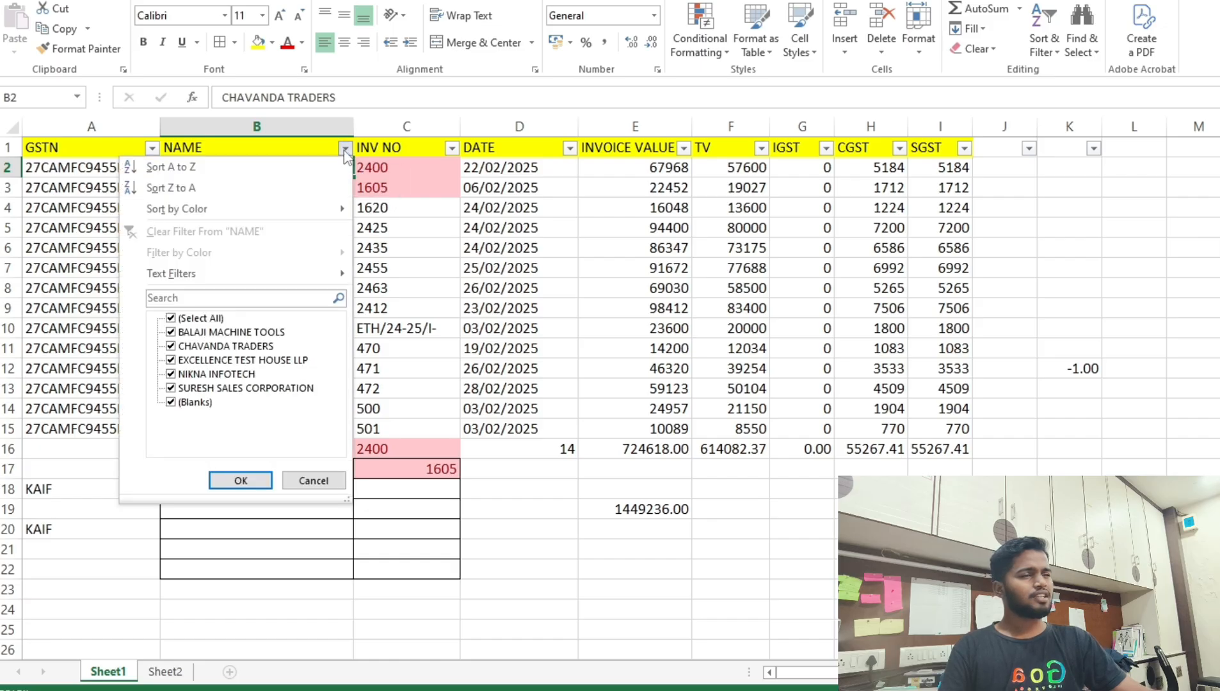
pyautogui.click(194, 319)
pyautogui.click(193, 319)
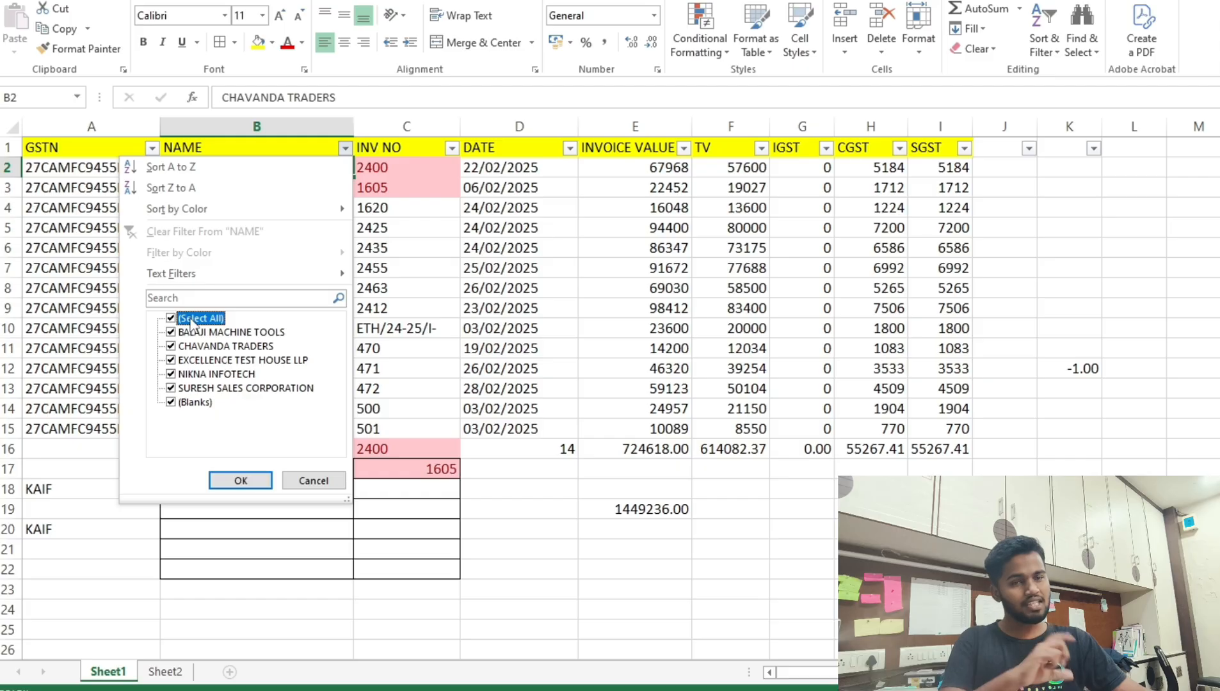
pyautogui.click(193, 319)
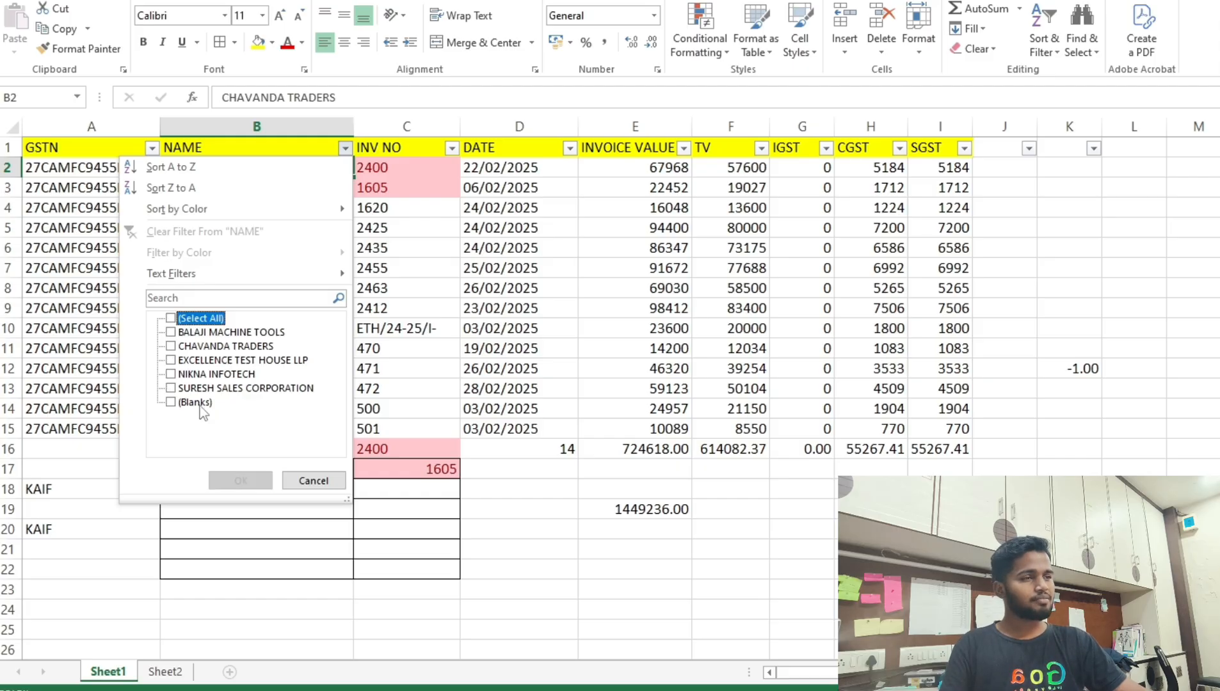
pyautogui.click(203, 346)
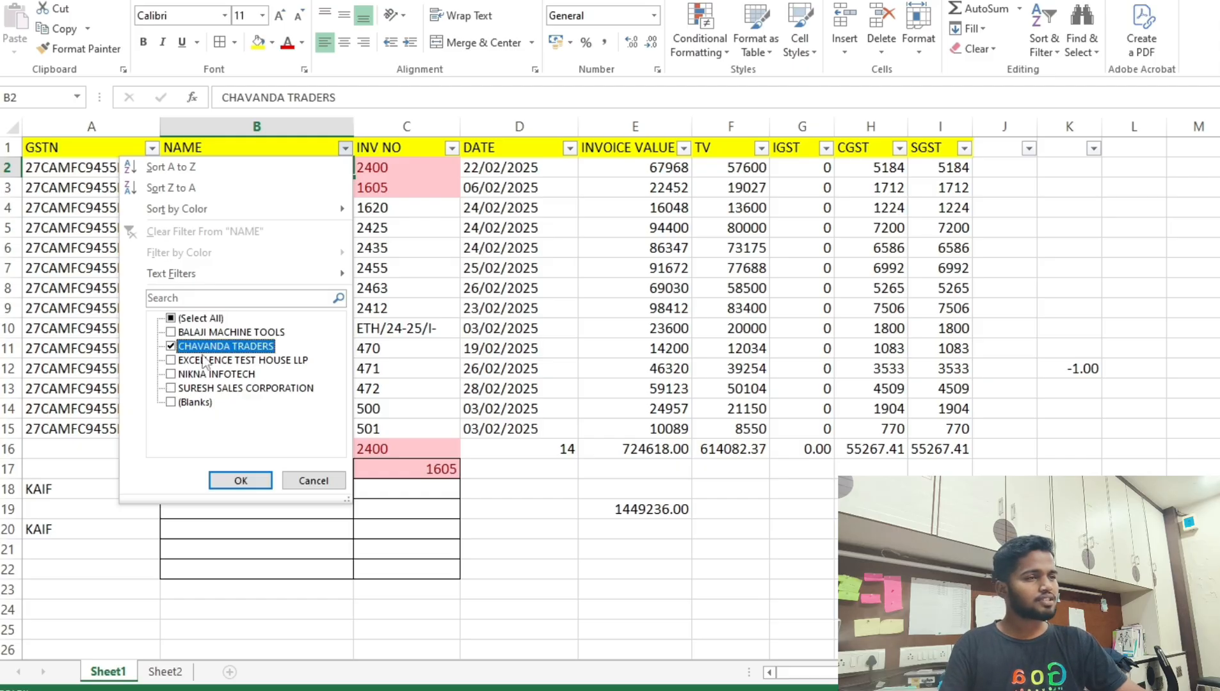
pyautogui.click(244, 486)
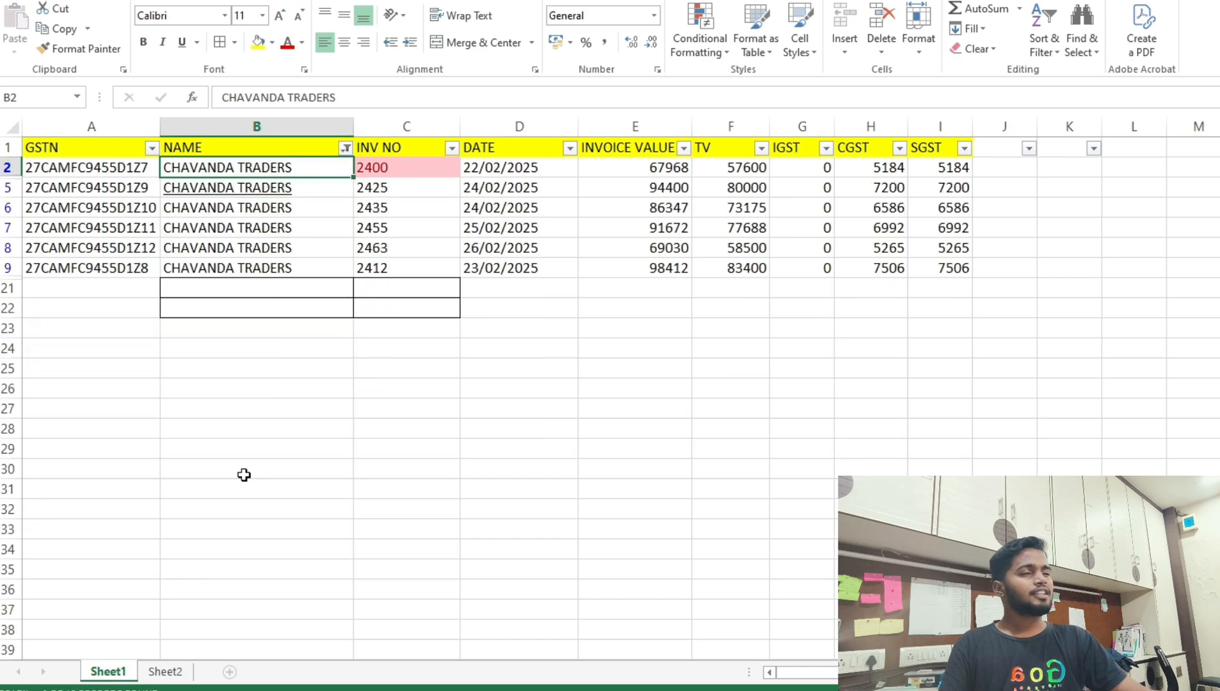
# Review the filtered CHAVANDA TRADERS invoice values, CGST amounts and names.
pyautogui.click(239, 288)
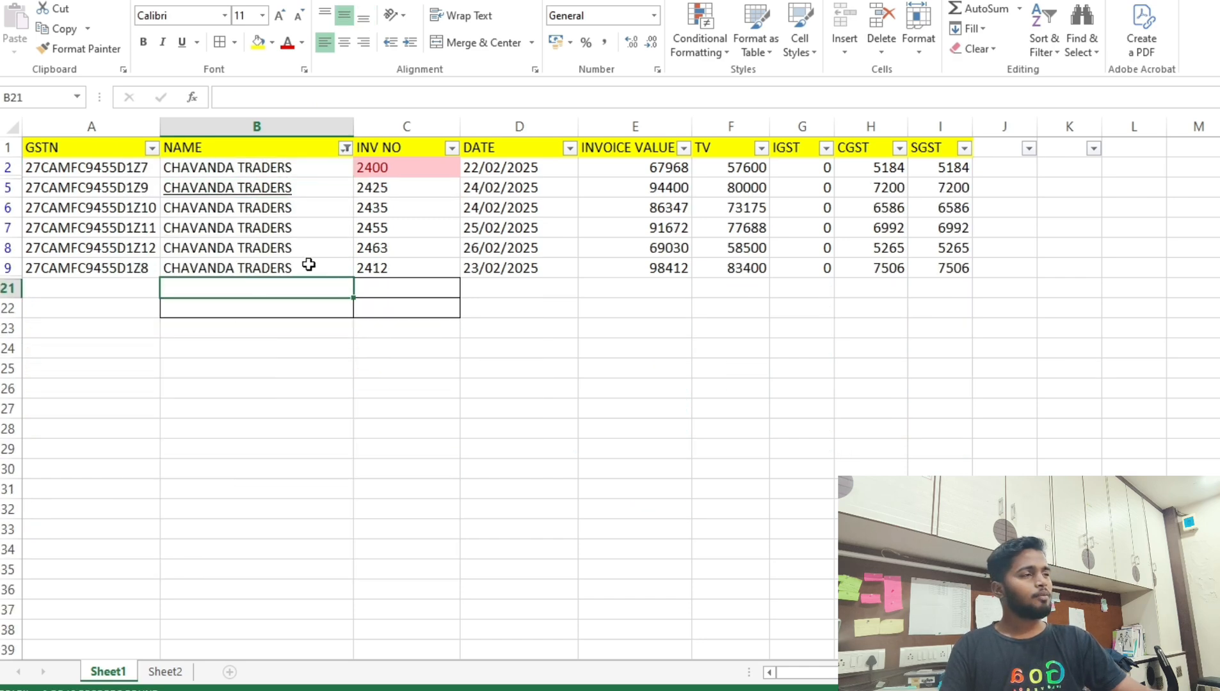
pyautogui.moveTo(676, 168); pyautogui.dragTo(670, 203)
pyautogui.moveTo(659, 248); pyautogui.dragTo(655, 265)
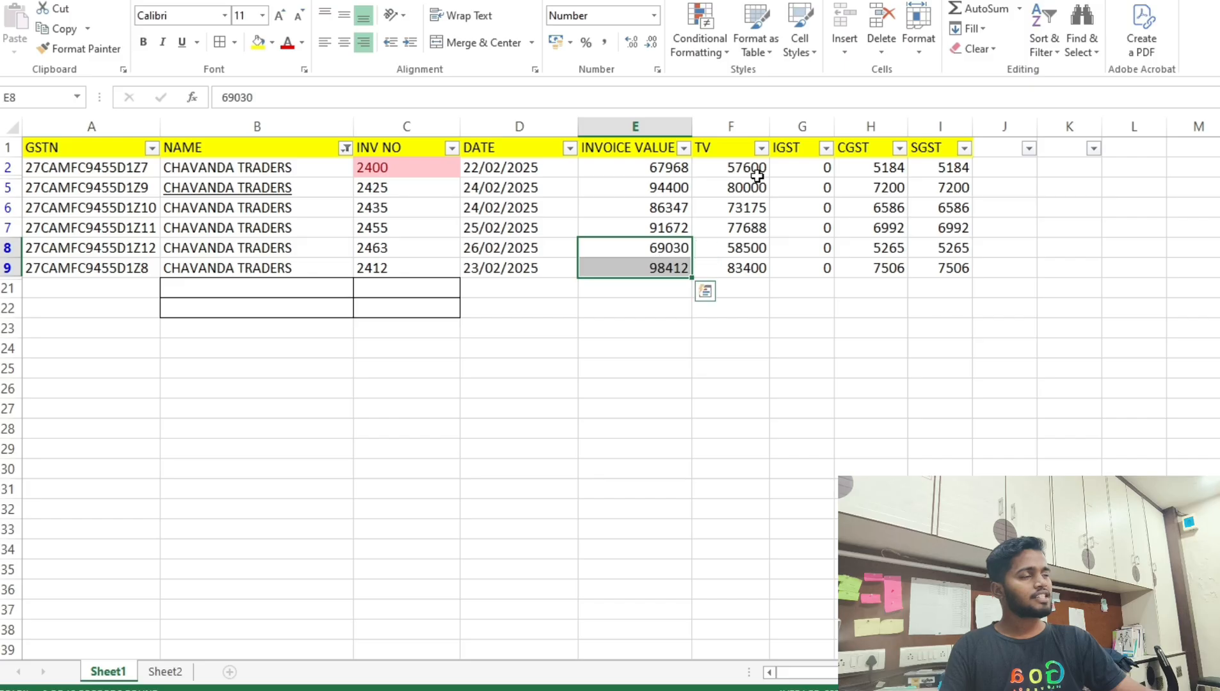
pyautogui.moveTo(884, 170); pyautogui.dragTo(877, 265)
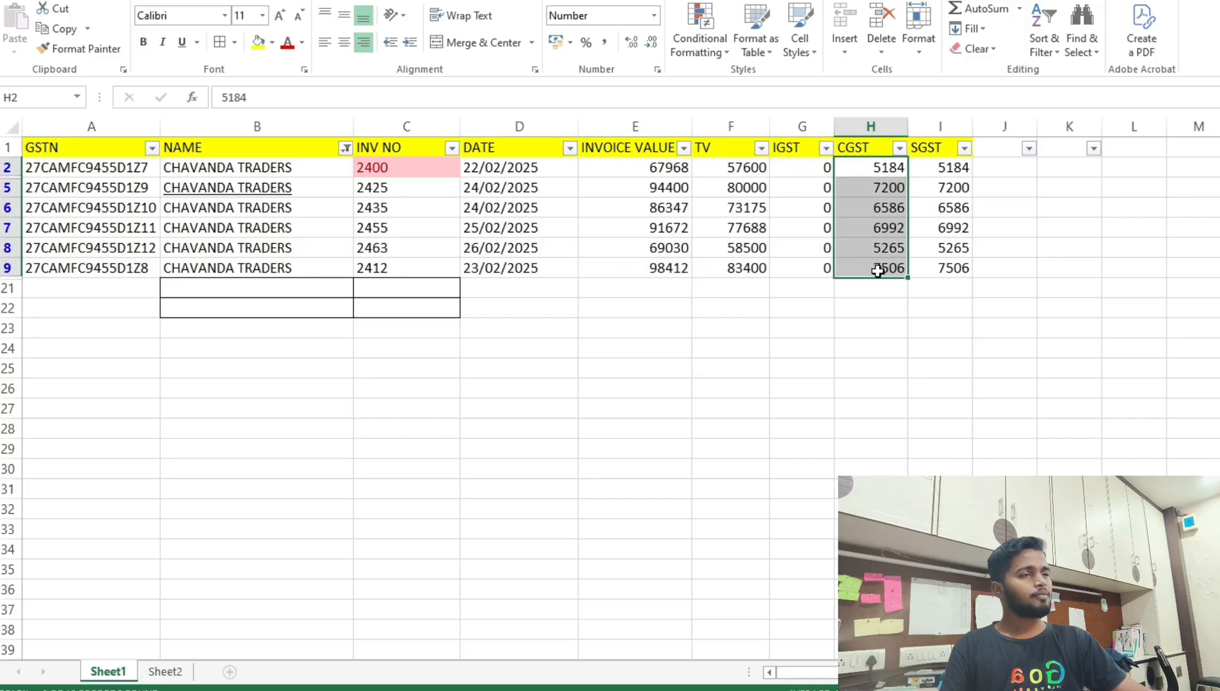
pyautogui.click(244, 165)
pyautogui.moveTo(244, 165); pyautogui.dragTo(251, 283)
pyautogui.click(250, 287)
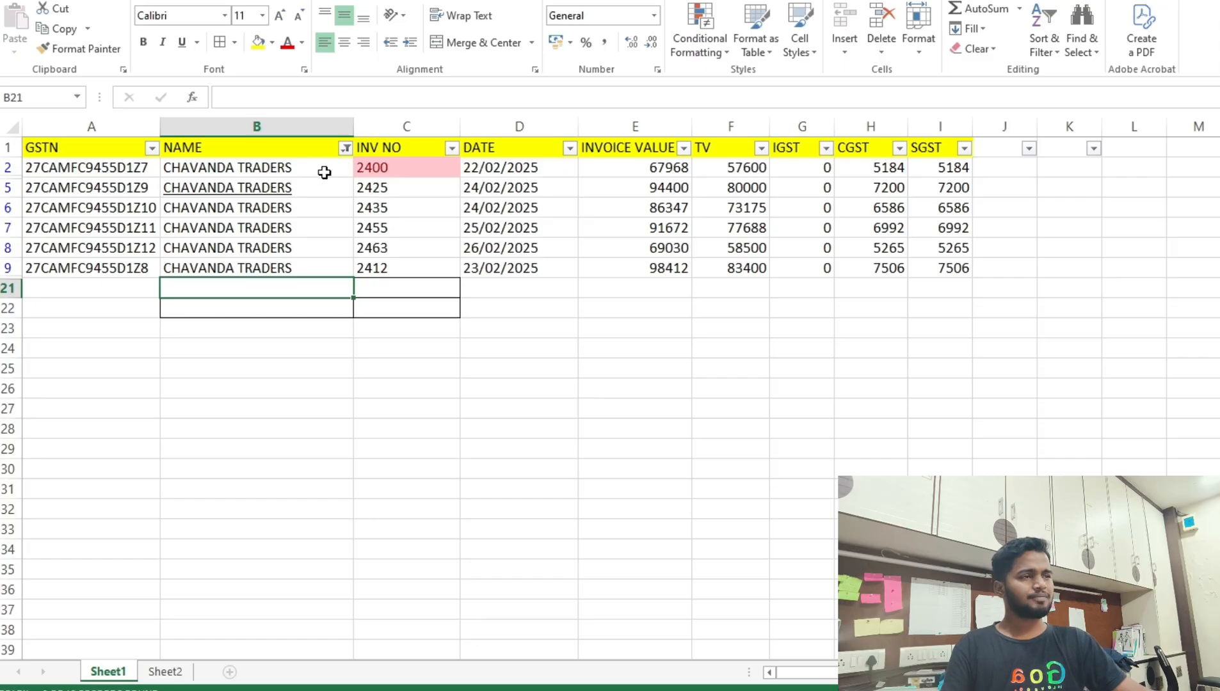
# Clear the NAME filter with Select All so all 14 invoice rows show again.
pyautogui.click(131, 170)
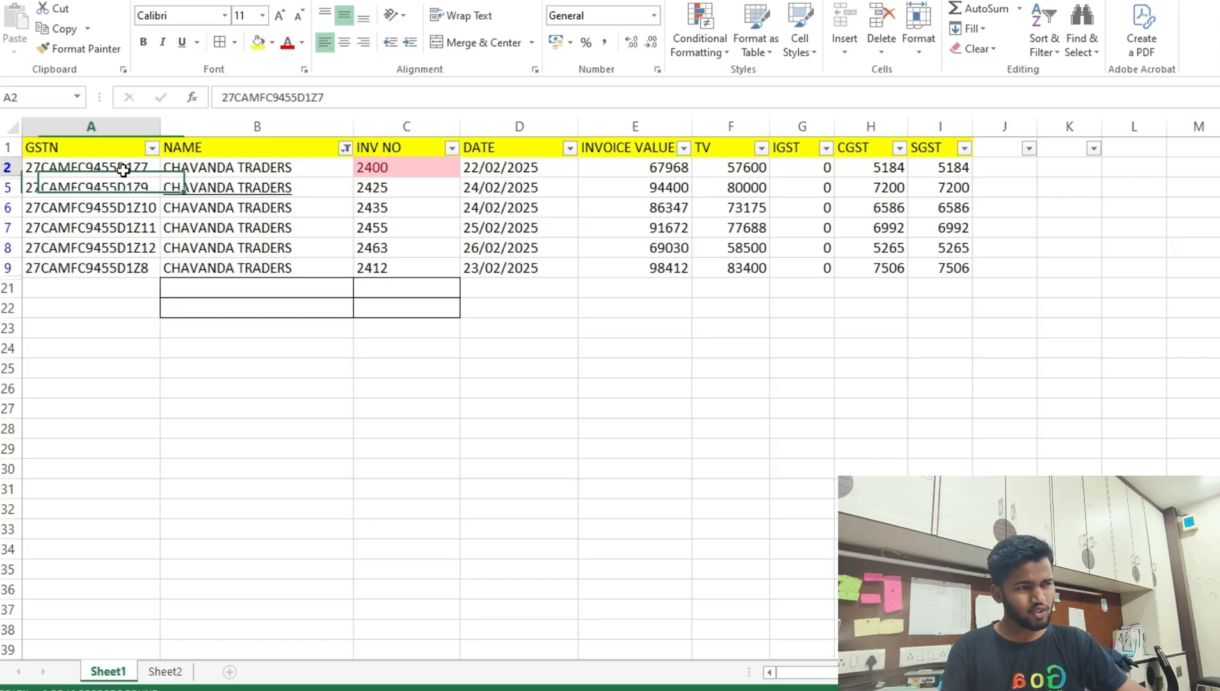
pyautogui.click(346, 148)
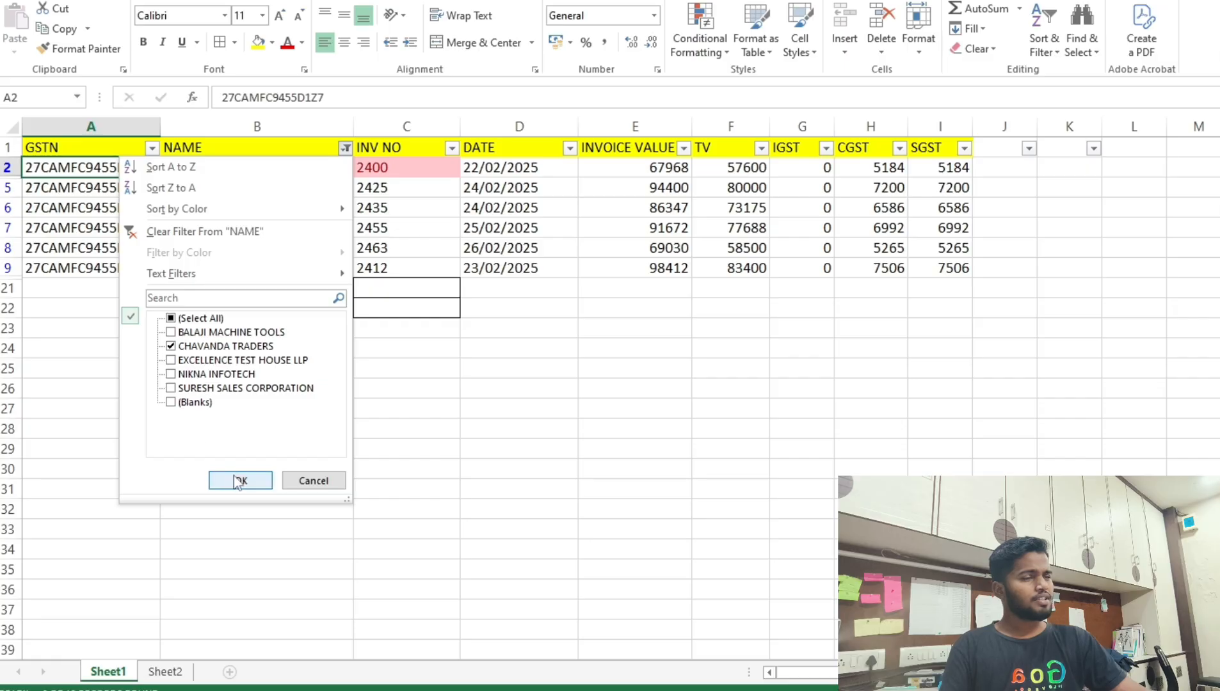
pyautogui.click(202, 318)
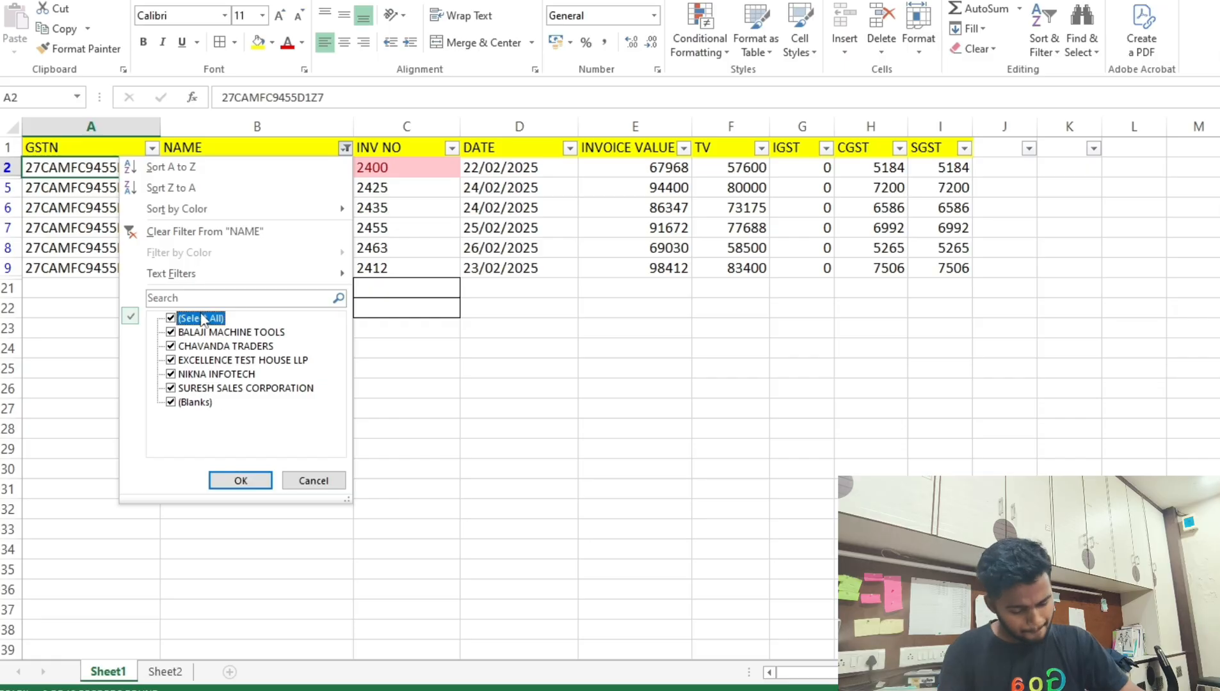
pyautogui.click(241, 479)
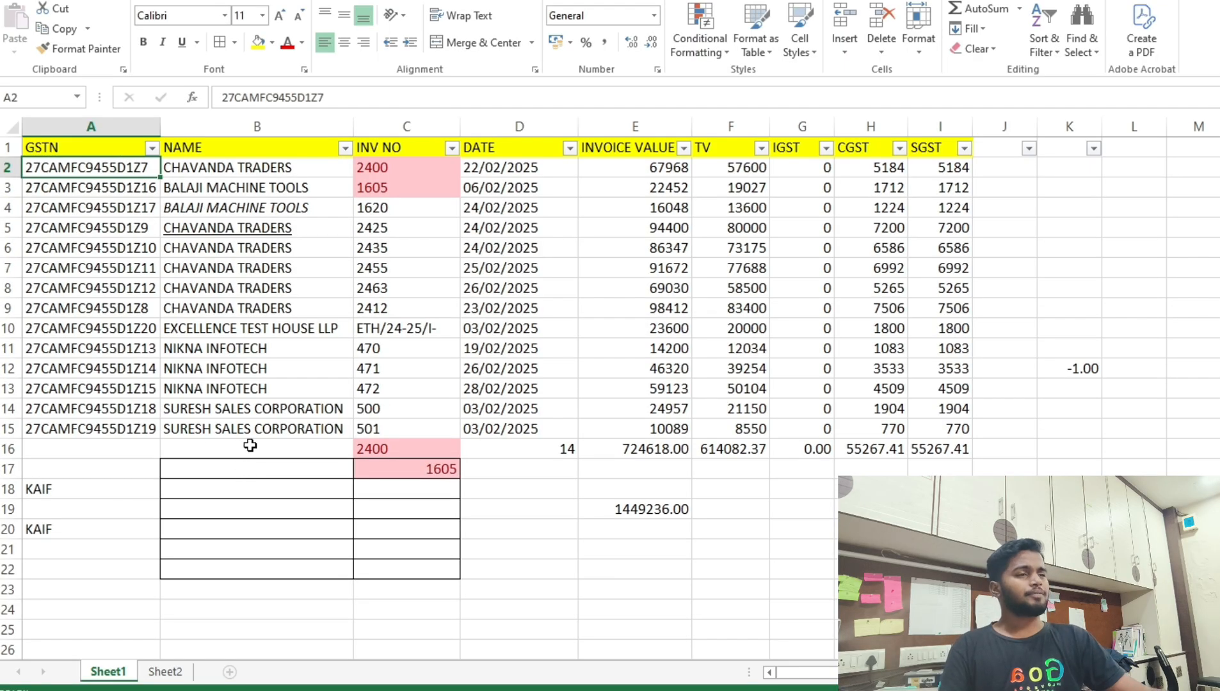
pyautogui.click(295, 303)
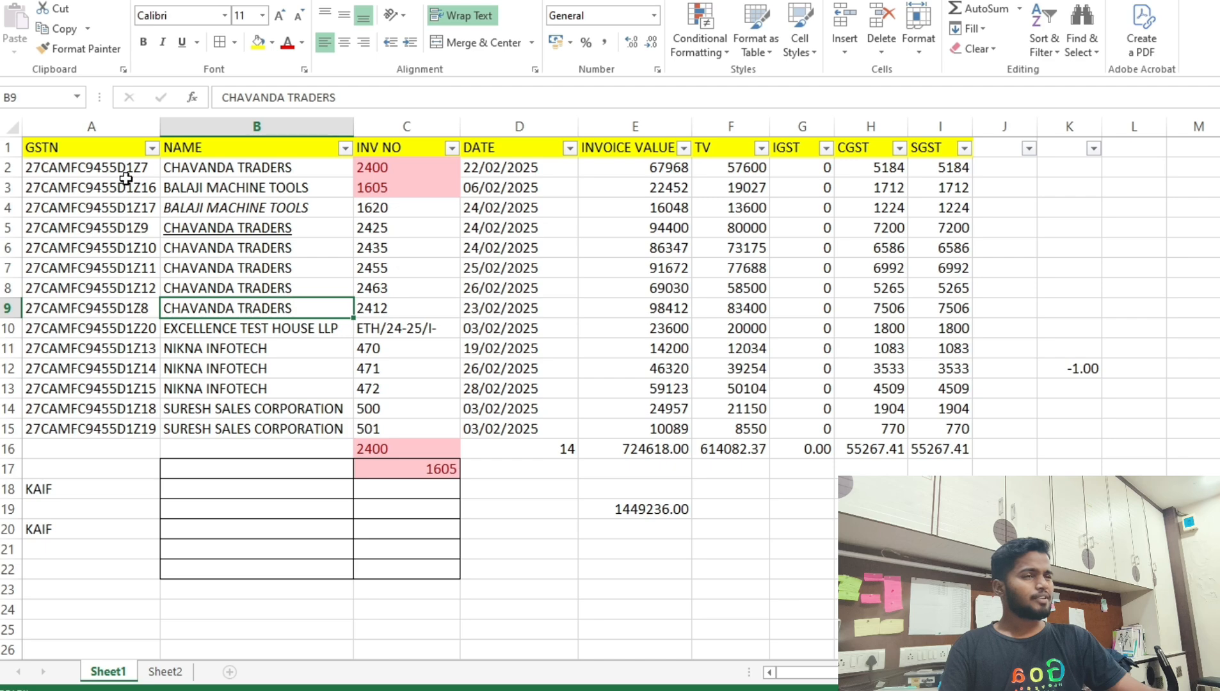
# Custom-sort A2:I15 by the NAME column, values A to Z.
pyautogui.moveTo(36, 169); pyautogui.dragTo(928, 433)
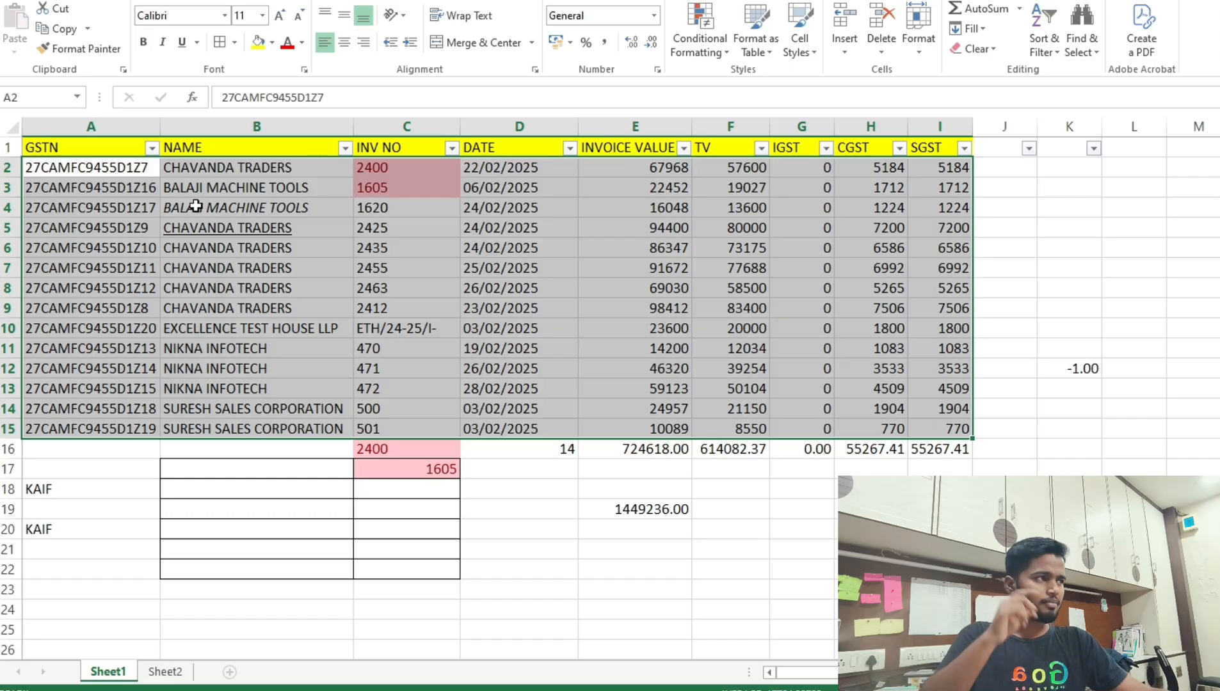
pyautogui.click(1037, 52)
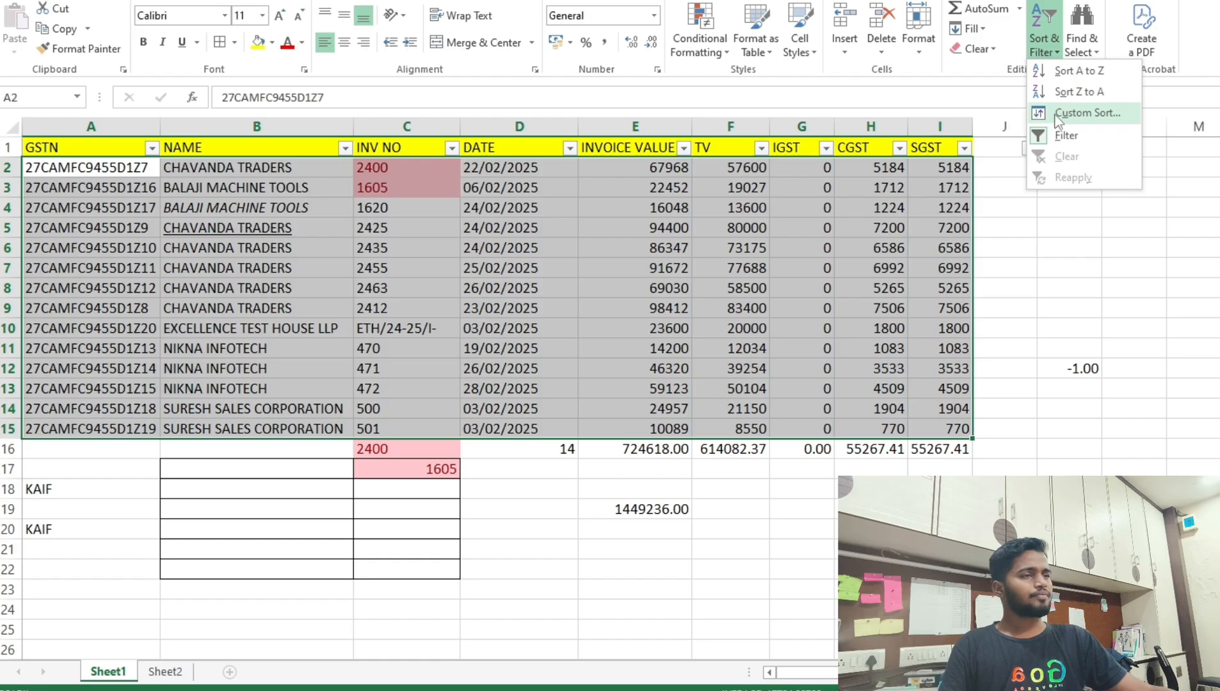
pyautogui.click(1054, 113)
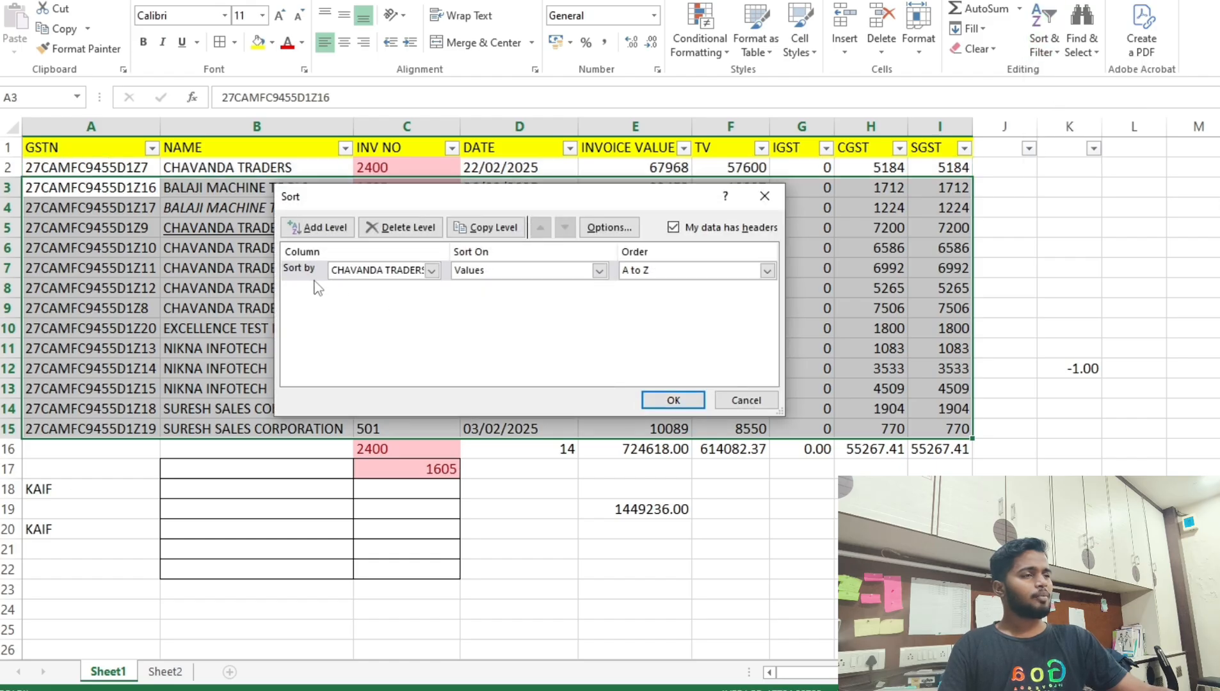
pyautogui.click(428, 272)
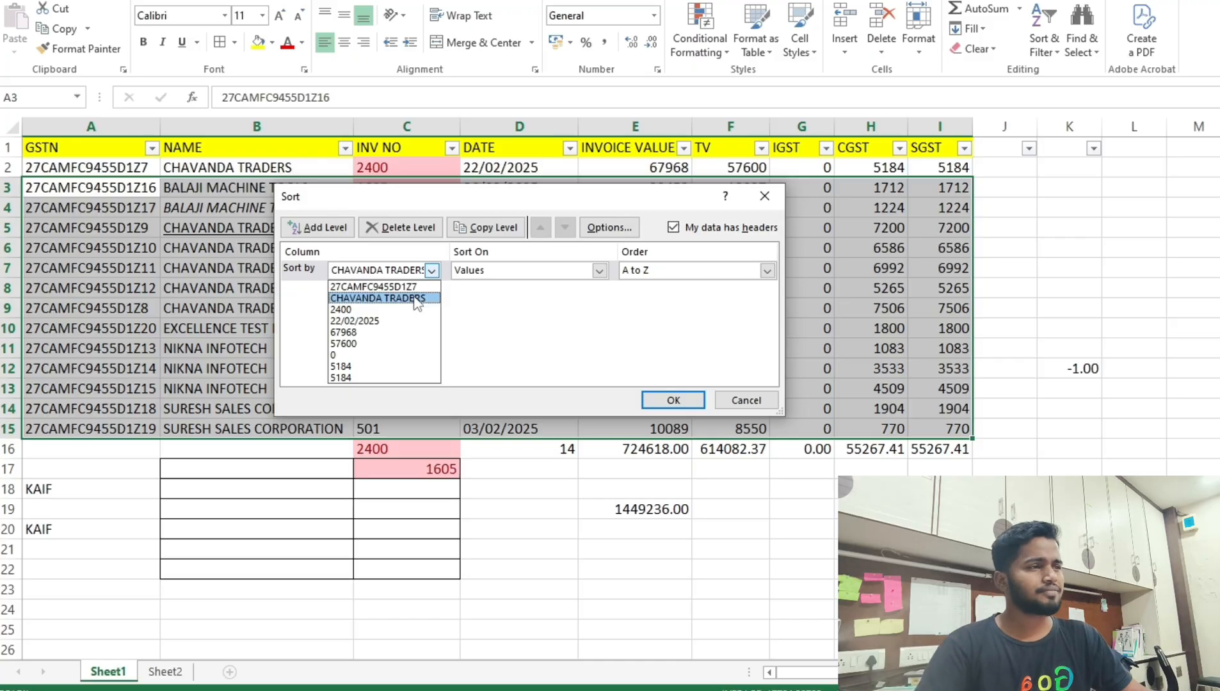
pyautogui.click(417, 299)
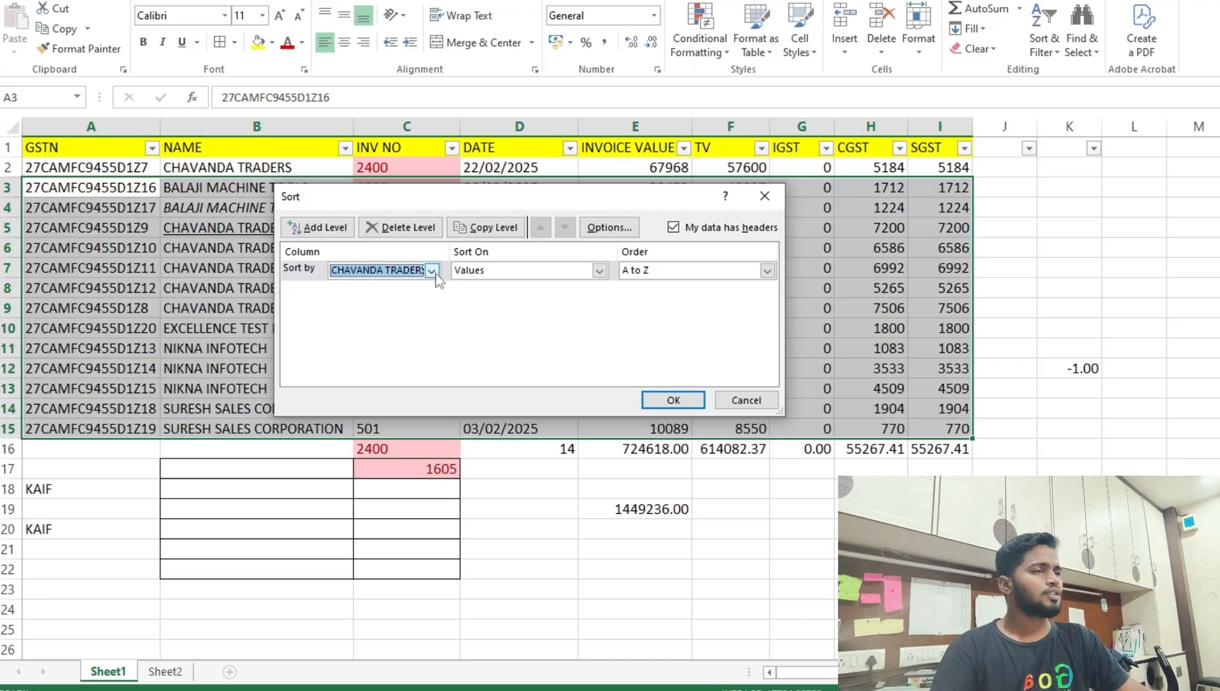
pyautogui.click(673, 400)
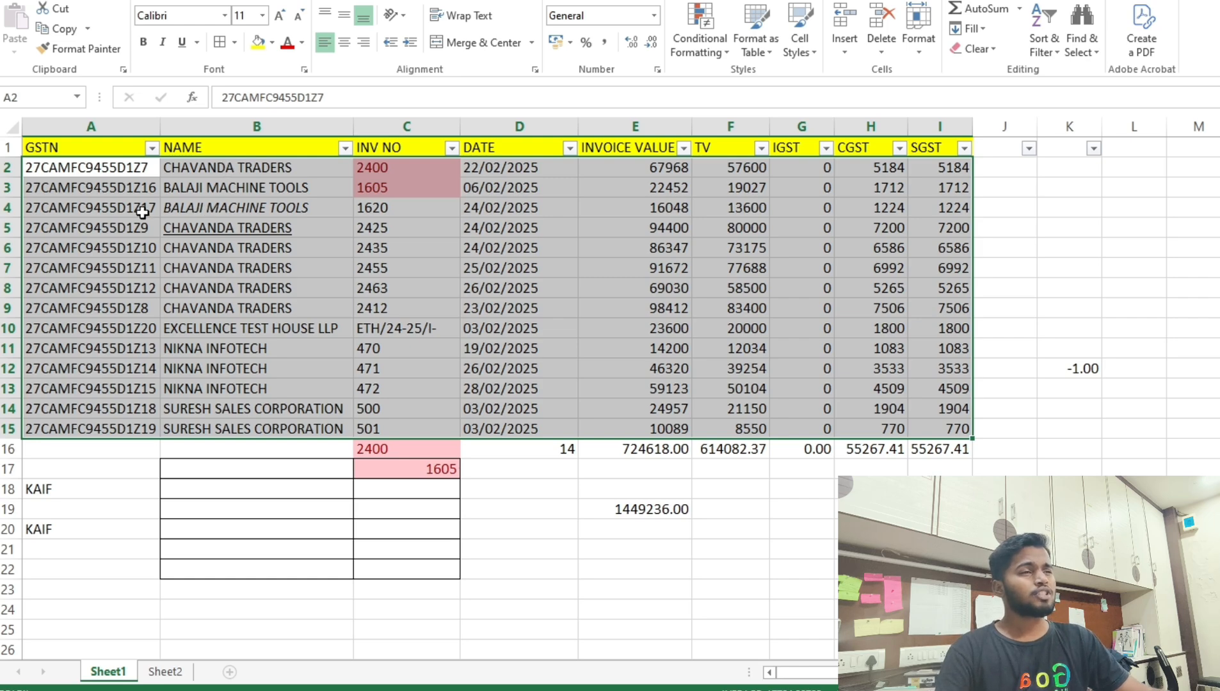
pyautogui.click(11, 167)
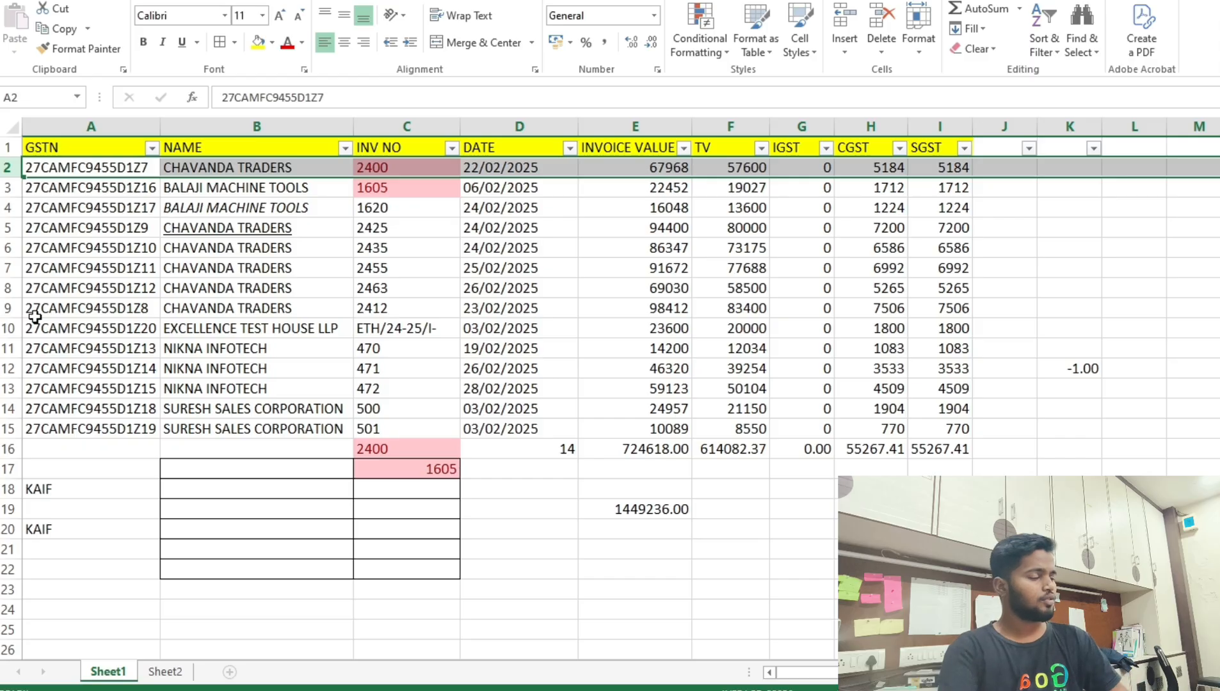
# Insert a blank row 8 and enter 'abhe' in B8.
pyautogui.click(6, 288)
pyautogui.hotkey('ctrl', 'shift', '=')
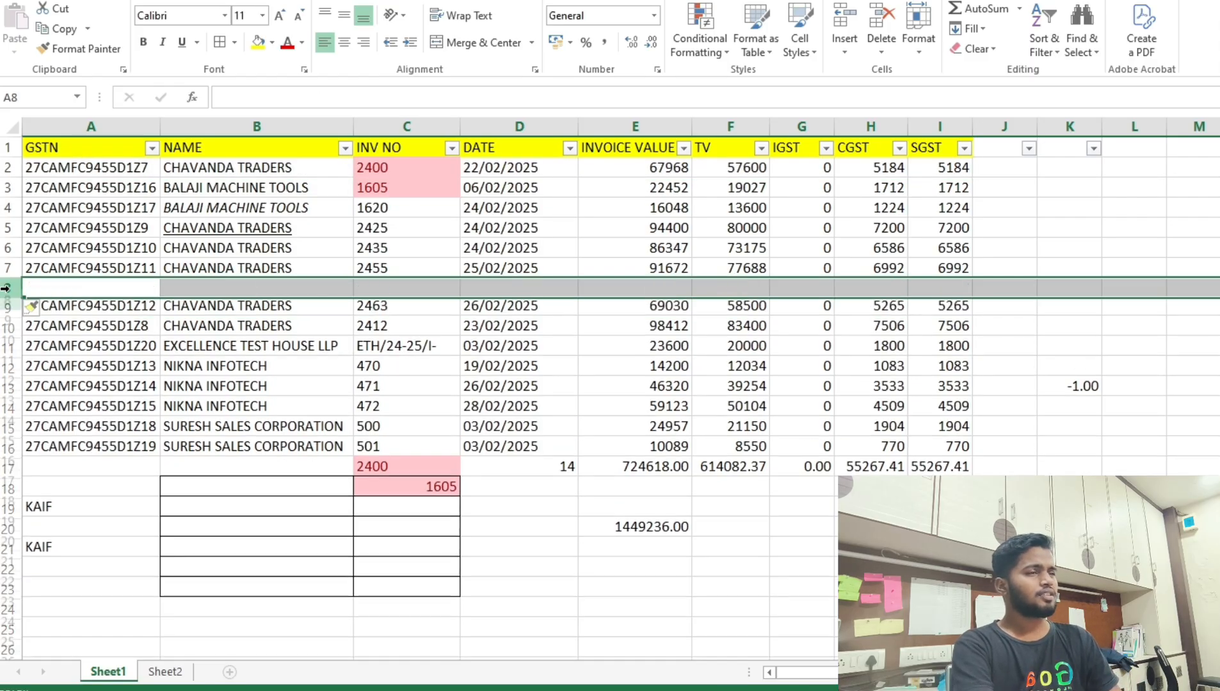
pyautogui.press('Right')
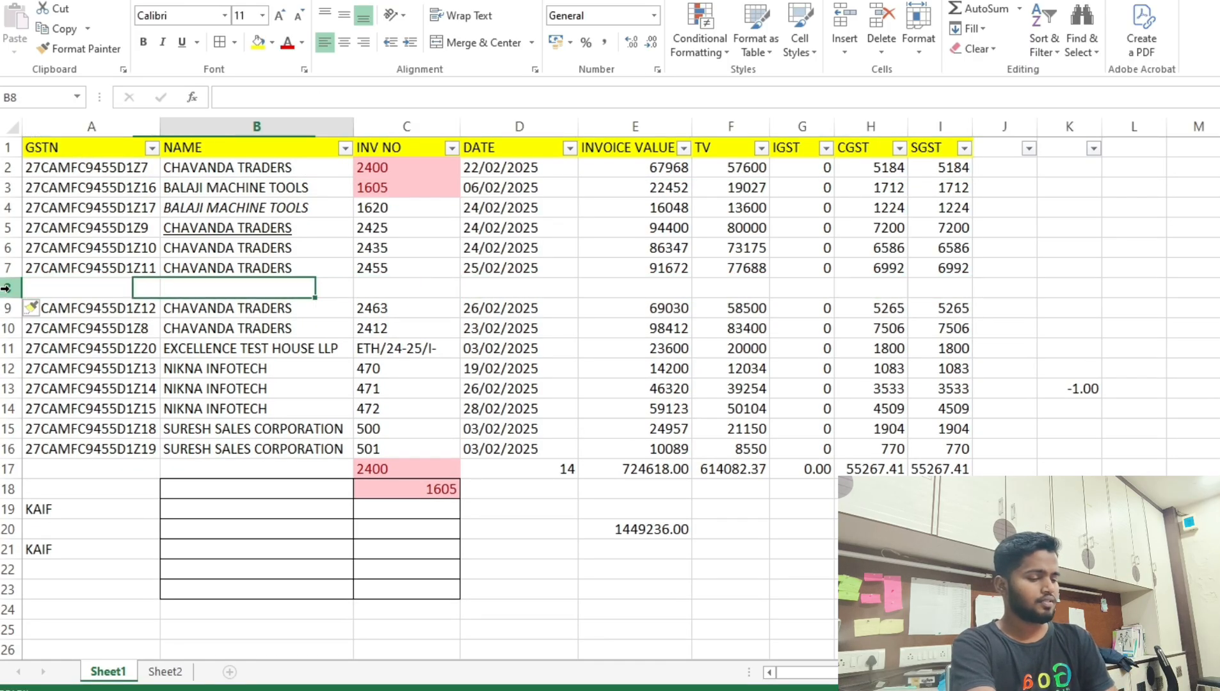
pyautogui.write('abhe')
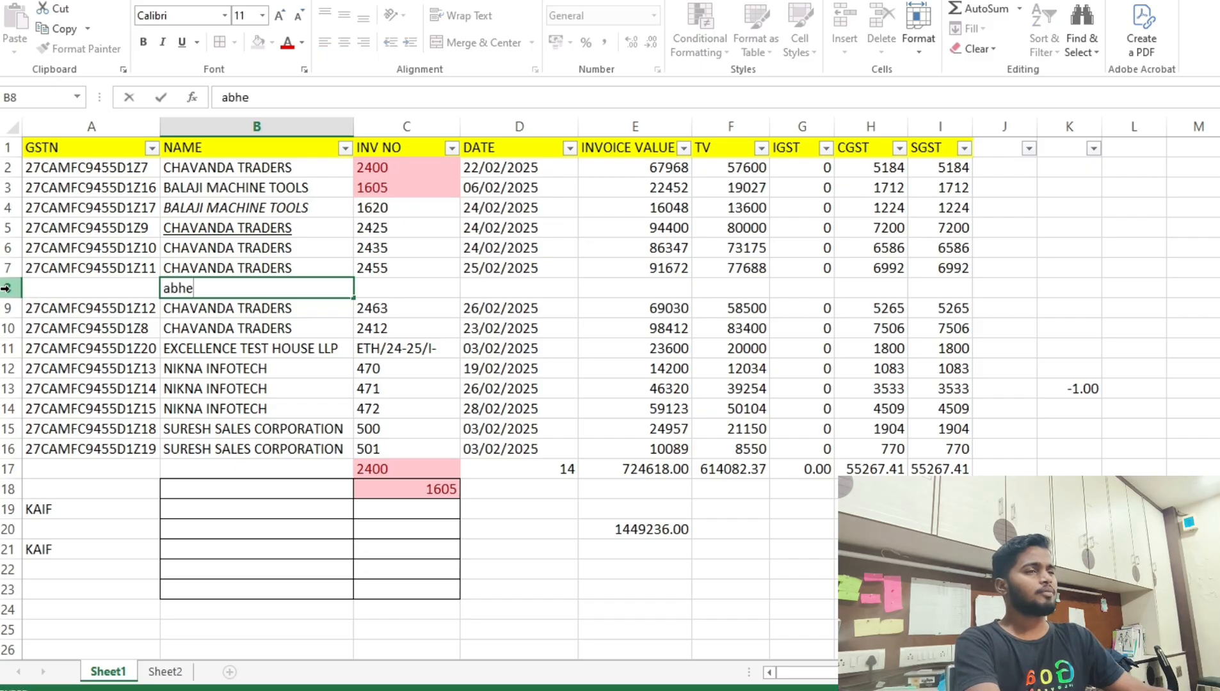
pyautogui.press('Return')
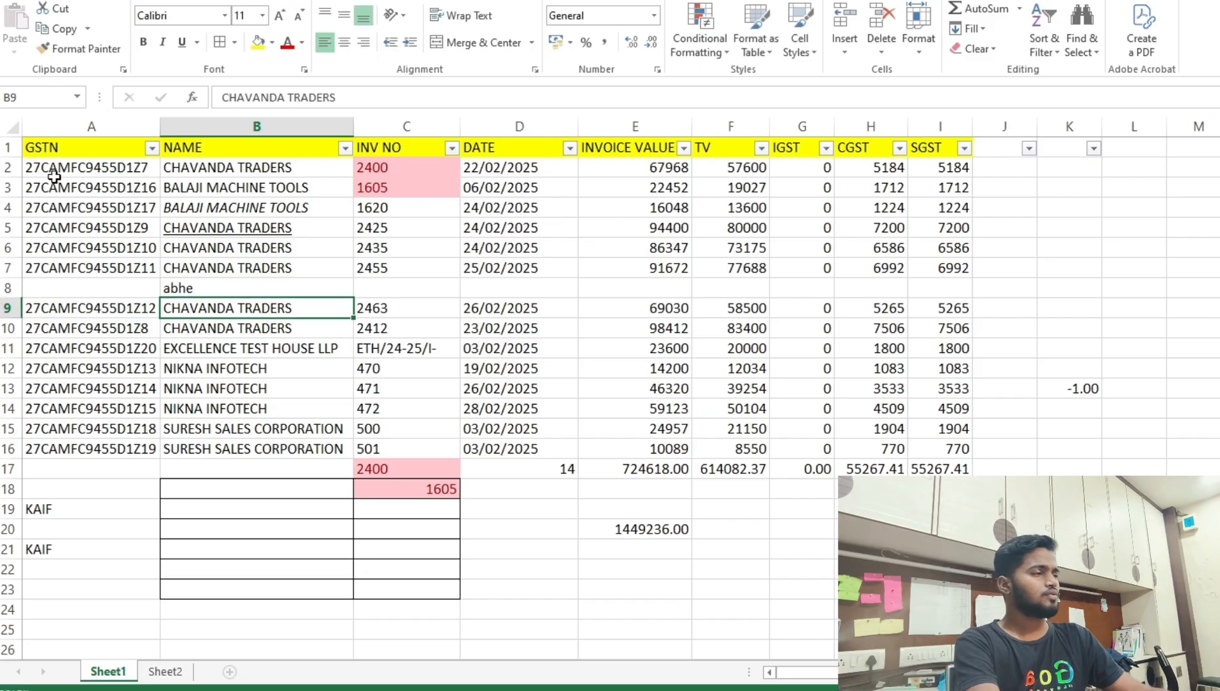
# Open Custom Sort for the register table, then close it without sorting.
pyautogui.moveTo(48, 167); pyautogui.dragTo(940, 451)
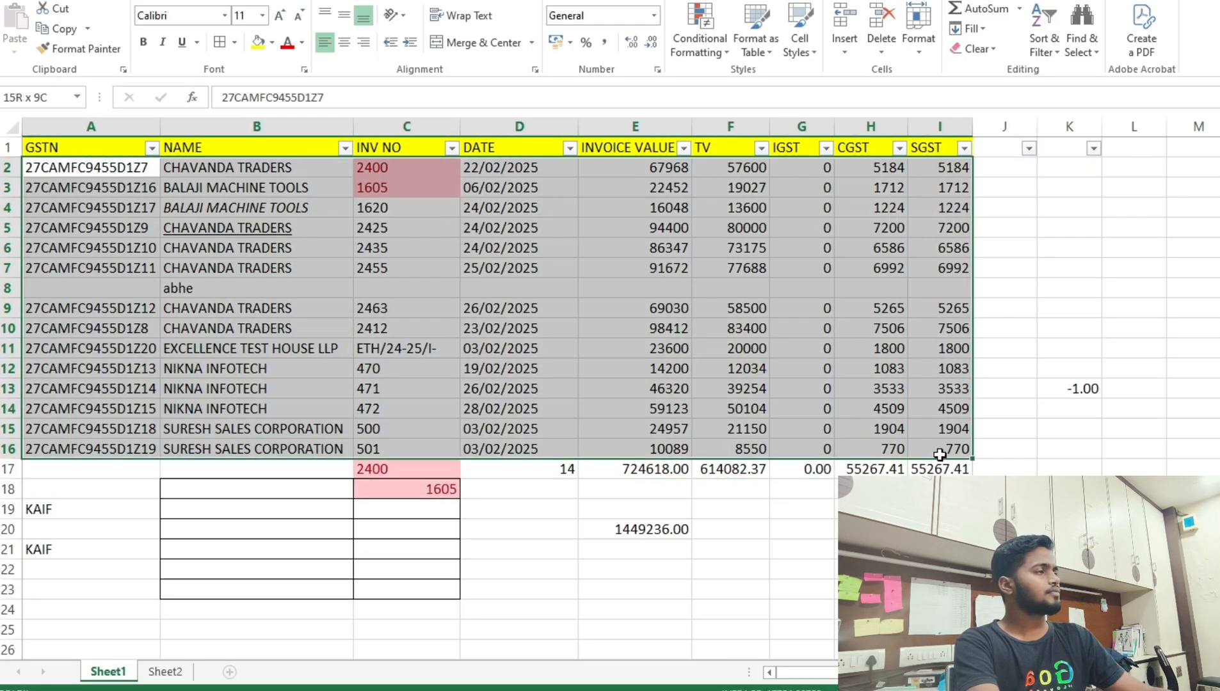
pyautogui.click(1055, 43)
pyautogui.click(1068, 114)
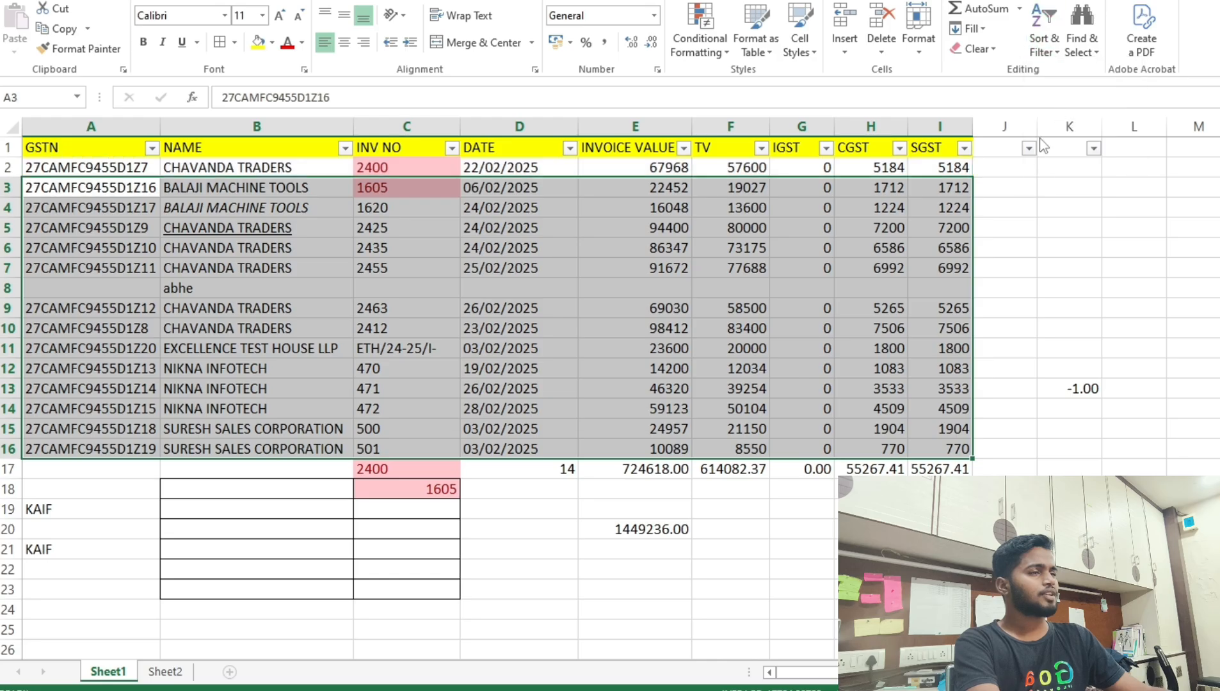
pyautogui.click(432, 270)
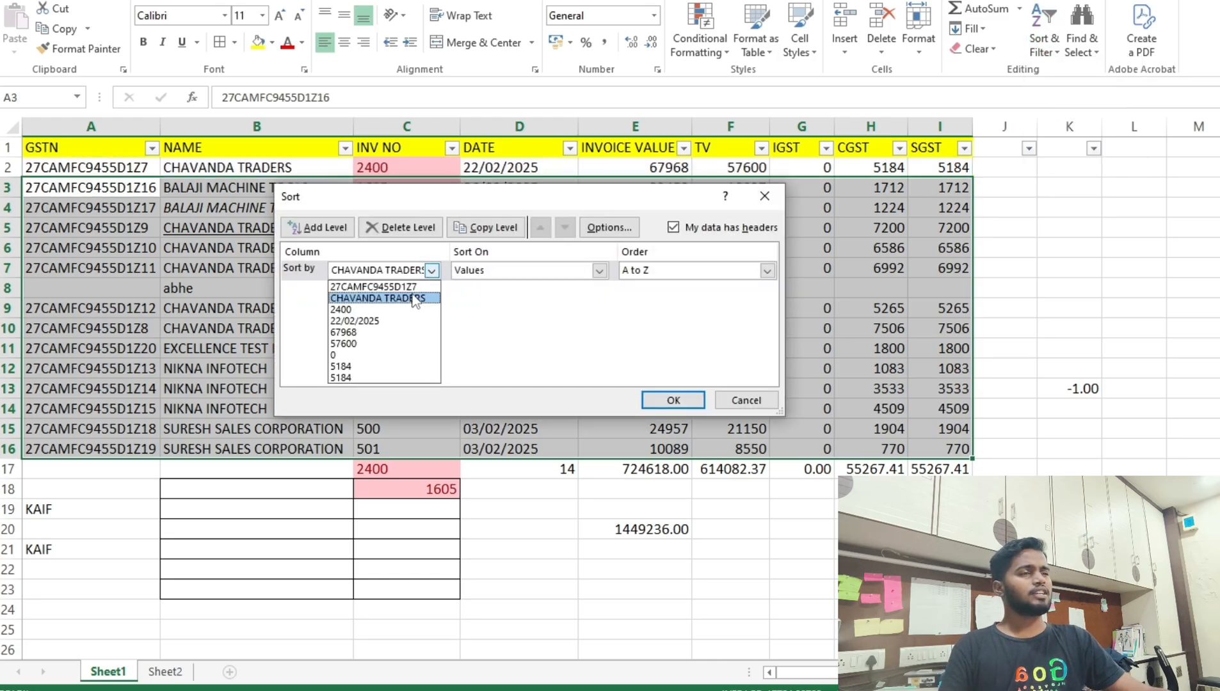
pyautogui.click(446, 272)
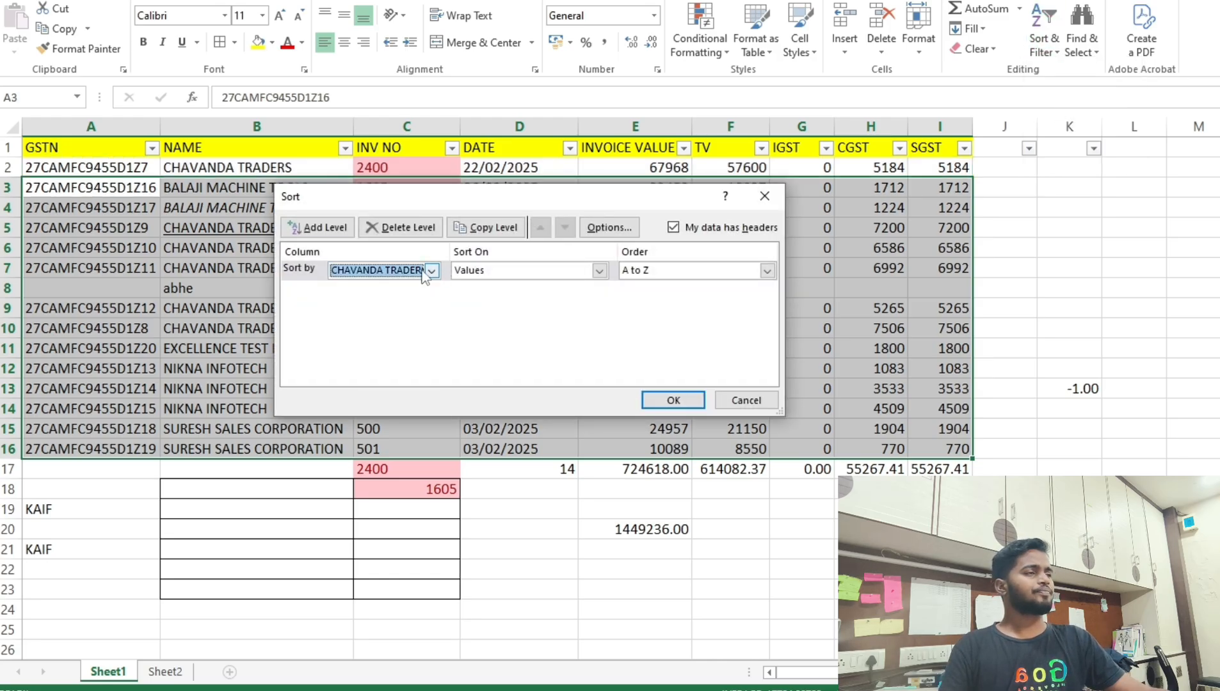
pyautogui.click(764, 196)
pyautogui.moveTo(5, 147); pyautogui.dragTo(288, 531)
pyautogui.moveTo(43, 168); pyautogui.dragTo(957, 443)
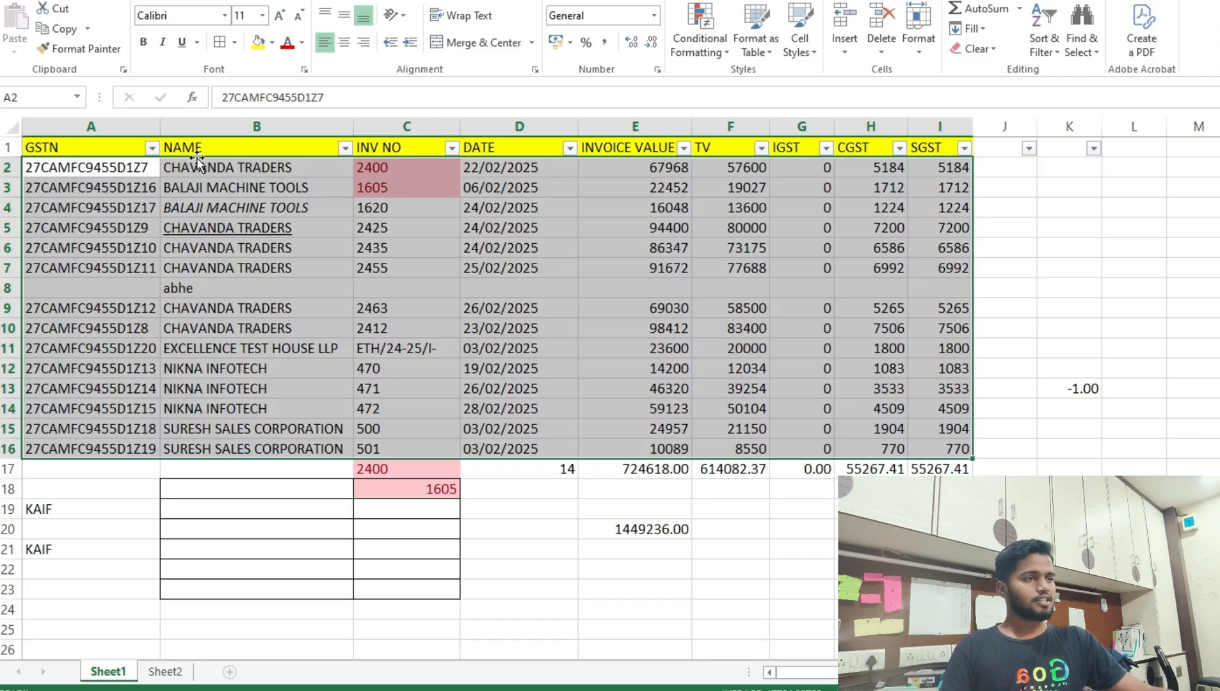
# Copy the company names B2:B16 and paste them starting at B31.
pyautogui.moveTo(188, 167); pyautogui.dragTo(198, 188)
pyautogui.moveTo(208, 259); pyautogui.dragTo(220, 451)
pyautogui.hotkey('ctrl', 'c')
pyautogui.moveTo(240, 171); pyautogui.dragTo(227, 450)
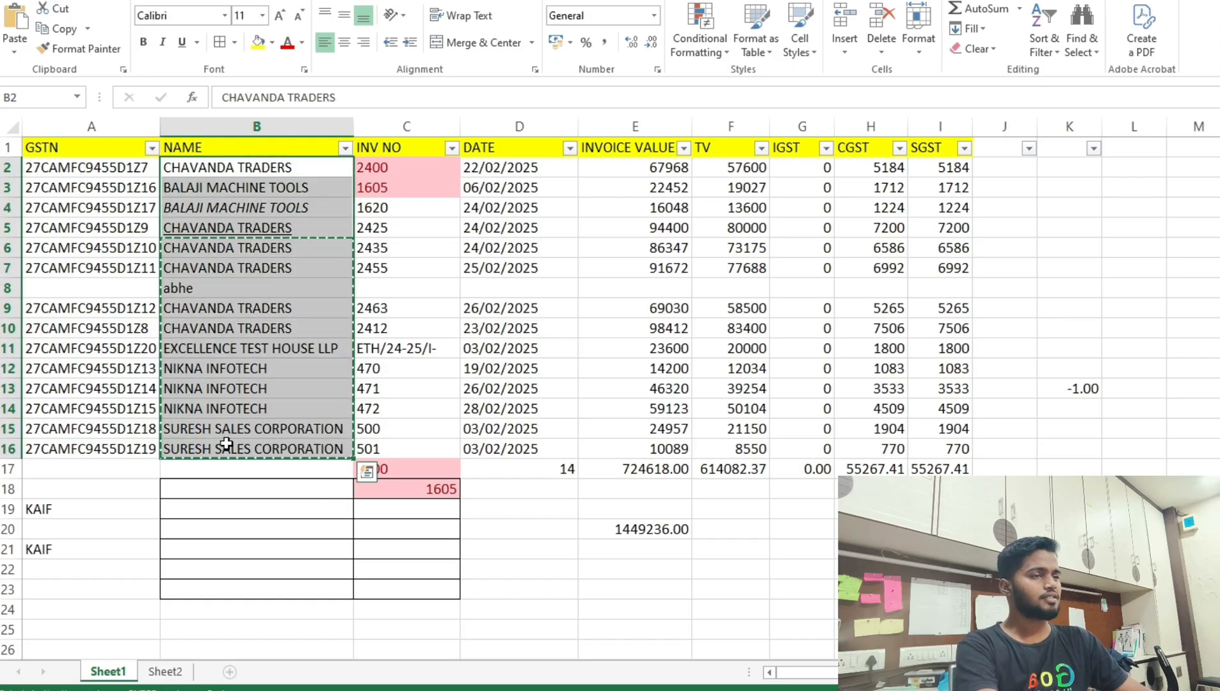
pyautogui.scroll(-7, 240, 426)
pyautogui.click(237, 323)
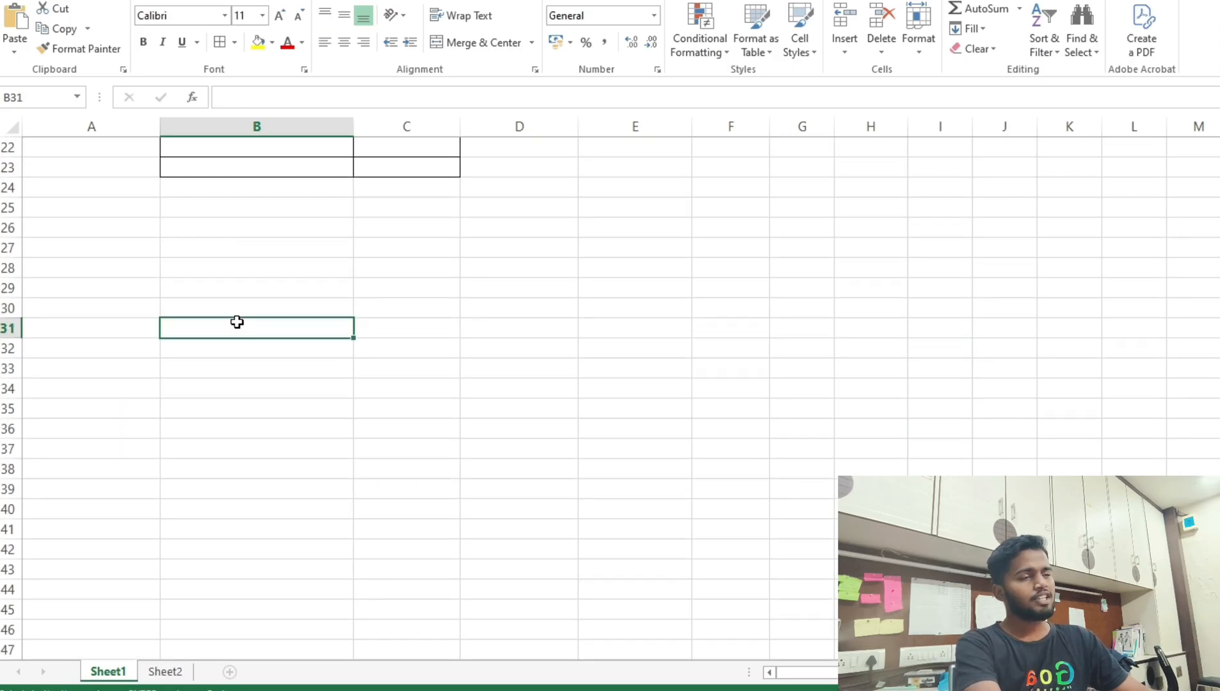
pyautogui.hotkey('ctrl', 'v')
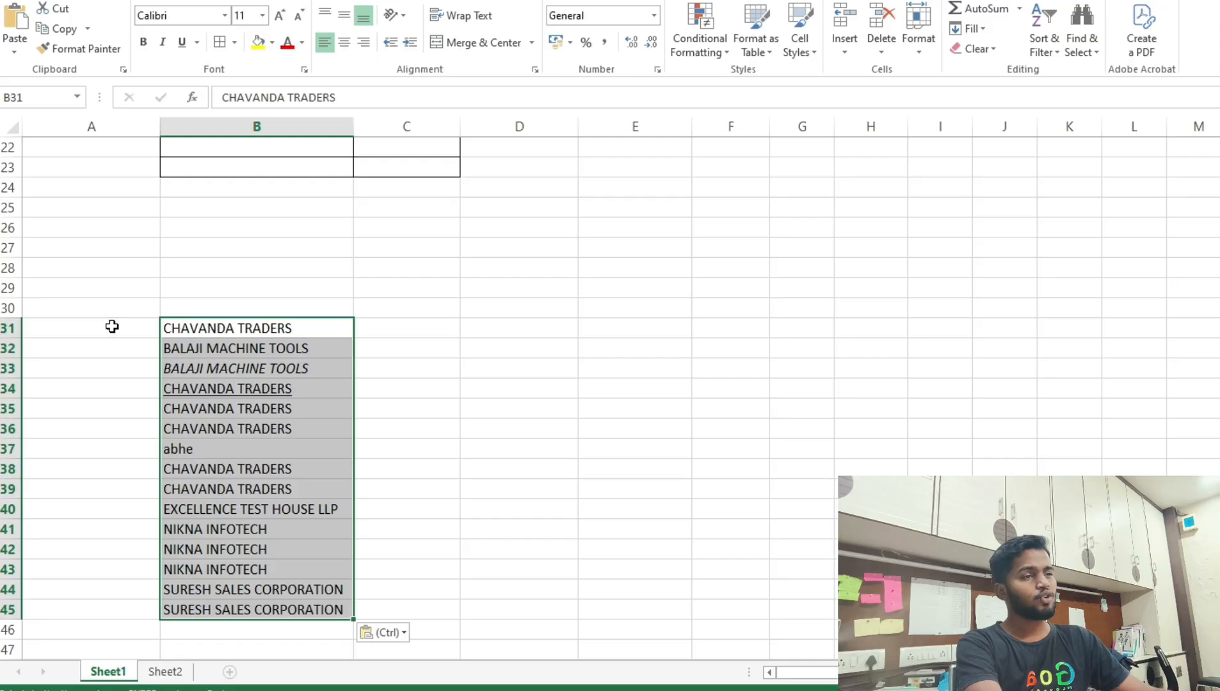
# Custom-sort the pasted rows 31–45 A to Z by the name column.
pyautogui.moveTo(8, 328); pyautogui.dragTo(7, 610)
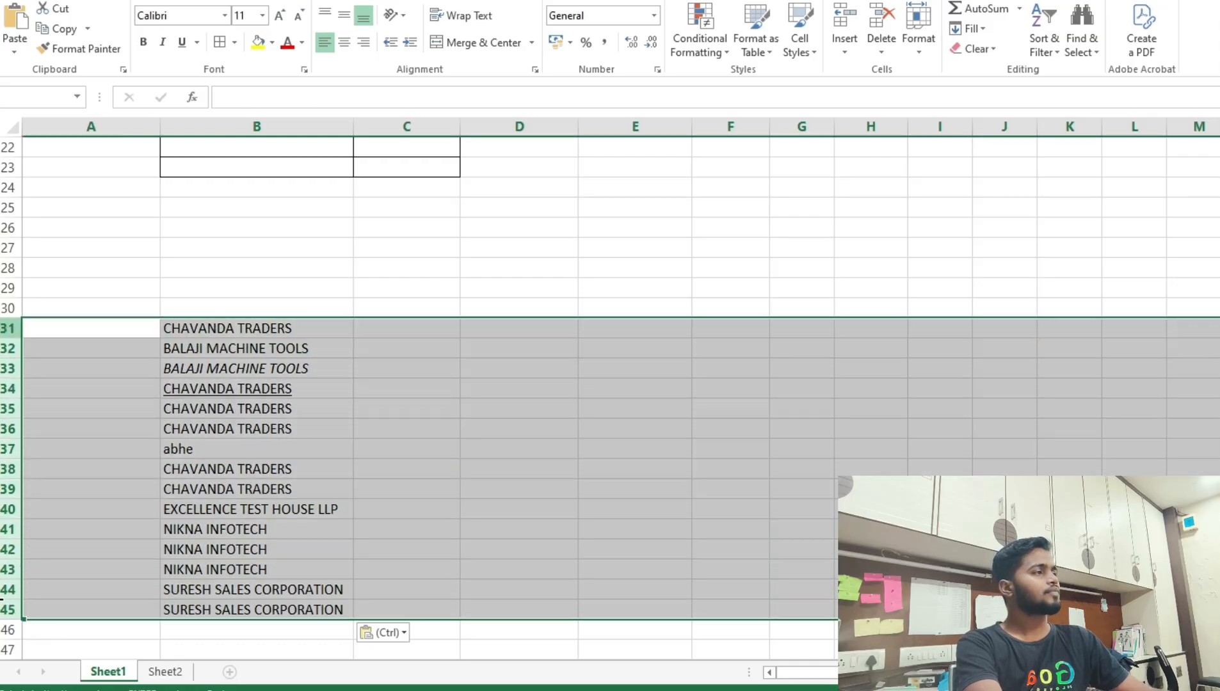
pyautogui.click(1041, 45)
pyautogui.click(1054, 114)
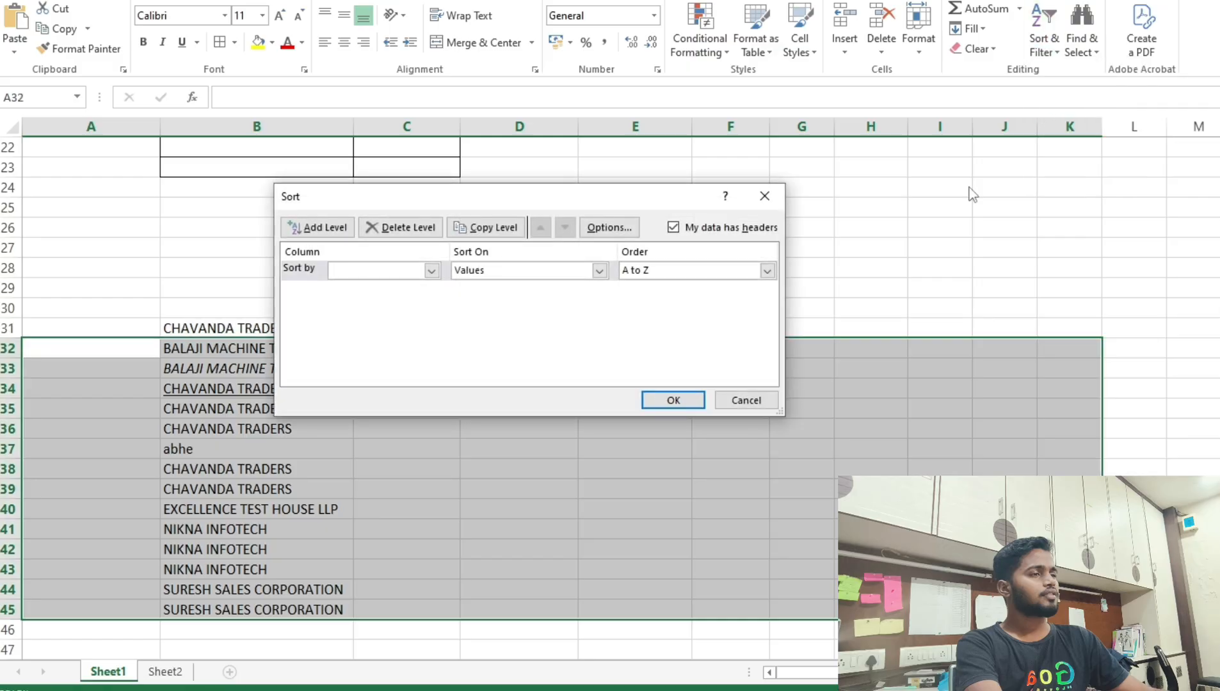
pyautogui.click(431, 270)
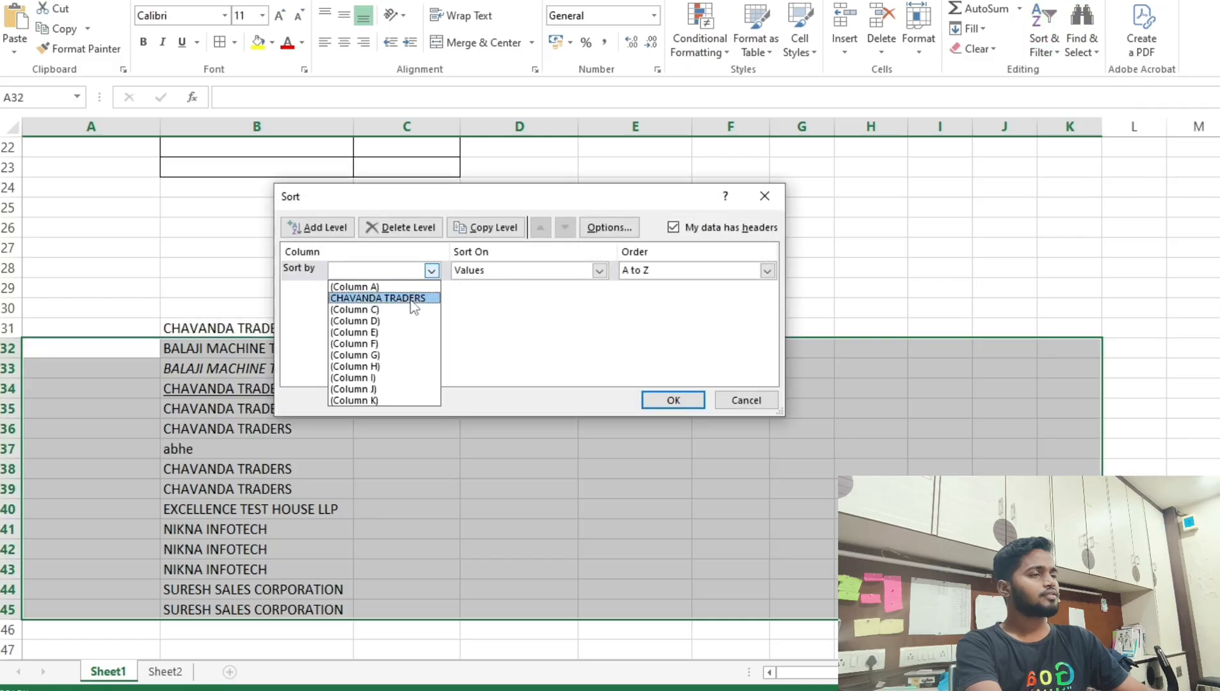
pyautogui.click(413, 299)
pyautogui.click(688, 399)
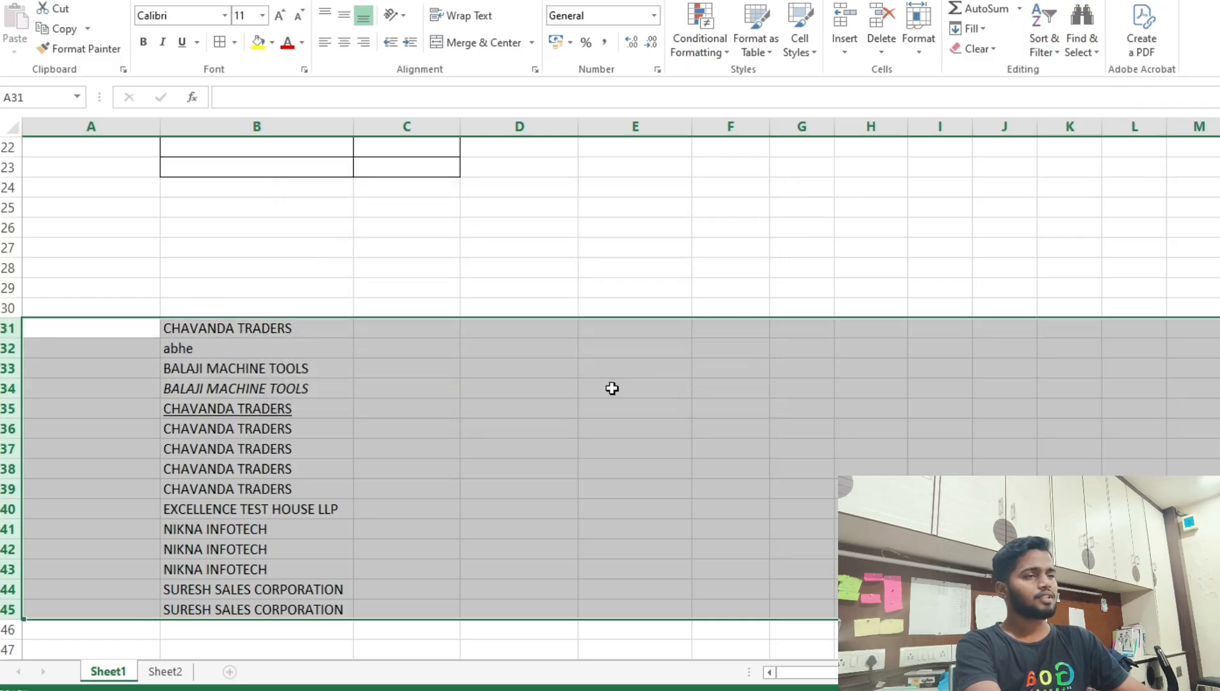
pyautogui.click(249, 346)
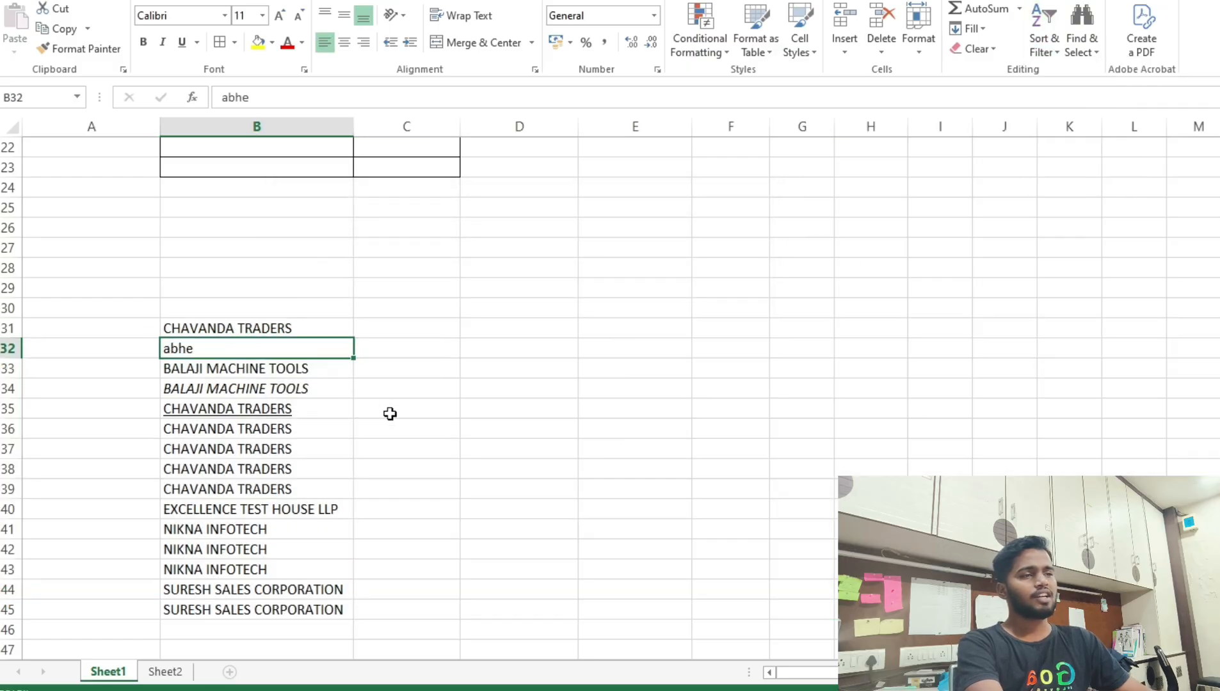
pyautogui.click(296, 329)
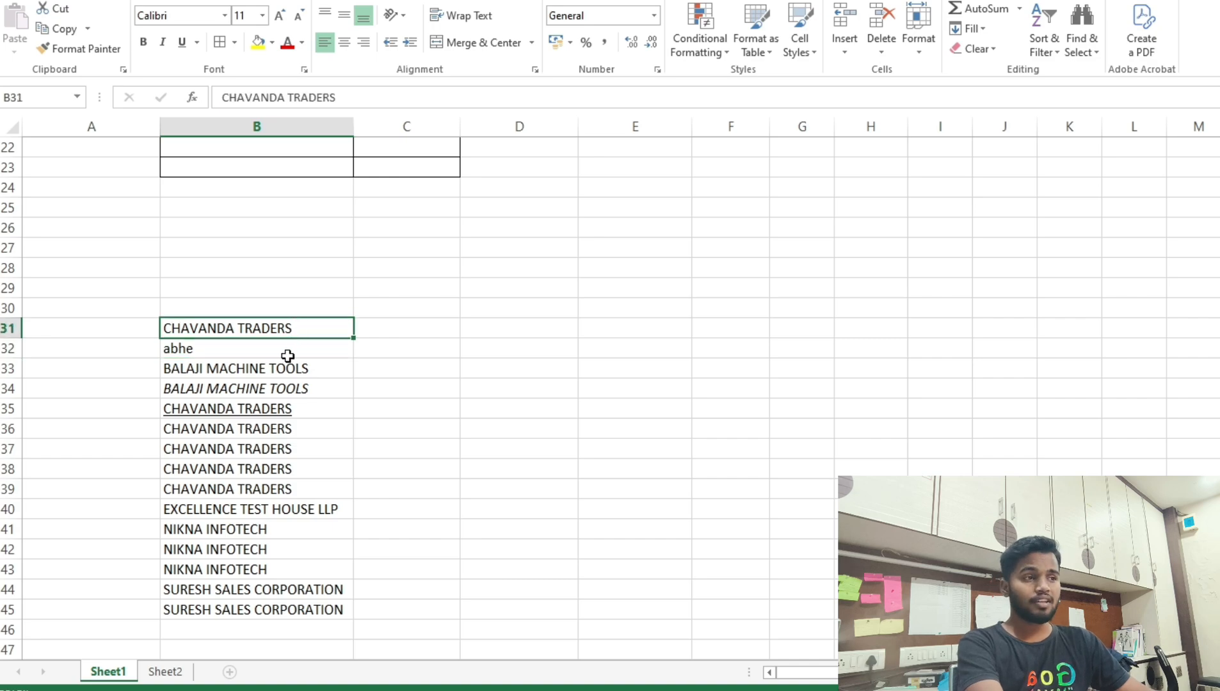
pyautogui.click(286, 346)
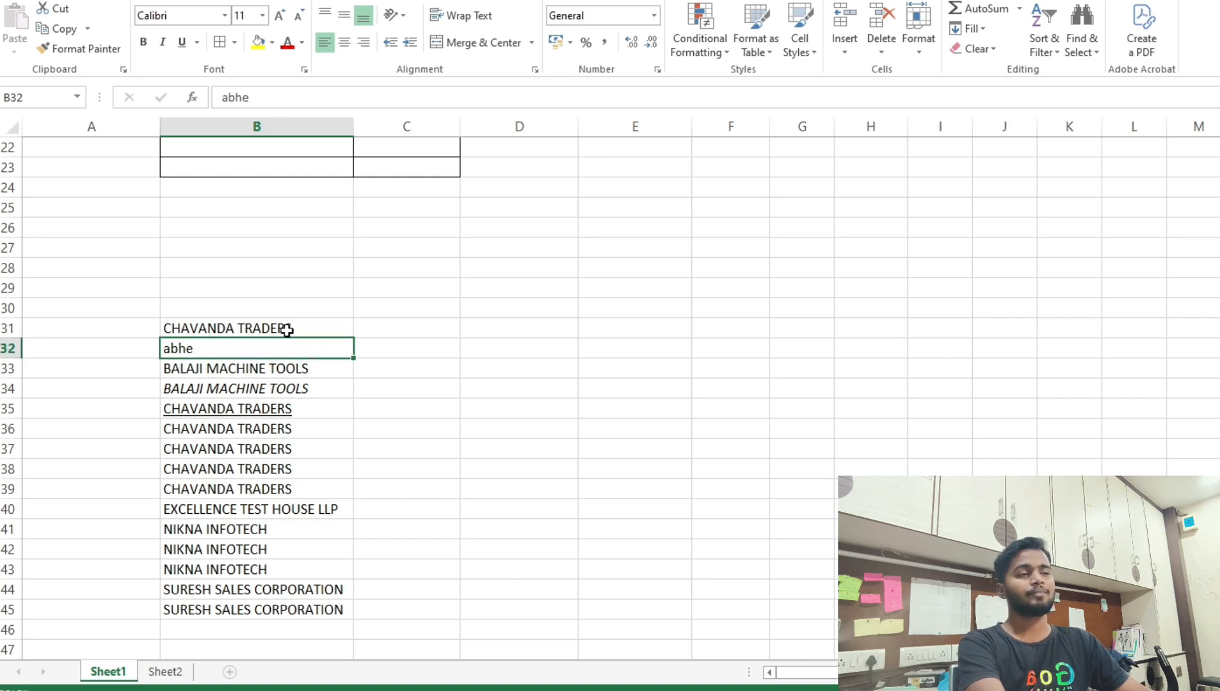
pyautogui.click(286, 328)
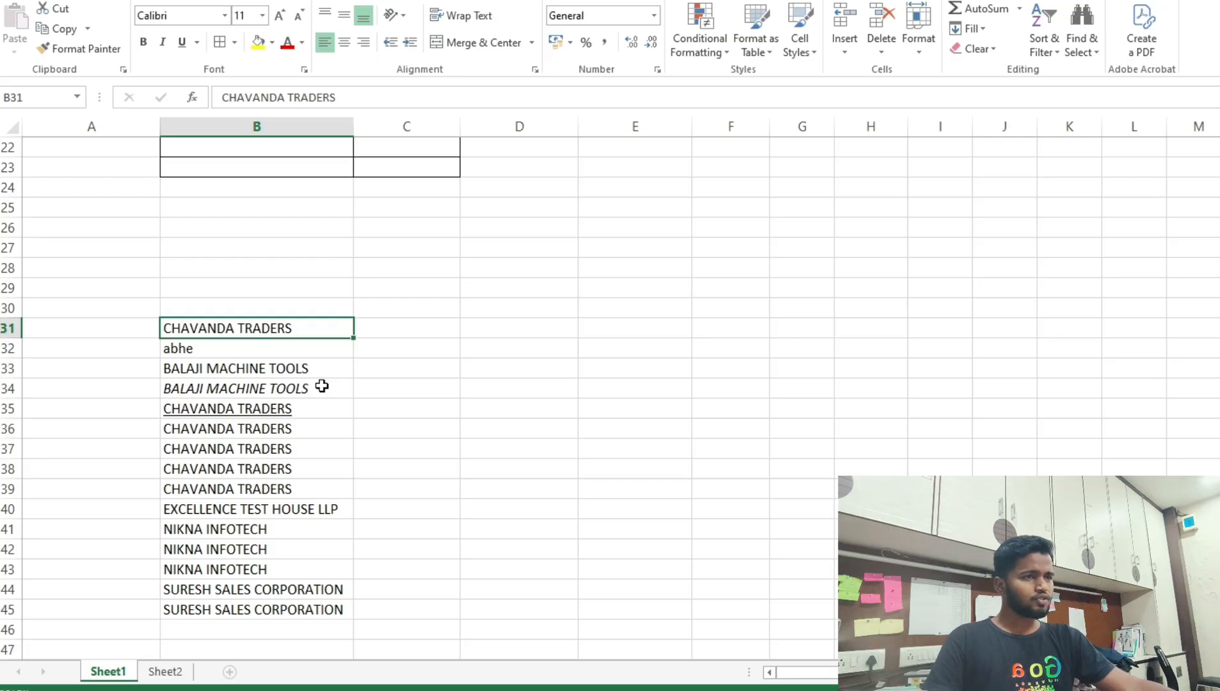
# Sort rows 31–45 again with the same Custom Sort settings.
pyautogui.moveTo(11, 335); pyautogui.dragTo(9, 613)
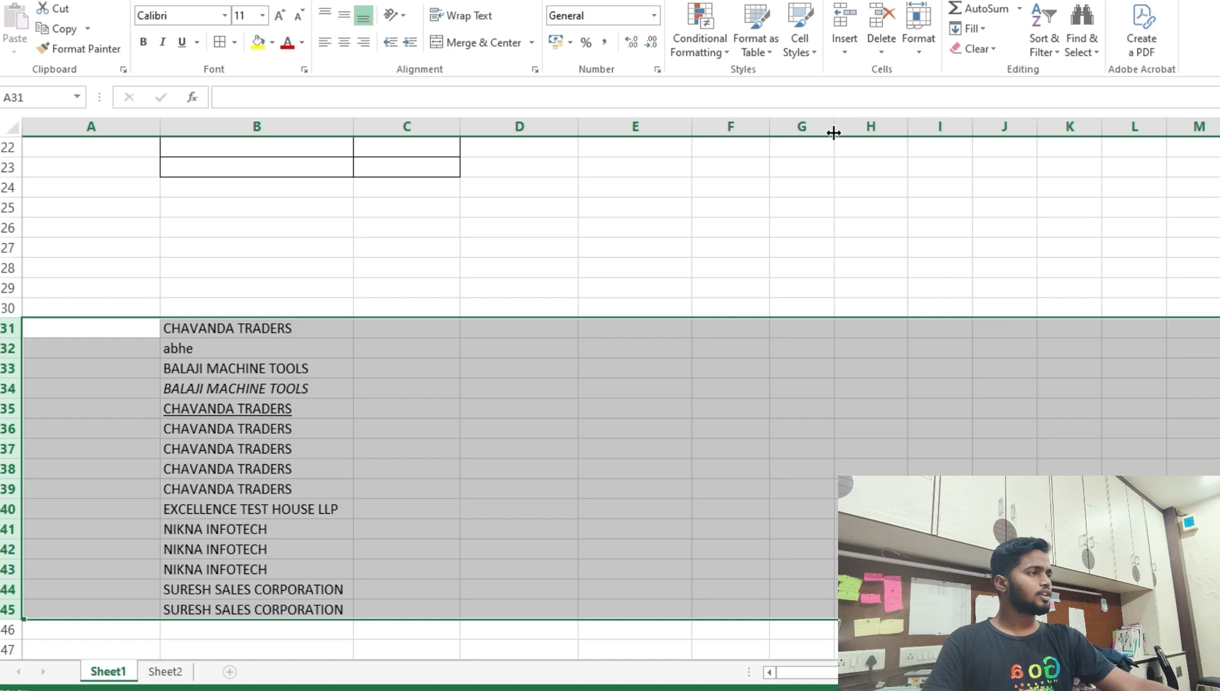
pyautogui.click(1042, 45)
pyautogui.click(1064, 117)
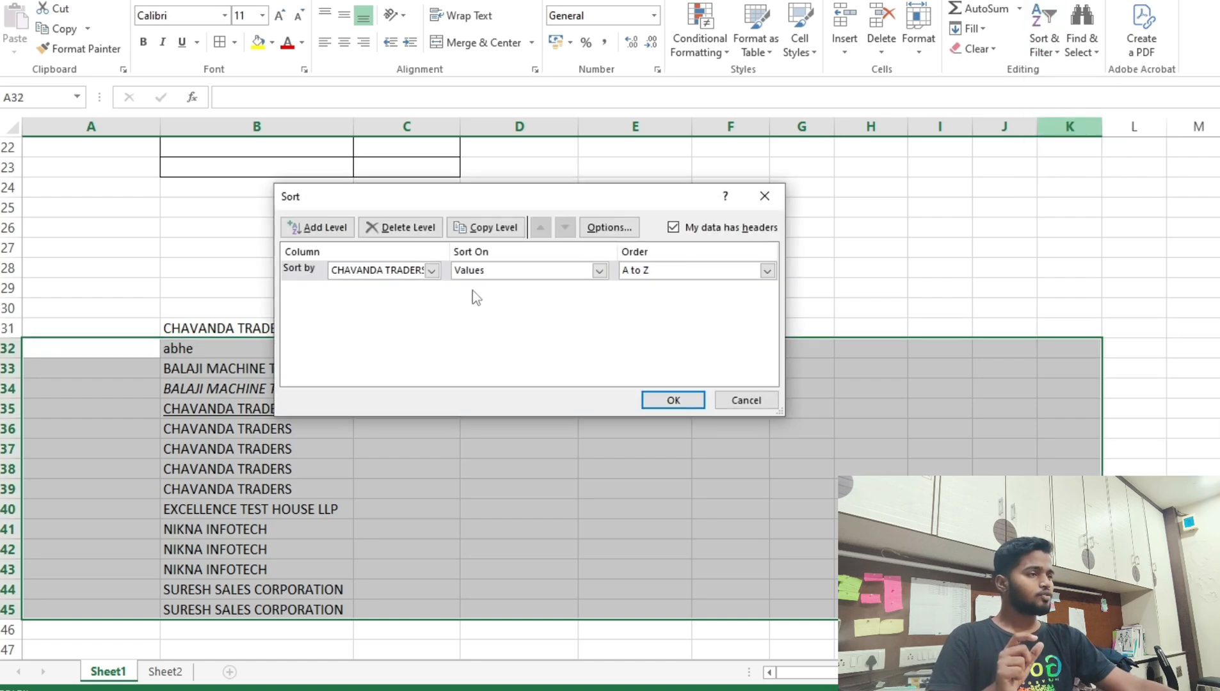
pyautogui.click(679, 402)
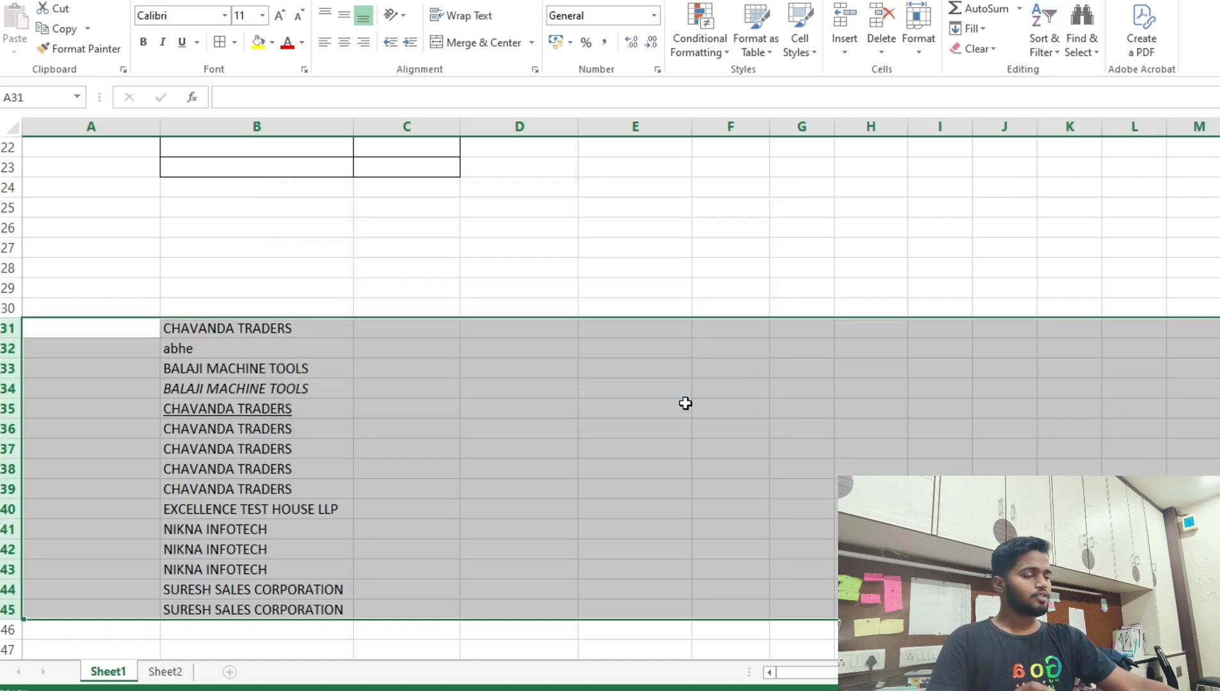
# Delete CHAVANDA TRADERS from B31, leaving the sorted names in B32:B45.
pyautogui.click(317, 330)
pyautogui.press('Delete')
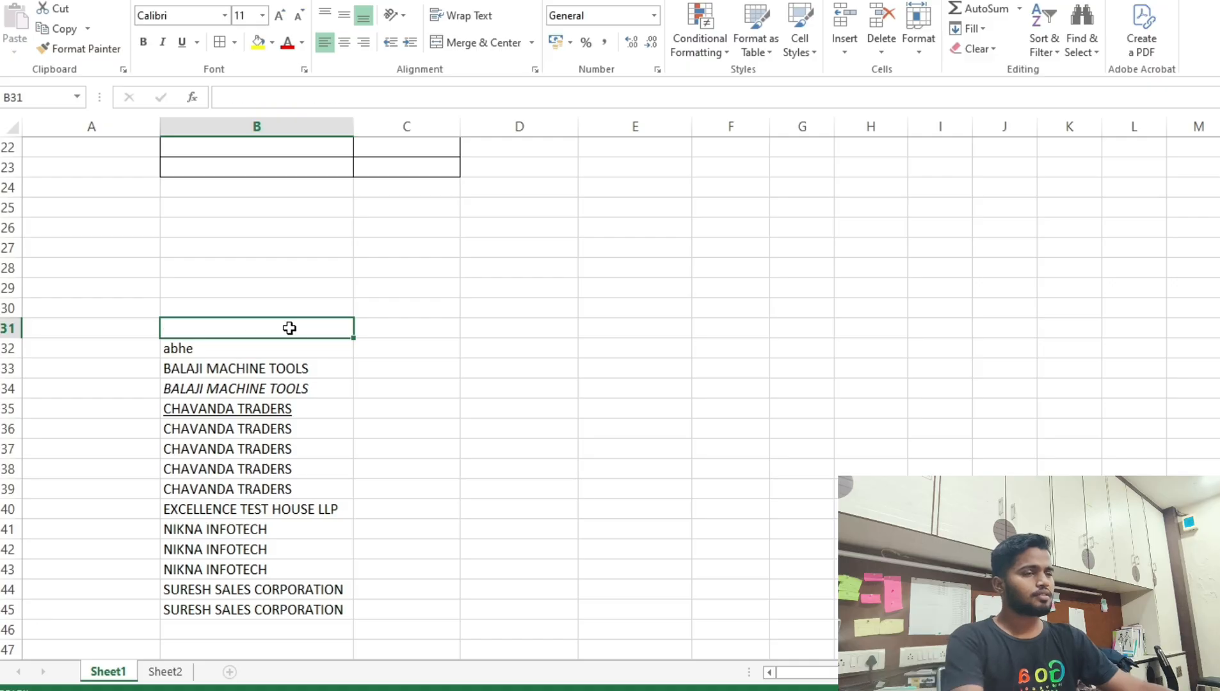
pyautogui.click(250, 361)
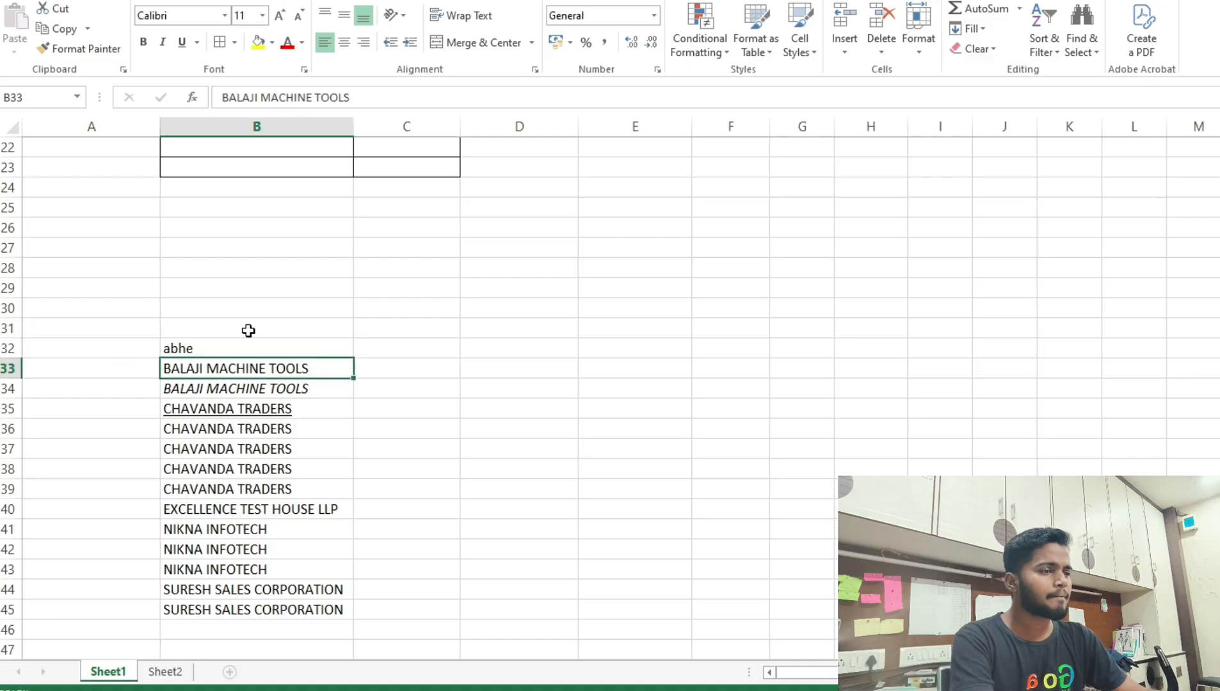
pyautogui.moveTo(221, 349); pyautogui.dragTo(222, 606)
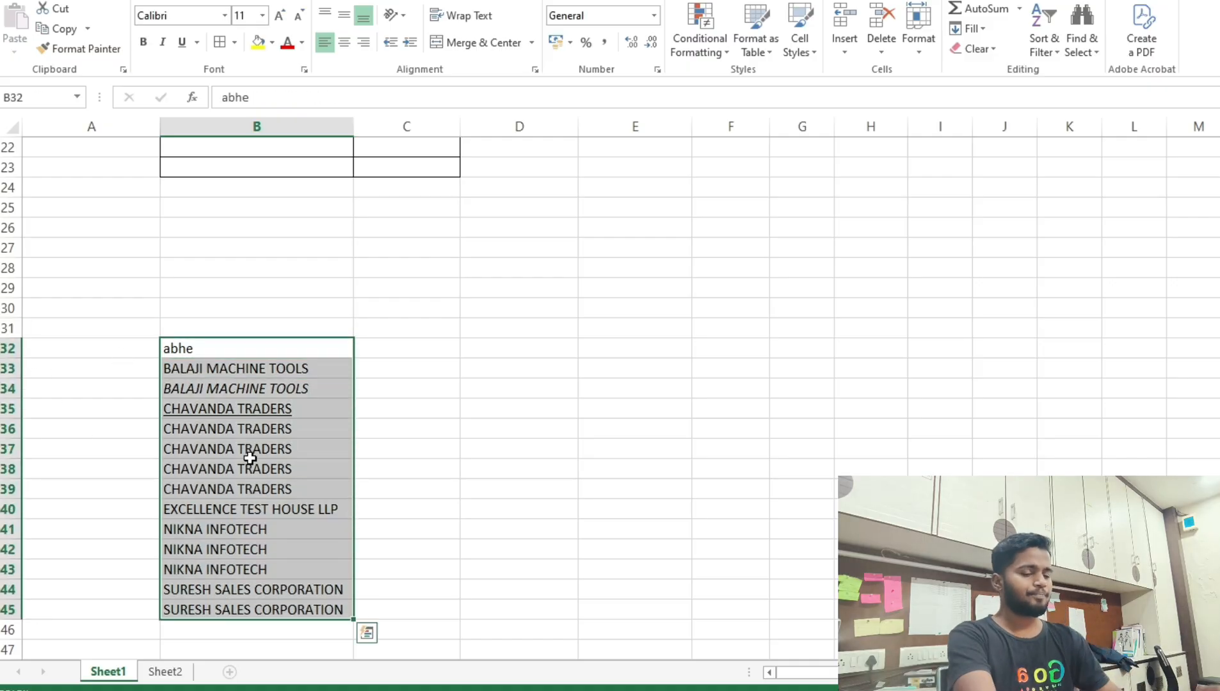
pyautogui.click(243, 348)
pyautogui.press('Down')
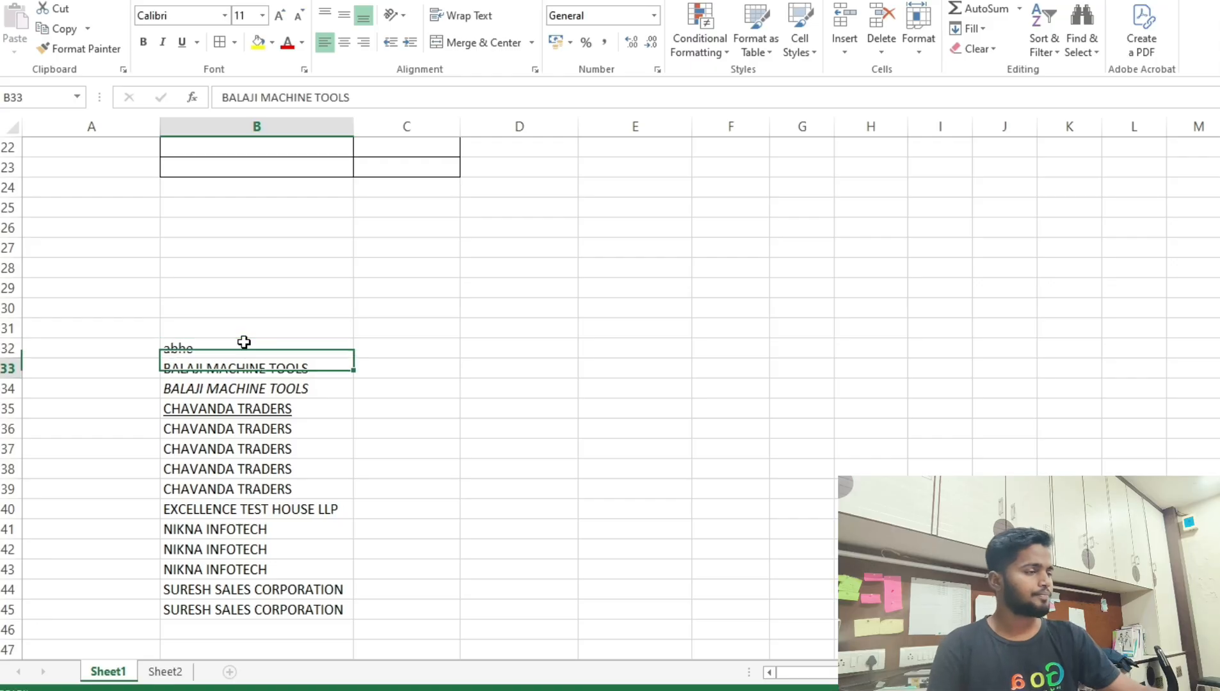
pyautogui.scroll(7, 307, 341)
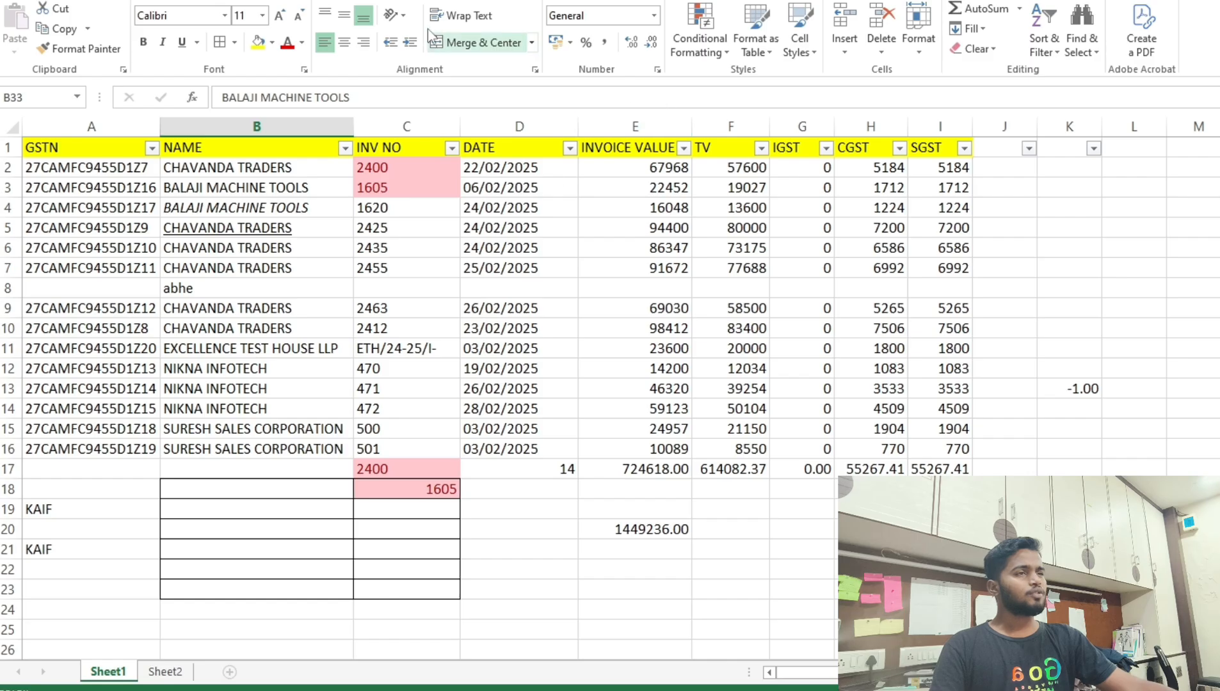
# Bring up the Review ribbon with its sheet protection tools.
pyautogui.click(404, 0)
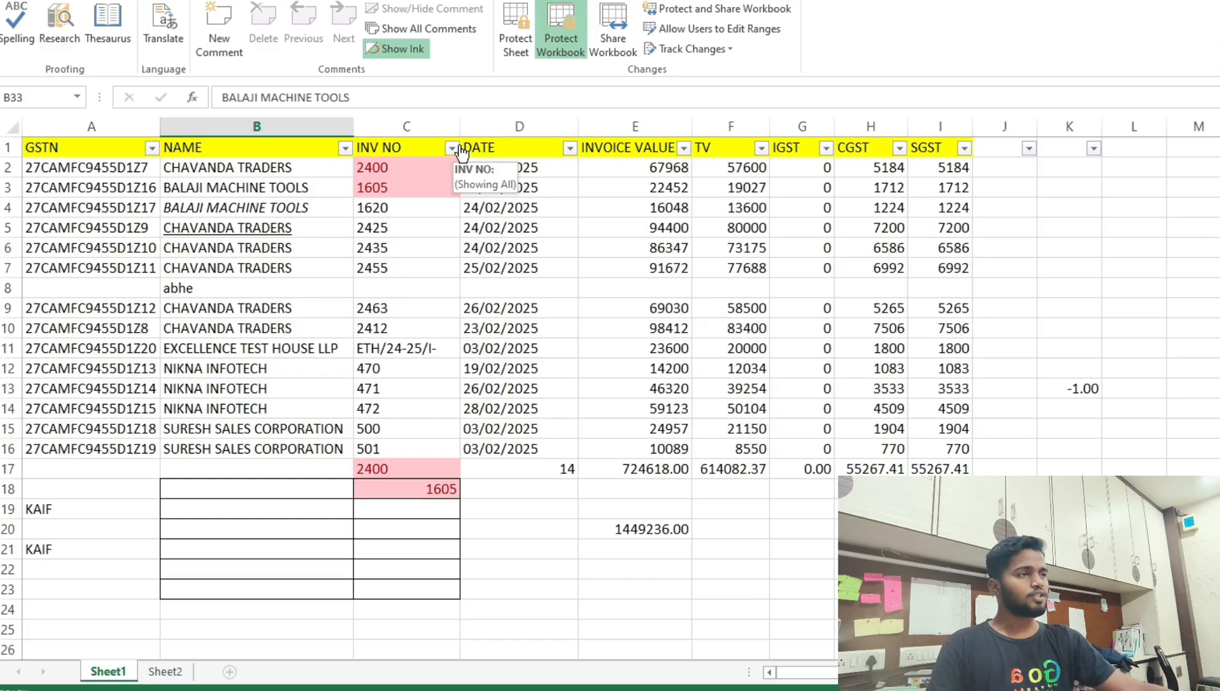
# Protect Sheet1 with a password, entering it again to confirm.
pyautogui.click(518, 59)
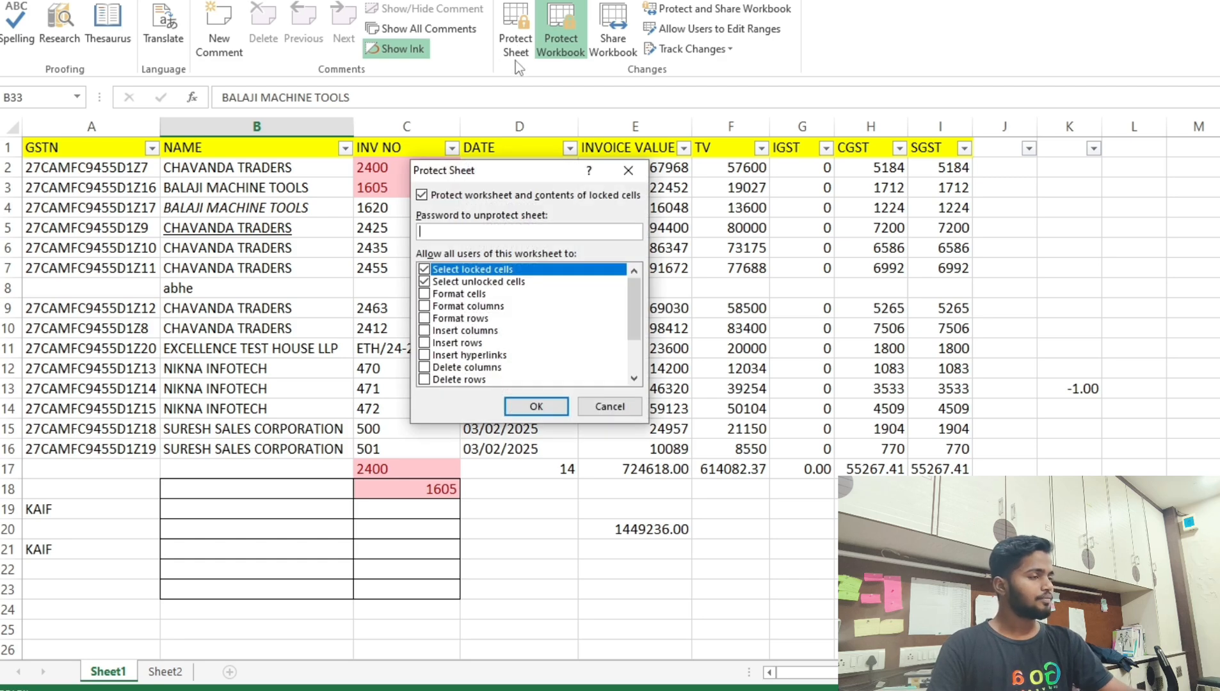
pyautogui.write('1234')
pyautogui.press('Return')
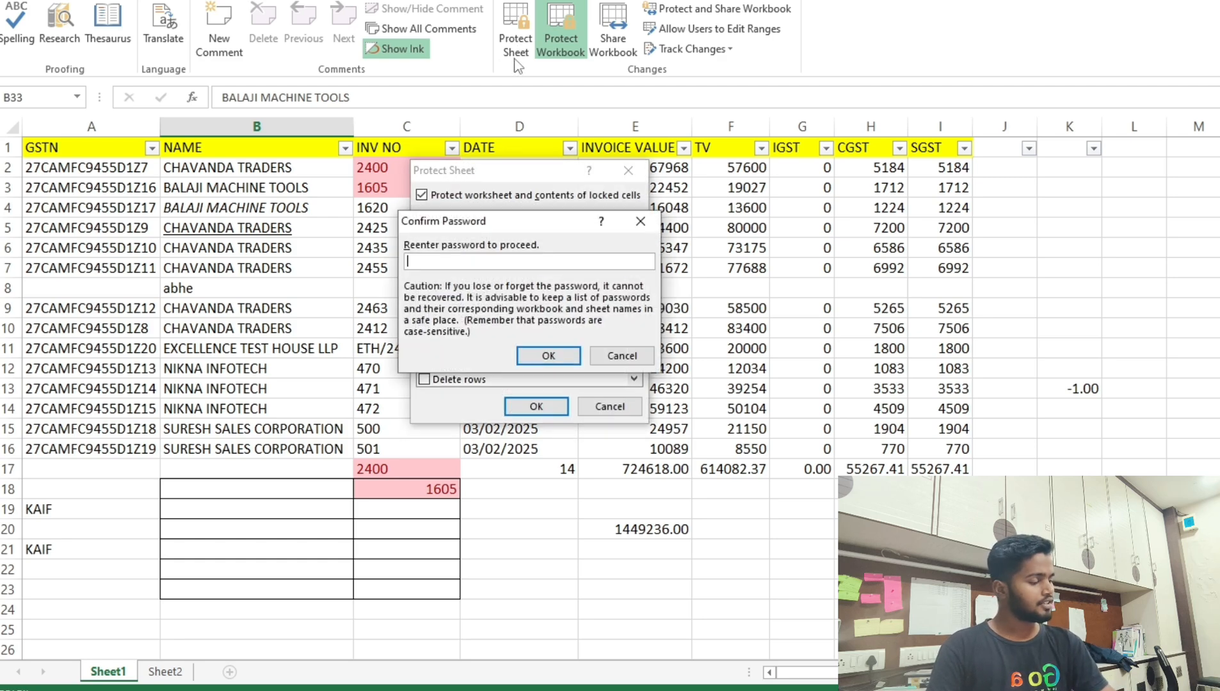
pyautogui.write('123')
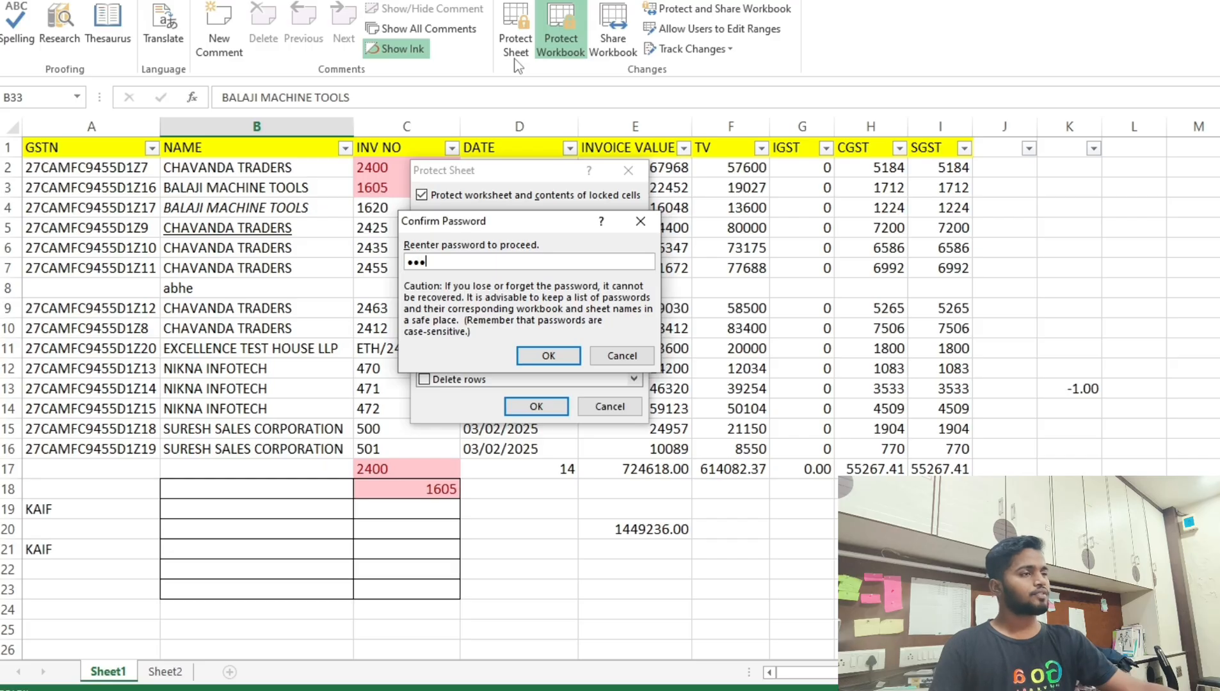
pyautogui.press('Return')
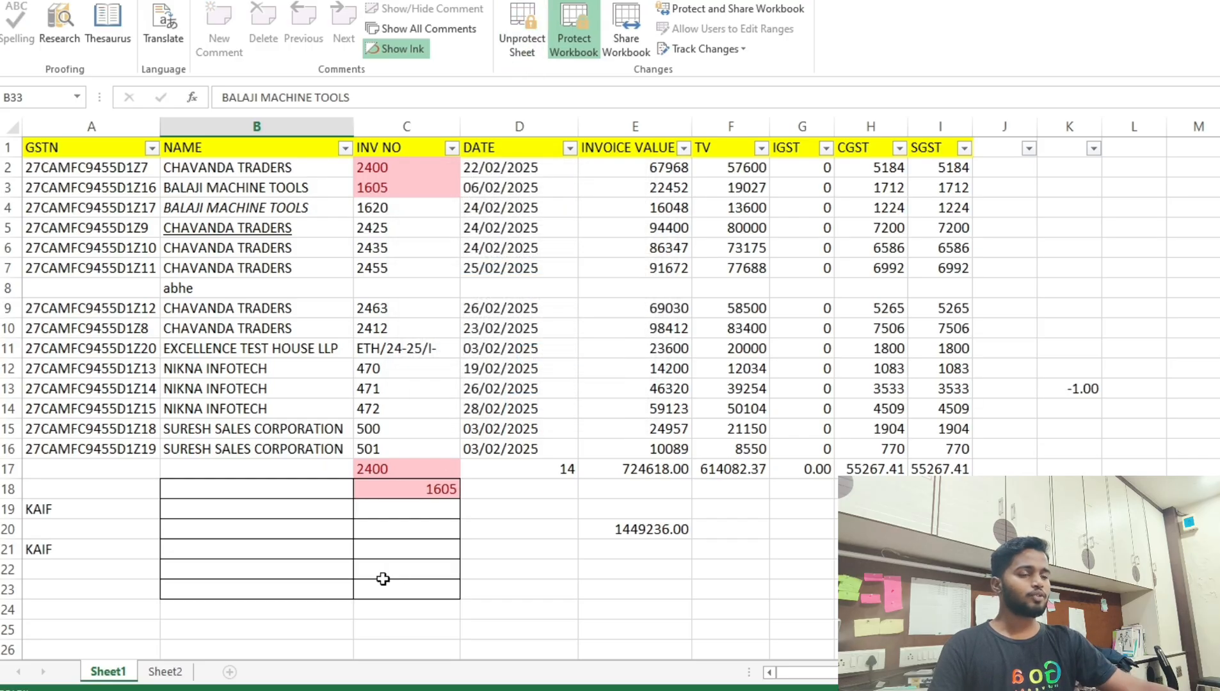
pyautogui.rightClick(105, 672)
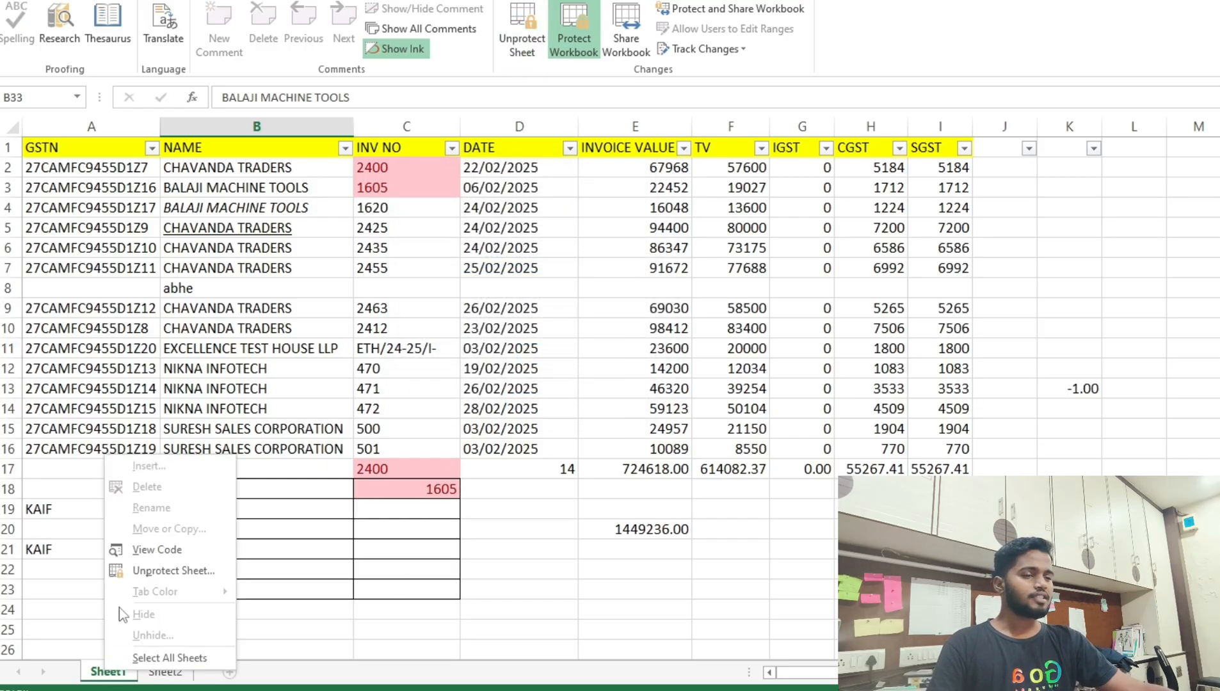
# Unprotect Sheet1 by entering its password.
pyautogui.click(157, 674)
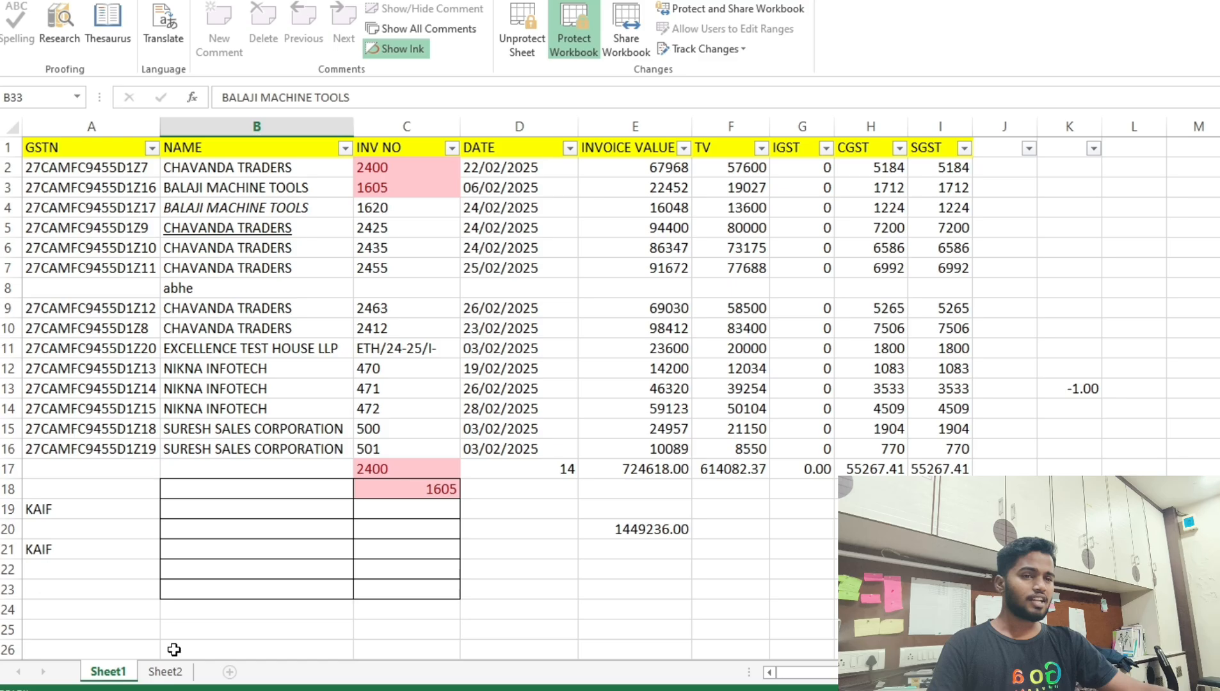
pyautogui.rightClick(116, 674)
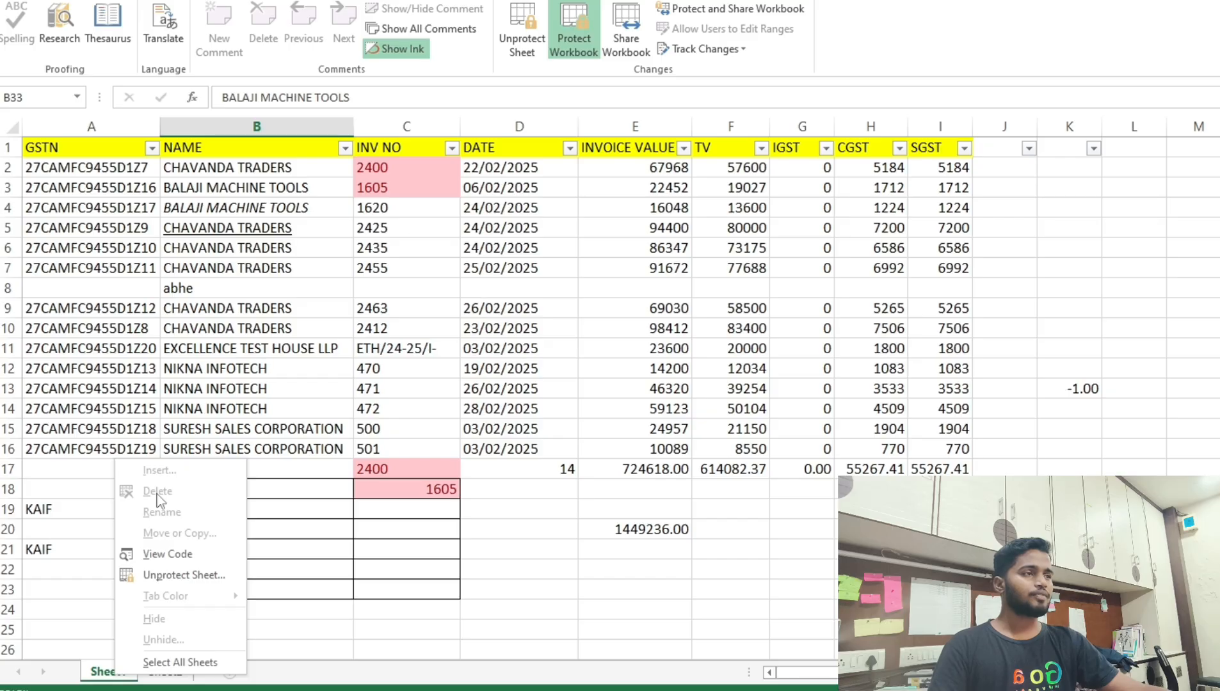
pyautogui.click(512, 46)
pyautogui.write('123')
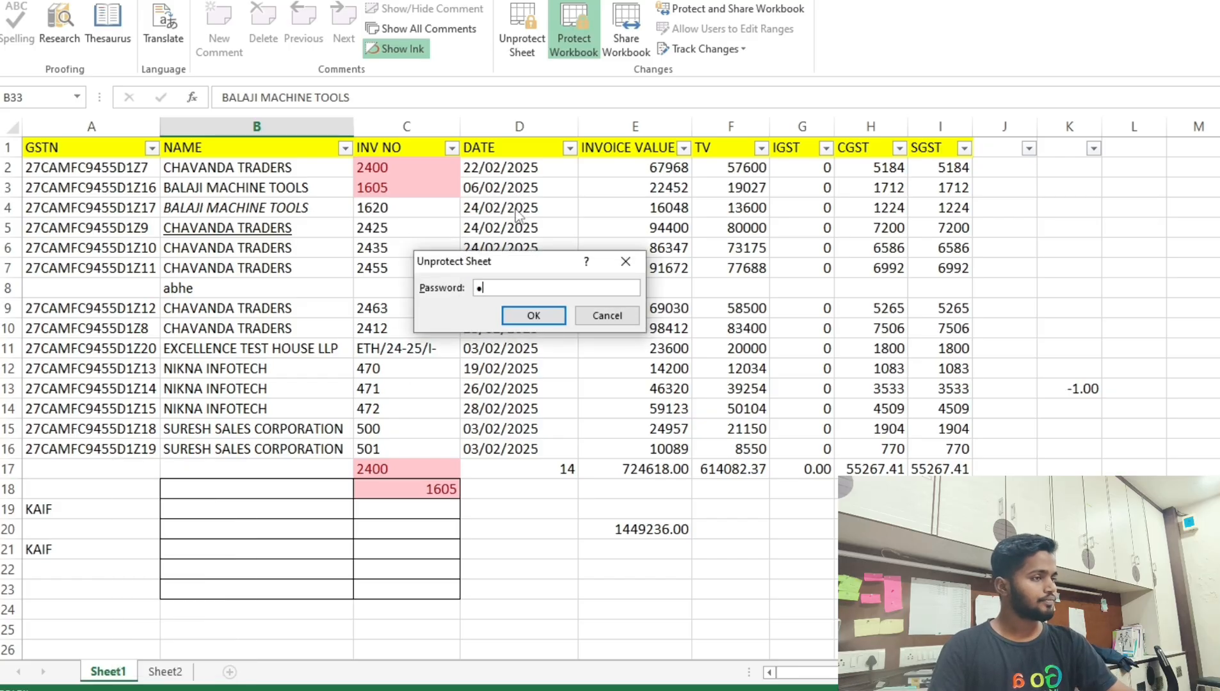
pyautogui.write('4')
pyautogui.press('Return')
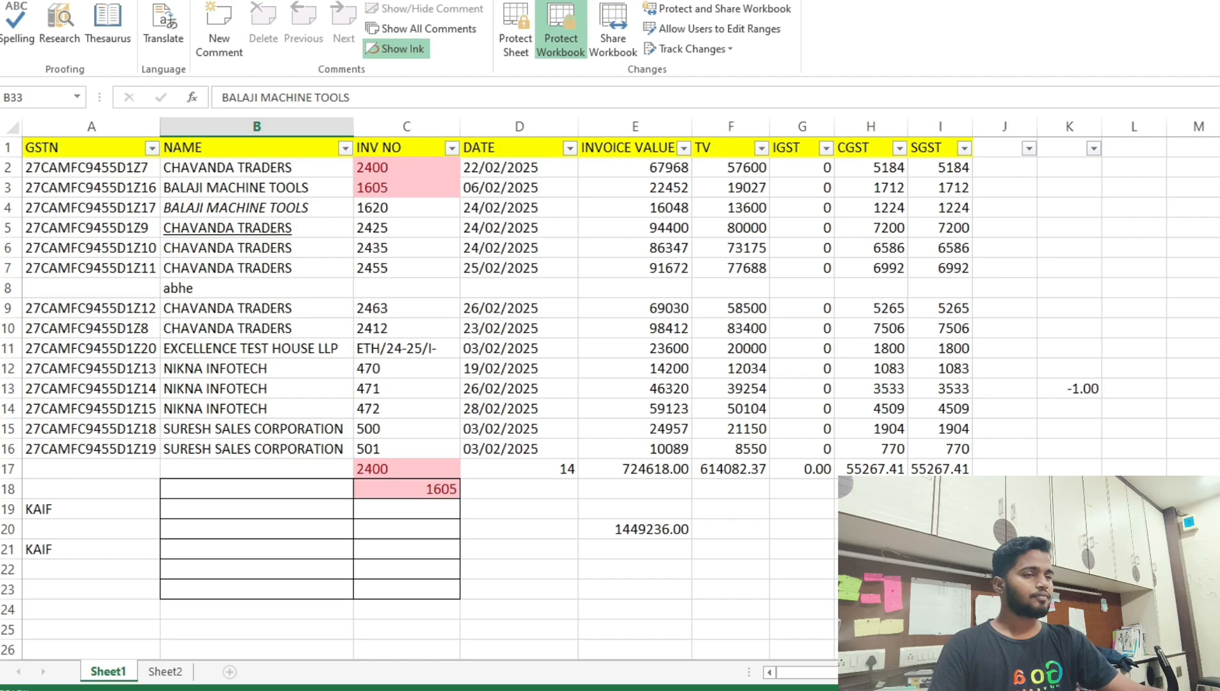
# Remove the workbook protection by entering its password.
pyautogui.rightClick(96, 673)
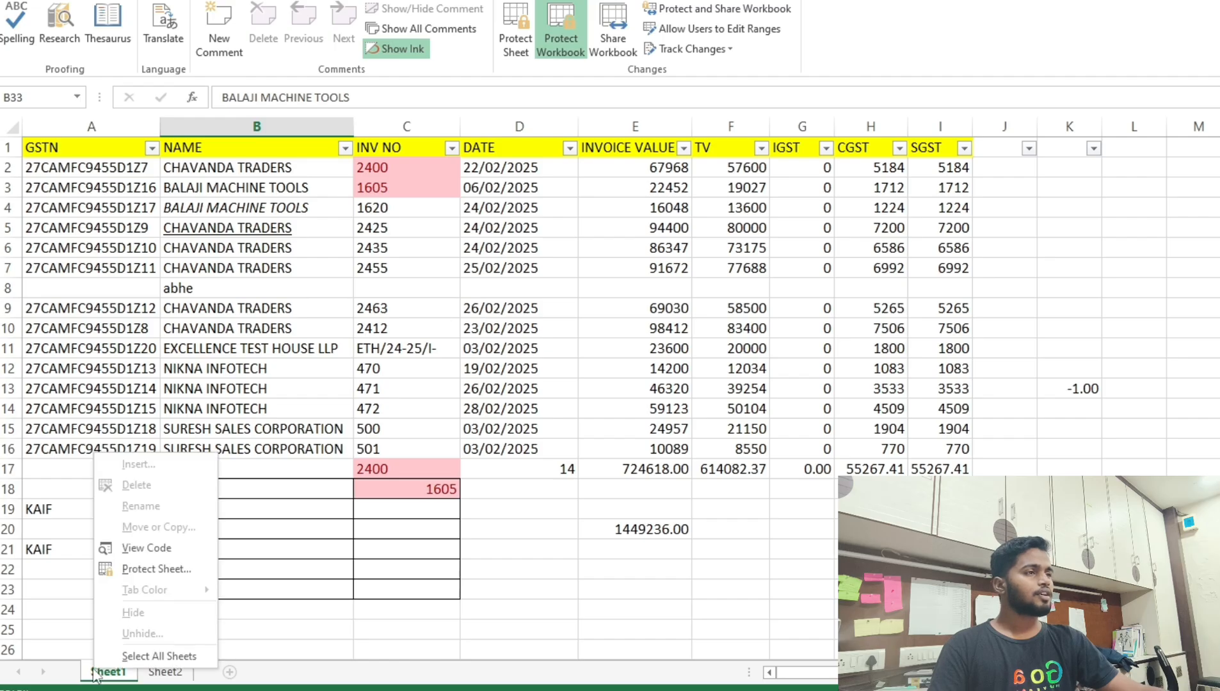
pyautogui.click(558, 54)
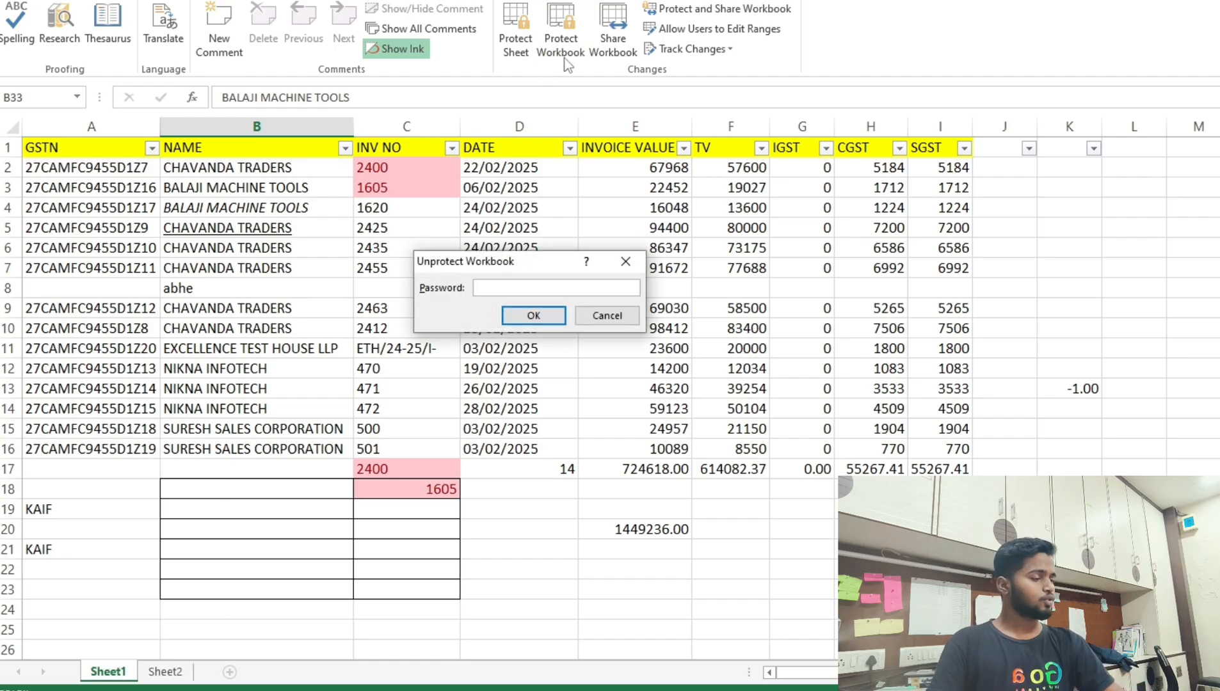
pyautogui.write('1234')
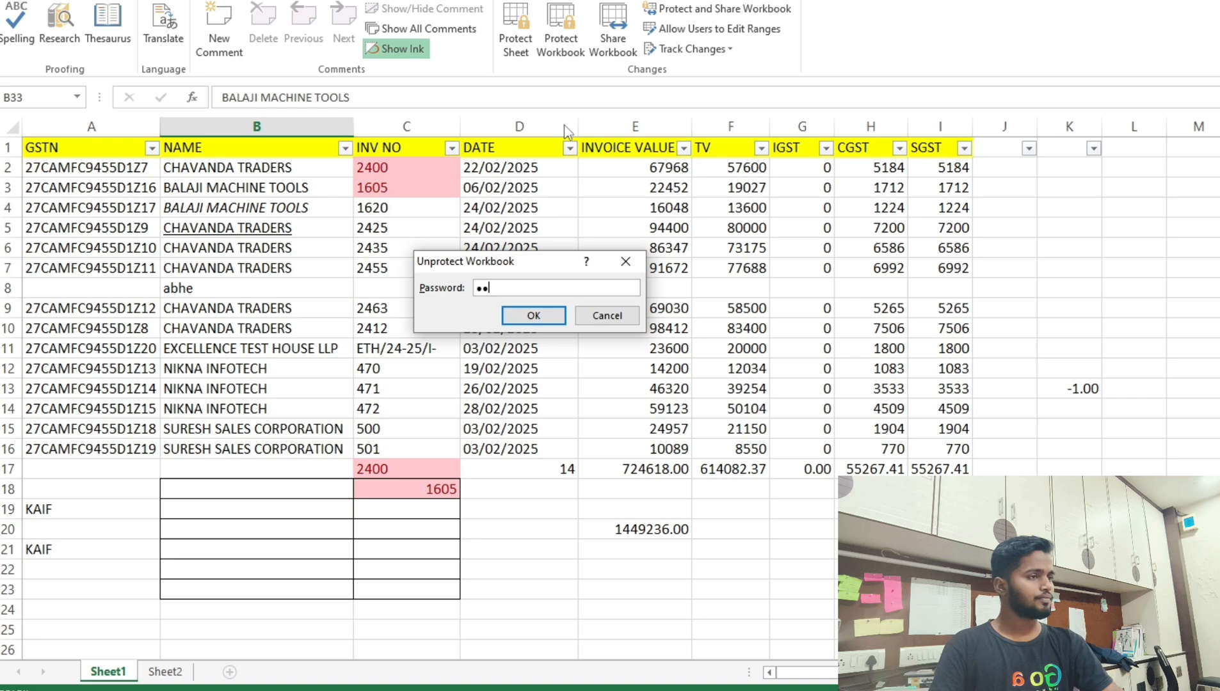
pyautogui.press('Return')
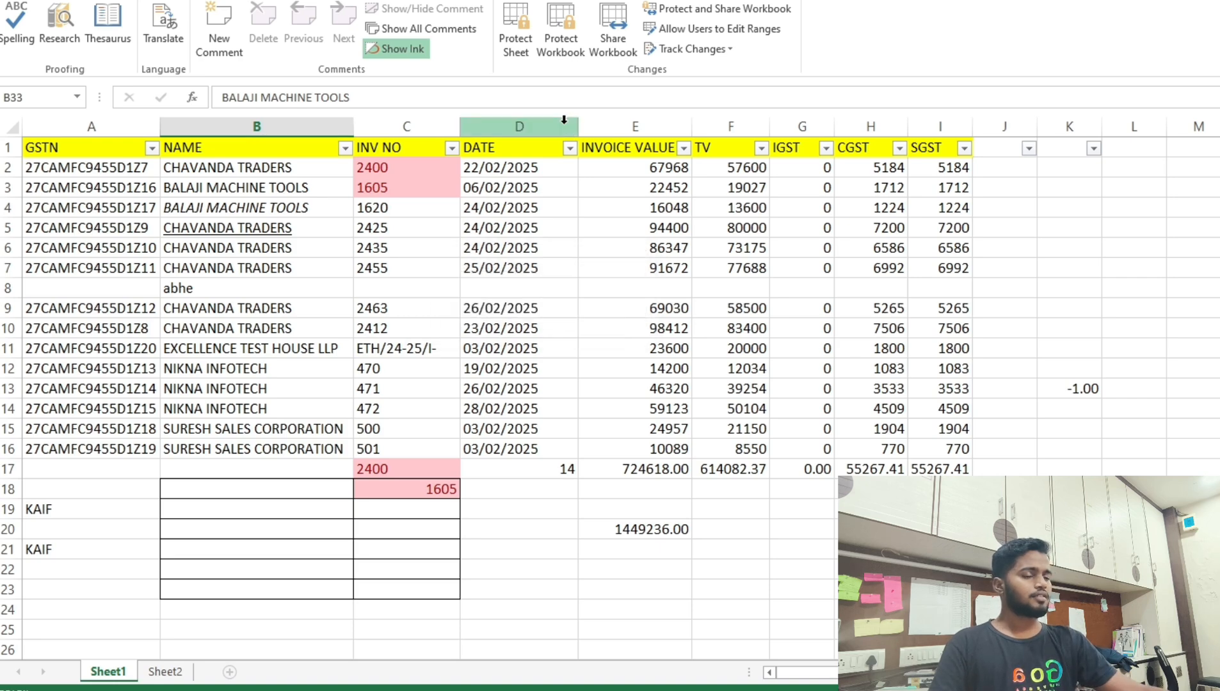
pyautogui.rightClick(114, 672)
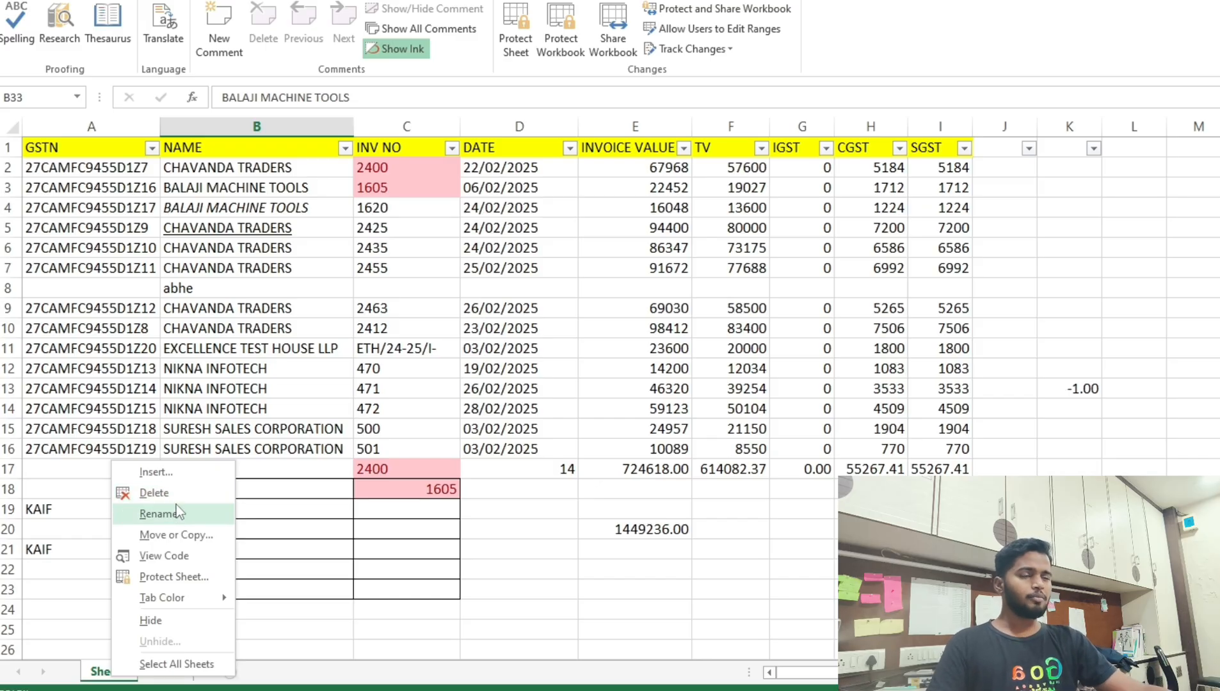
pyautogui.press('Escape')
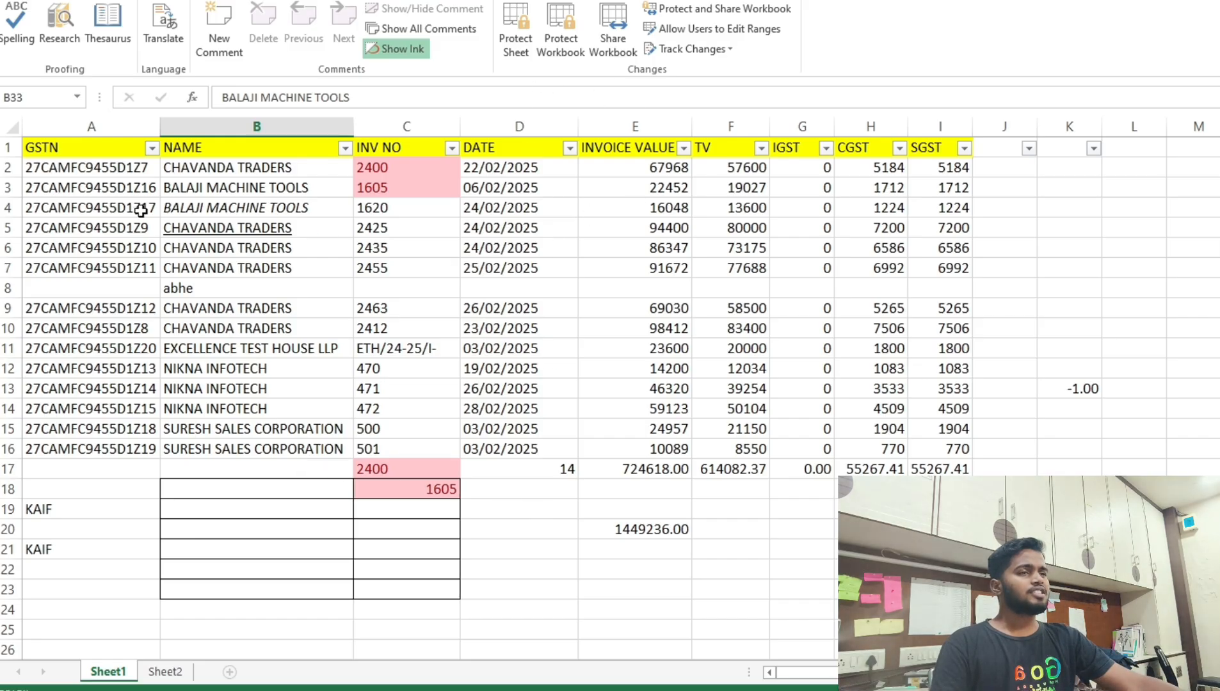
pyautogui.click(57, 156)
pyautogui.click(210, 150)
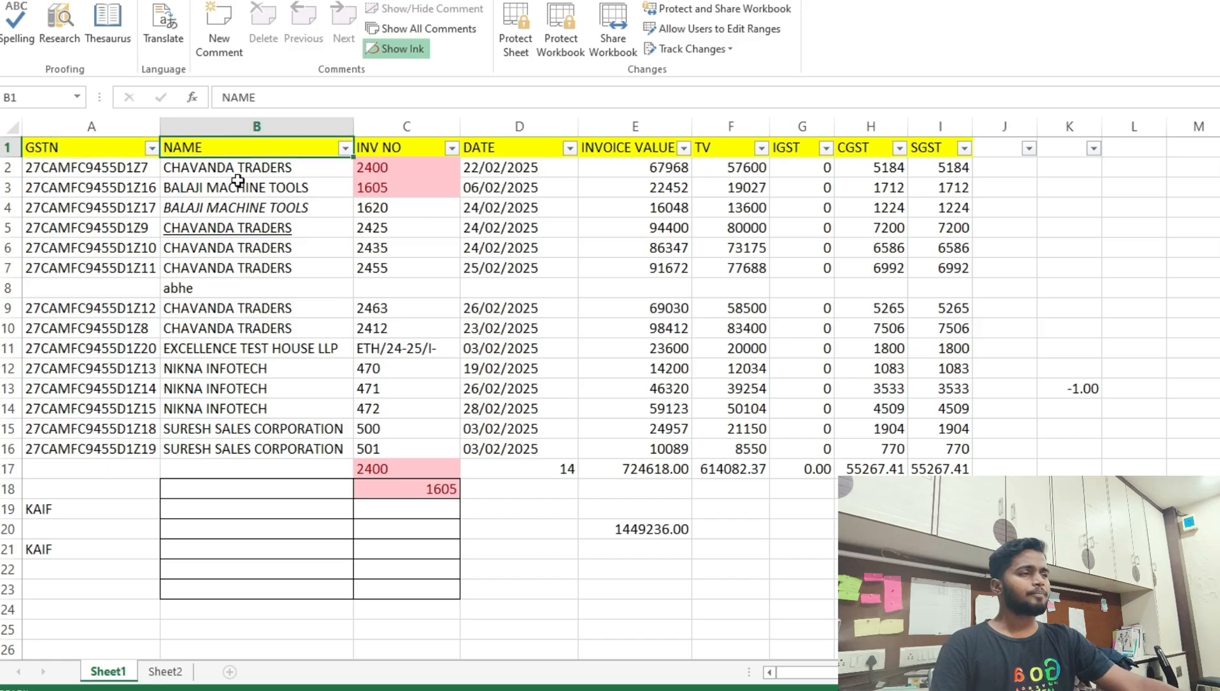
pyautogui.click(375, 155)
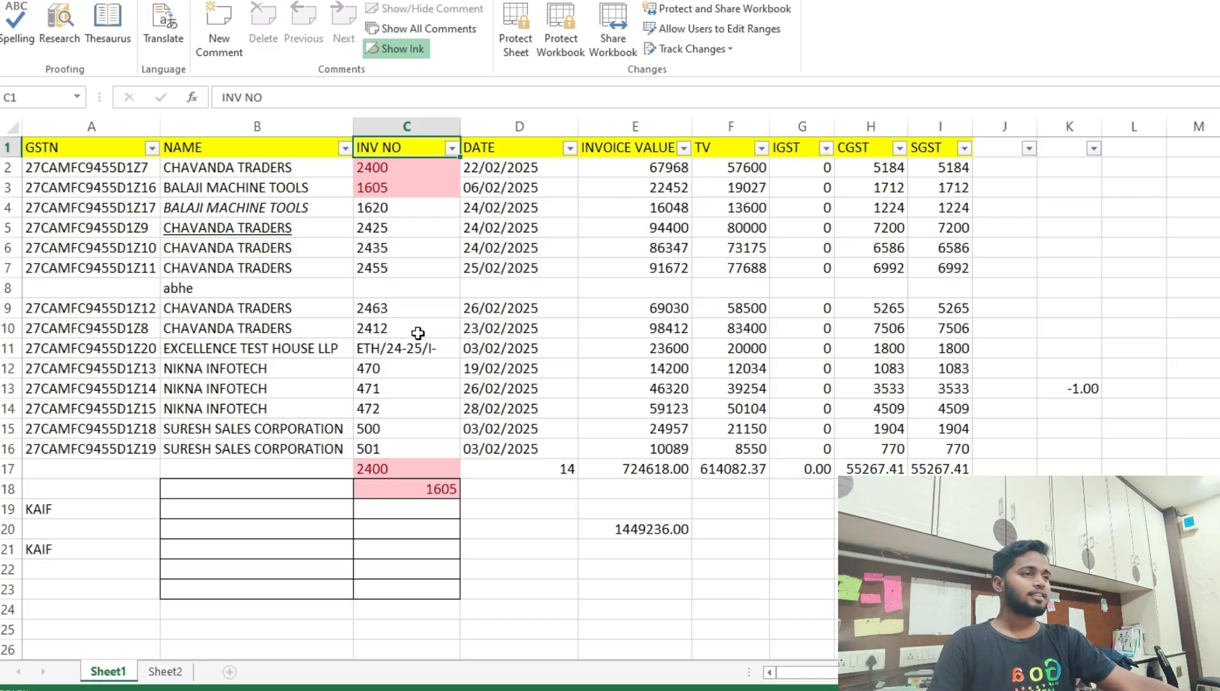
pyautogui.click(63, 148)
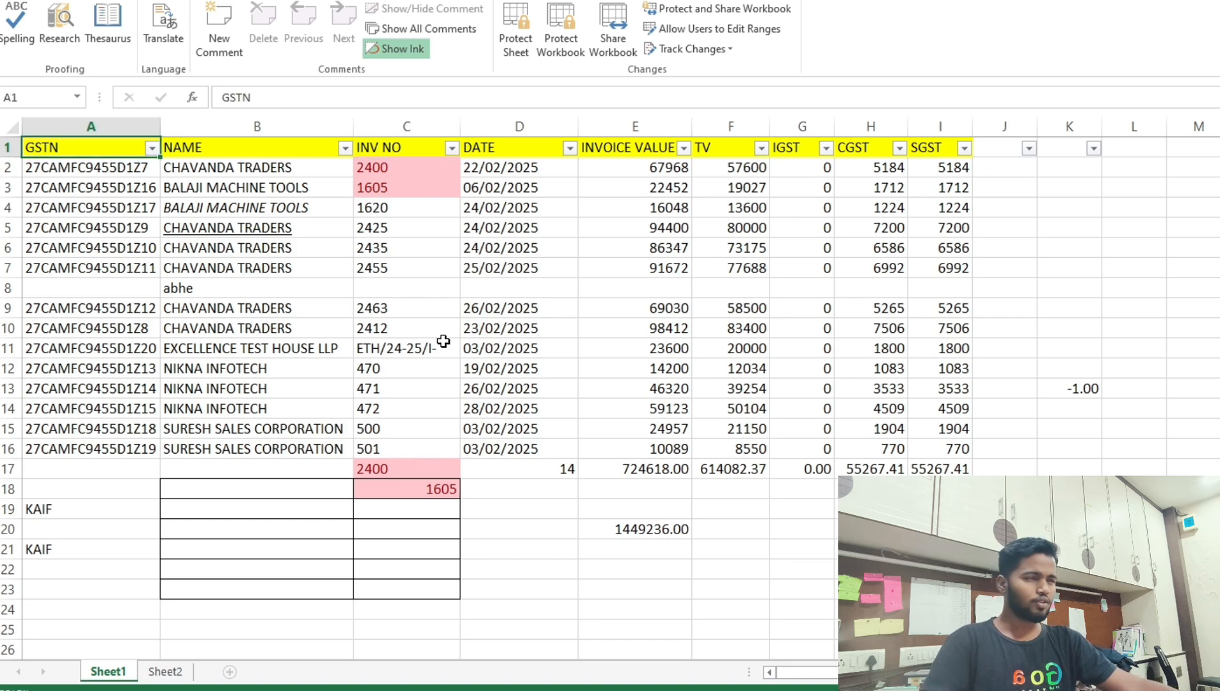
pyautogui.scroll(-5, 446, 323)
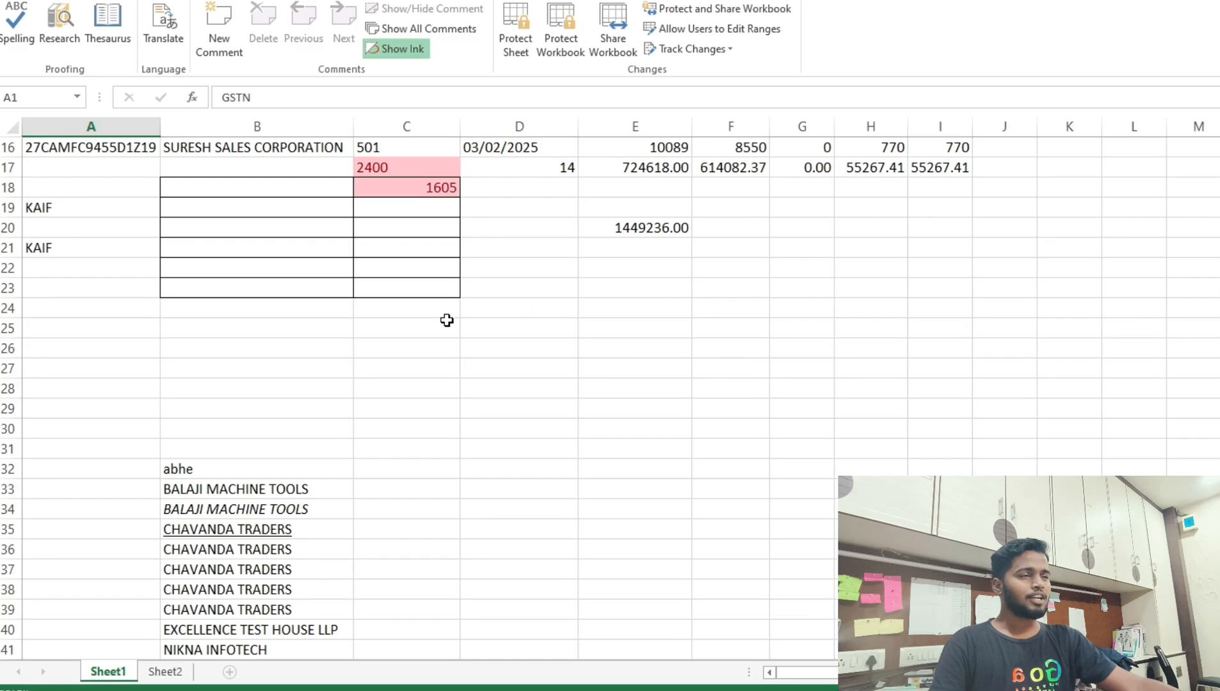
pyautogui.scroll(3, 446, 320)
pyautogui.click(99, 213)
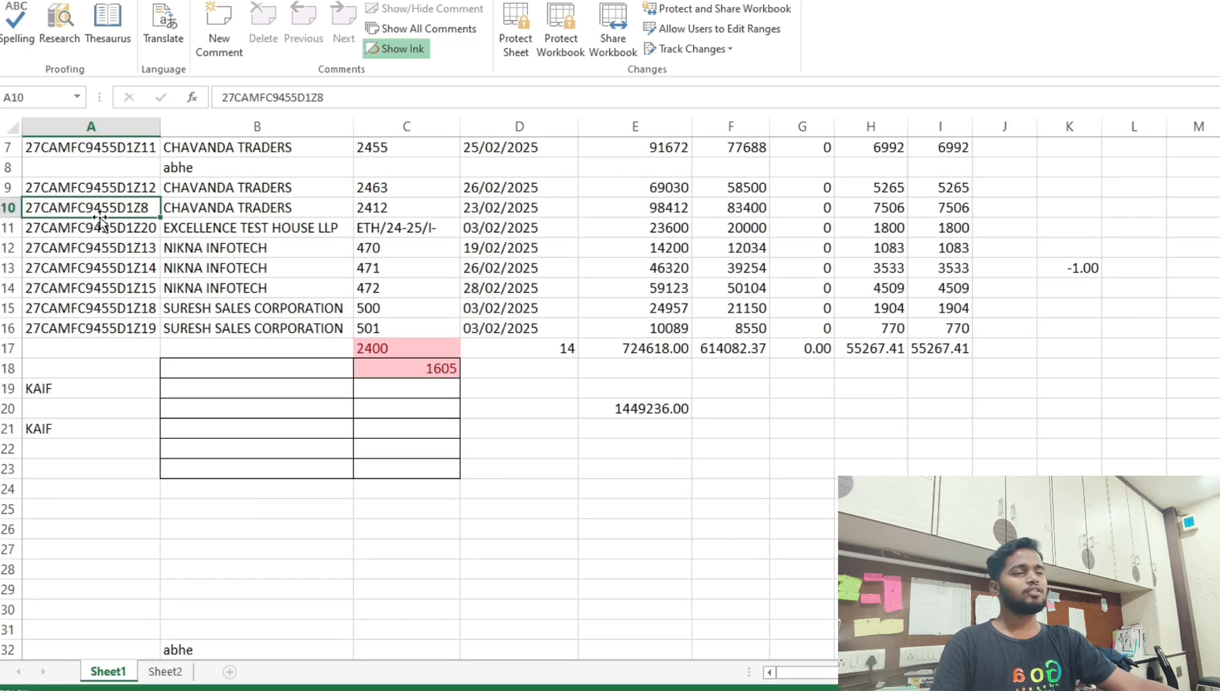
pyautogui.scroll(2, 157, 366)
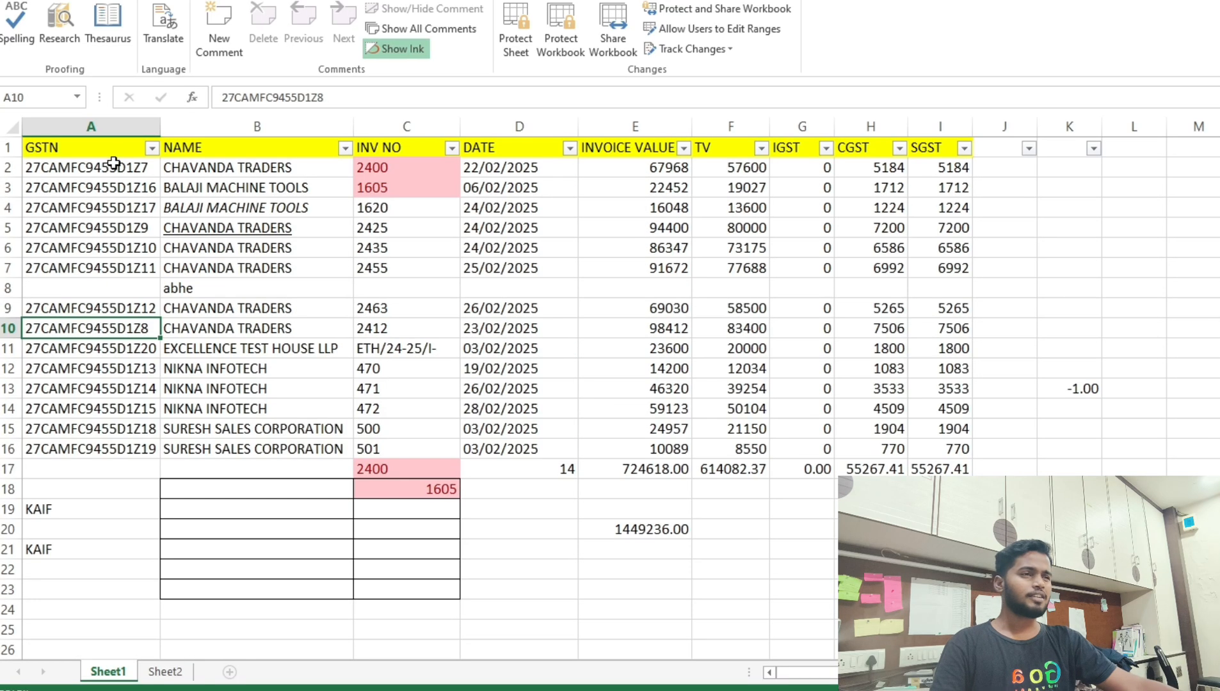
pyautogui.scroll(-1, 266, 294)
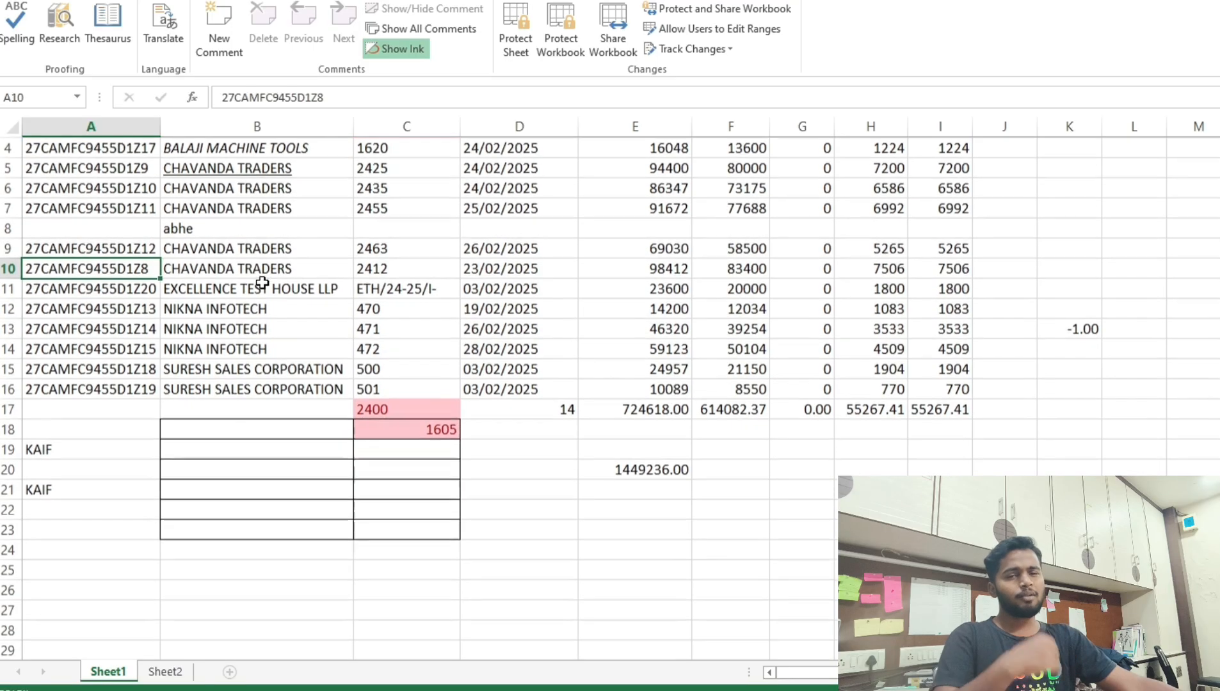
pyautogui.scroll(-2, 296, 313)
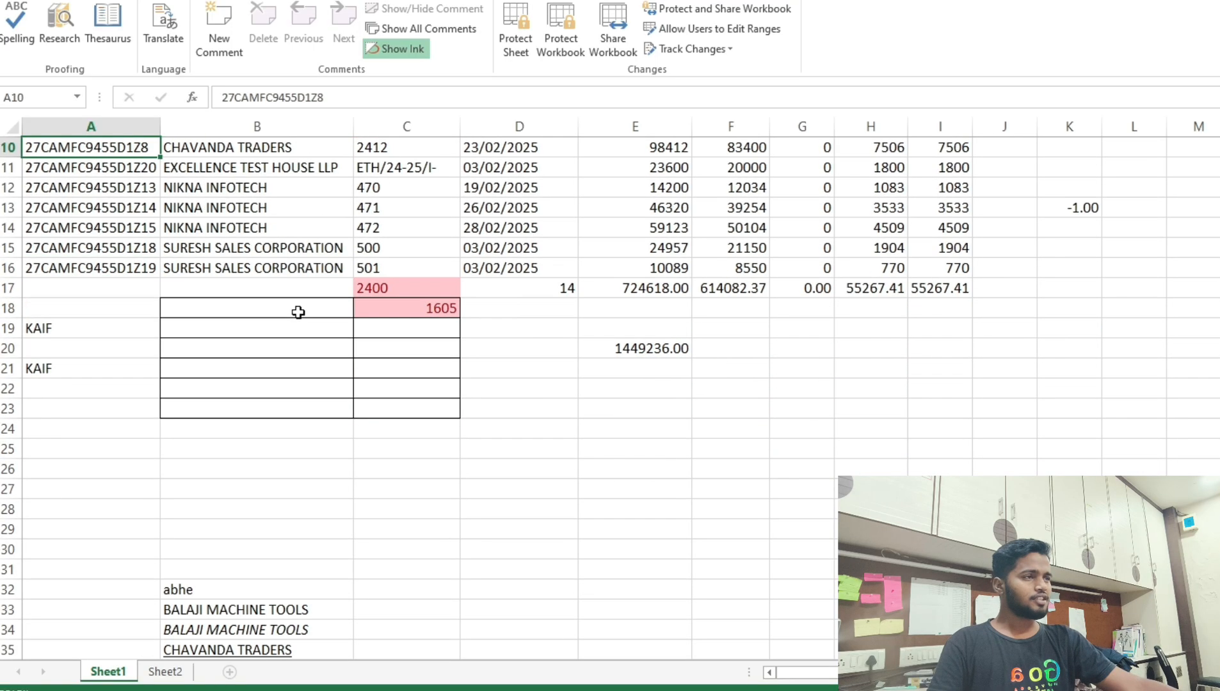
pyautogui.scroll(-1, 509, 350)
pyautogui.scroll(2, 508, 350)
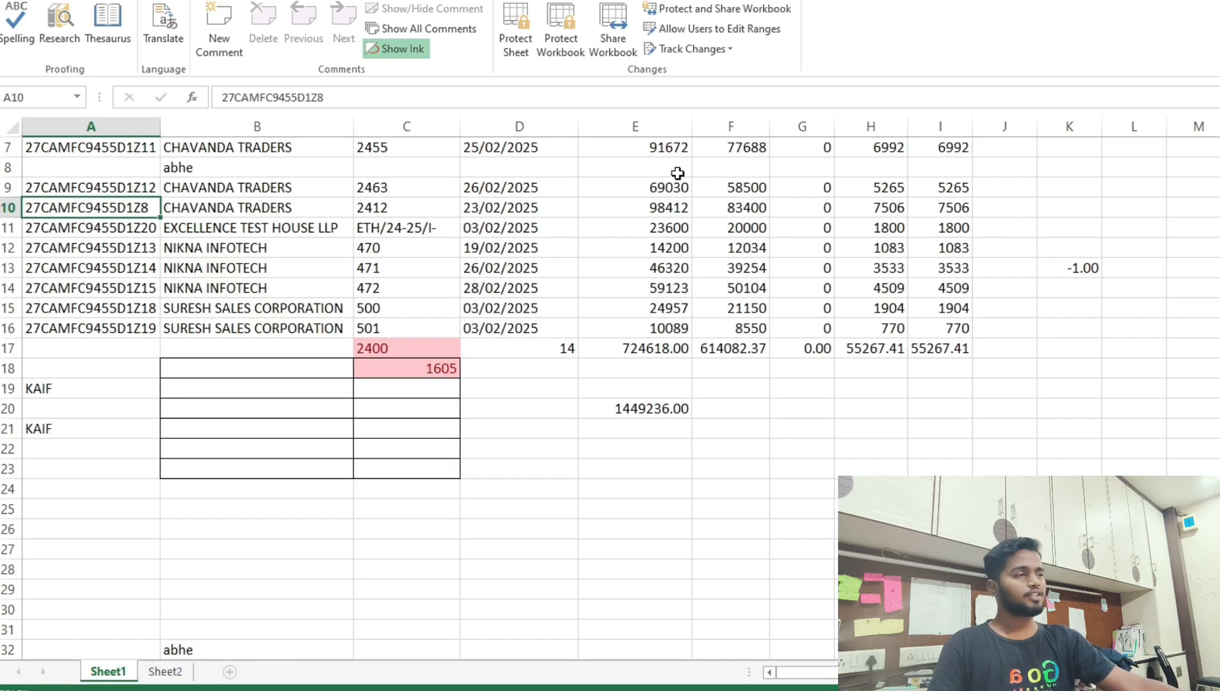
pyautogui.moveTo(675, 167); pyautogui.dragTo(675, 272)
pyautogui.scroll(2, 713, 305)
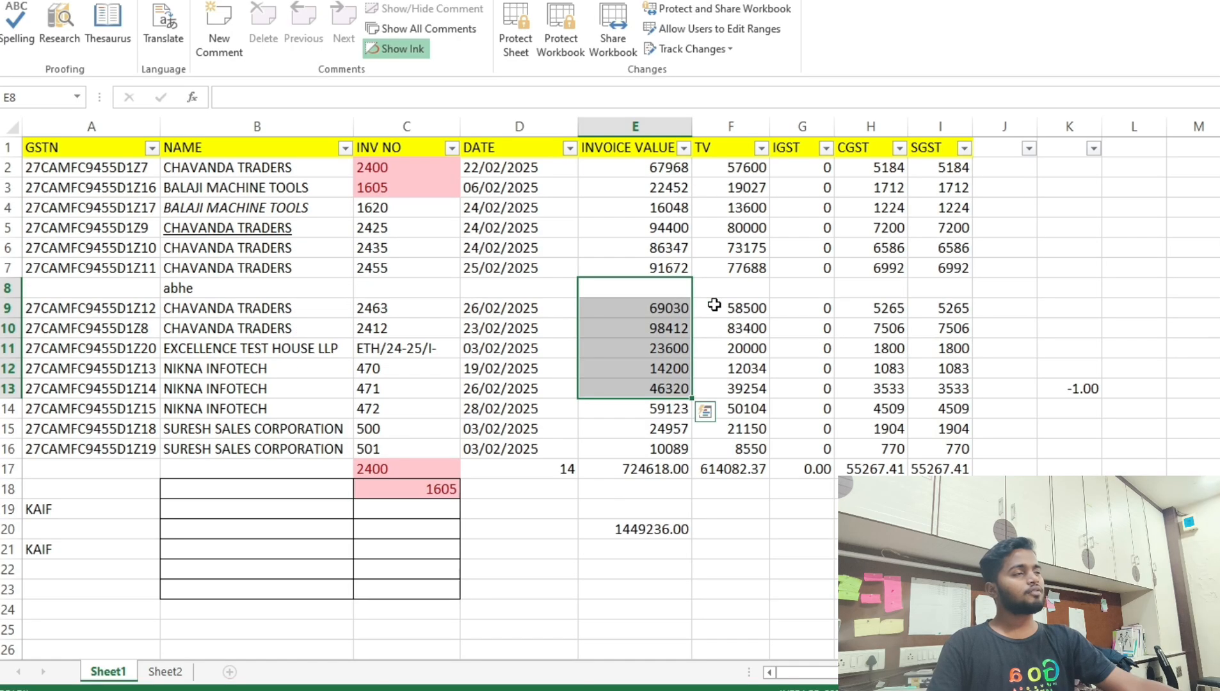
pyautogui.scroll(-3, 714, 305)
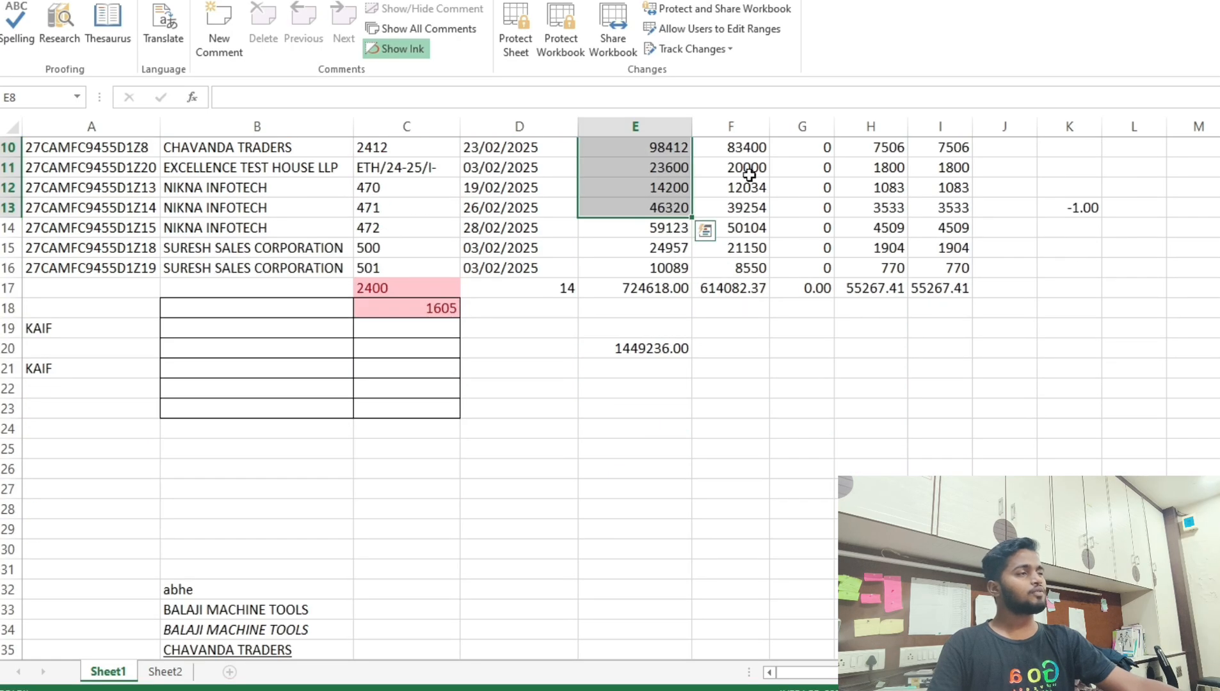
pyautogui.click(747, 168)
pyautogui.scroll(3, 740, 217)
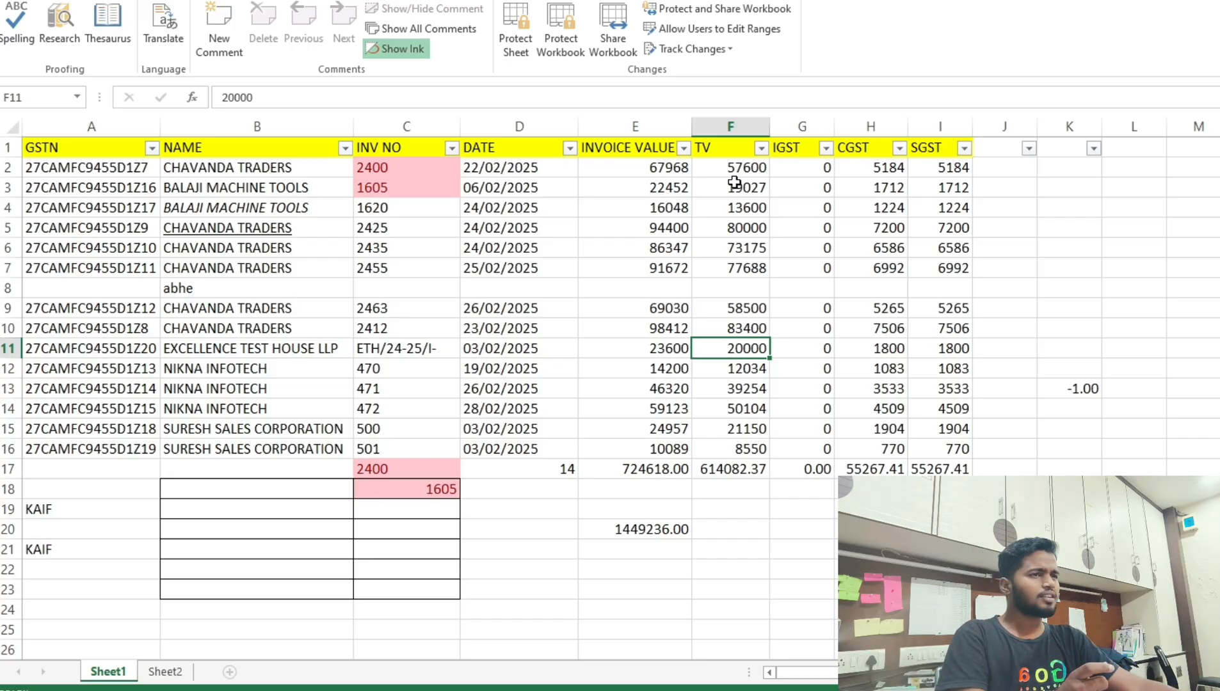
pyautogui.moveTo(51, 234); pyautogui.dragTo(962, 232)
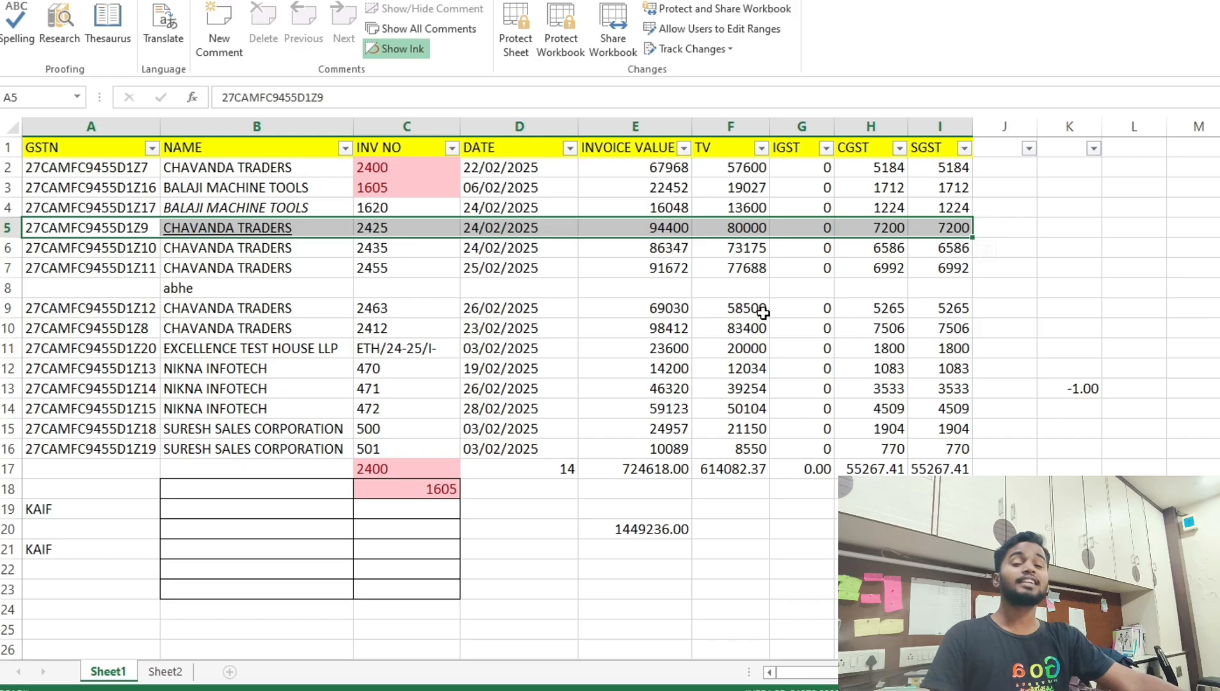
pyautogui.click(97, 151)
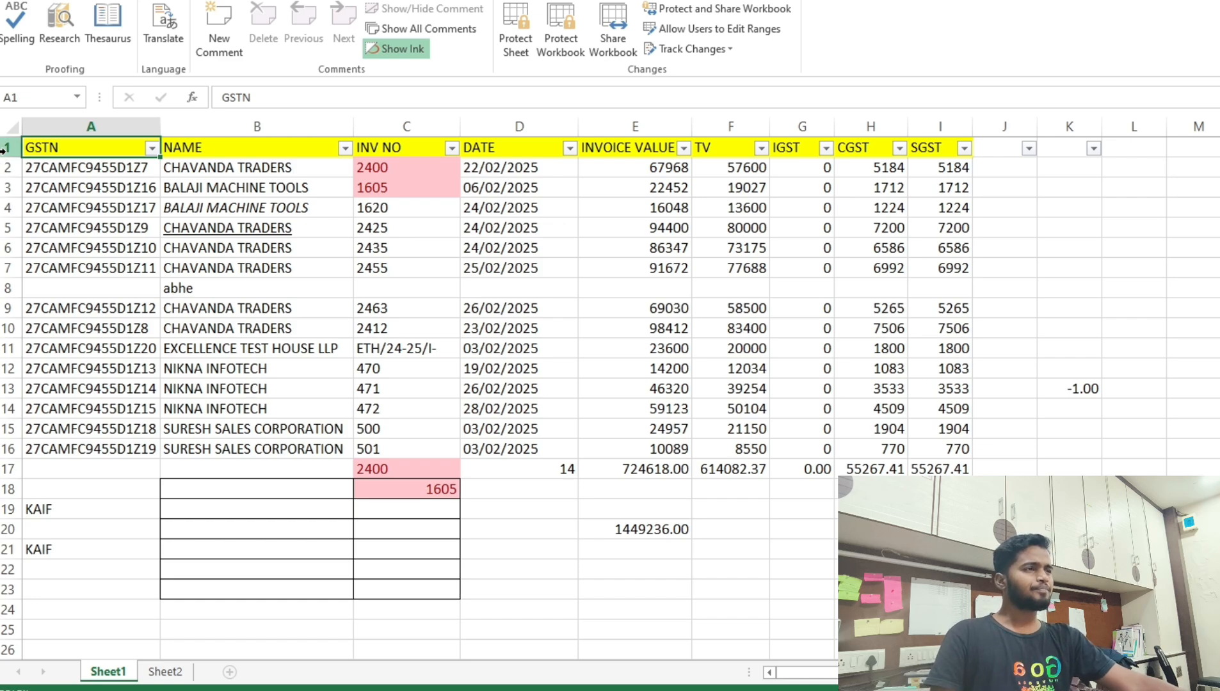
# Freeze the top row so the GSTN–SGST headings stay visible, checking by scrolling.
pyautogui.click(3, 149)
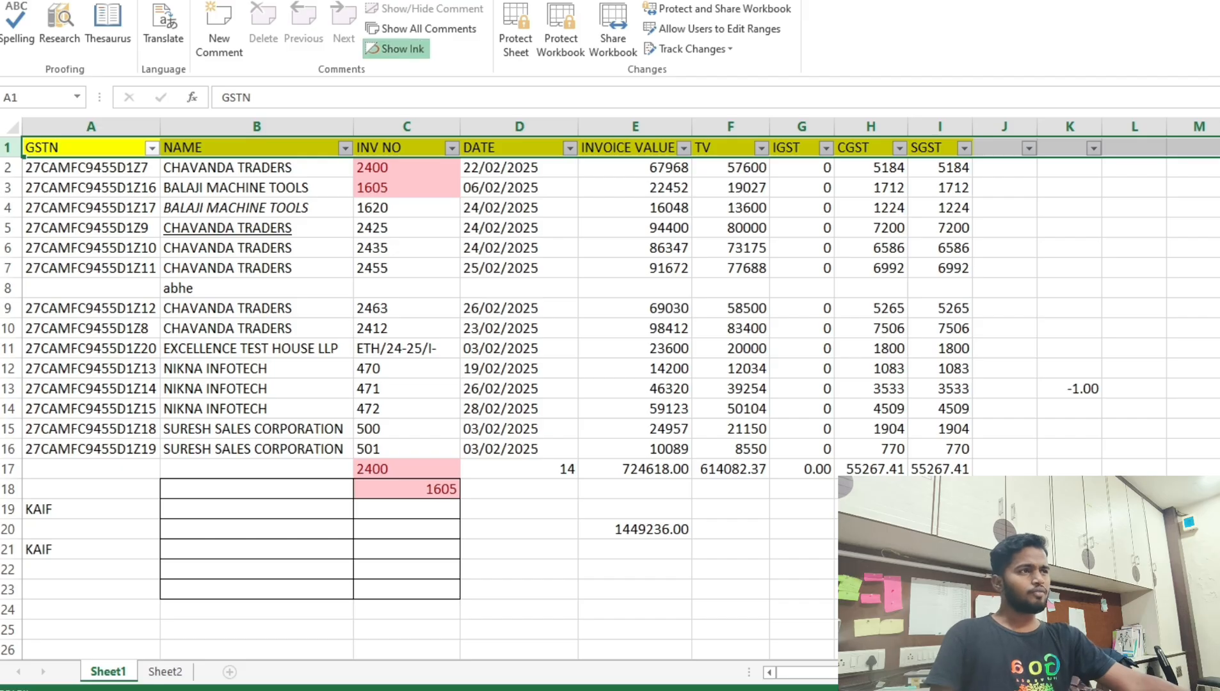
pyautogui.click(442, 0)
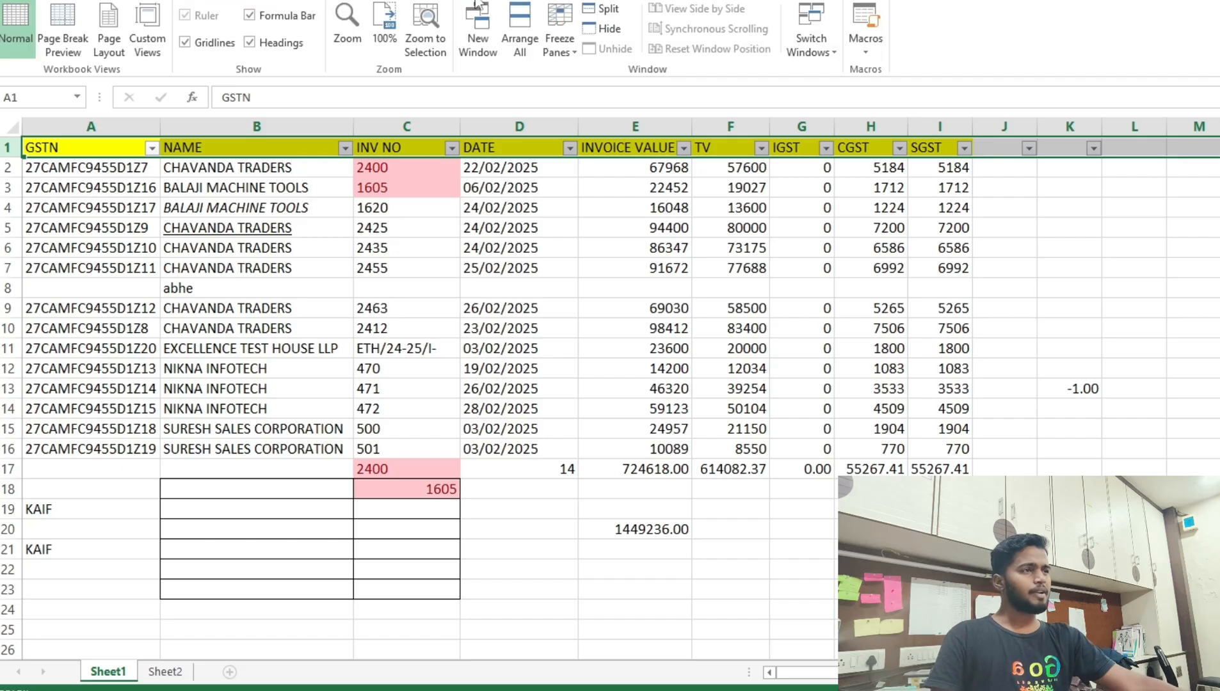
pyautogui.click(569, 56)
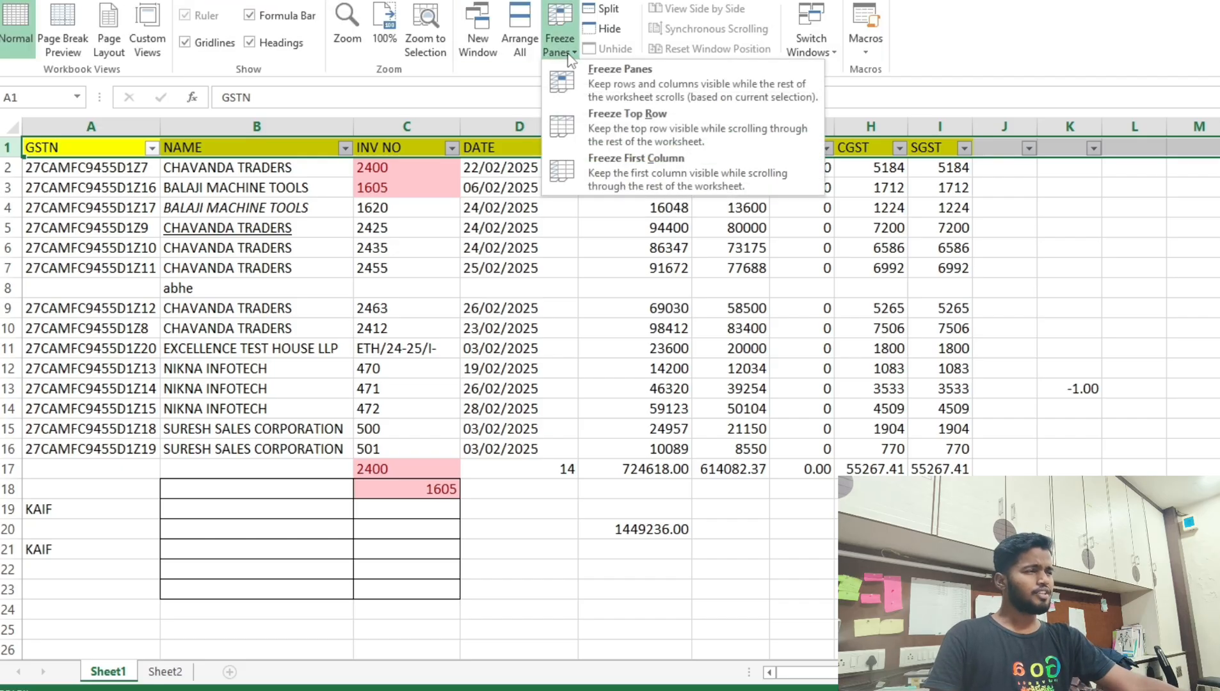
pyautogui.click(596, 132)
pyautogui.click(448, 232)
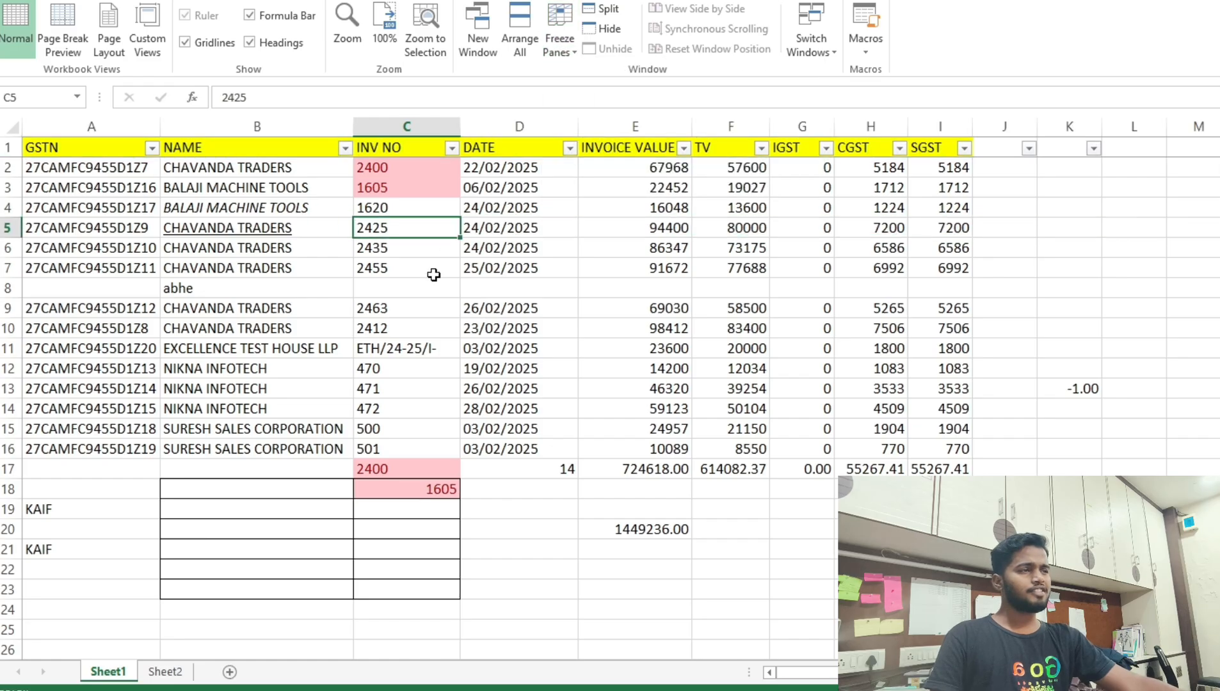
pyautogui.scroll(-4, 435, 278)
pyautogui.scroll(1, 434, 278)
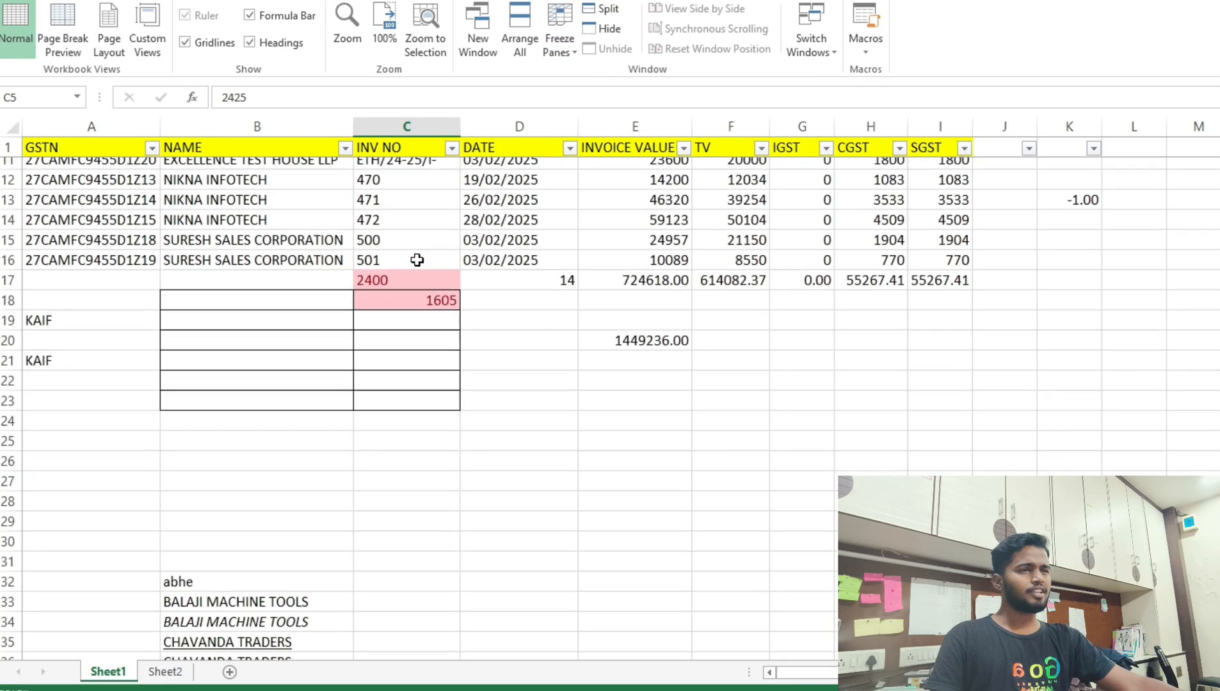
pyautogui.click(8, 147)
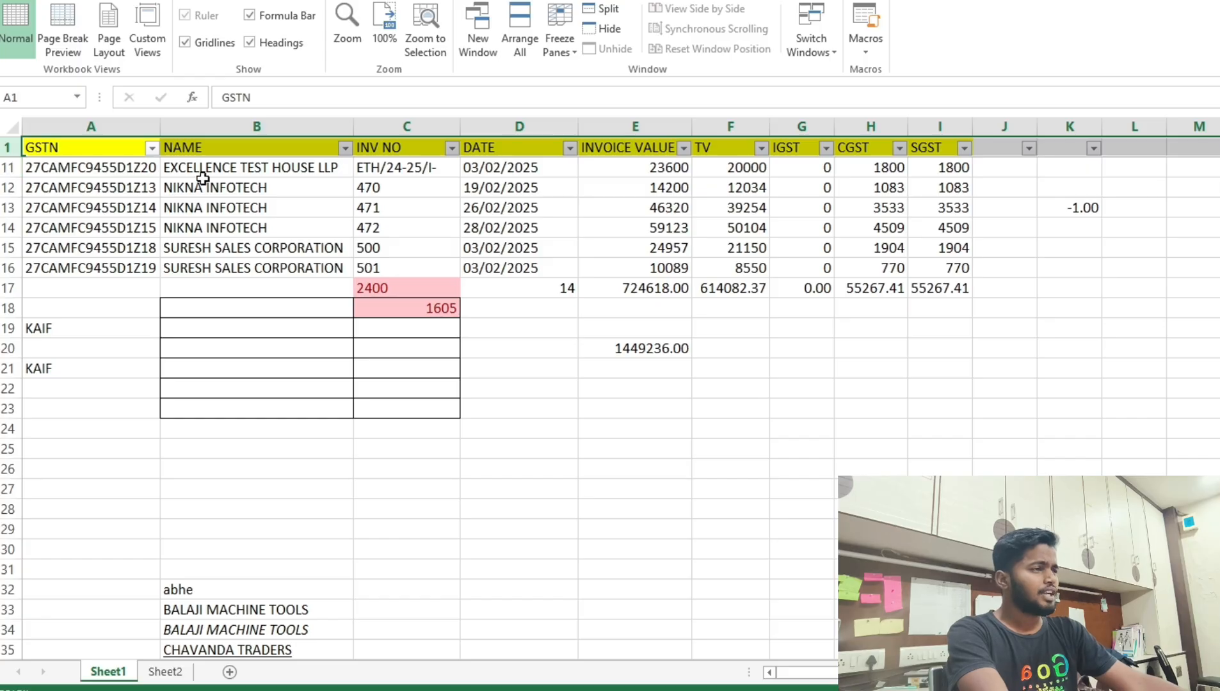
pyautogui.scroll(3, 449, 266)
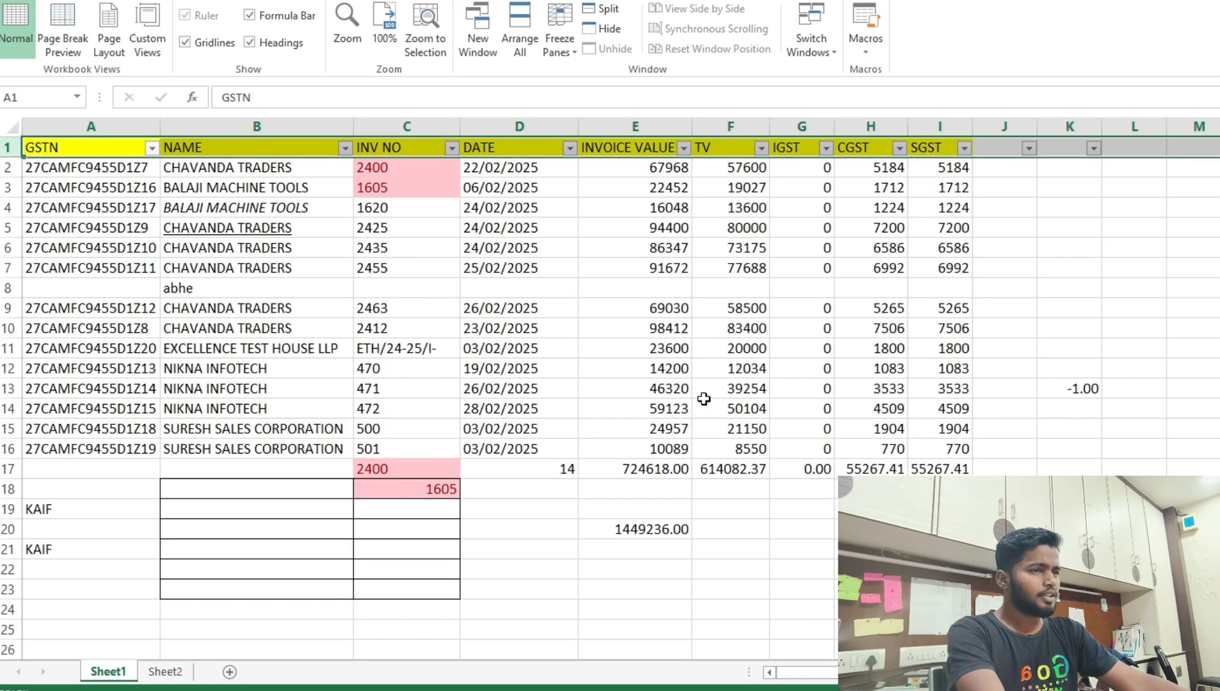
# Delete the blank abhe row 8 and clear the old totals in D16:I16.
pyautogui.click(9, 288)
pyautogui.hotkey('ctrl', '-')
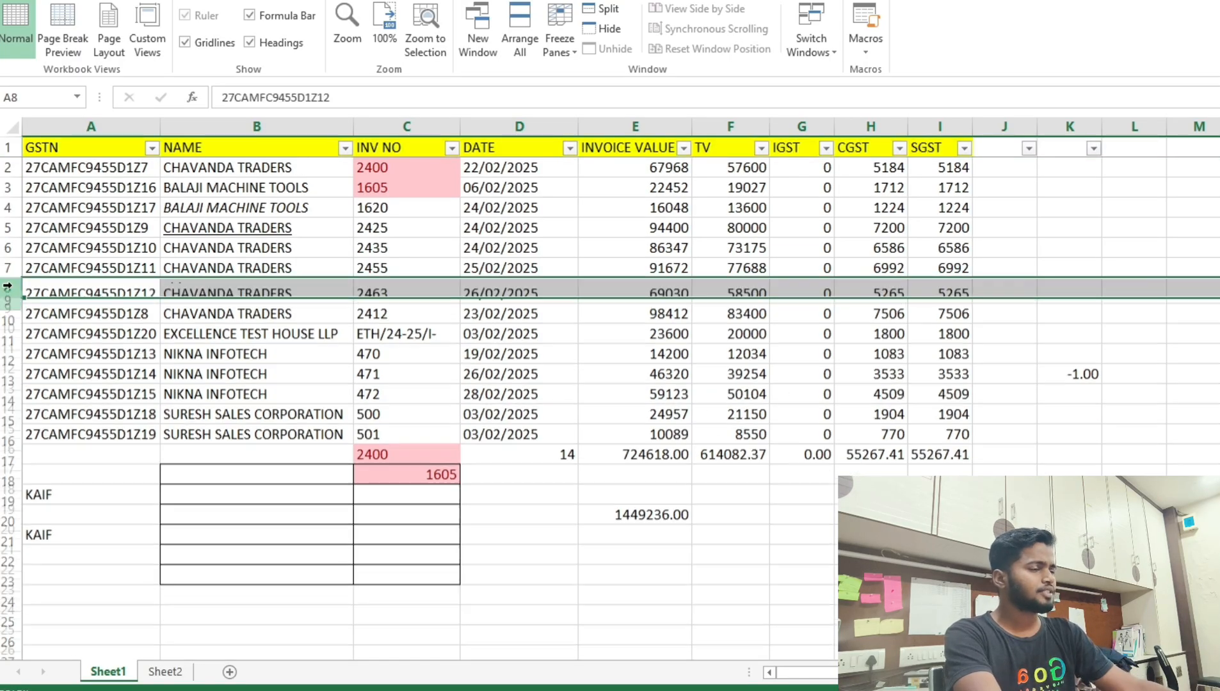
pyautogui.click(634, 449)
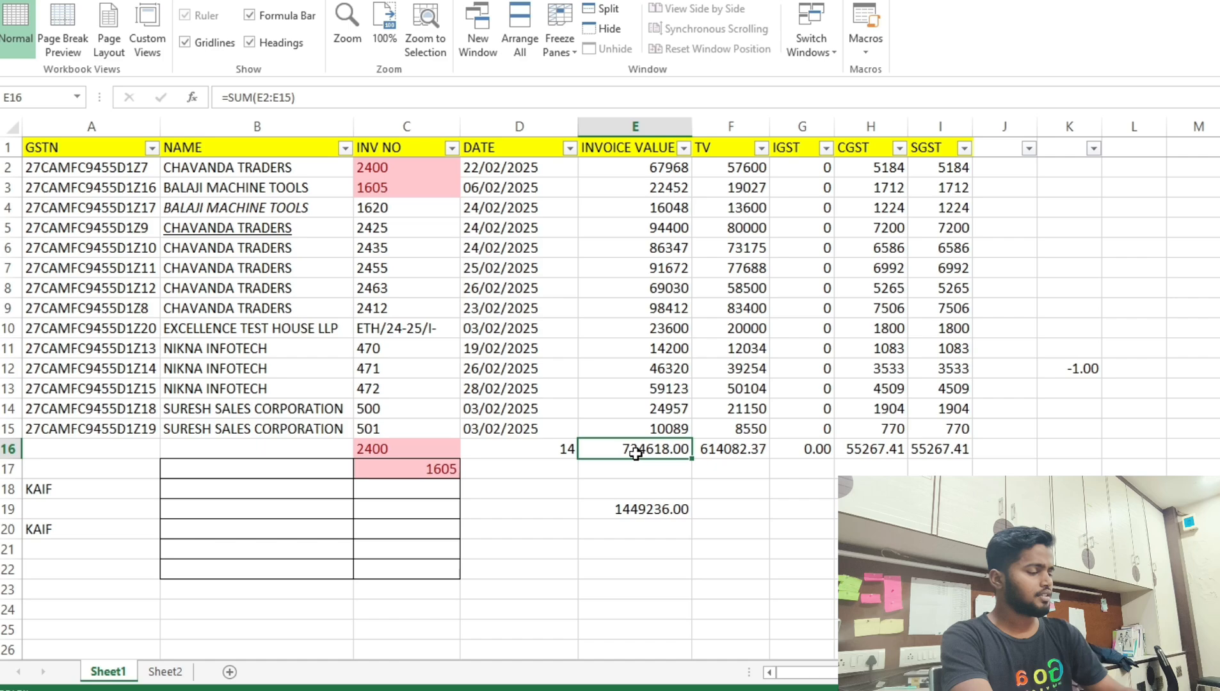
pyautogui.click(574, 446)
pyautogui.hotkey('ctrl', 'shift', 'Right')
pyautogui.hotkey('ctrl', 'shift', 'Right')
pyautogui.hotkey('ctrl', 'shift', 'Left')
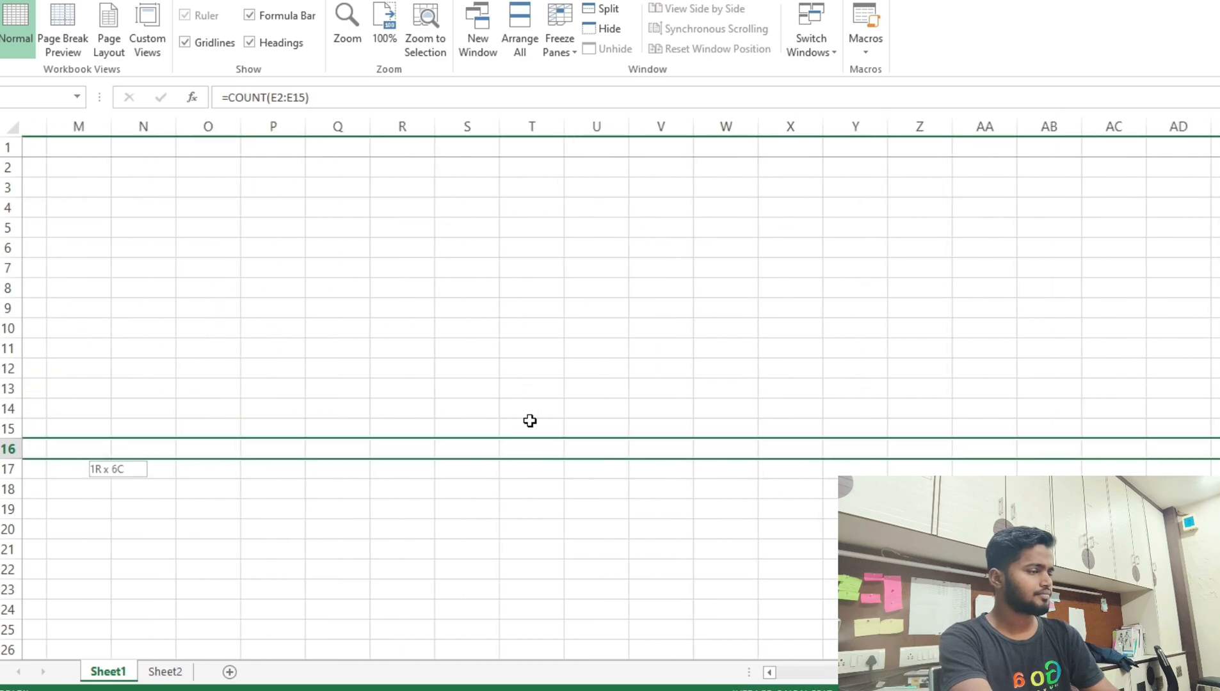
pyautogui.press('Delete')
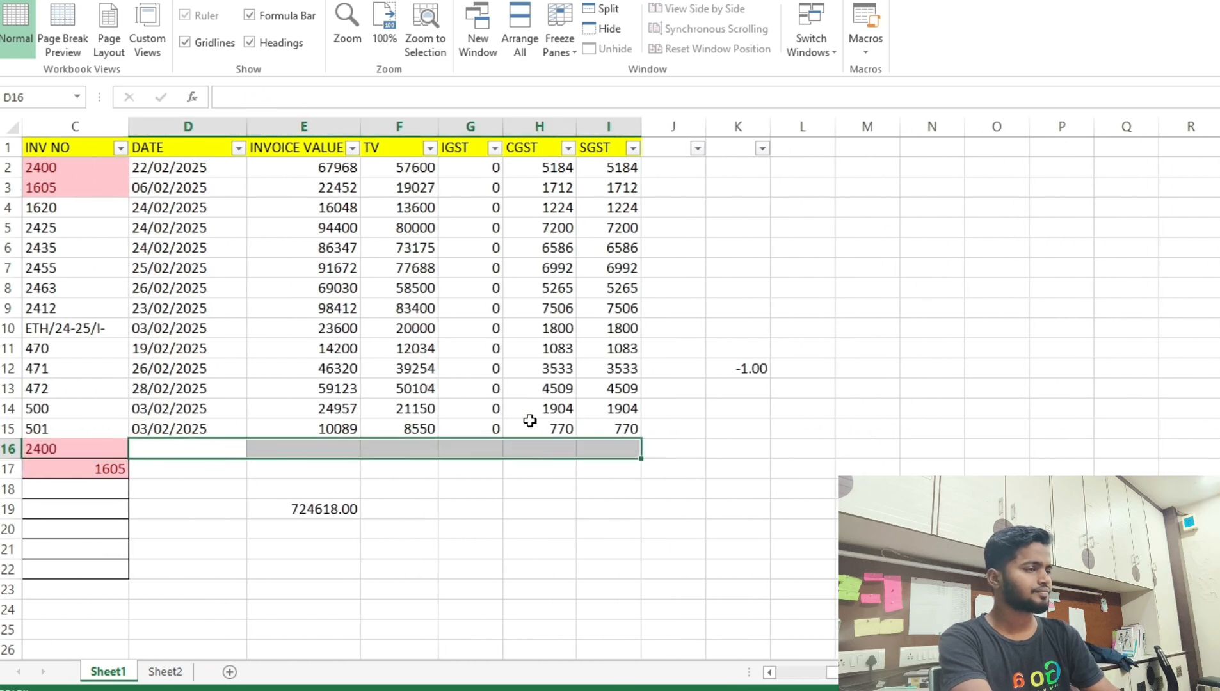
# Clear the grand total in E19 and delete the leftover rows 16–22.
pyautogui.press('Left')
pyautogui.press('Left')
pyautogui.press('Left')
pyautogui.press('Right')
pyautogui.press('Right')
pyautogui.press('Right')
pyautogui.press('Down')
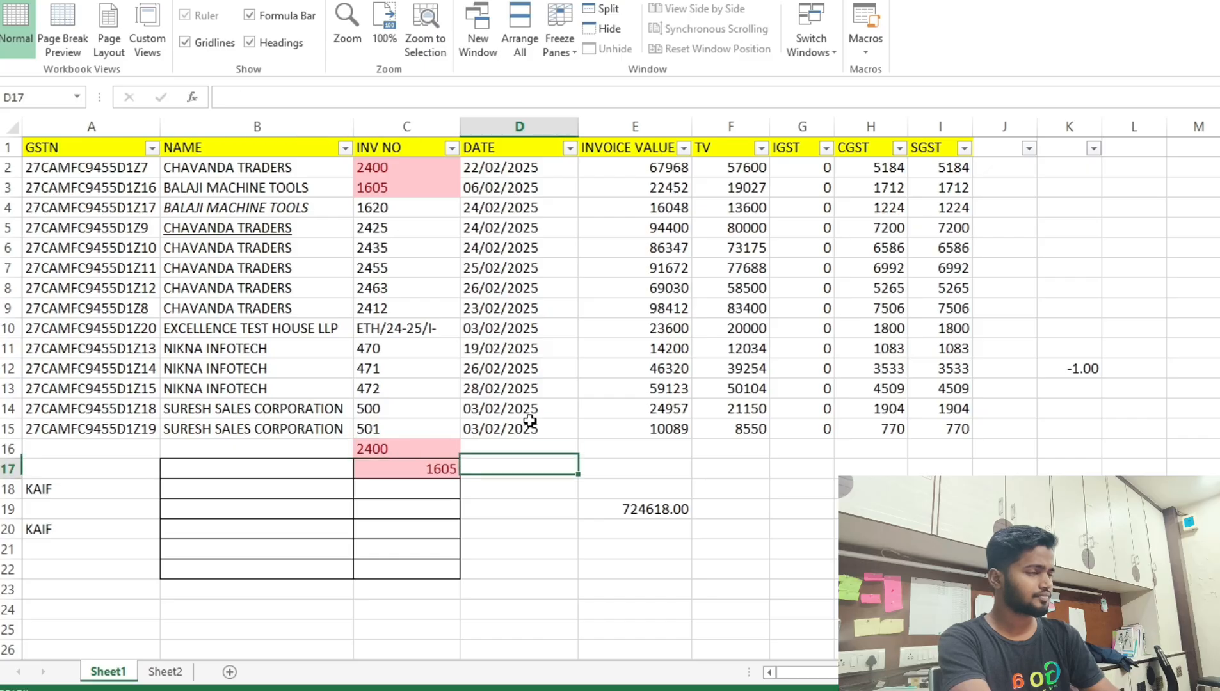
pyautogui.press('Right')
pyautogui.press('Down')
pyautogui.press('Down')
pyautogui.press('Delete')
pyautogui.press('Left')
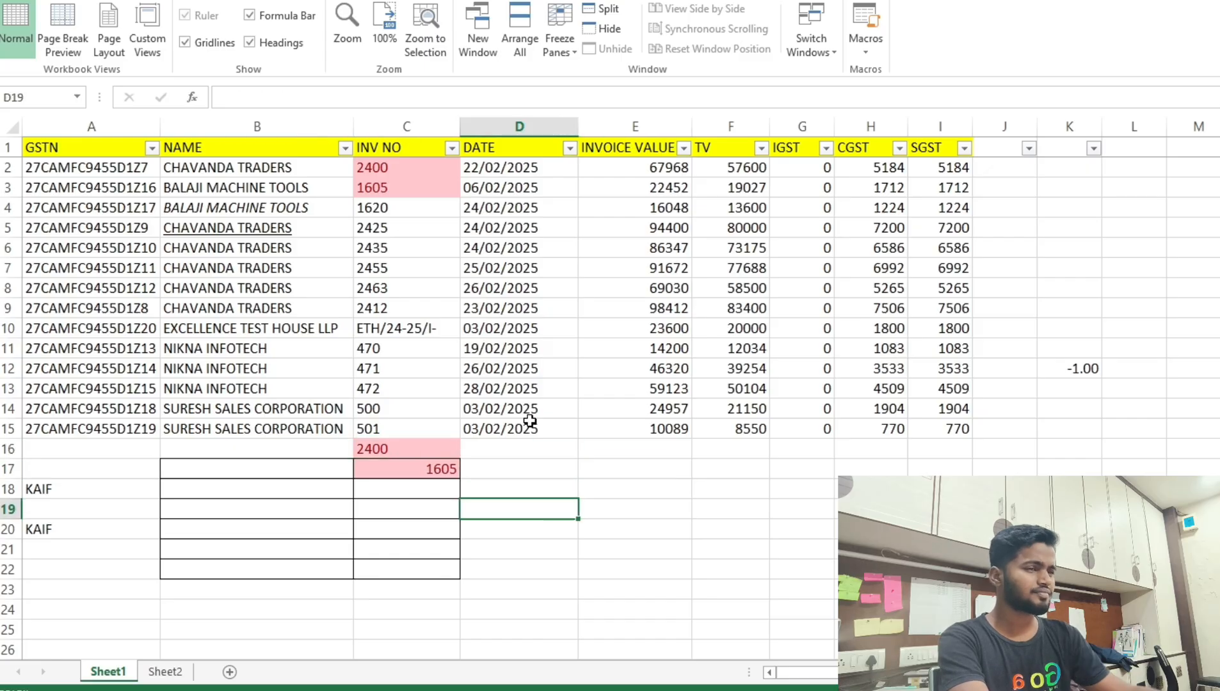
pyautogui.press('Up')
pyautogui.press('Up')
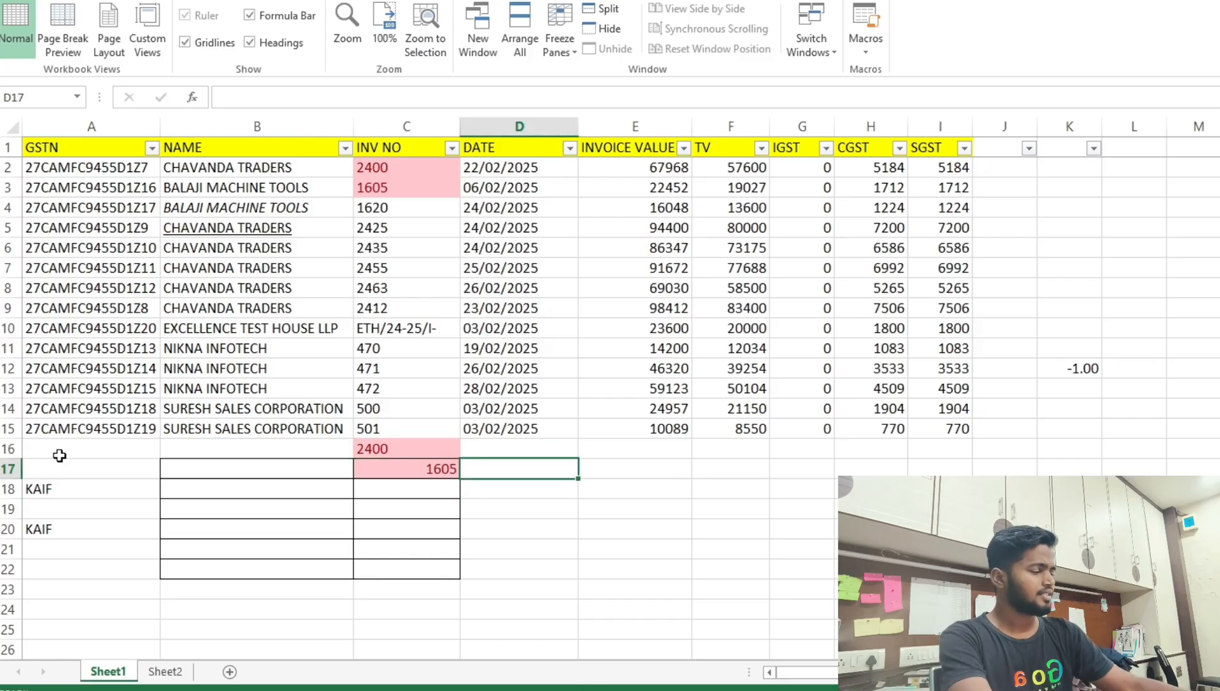
pyautogui.click(14, 451)
pyautogui.hotkey('ctrl', '-')
pyautogui.hotkey('ctrl', '-')
pyautogui.hotkey('ctrl', '-')
pyautogui.hotkey('ctrl', '-')
pyautogui.hotkey('ctrl', '-')
pyautogui.hotkey('ctrl', '-')
pyautogui.hotkey('ctrl', '-')
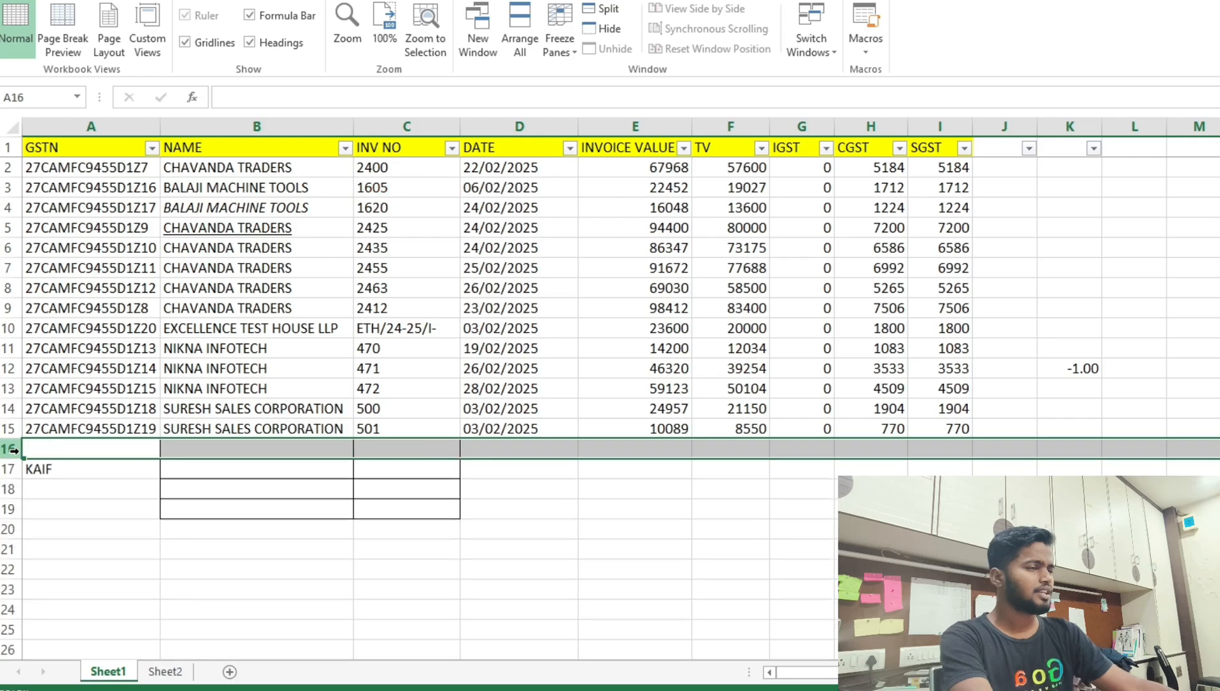
# Review the invoice values E2:E15 and choose E16 for their total, discarding trial entries.
pyautogui.click(581, 527)
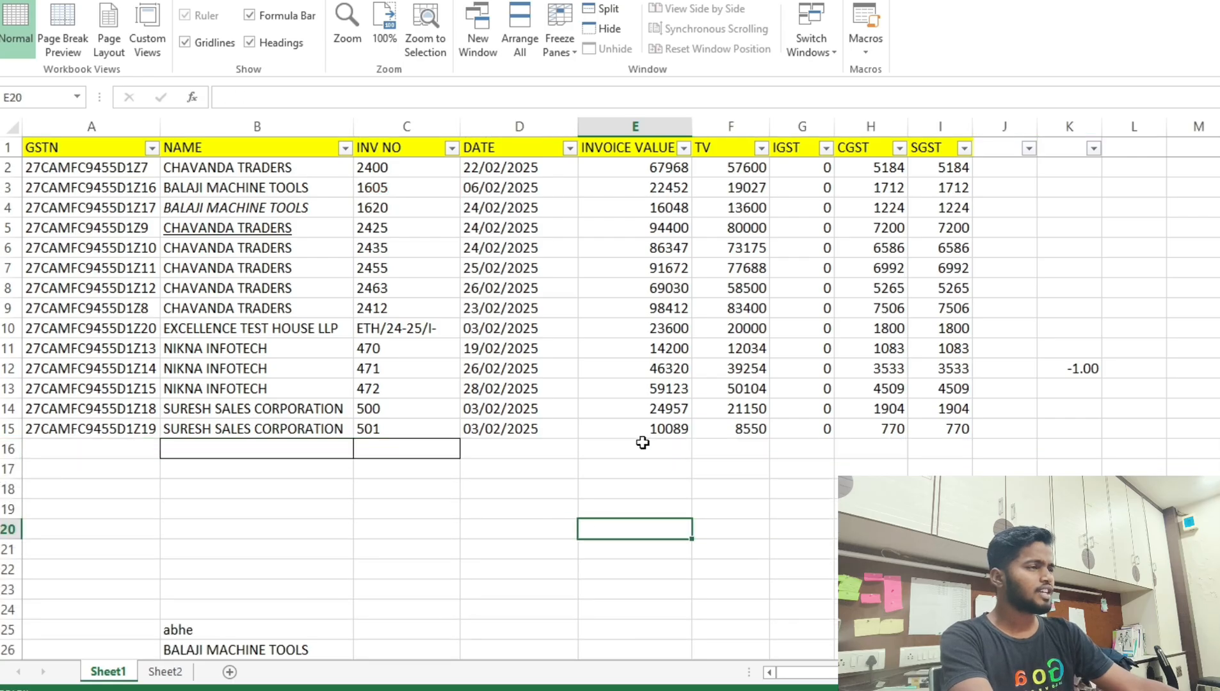
pyautogui.click(642, 447)
pyautogui.click(662, 165)
pyautogui.moveTo(662, 165); pyautogui.dragTo(647, 428)
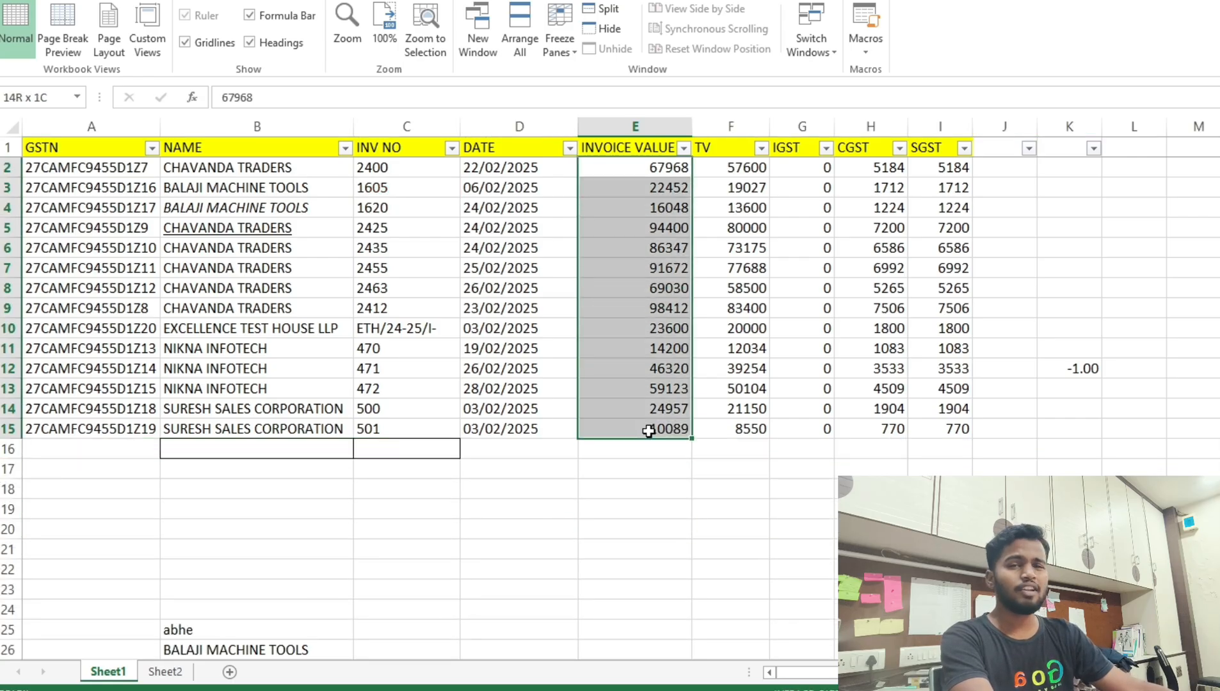
pyautogui.click(631, 450)
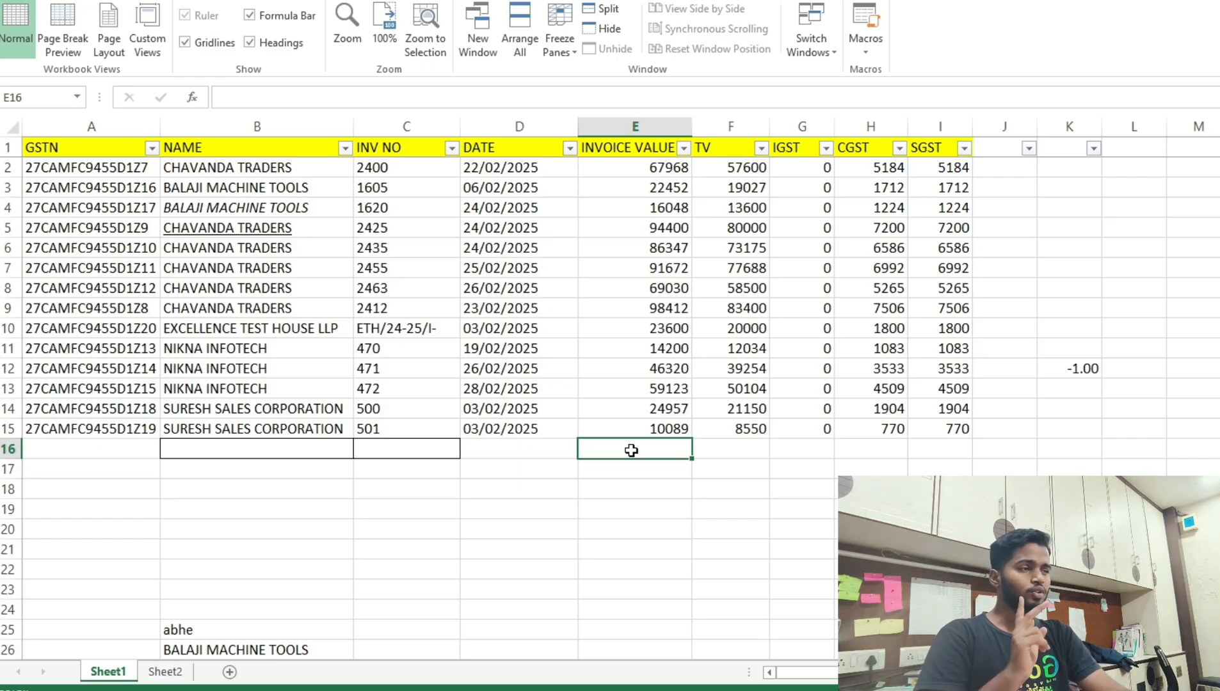
pyautogui.write('=')
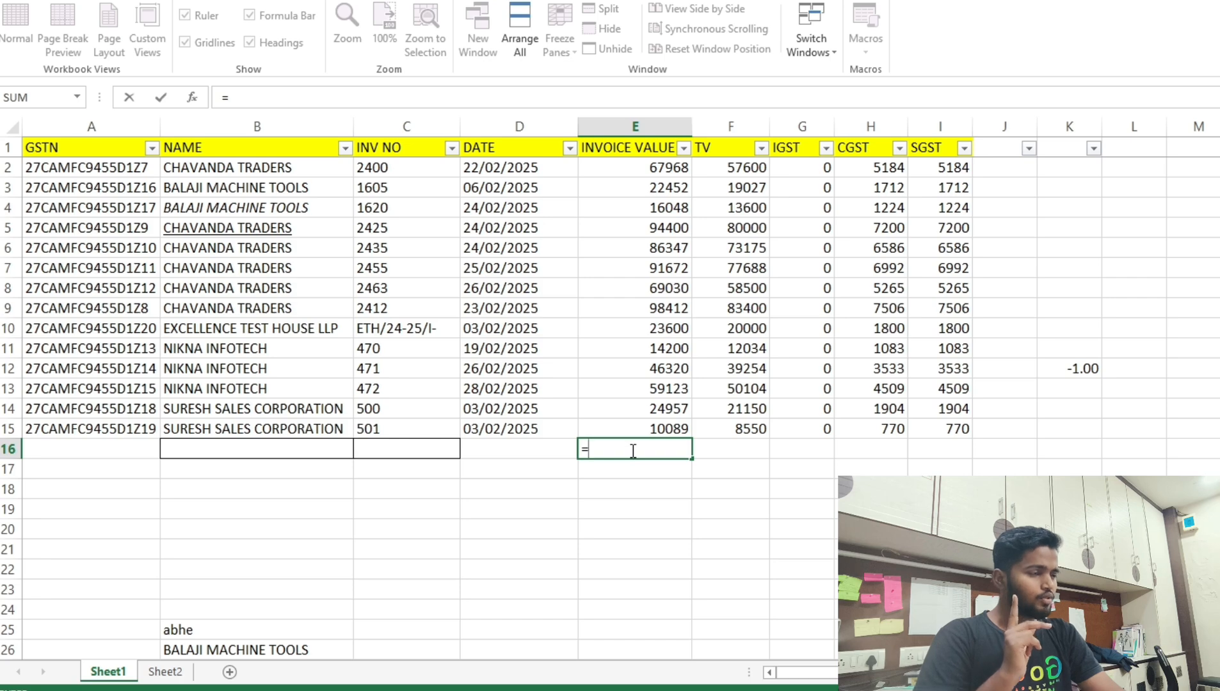
pyautogui.press('BackSpace')
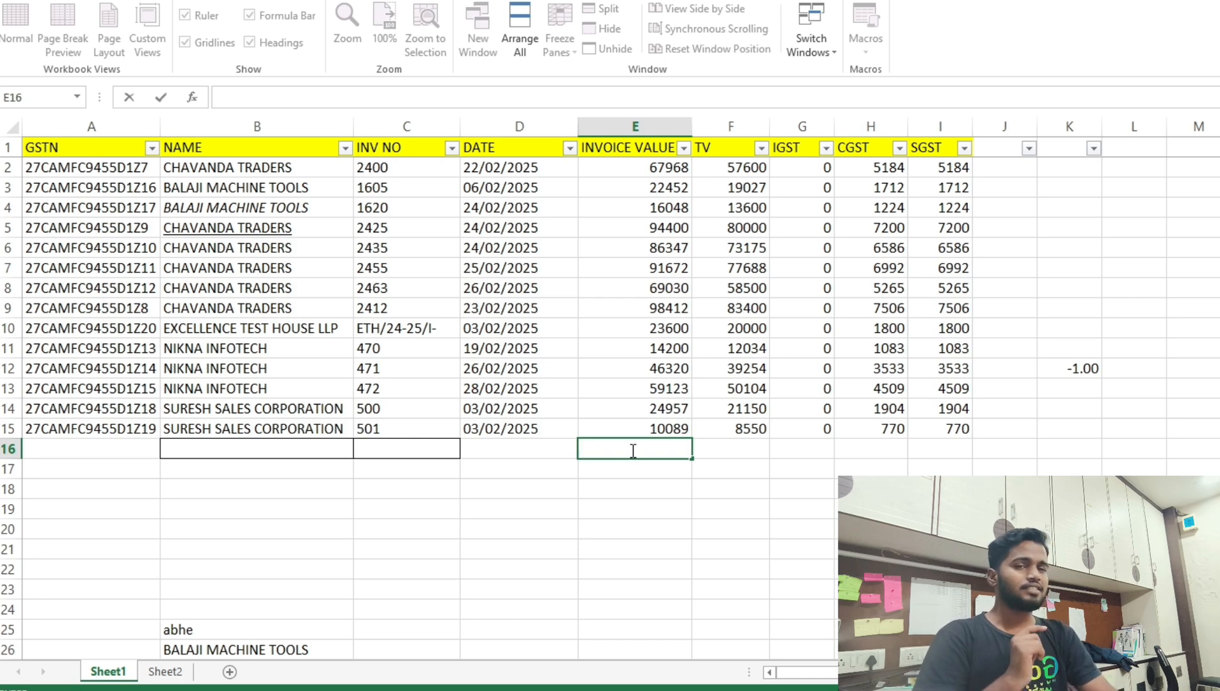
pyautogui.write('+')
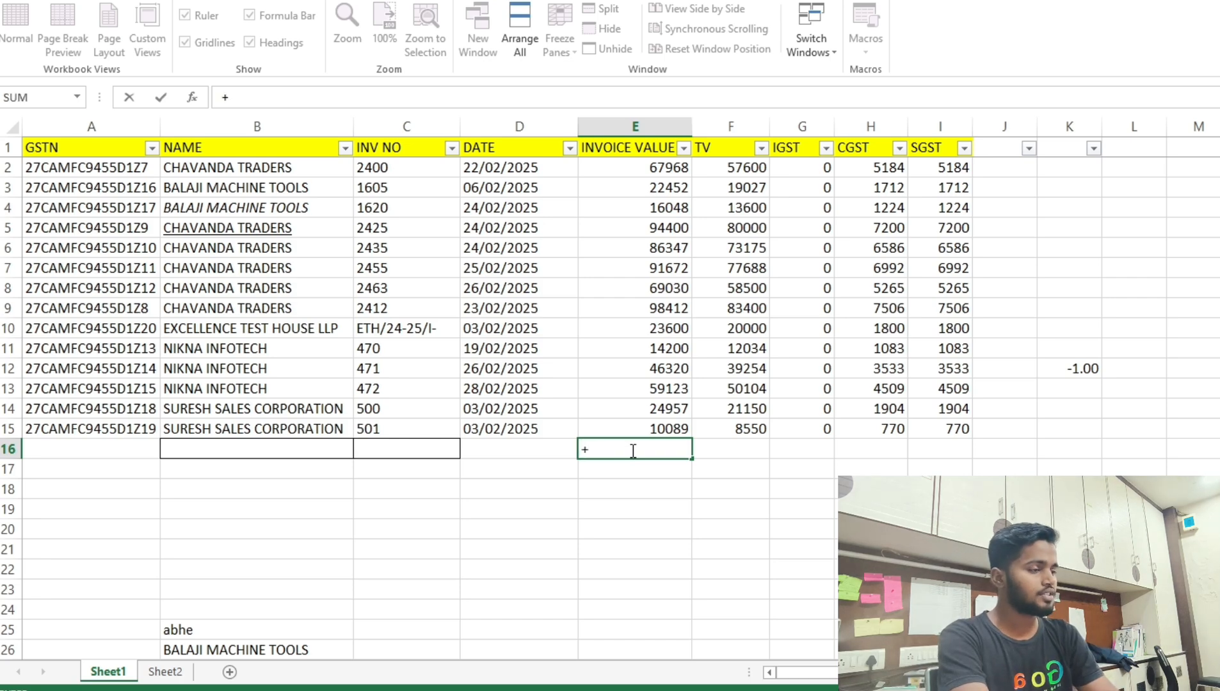
pyautogui.press('BackSpace')
pyautogui.write('-')
pyautogui.press('Left')
pyautogui.press('Left')
pyautogui.press('Left')
pyautogui.press('Left')
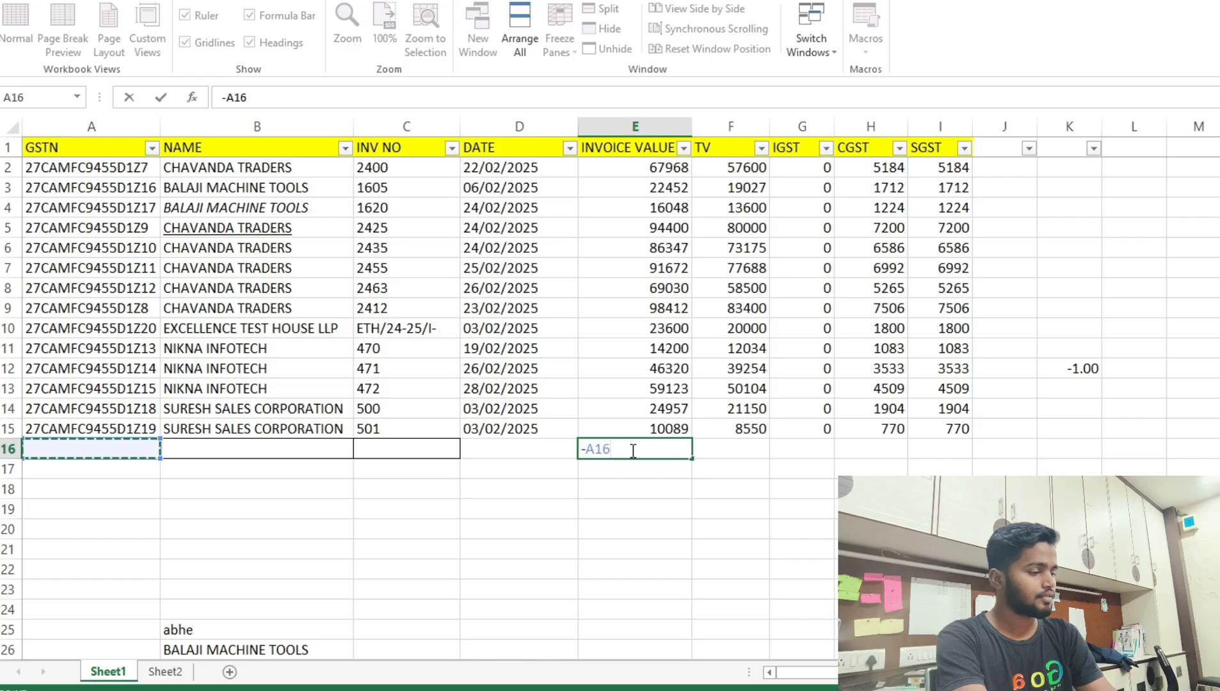
pyautogui.press('BackSpace')
pyautogui.press('BackSpace')
pyautogui.press('BackSpace')
pyautogui.press('BackSpace')
# Enter =SUM(E2:E15) in E16, giving an invoice total of 724618.
pyautogui.write('=')
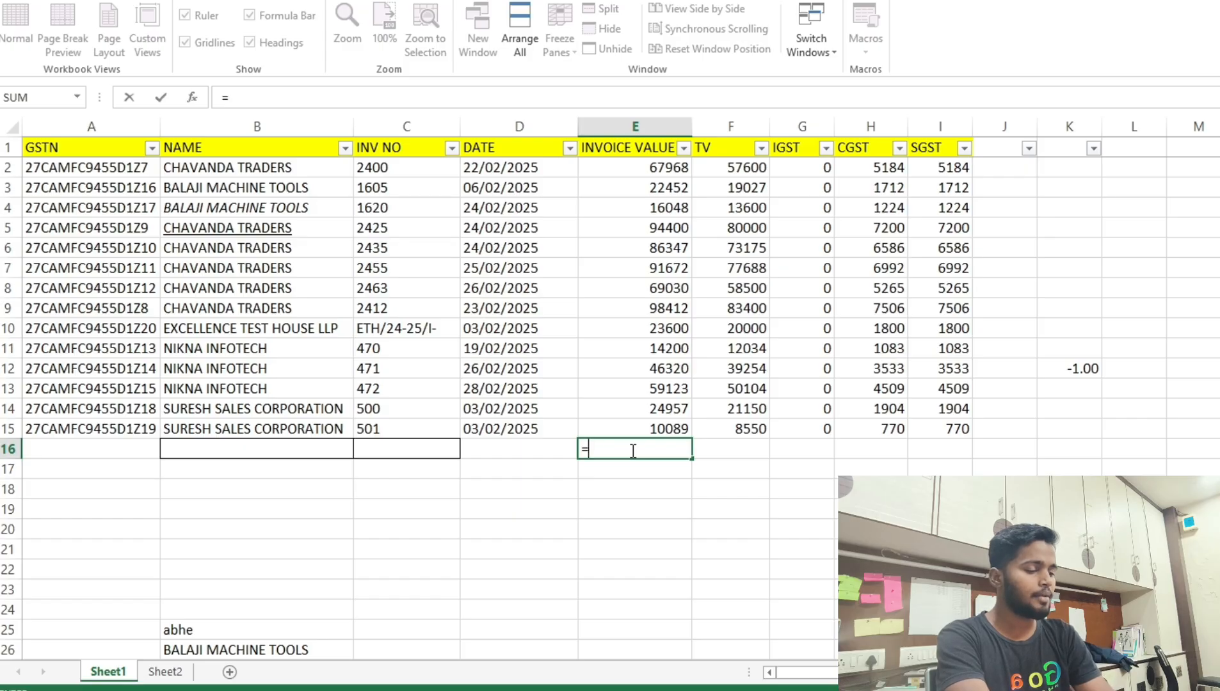
pyautogui.write('sum')
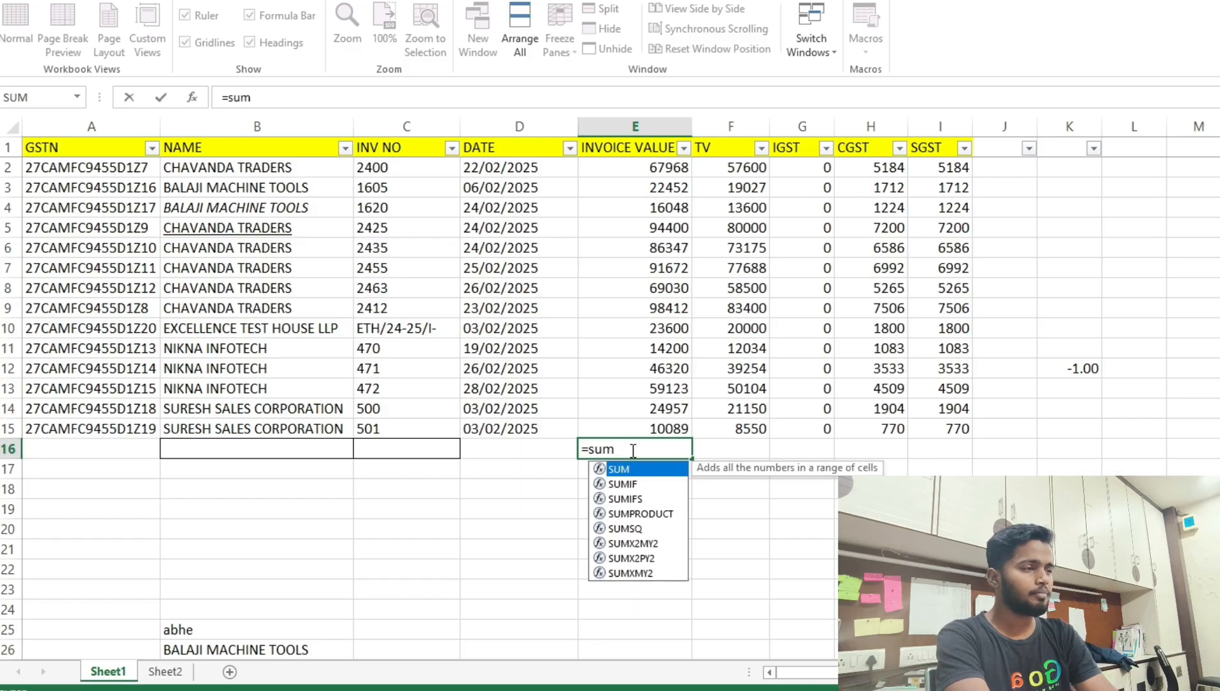
pyautogui.write('(')
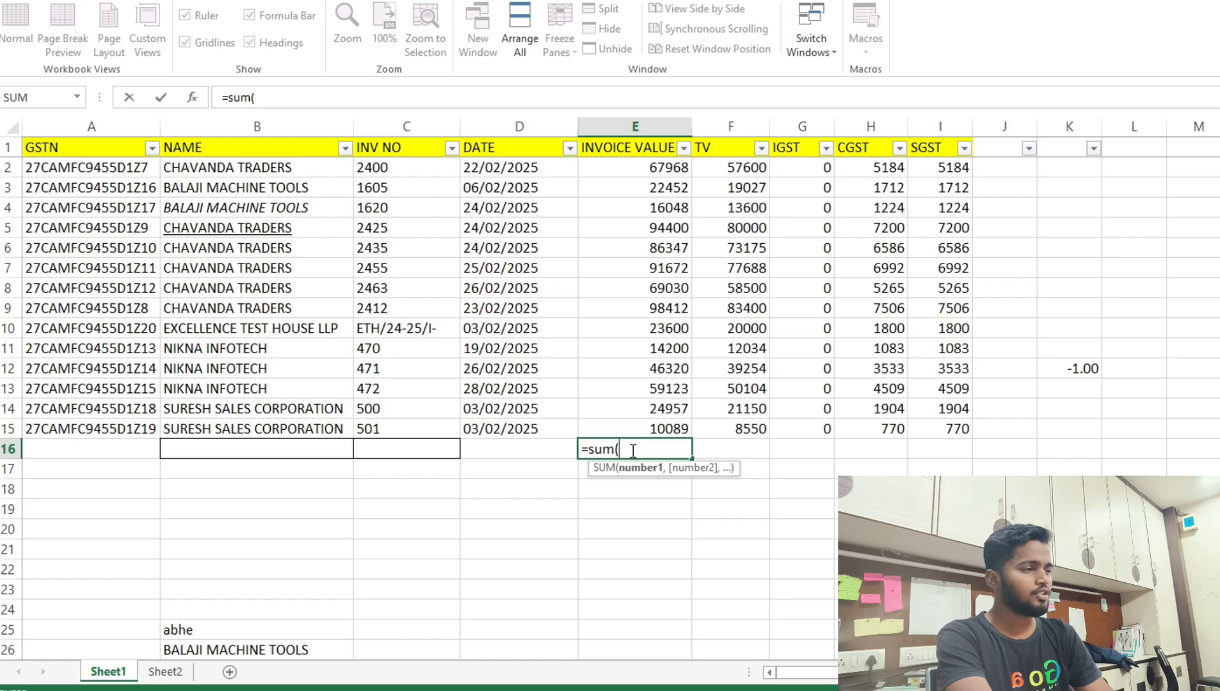
pyautogui.press('Up')
pyautogui.hotkey('shift', 'Up')
pyautogui.hotkey('shift', 'Up')
pyautogui.hotkey('shift', 'Up')
pyautogui.hotkey('shift', 'Up')
pyautogui.hotkey('shift', 'Up')
pyautogui.hotkey('shift', 'Up')
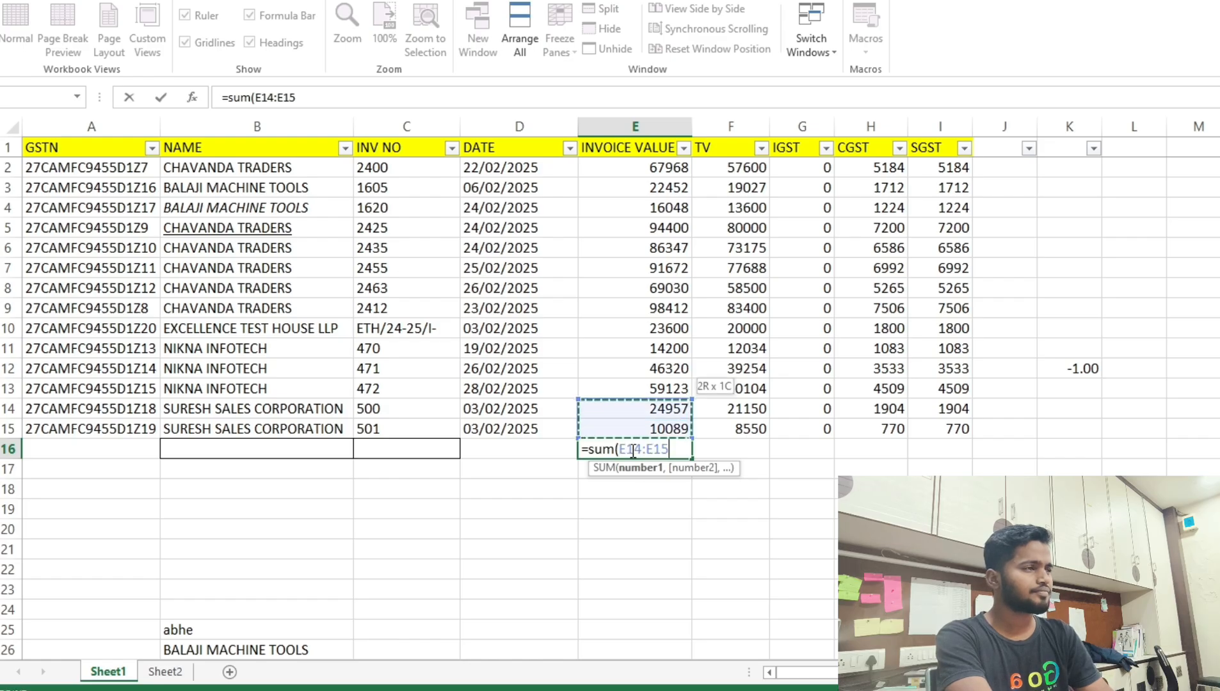
pyautogui.hotkey('shift', 'Up')
pyautogui.hotkey('shift', 'Up')
pyautogui.hotkey('shift', 'Up')
pyautogui.hotkey('shift', 'Up')
pyautogui.hotkey('shift', 'Up')
pyautogui.hotkey('shift', 'Up')
pyautogui.hotkey('shift', 'Up')
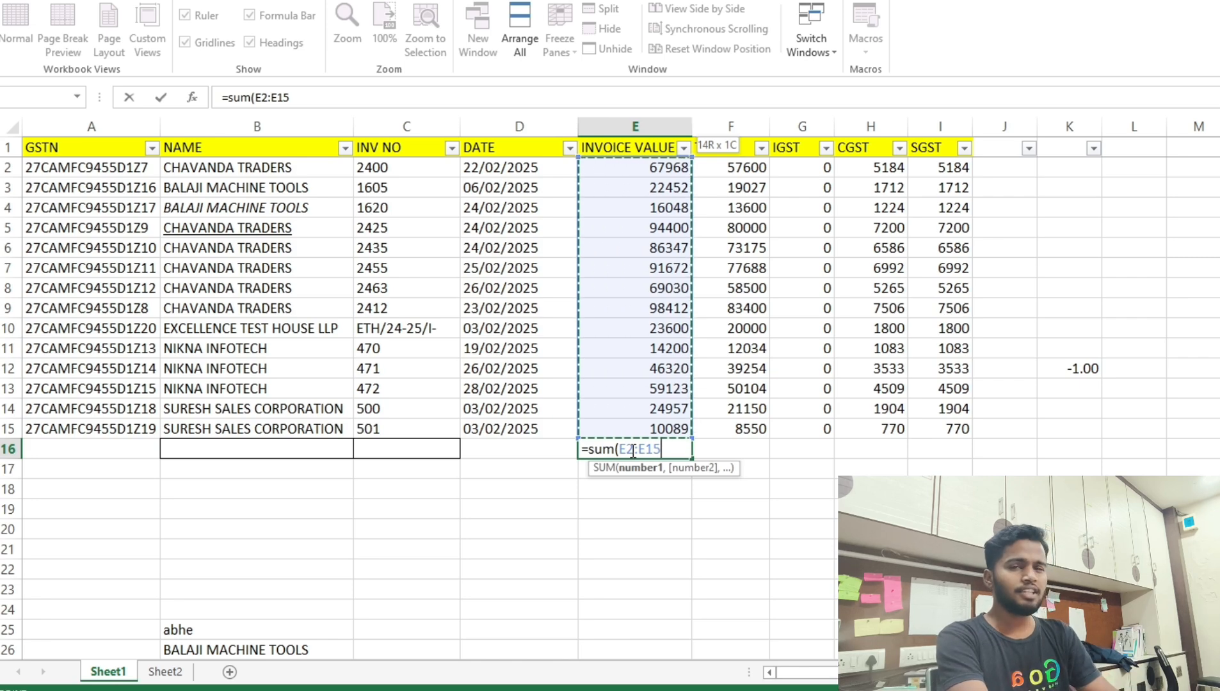
pyautogui.press('Return')
pyautogui.click(631, 450)
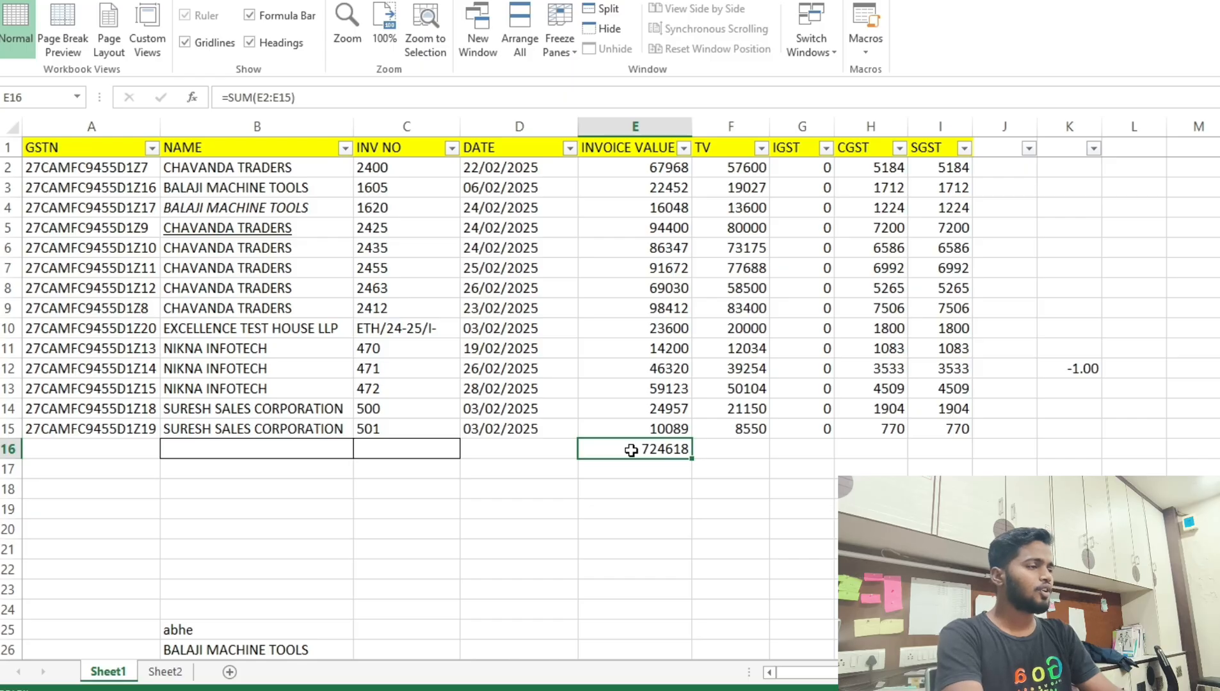
# Copy the E16 SUM across F16:I16, totalling TV 614082, IGST 0, CGST and SGST 55267.
pyautogui.hotkey('ctrl', 'c')
pyautogui.press('Right')
pyautogui.hotkey('shift', 'Right')
pyautogui.hotkey('shift', 'Right')
pyautogui.hotkey('shift', 'Right')
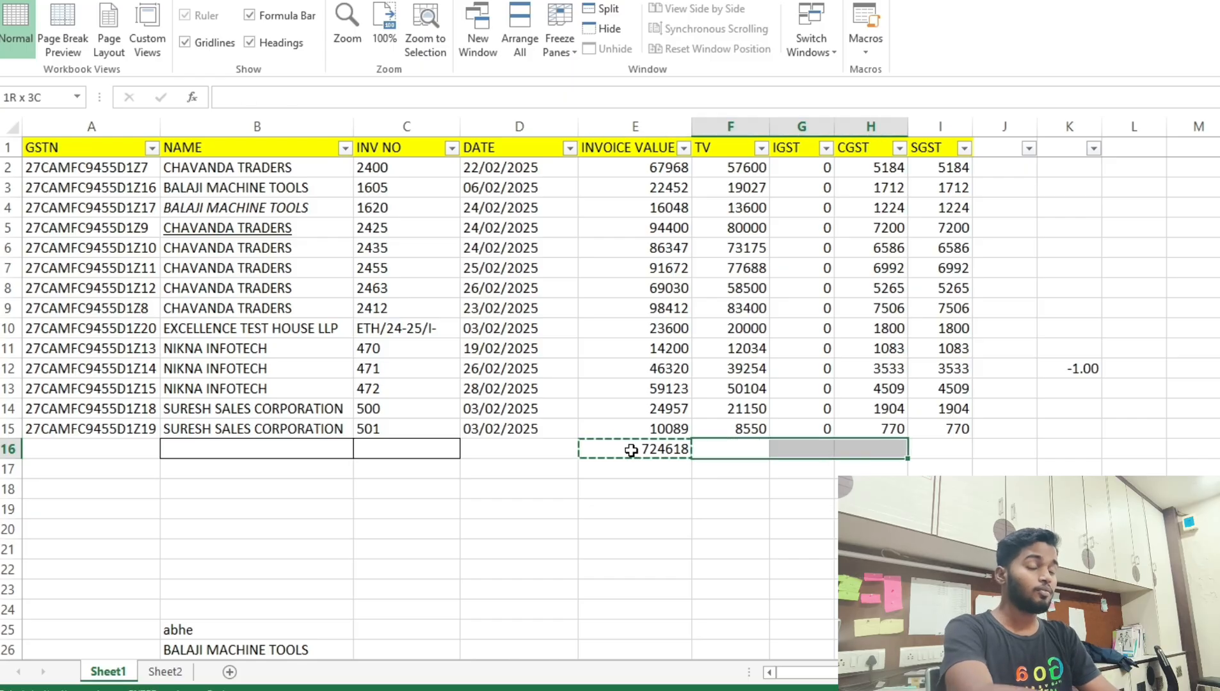
pyautogui.hotkey('ctrl', 'v')
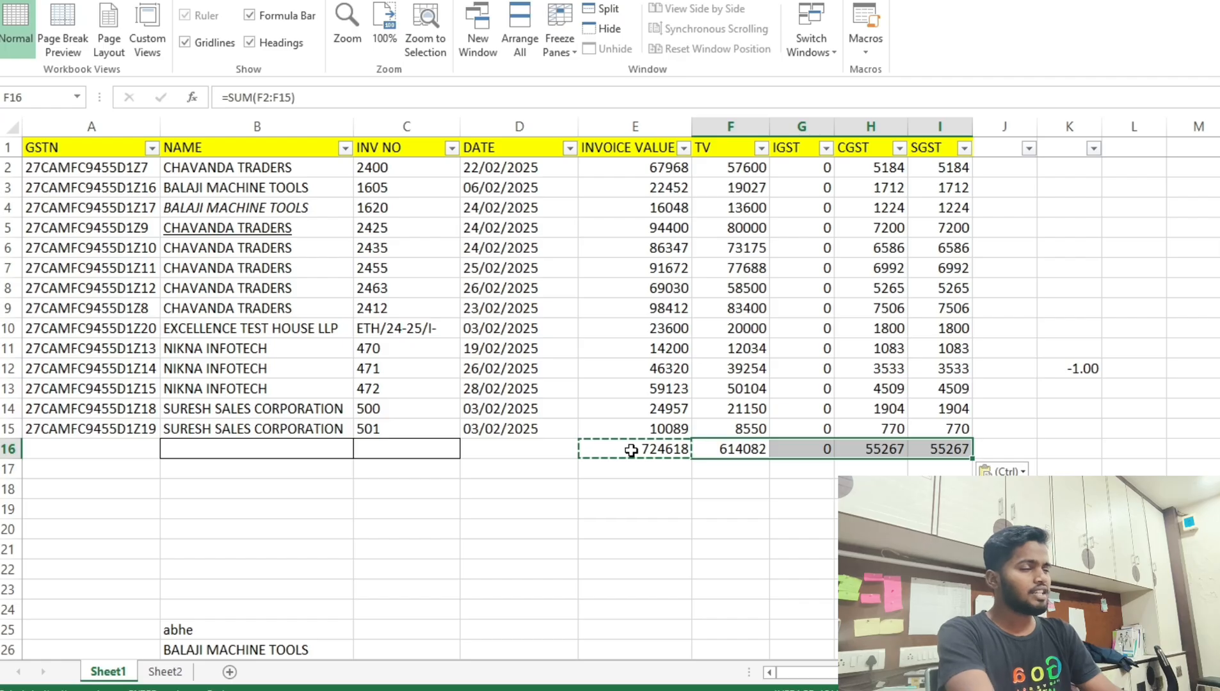
pyautogui.press('Escape')
pyautogui.press('Left')
pyautogui.press('Left')
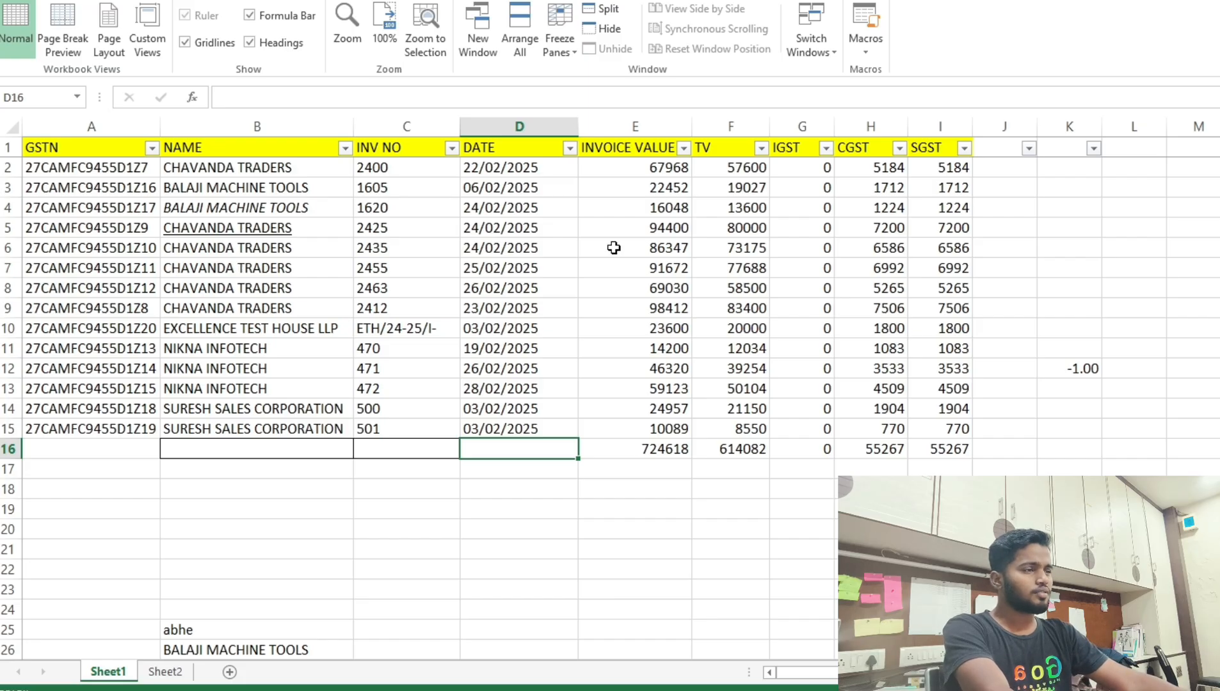
# Enter =COUNT(E2:E15) in D16 to show 14 invoices, then check the row 16 totals.
pyautogui.click(548, 171)
pyautogui.moveTo(546, 193); pyautogui.dragTo(546, 422)
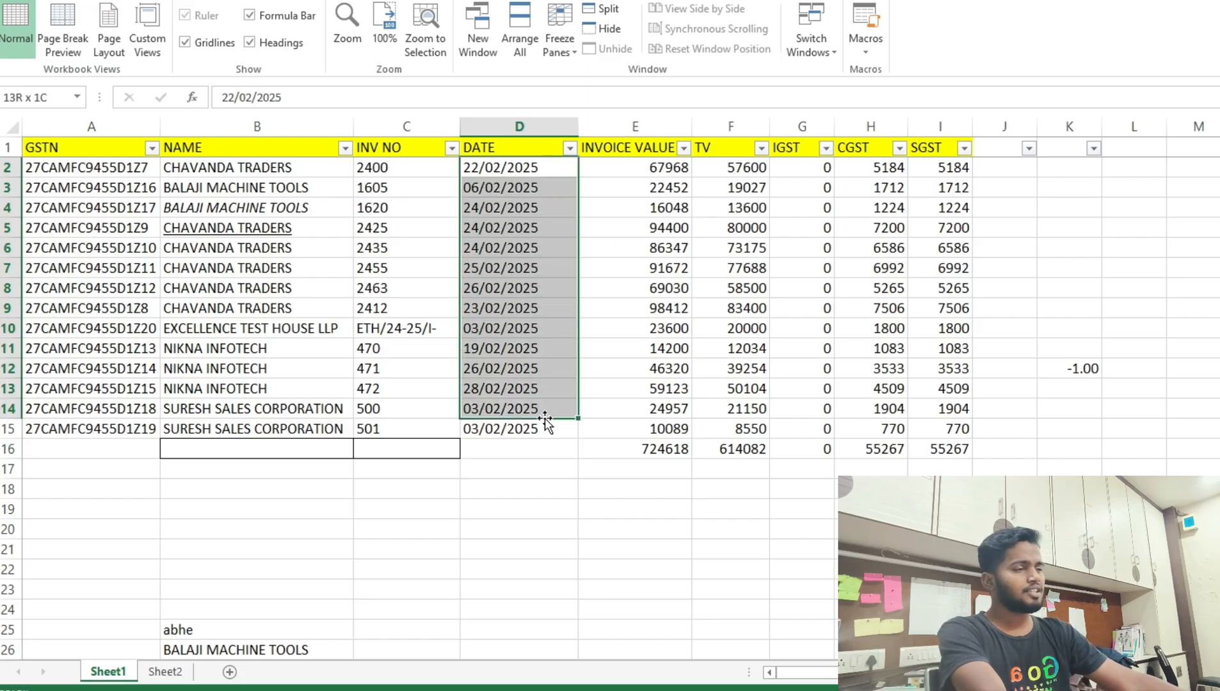
pyautogui.click(552, 461)
pyautogui.click(552, 449)
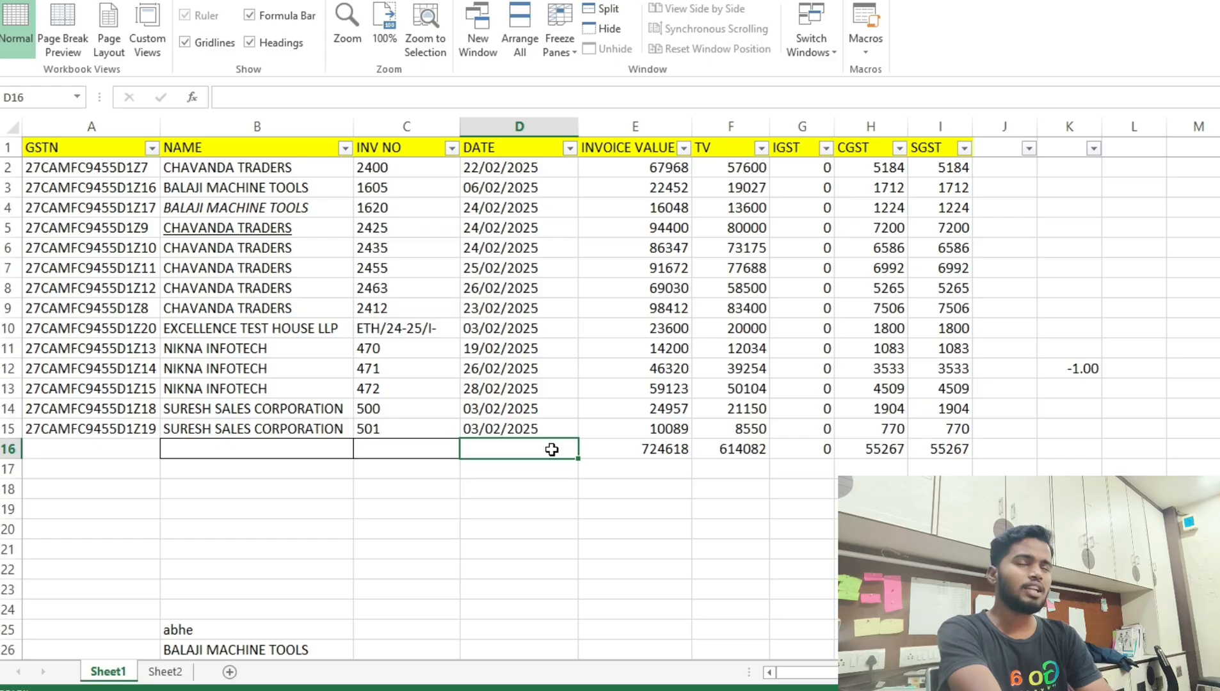
pyautogui.write('=')
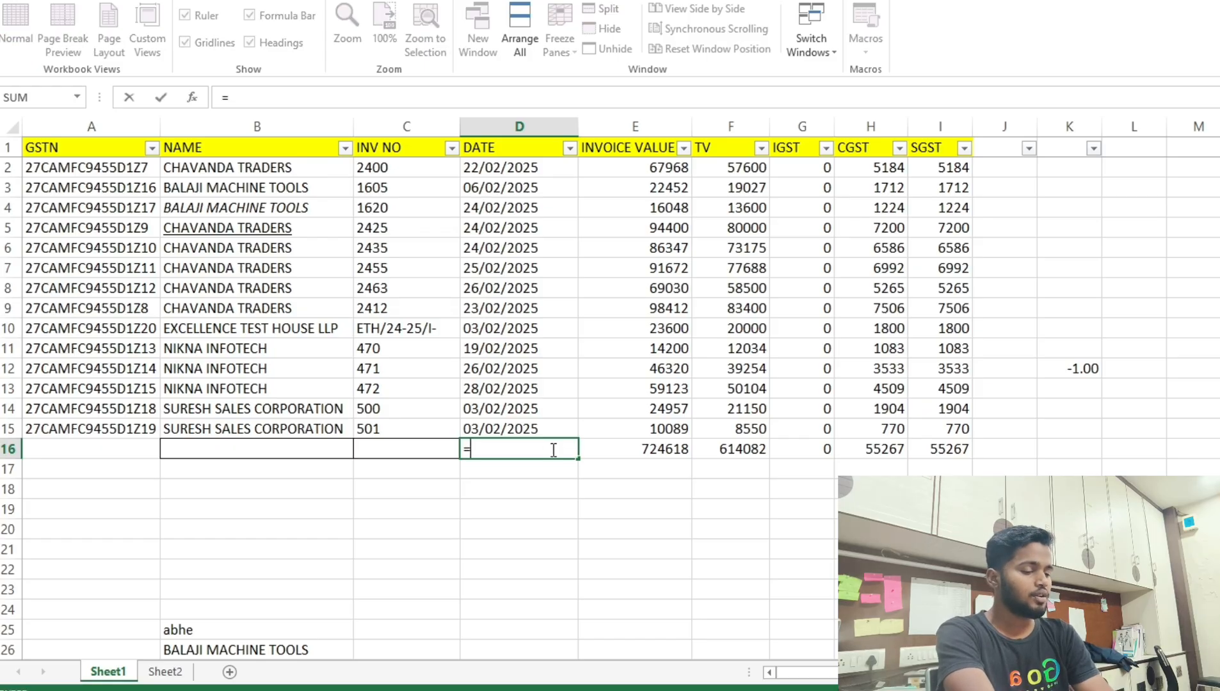
pyautogui.write('cou')
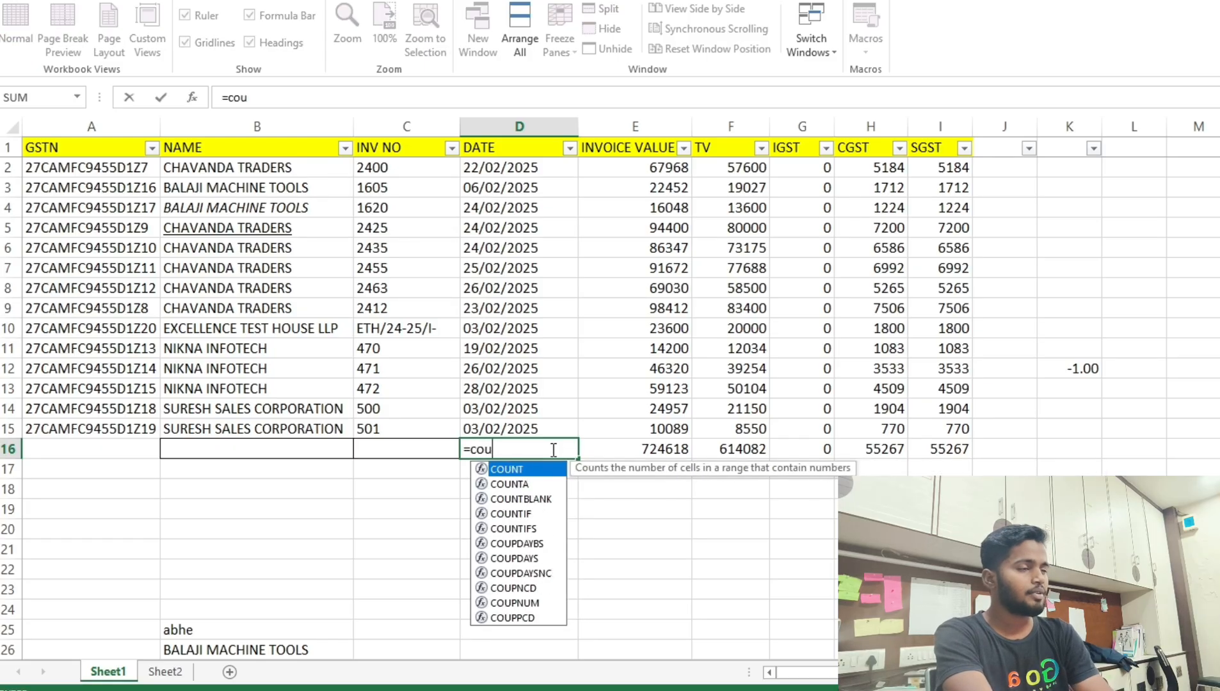
pyautogui.write('nt(')
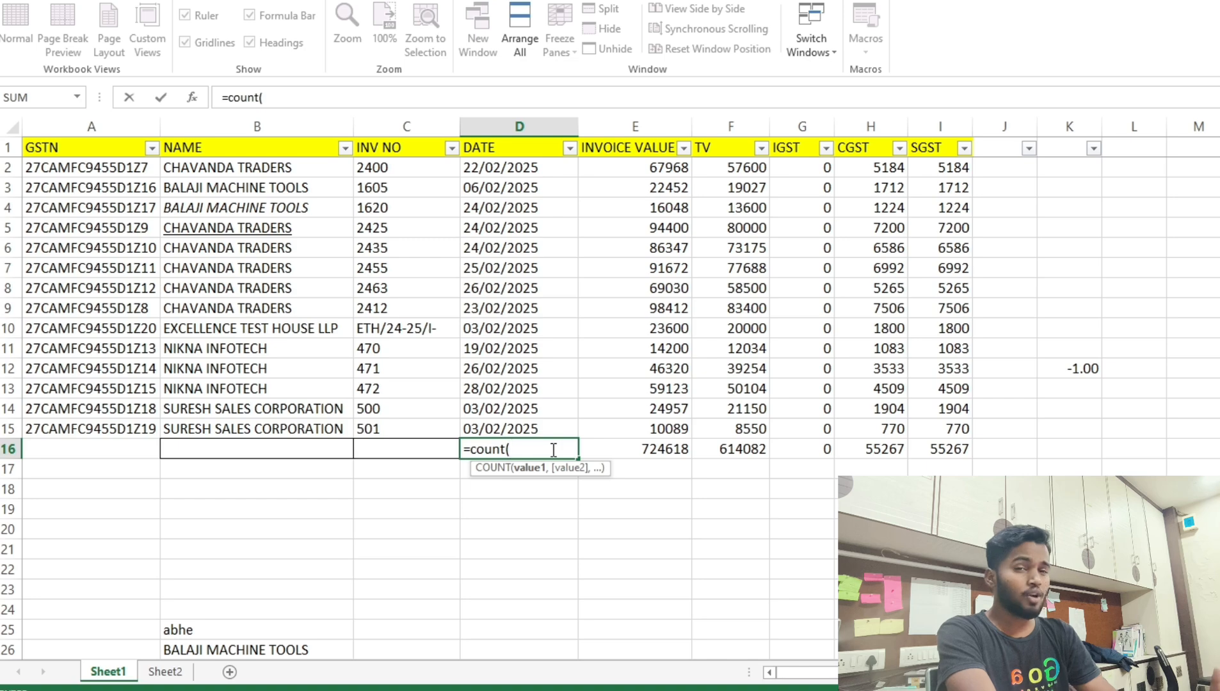
pyautogui.press('Right')
pyautogui.press('Up')
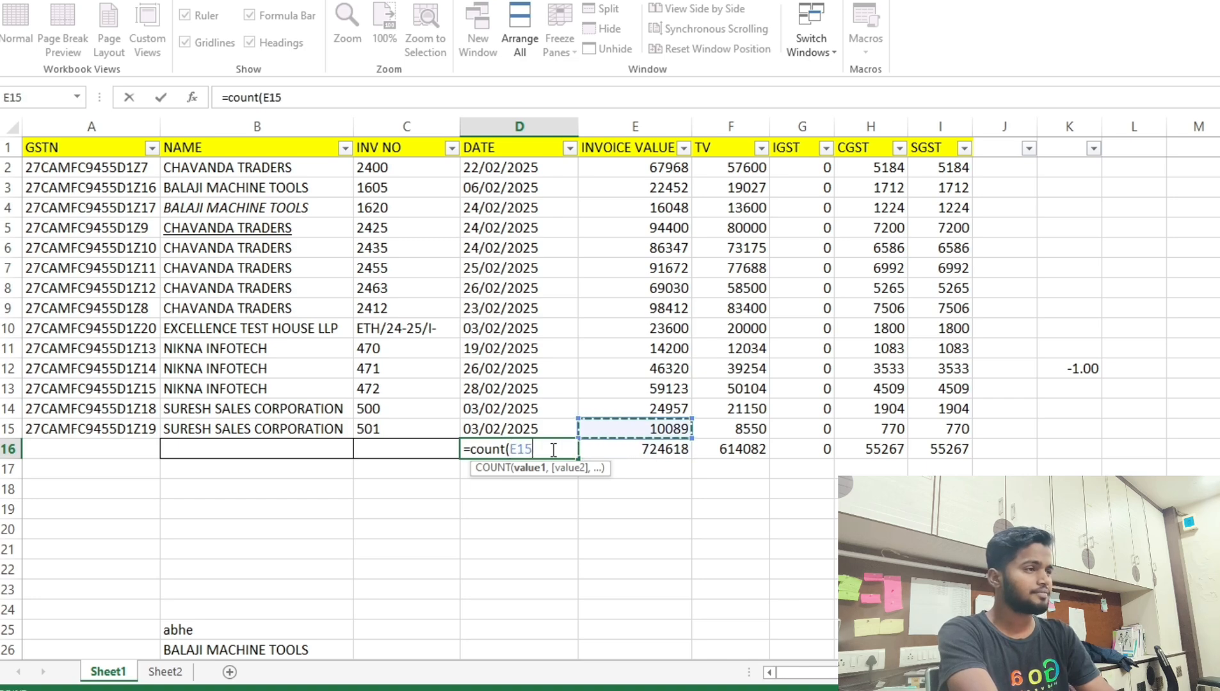
pyautogui.hotkey('shift', 'Up')
pyautogui.hotkey('shift', 'Up')
pyautogui.hotkey('shift', 'Up')
pyautogui.hotkey('shift', 'Up')
pyautogui.hotkey('shift', 'Up')
pyautogui.hotkey('shift', 'Up')
pyautogui.hotkey('shift', 'Up')
pyautogui.hotkey('shift', 'Up')
pyautogui.hotkey('shift', 'Up')
pyautogui.hotkey('shift', 'Up')
pyautogui.hotkey('shift', 'Up')
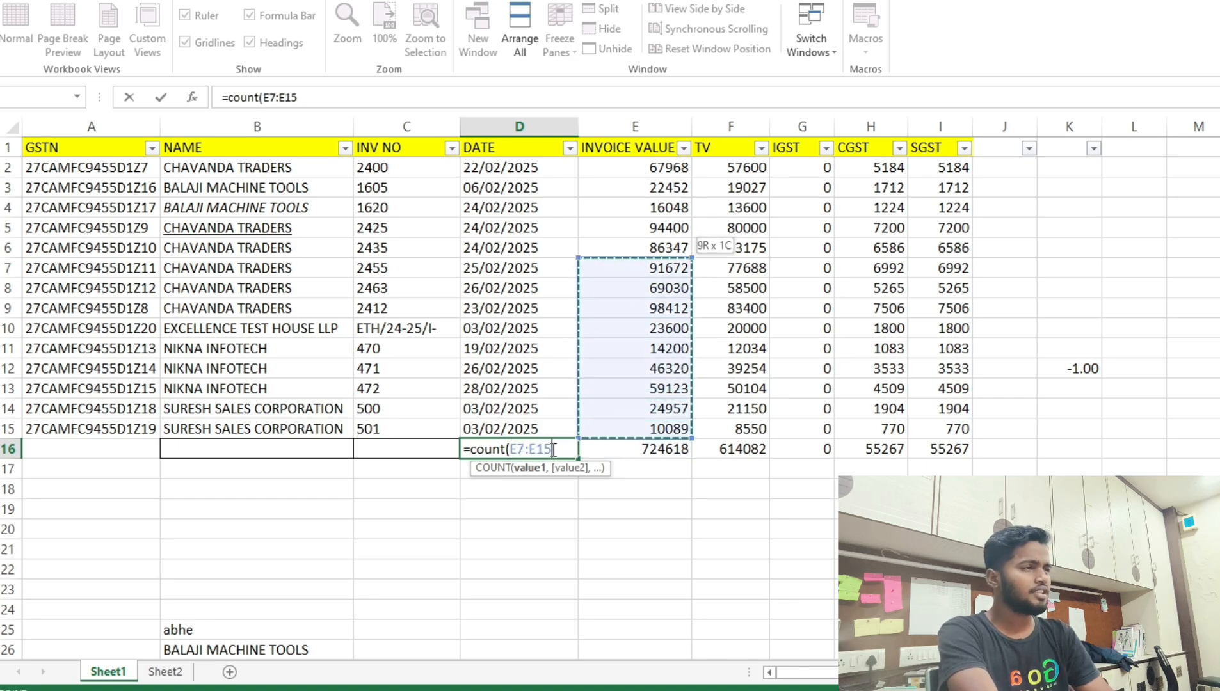
pyautogui.hotkey('shift', 'Up')
pyautogui.hotkey('shift', 'Up')
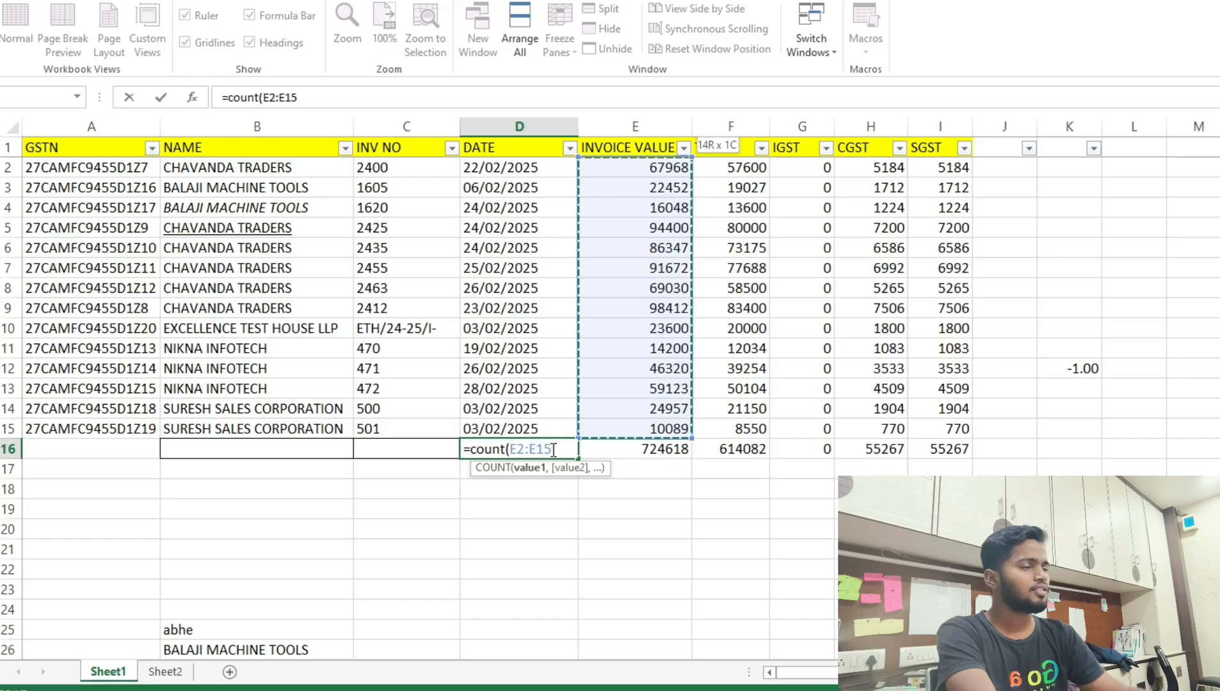
pyautogui.press('Return')
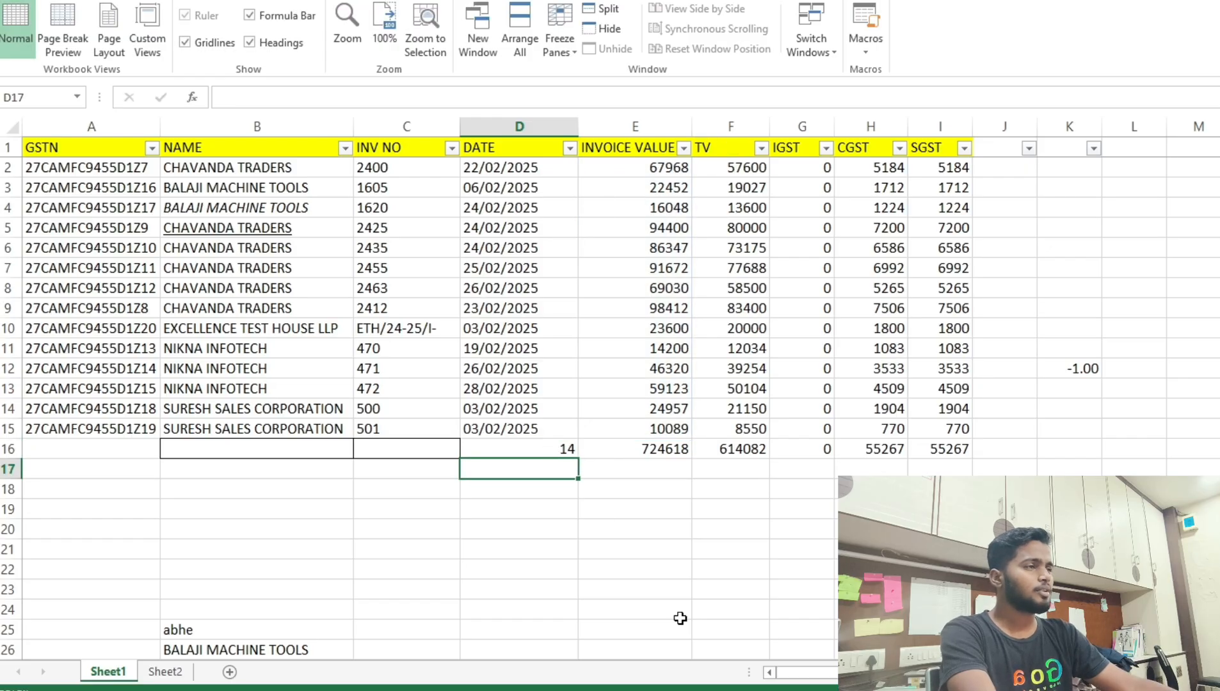
pyautogui.moveTo(640, 167); pyautogui.dragTo(650, 428)
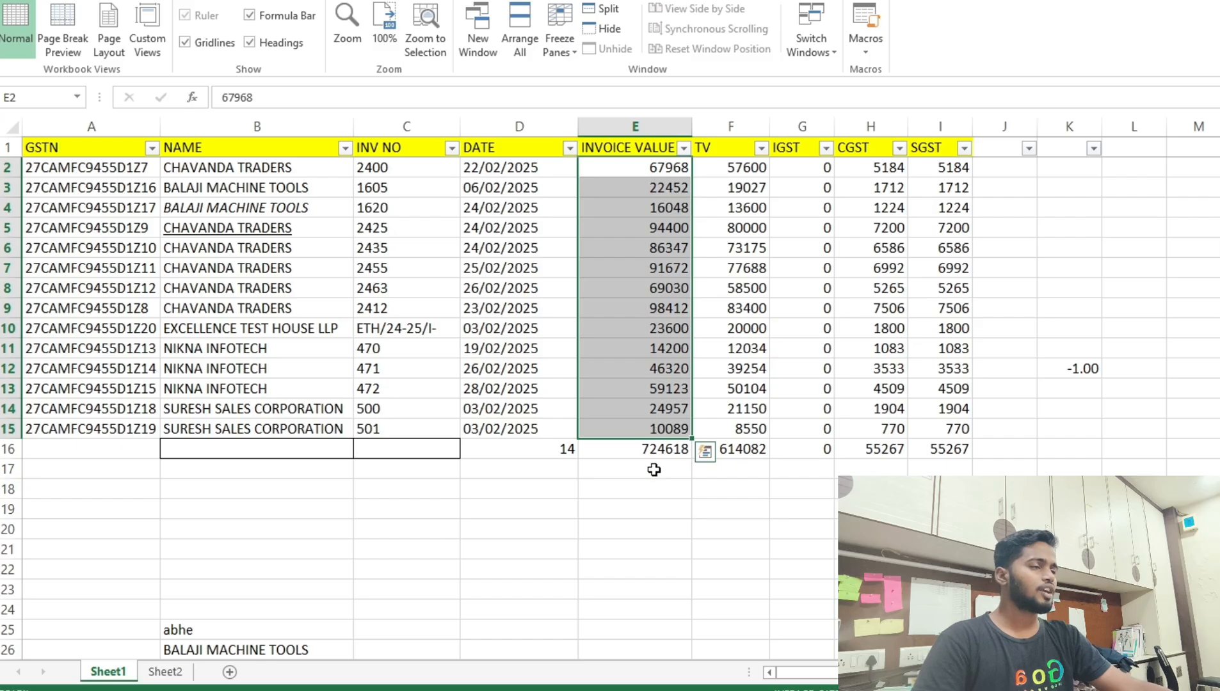
pyautogui.click(643, 450)
pyautogui.click(548, 453)
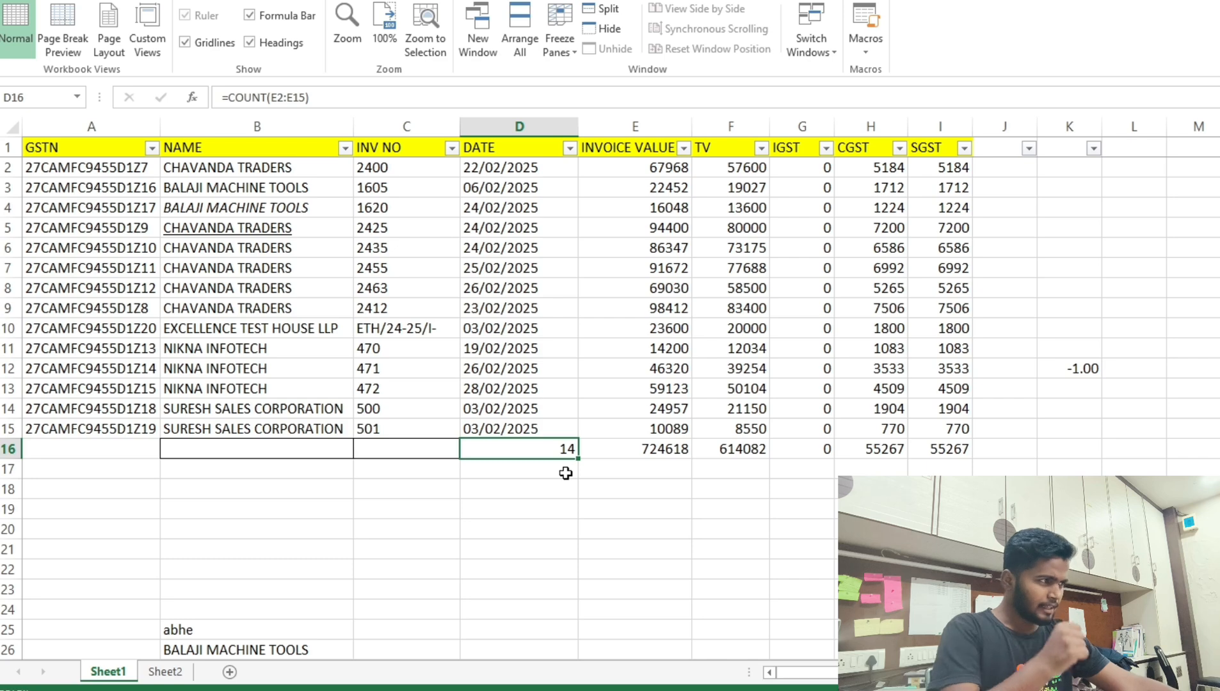
# Paste Special Multiply the -1 from K12 onto E2:I15, making every amount negative.
pyautogui.click(1078, 364)
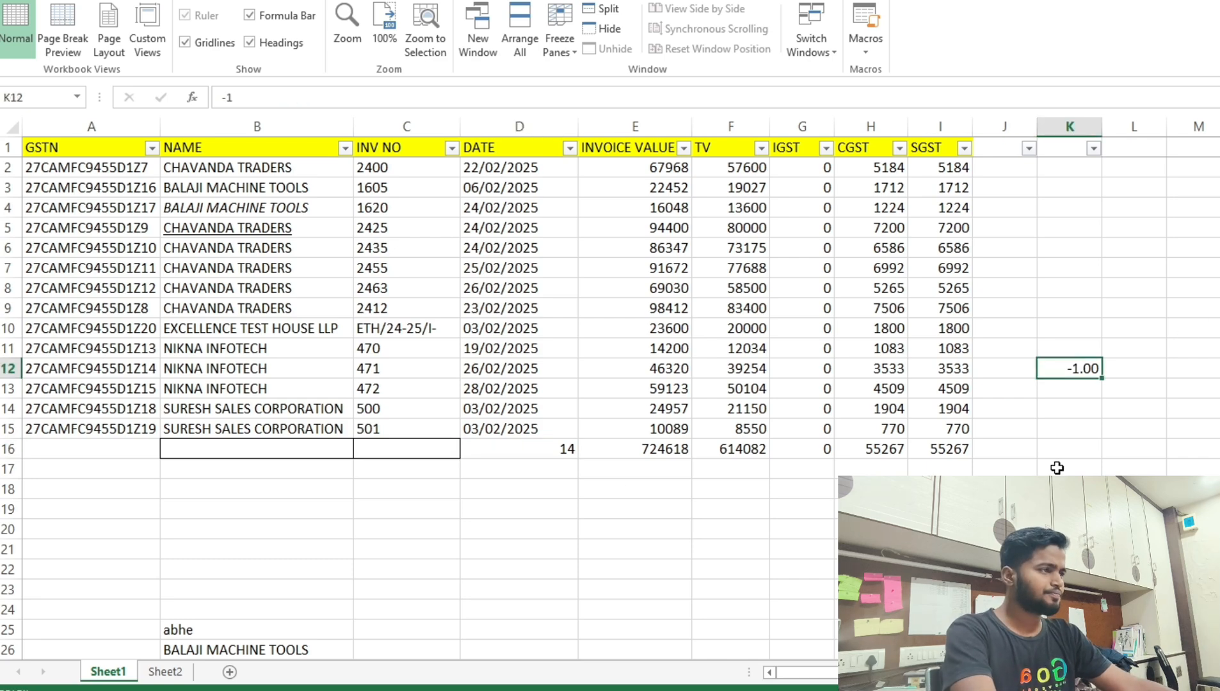
pyautogui.hotkey('ctrl', 'c')
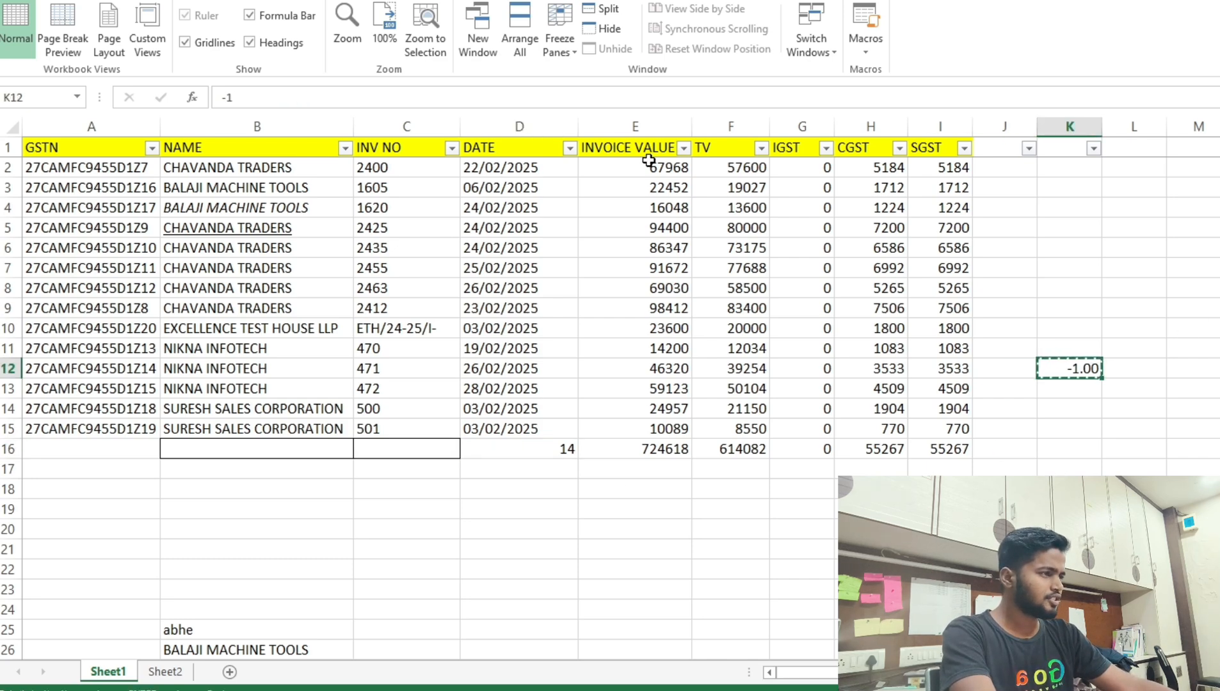
pyautogui.moveTo(646, 163); pyautogui.dragTo(976, 445)
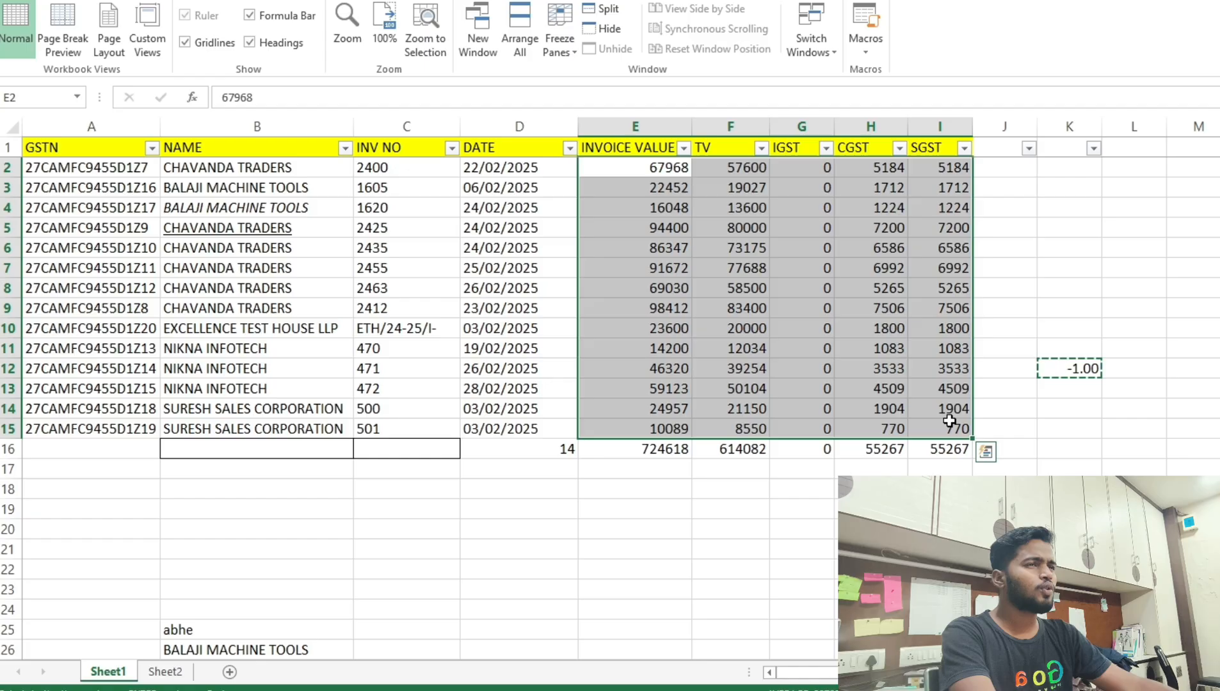
pyautogui.click(52, 1)
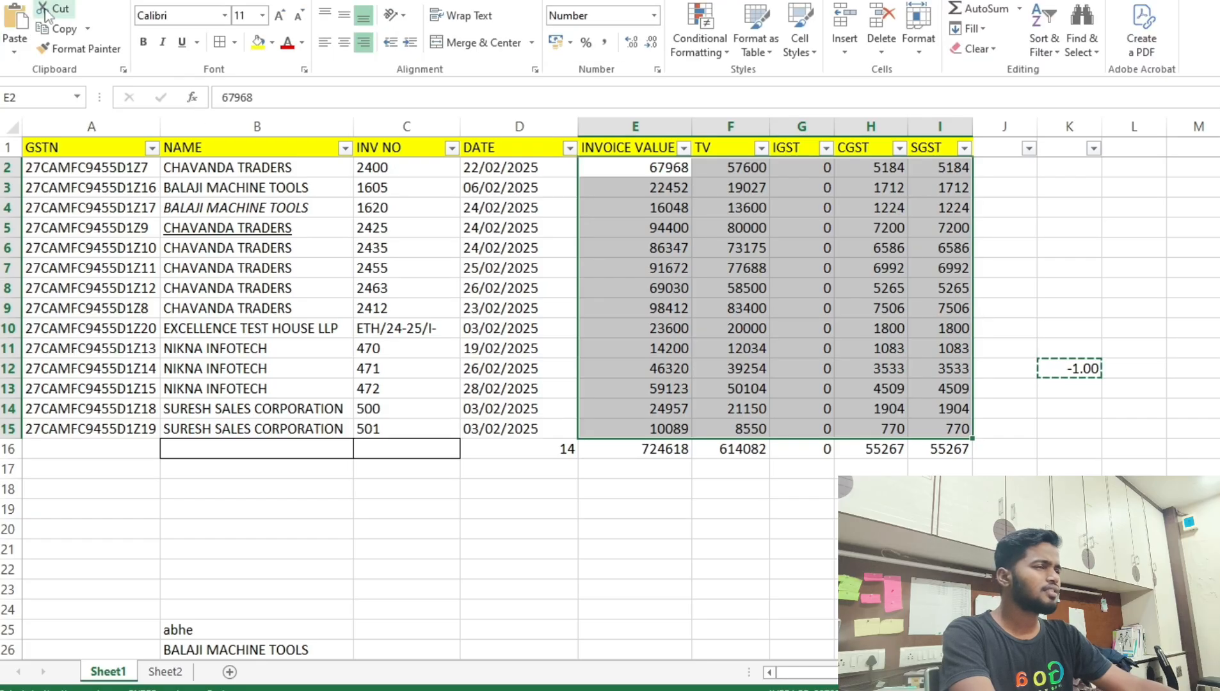
pyautogui.click(16, 50)
pyautogui.click(59, 237)
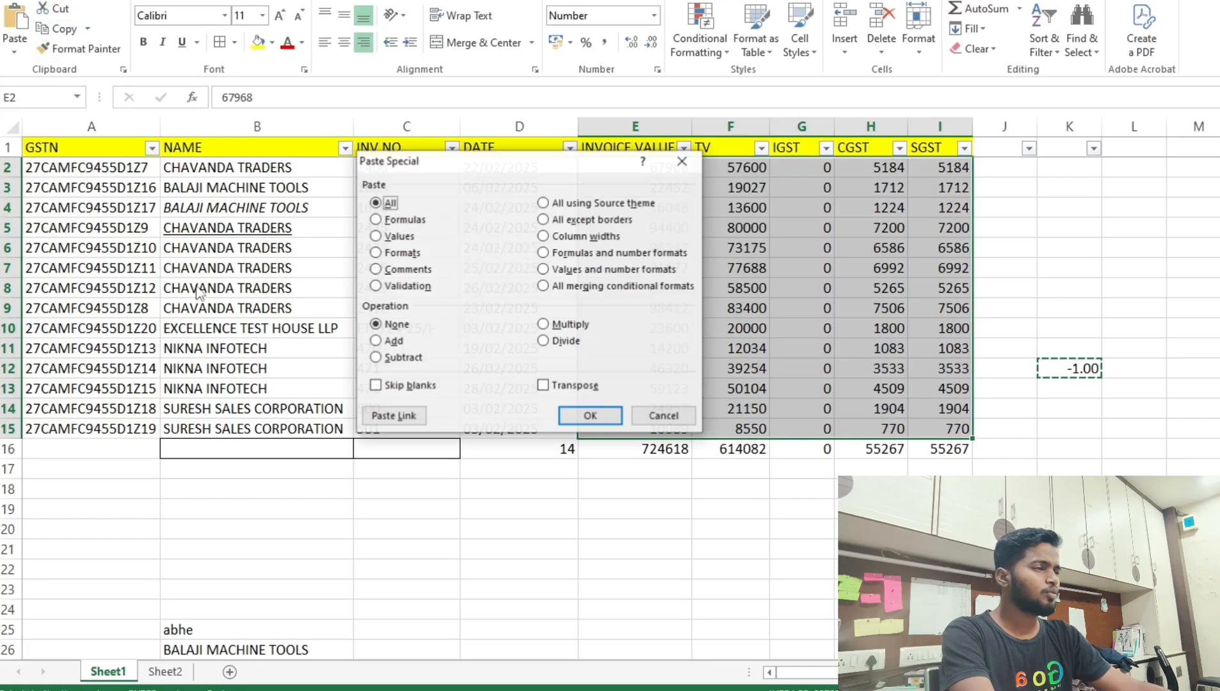
pyautogui.click(543, 325)
pyautogui.click(582, 414)
pyautogui.click(729, 308)
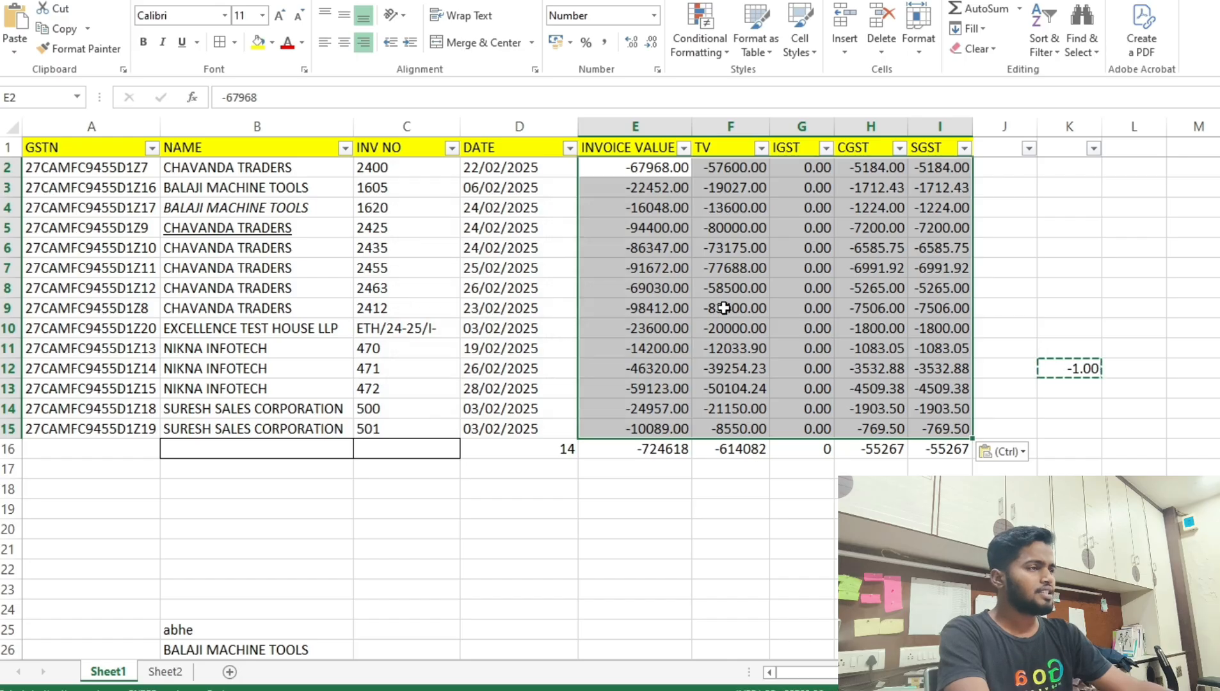
pyautogui.press('Escape')
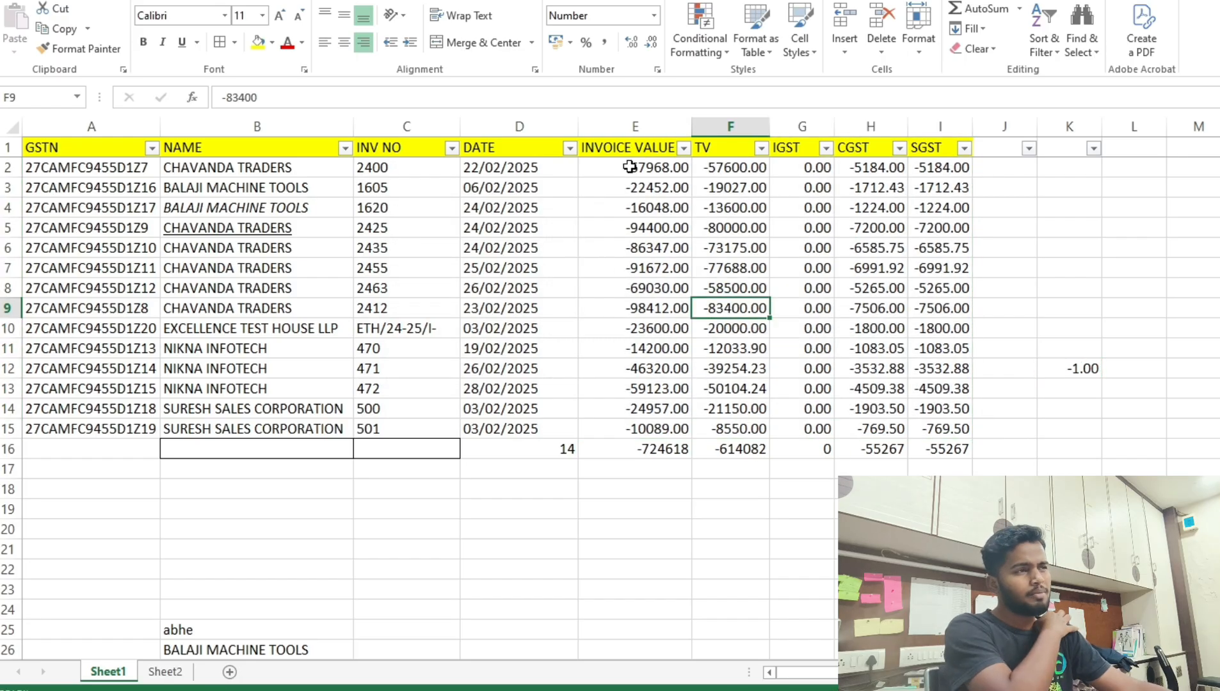
pyautogui.click(630, 167)
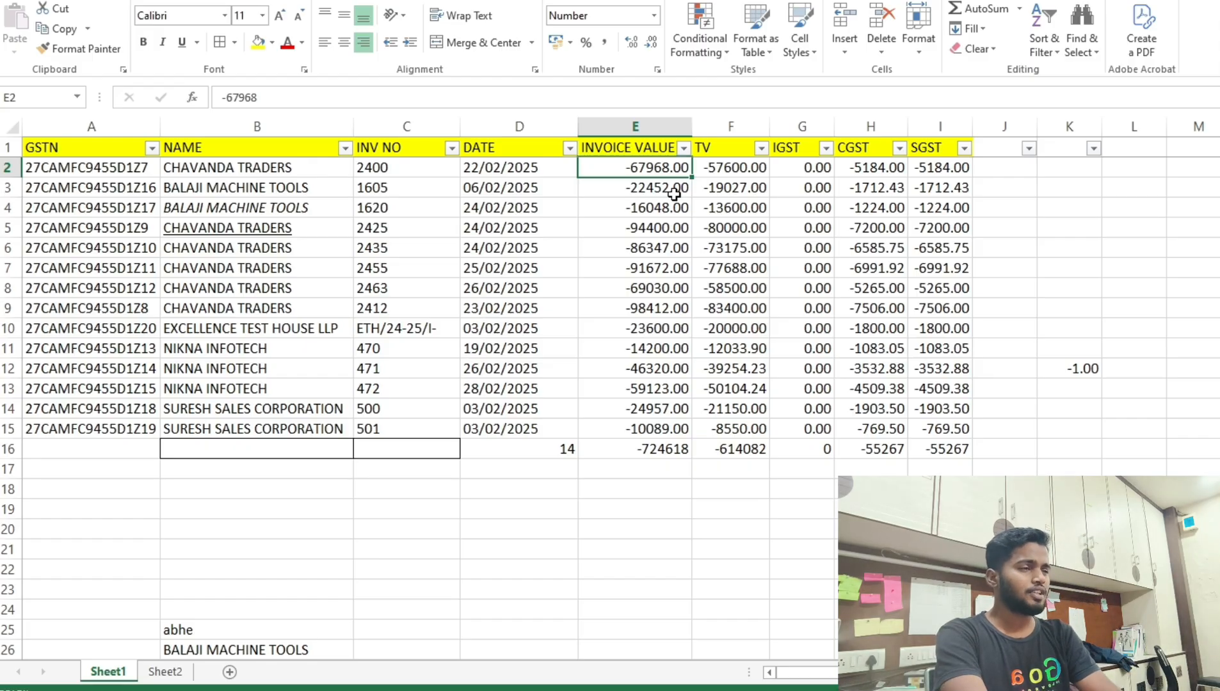
# Use Find and Replace to change all 59 minus signs to 'a' with Replace All.
pyautogui.hotkey('ctrl', 'h')
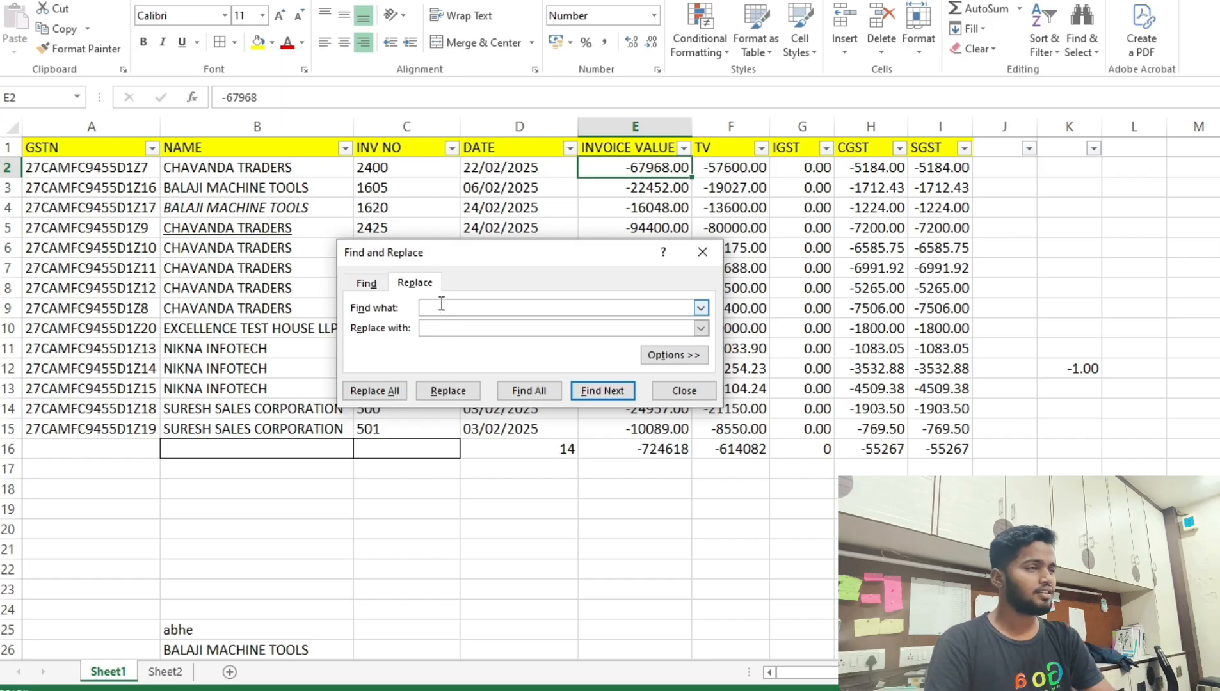
pyautogui.press('Return')
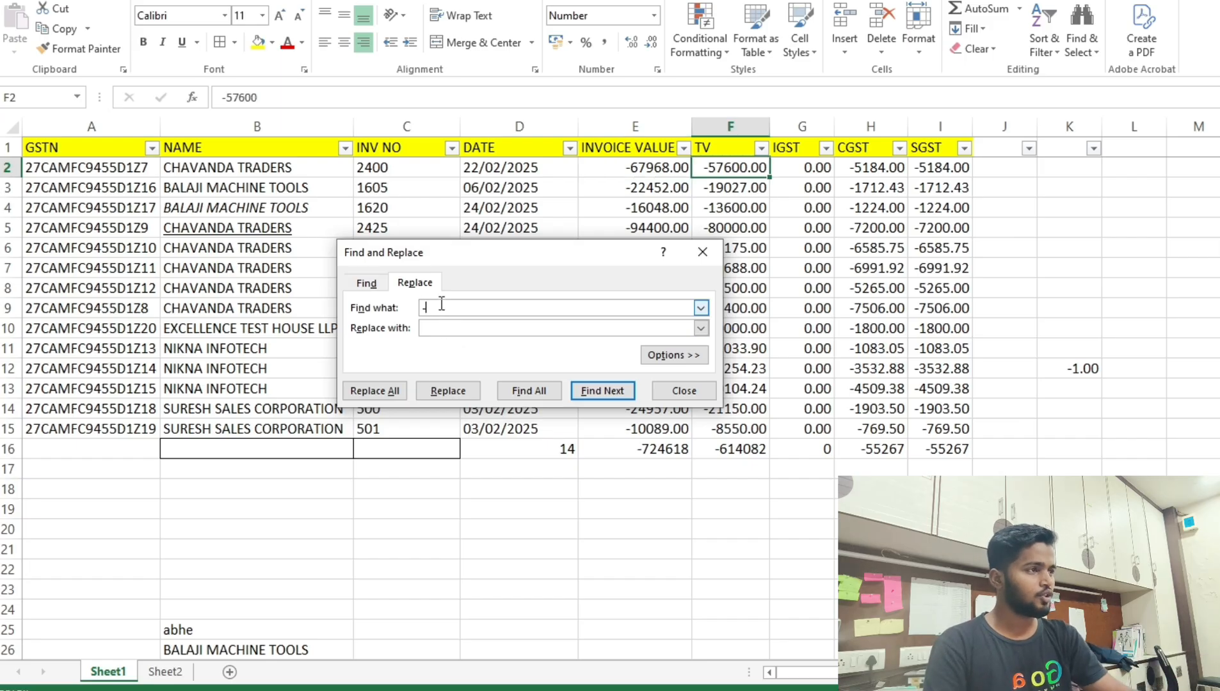
pyautogui.press('Return')
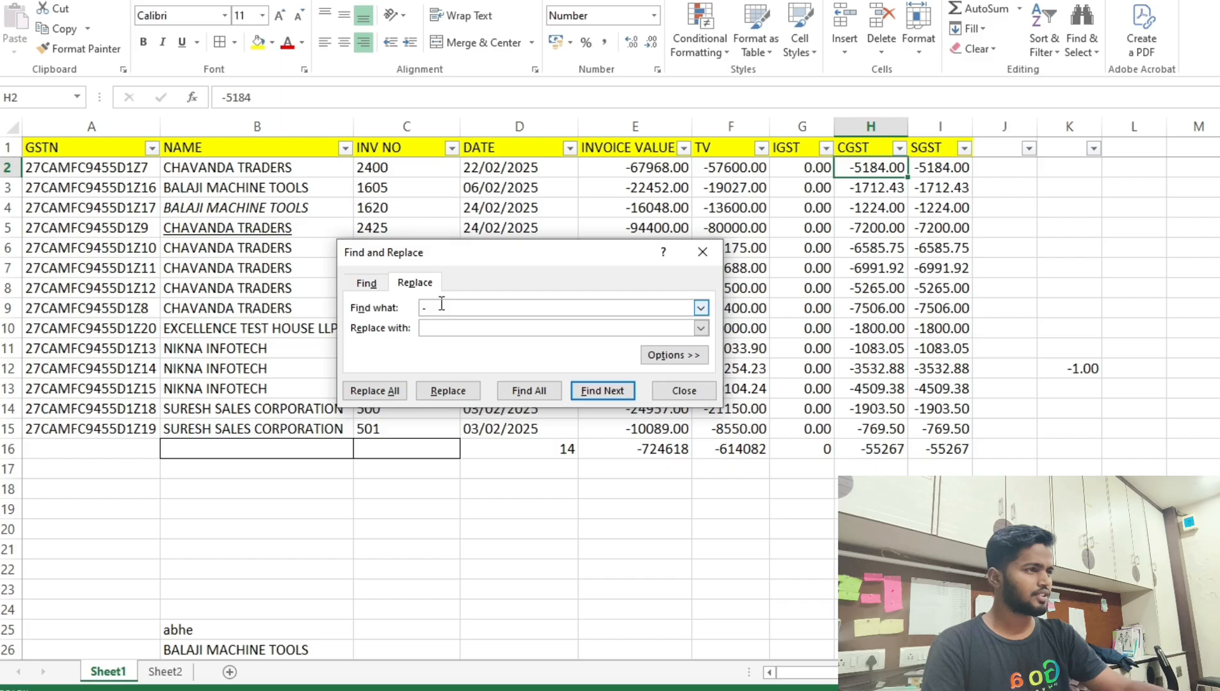
pyautogui.press('Return')
pyautogui.press('Return')
pyautogui.press('Return')
pyautogui.press('Return')
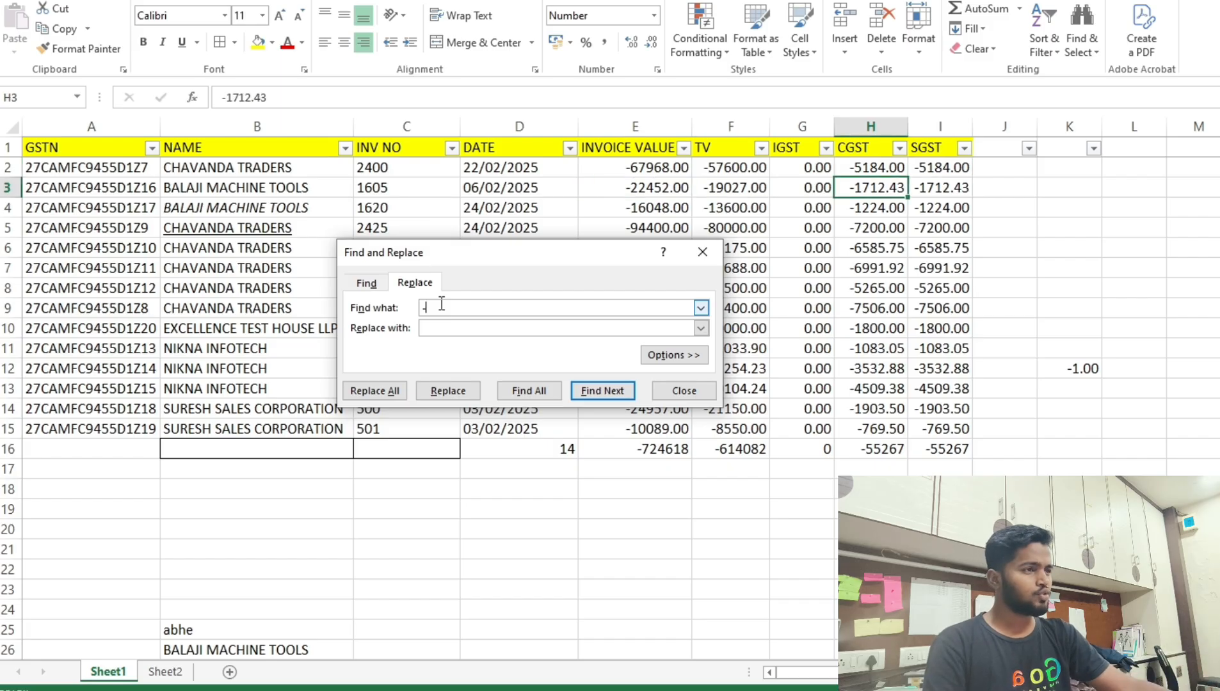
pyautogui.click(444, 322)
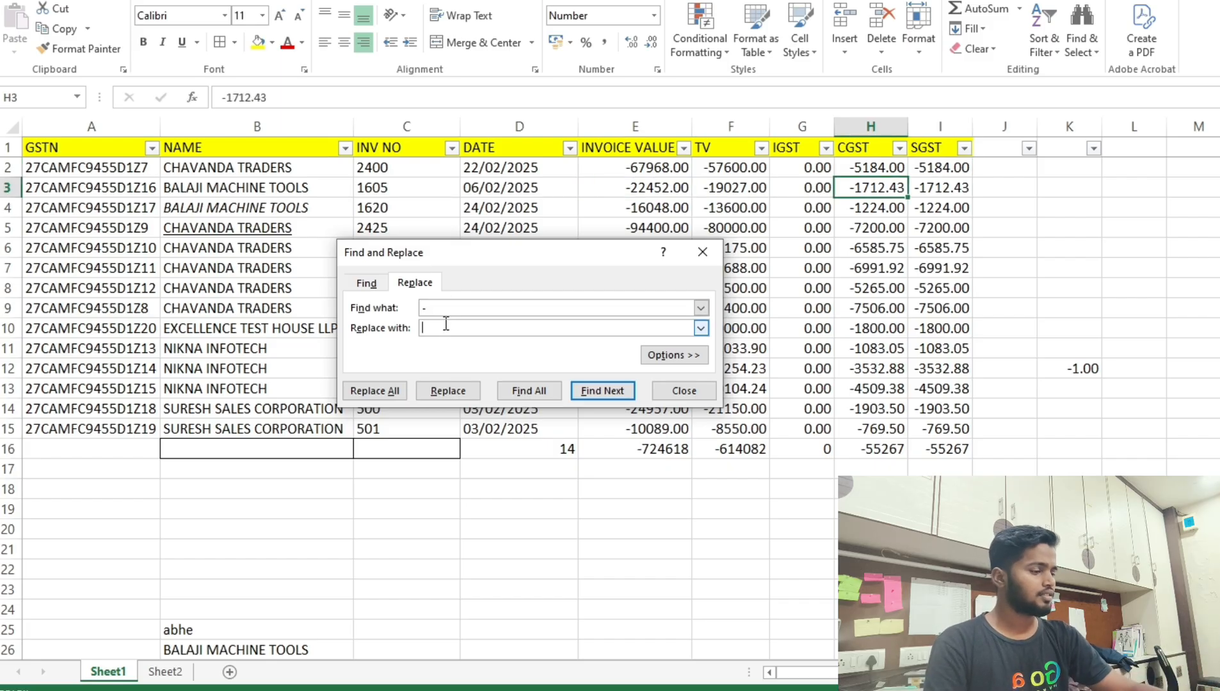
pyautogui.write('+')
pyautogui.press('BackSpace')
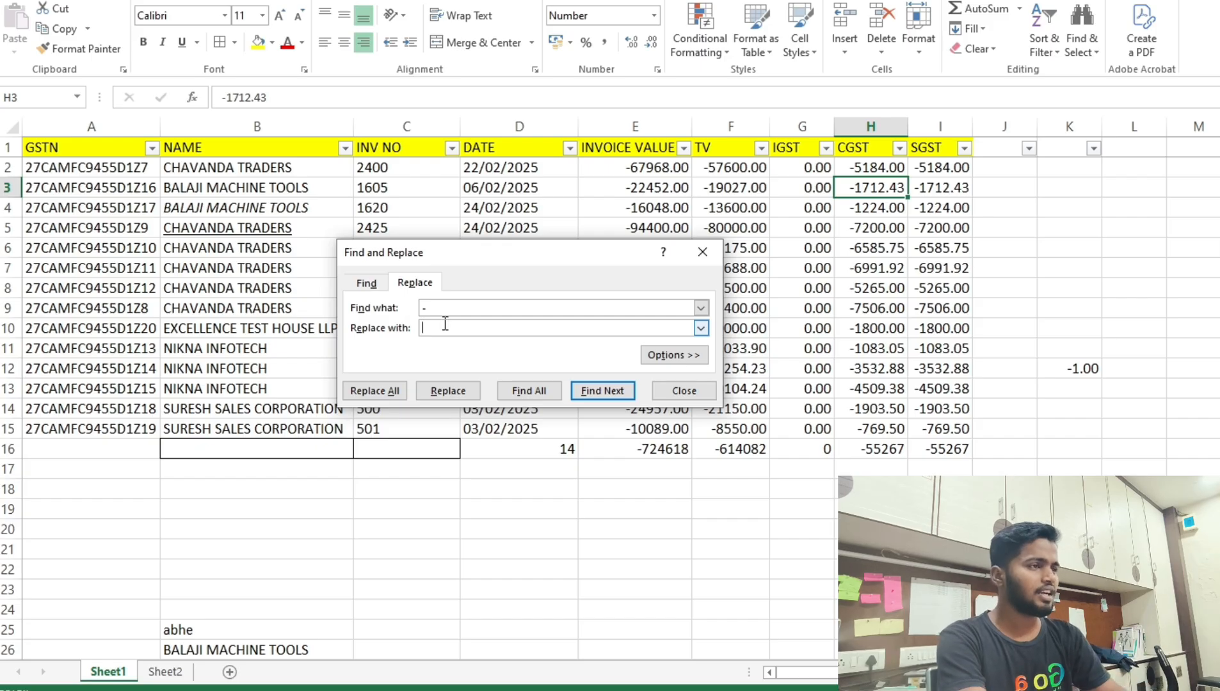
pyautogui.write('a')
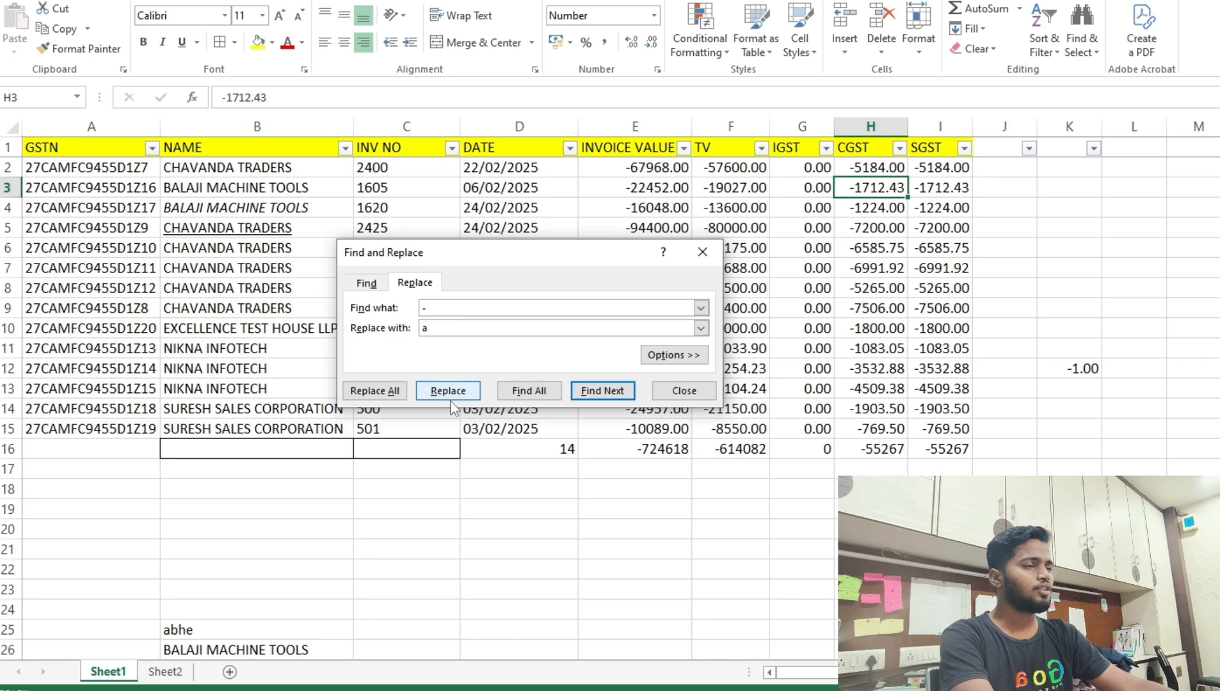
pyautogui.click(387, 397)
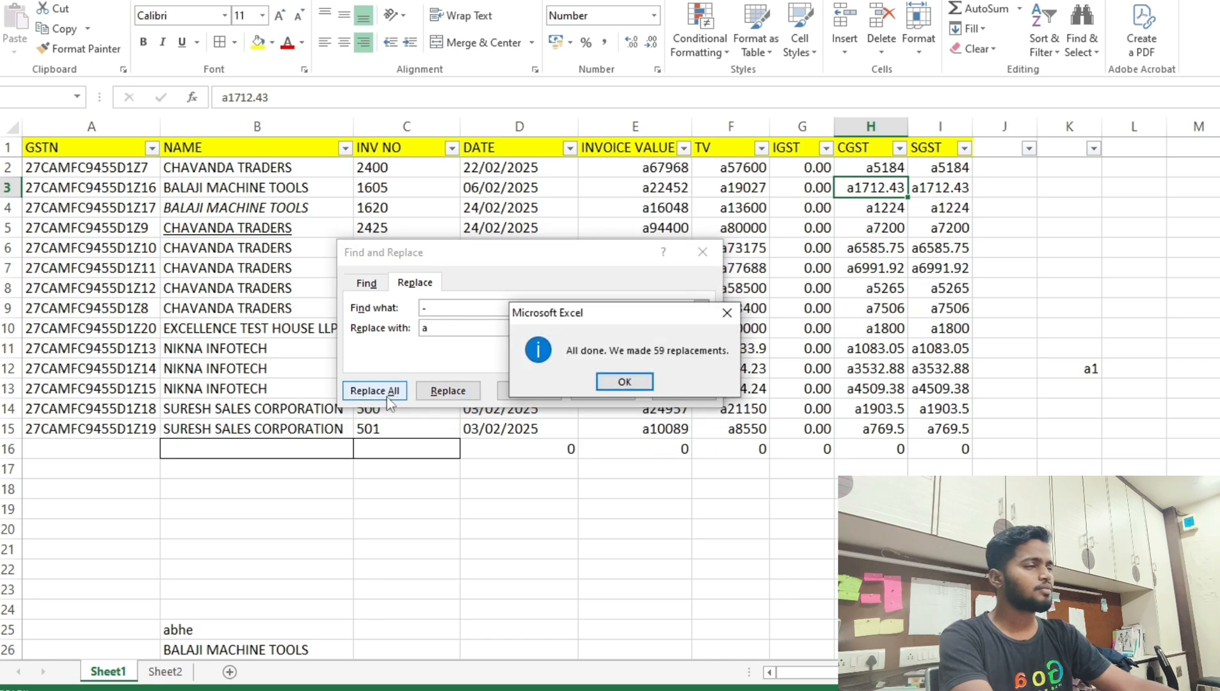
pyautogui.click(624, 383)
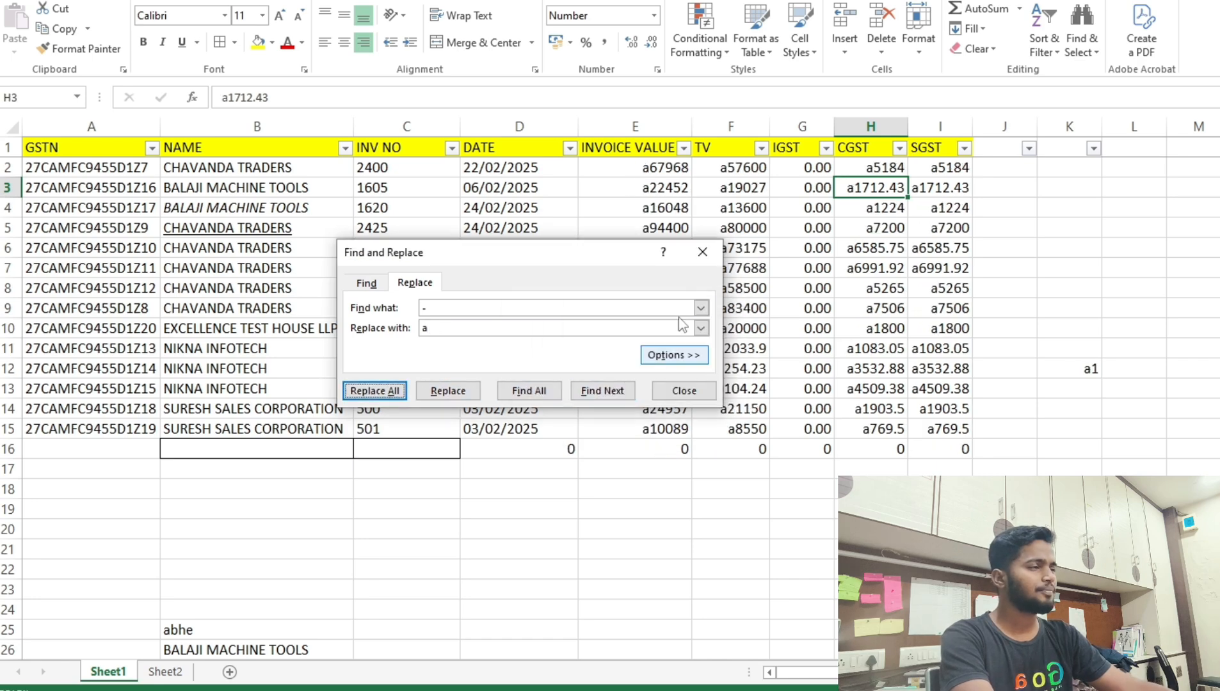
pyautogui.click(702, 251)
pyautogui.click(816, 370)
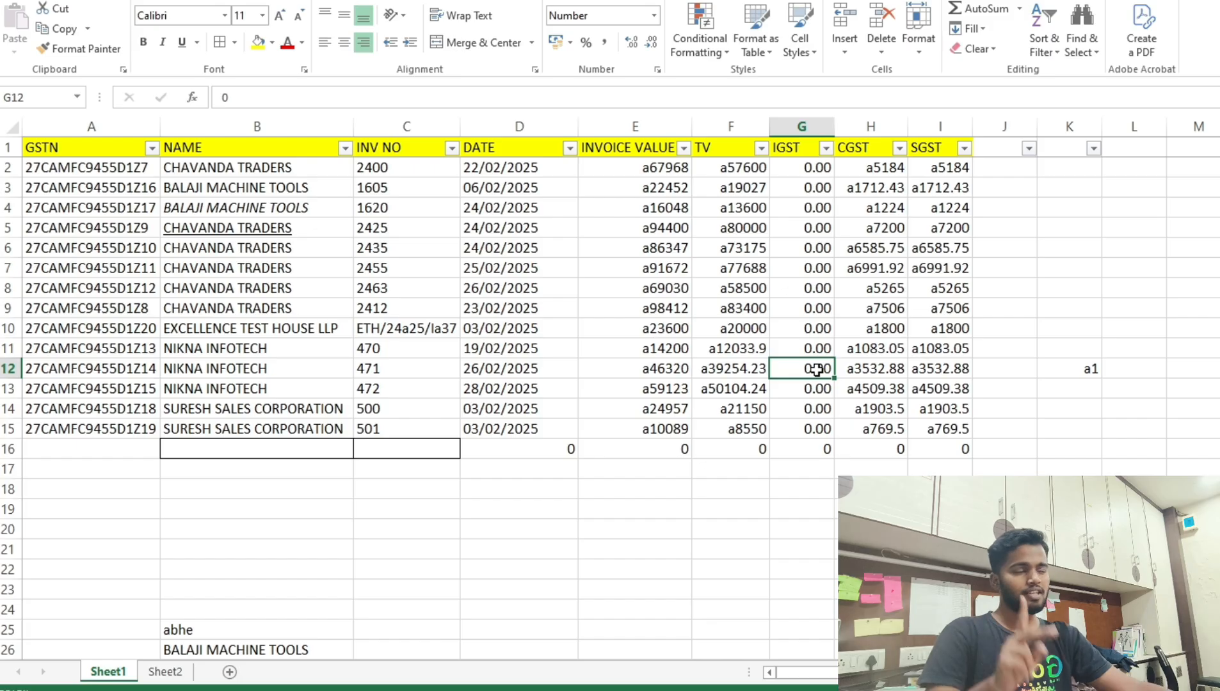